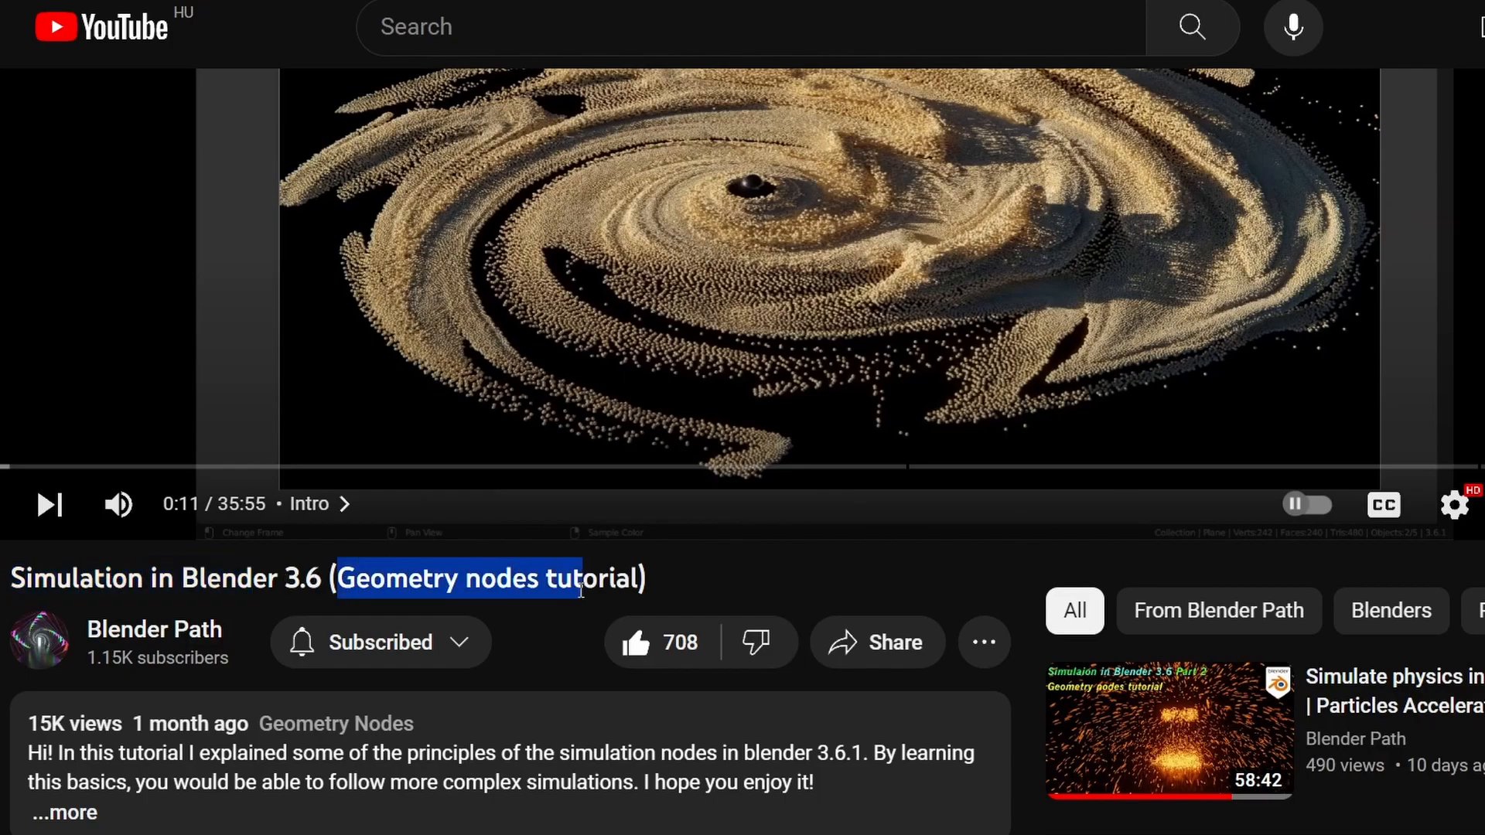
Step: Look over the YouTube simulation tutorial page and highlight the rotation matrix R formula in the Wikipedia article
scroll(634, 623, up, 2)
click(636, 708)
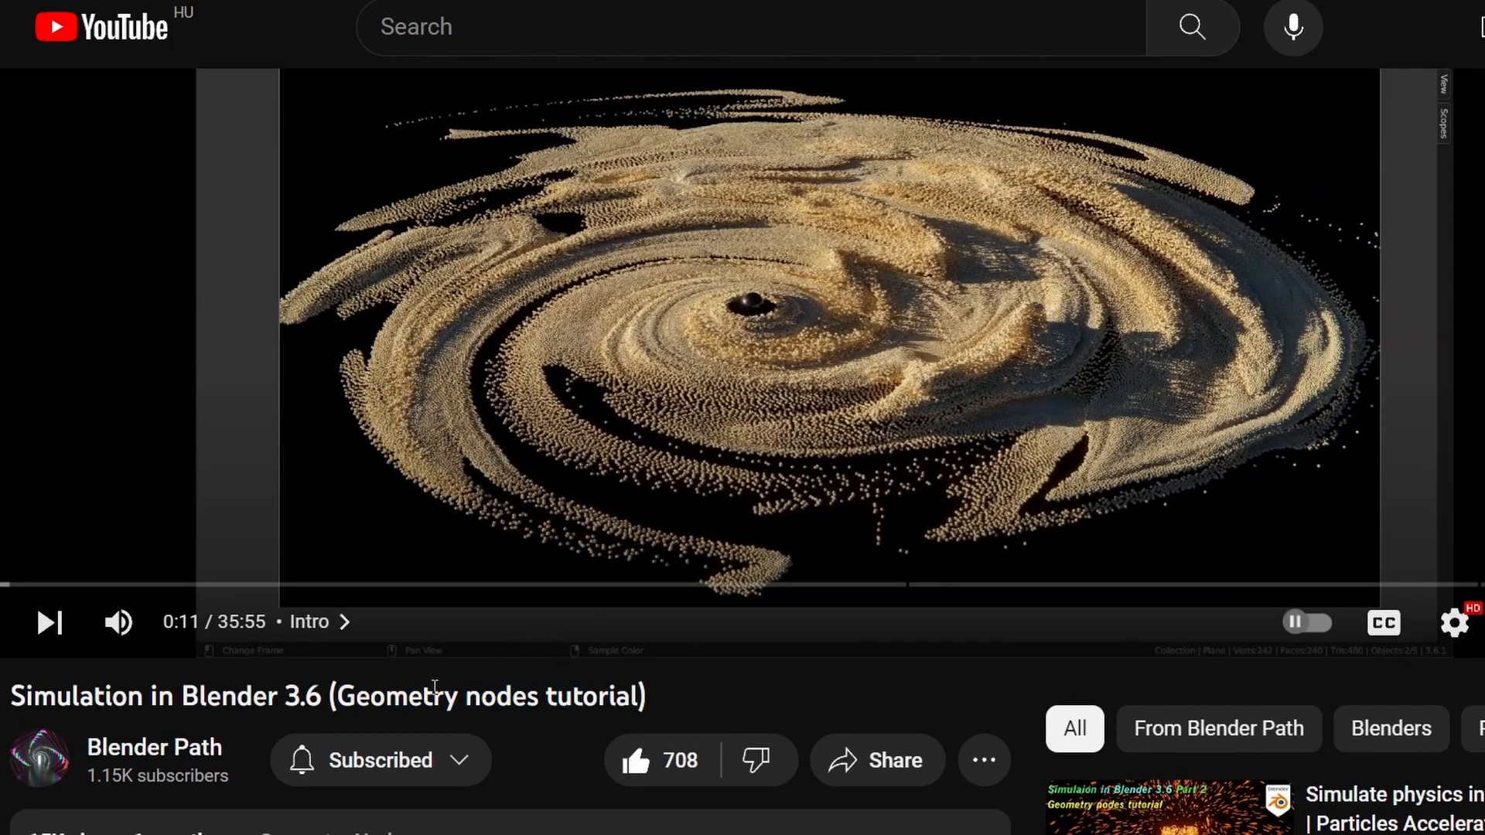
scroll(896, 665, up, 2)
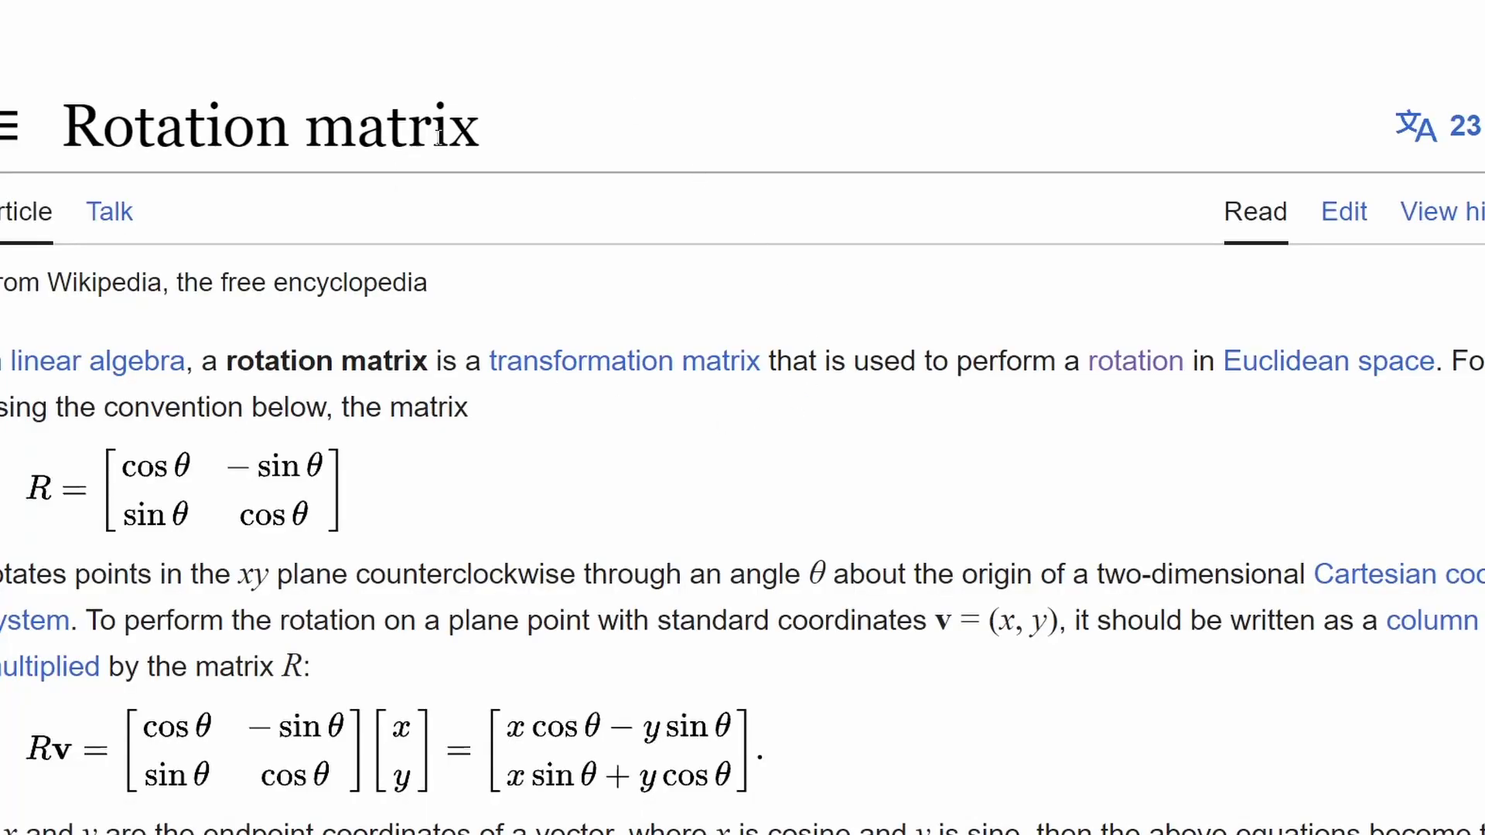
drag(221, 503, 74, 497)
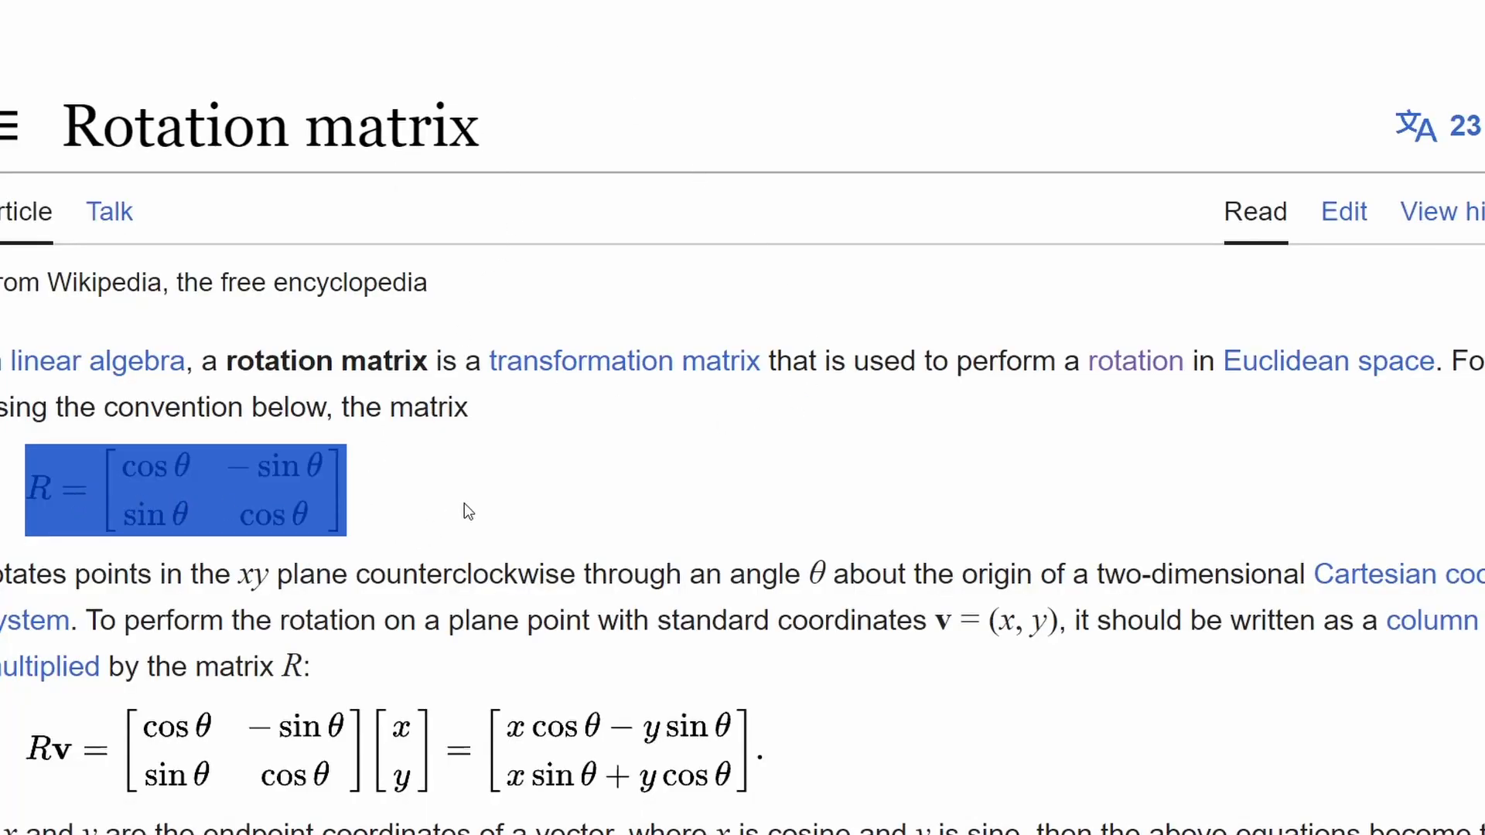
click(404, 511)
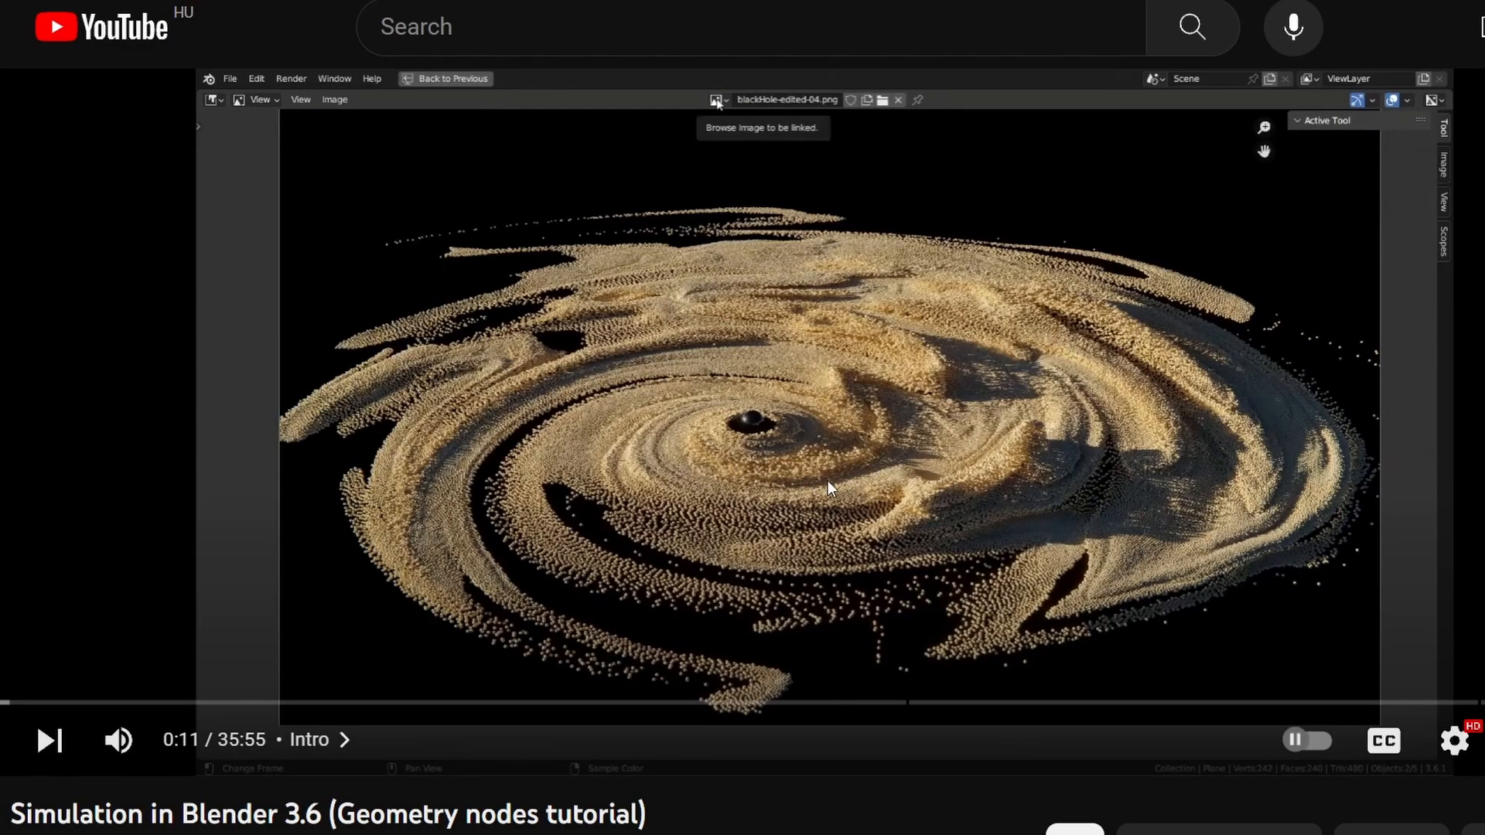
Step: Compare the swirling particle image in the YouTube video with the rotation matrix R in the Wikipedia article
scroll(828, 480, down, 3)
scroll(850, 402, up, 3)
key(ctrl+Tab)
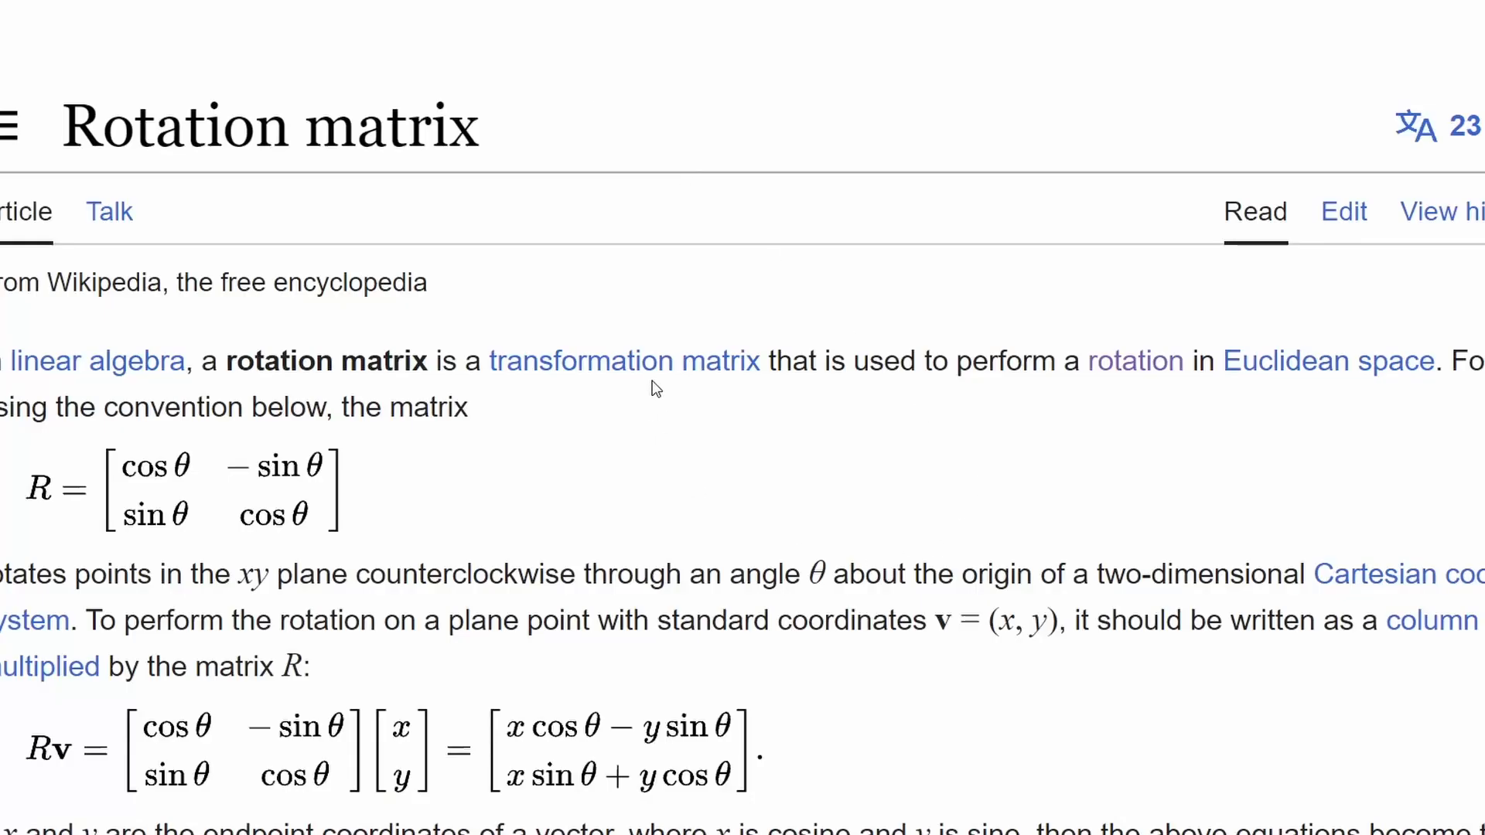
key(ctrl+shift+Tab)
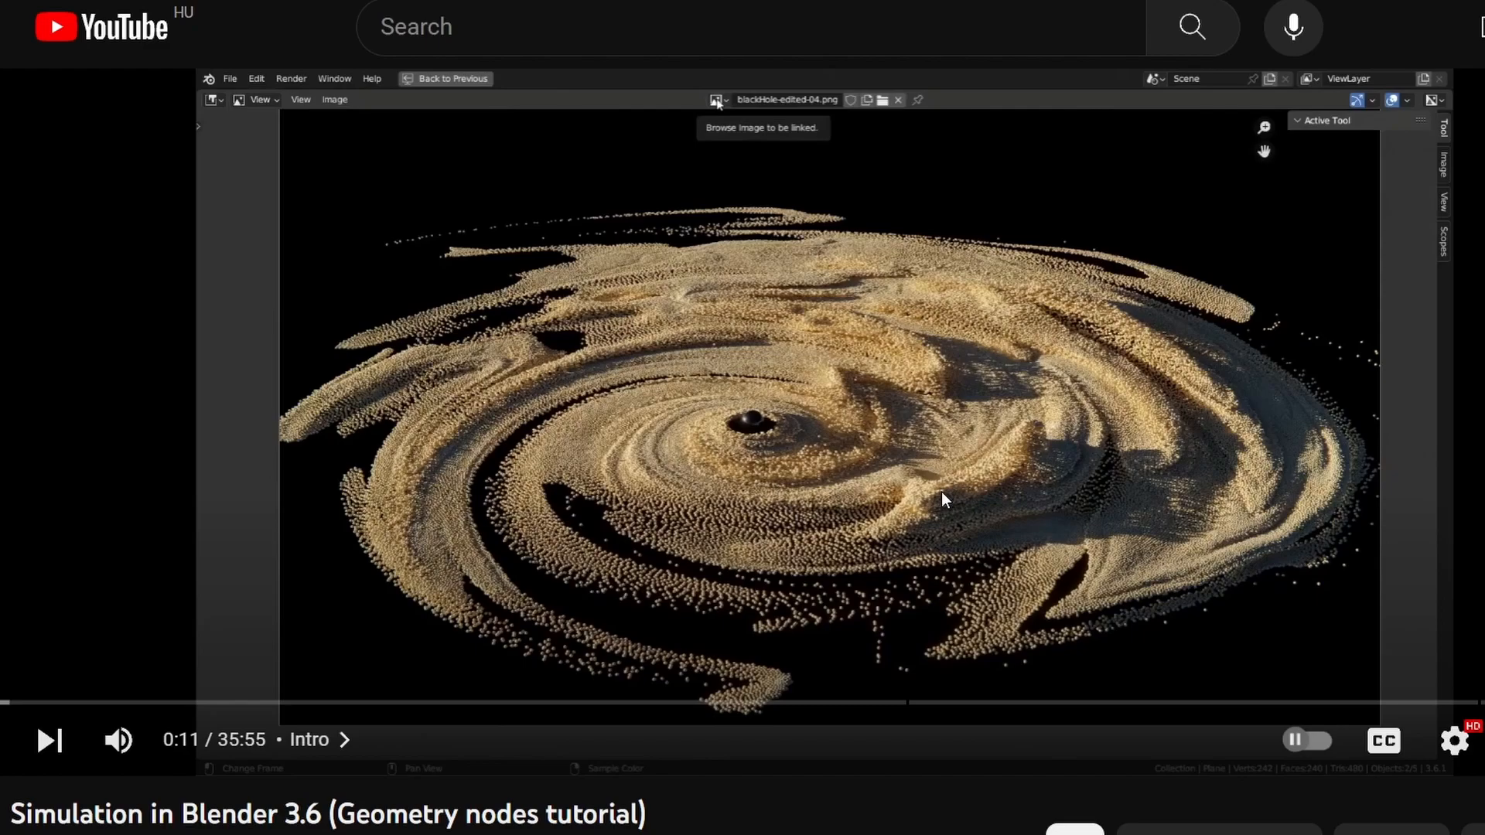
key(ctrl+Tab)
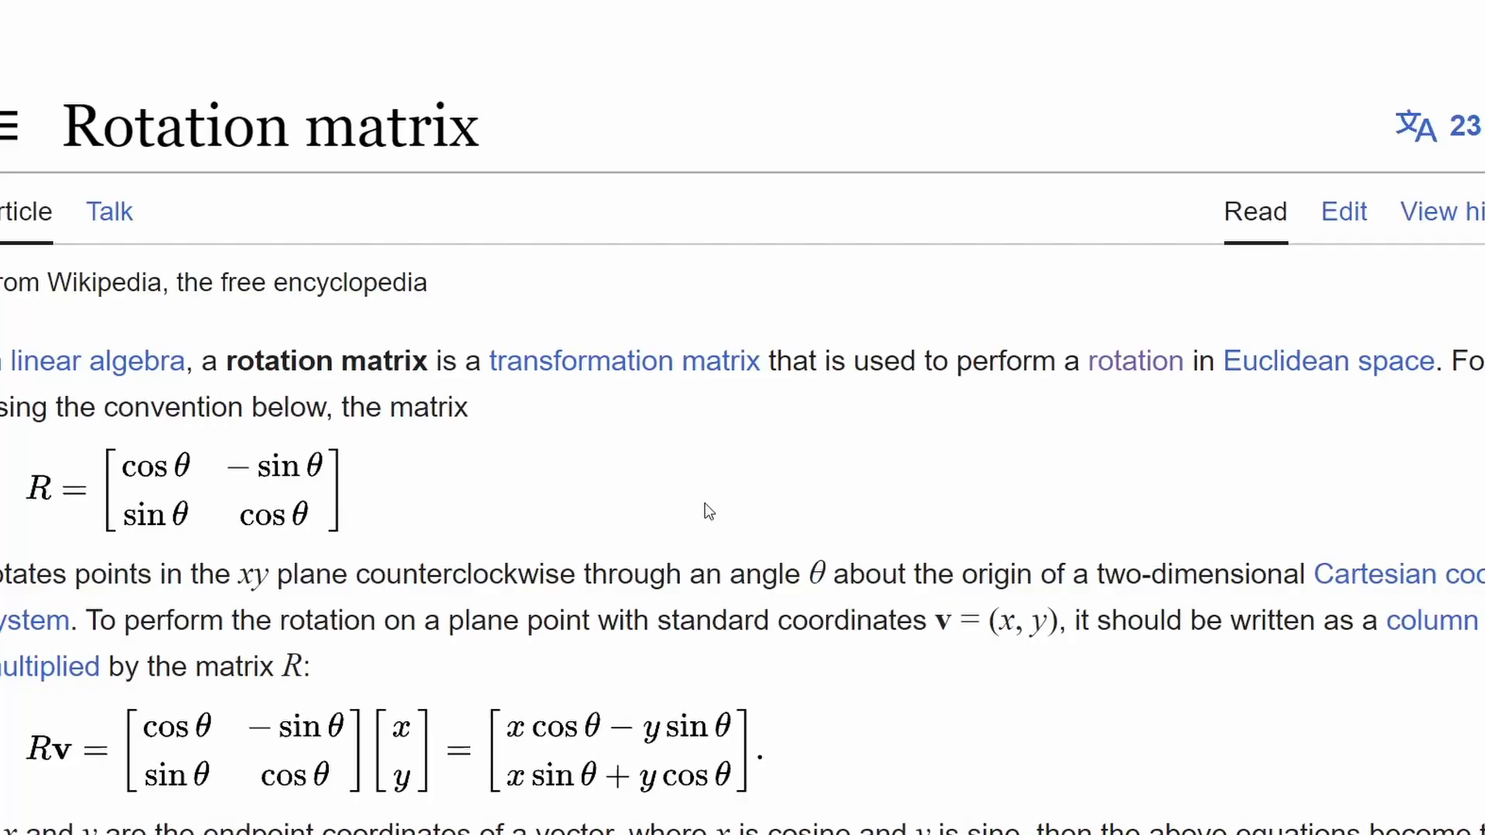
drag(382, 494, 45, 494)
click(460, 504)
key(ctrl+shift+Tab)
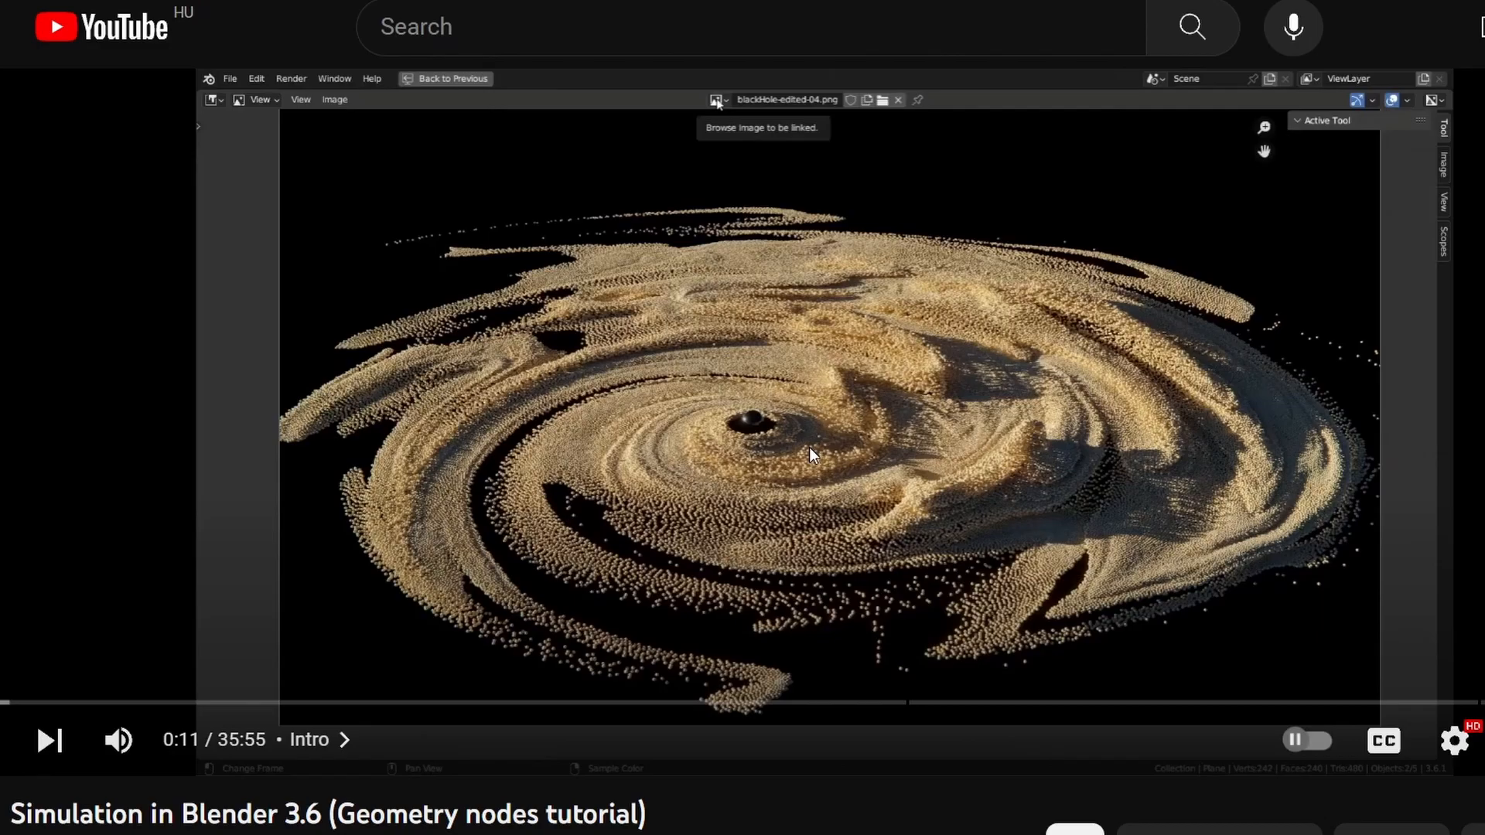
key(ctrl+Tab)
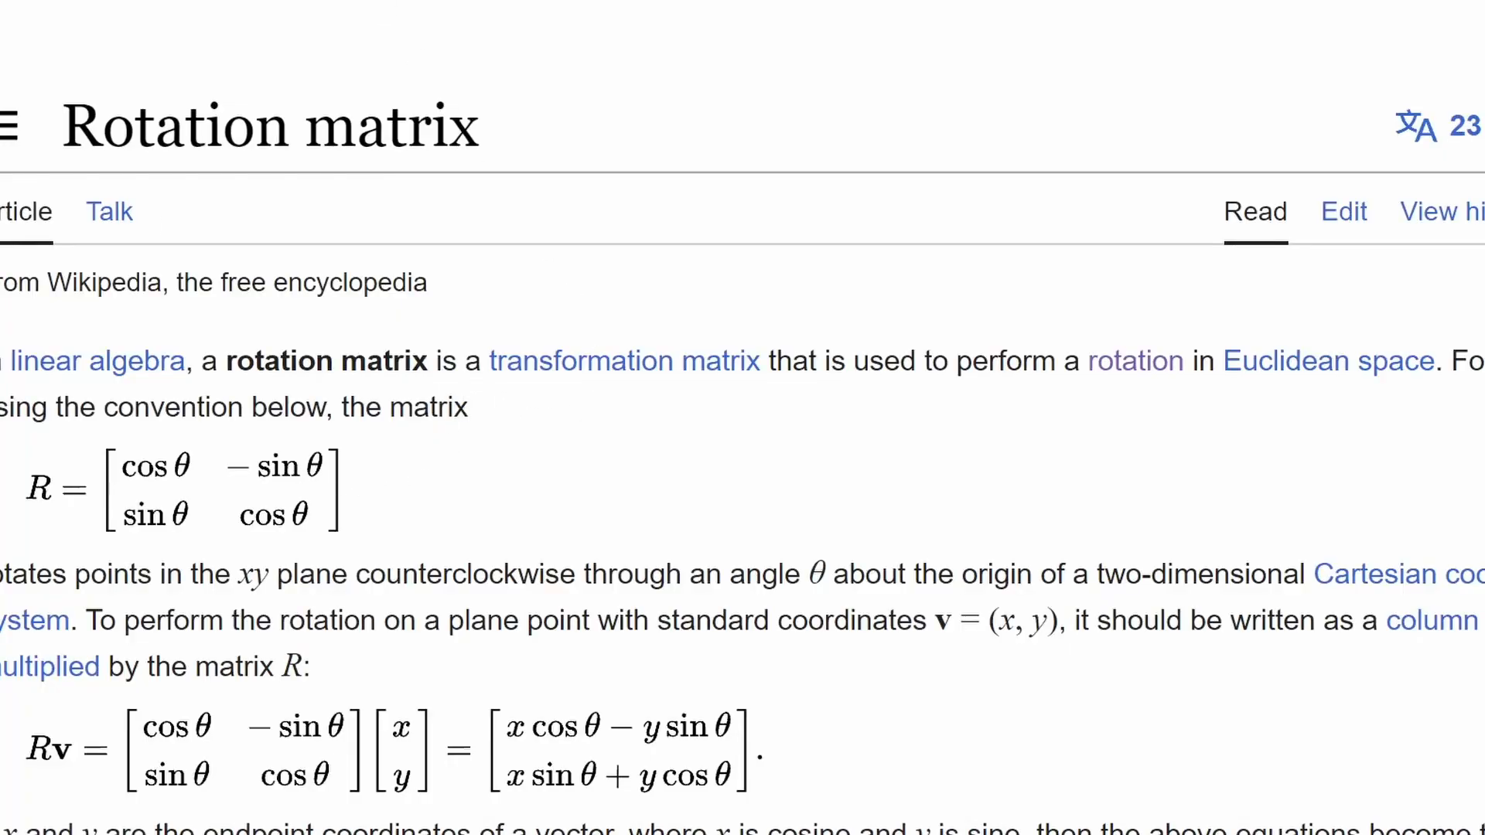
key(ctrl+shift+Tab)
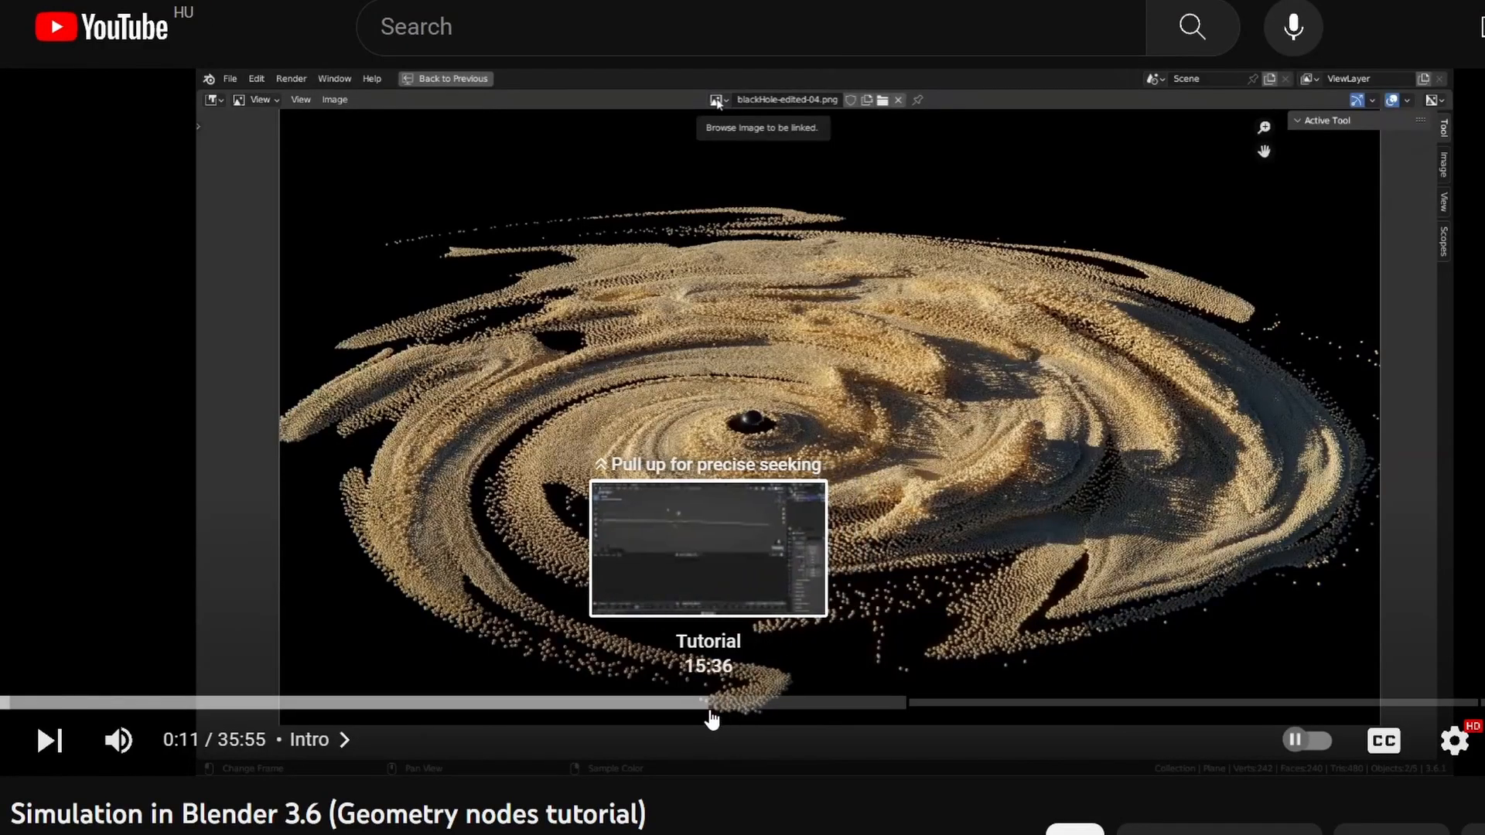
click(692, 704)
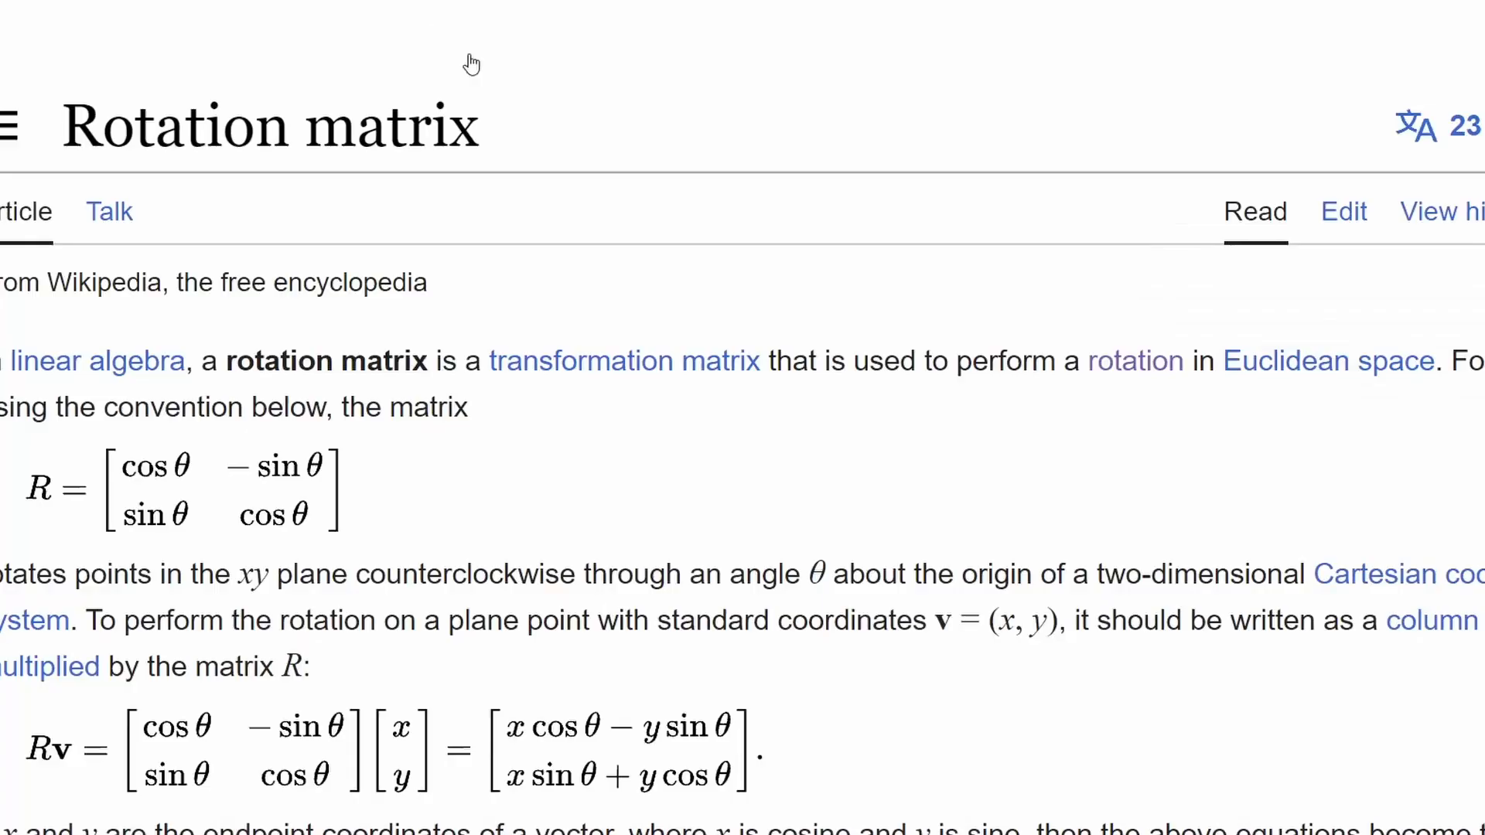
Step: Highlight the two-dimensional rotation matrix R in the Wikipedia article and clear the highlight
drag(378, 512, 84, 476)
click(389, 514)
drag(358, 515, 81, 482)
click(395, 517)
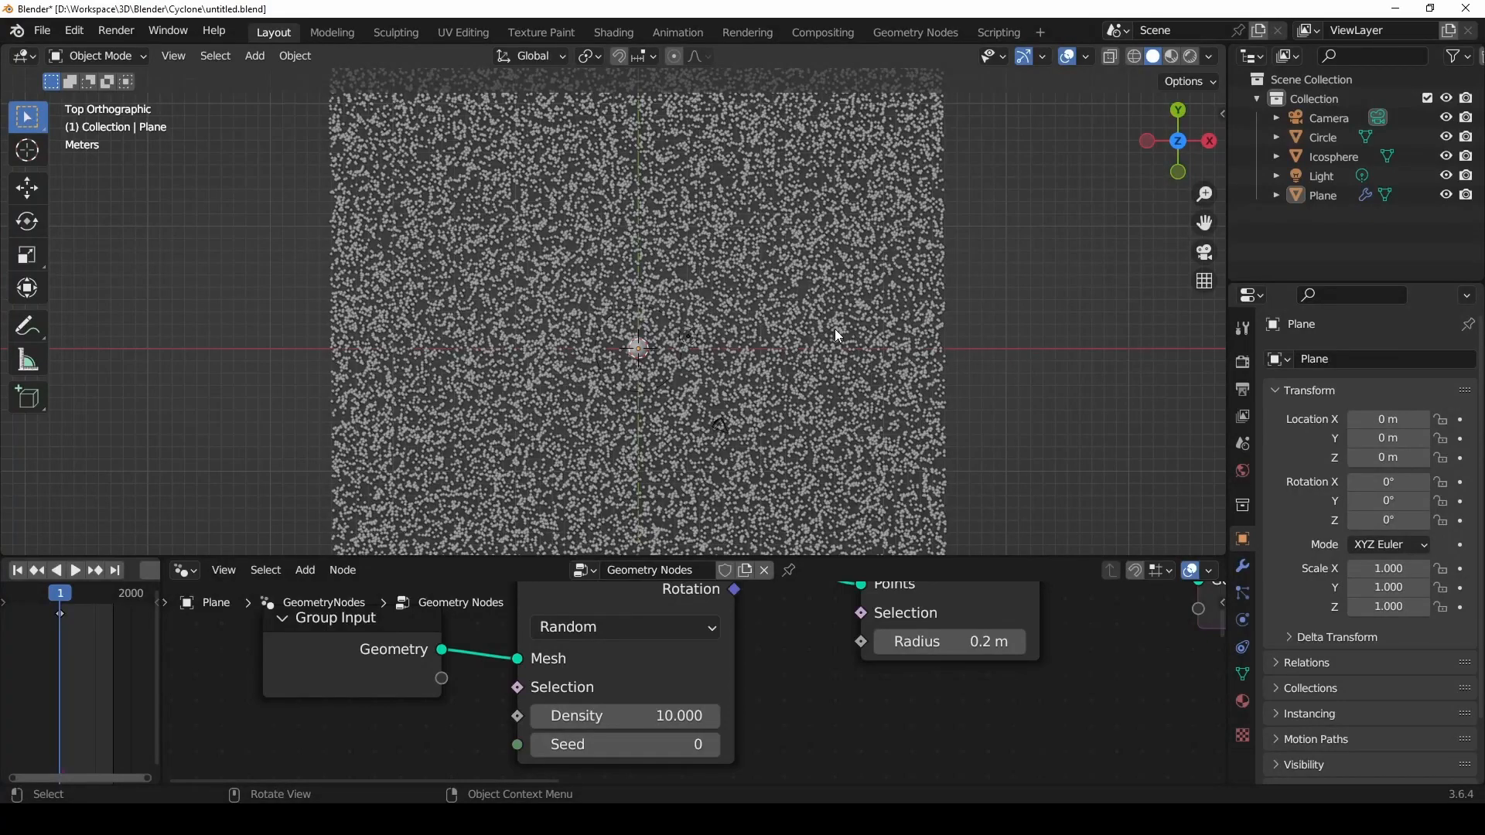
Step: In Blender, select the Plane's scattered points in the viewport to examine them, ending with nothing selected
click(785, 382)
click(1000, 365)
click(808, 383)
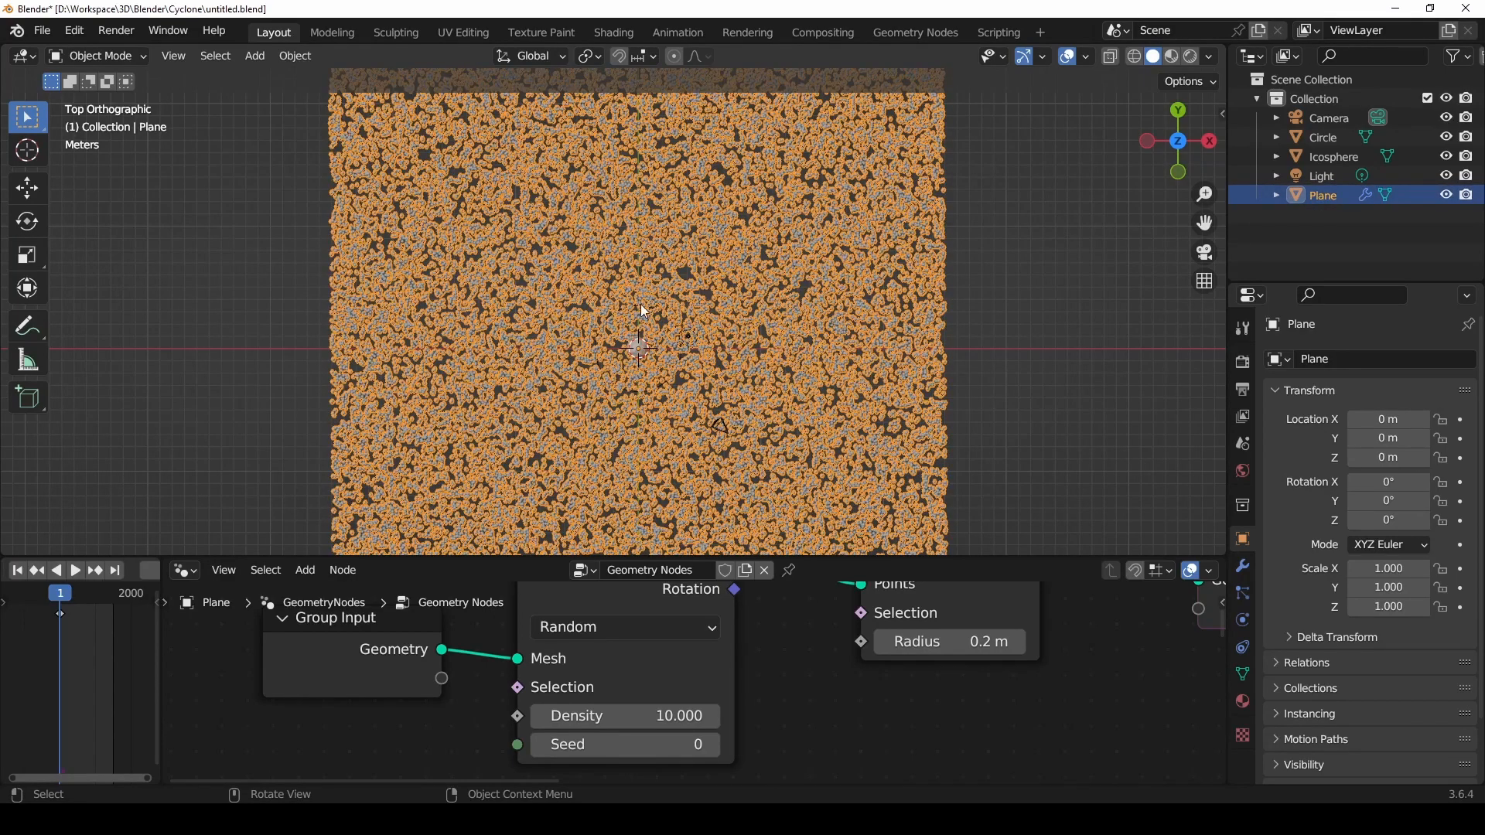
click(1047, 360)
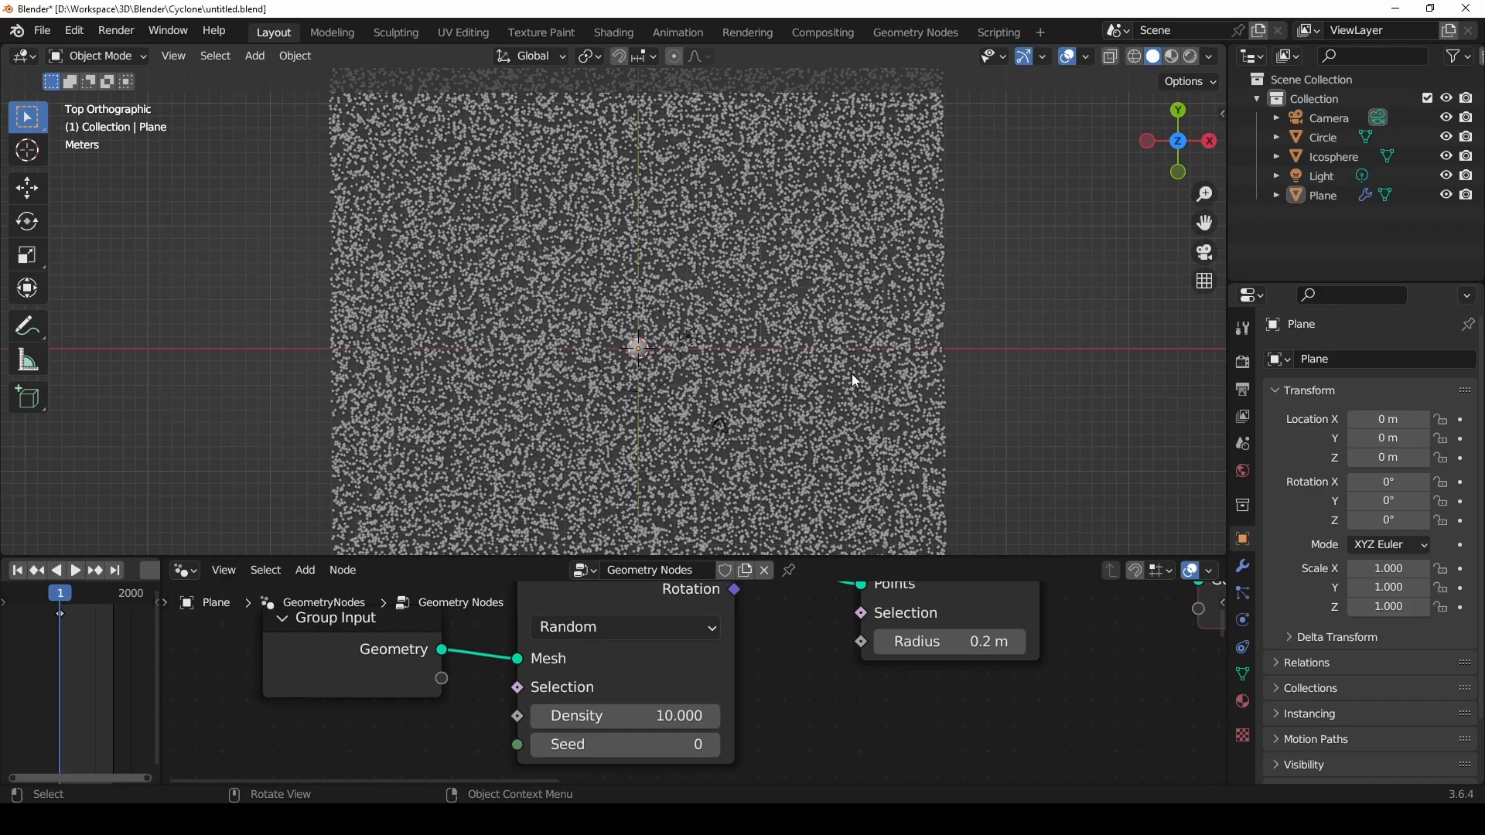
Step: Play the animation and examine how the scattered points move around the central icosphere
key(space)
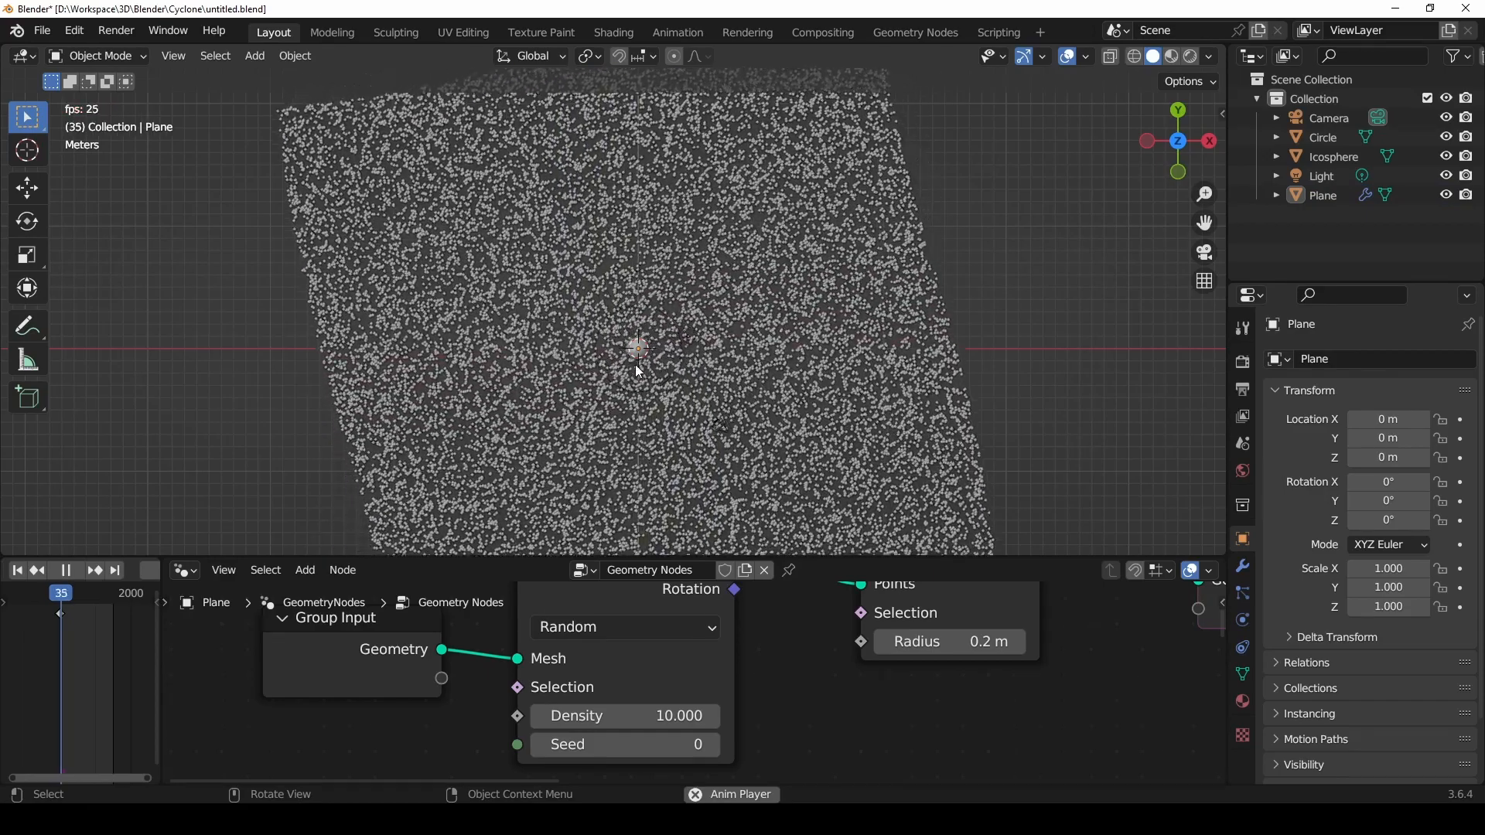
scroll(644, 359, up, 3)
shift+middle_drag(750, 368, 691, 334)
scroll(679, 353, down, 3)
scroll(635, 362, up, 2)
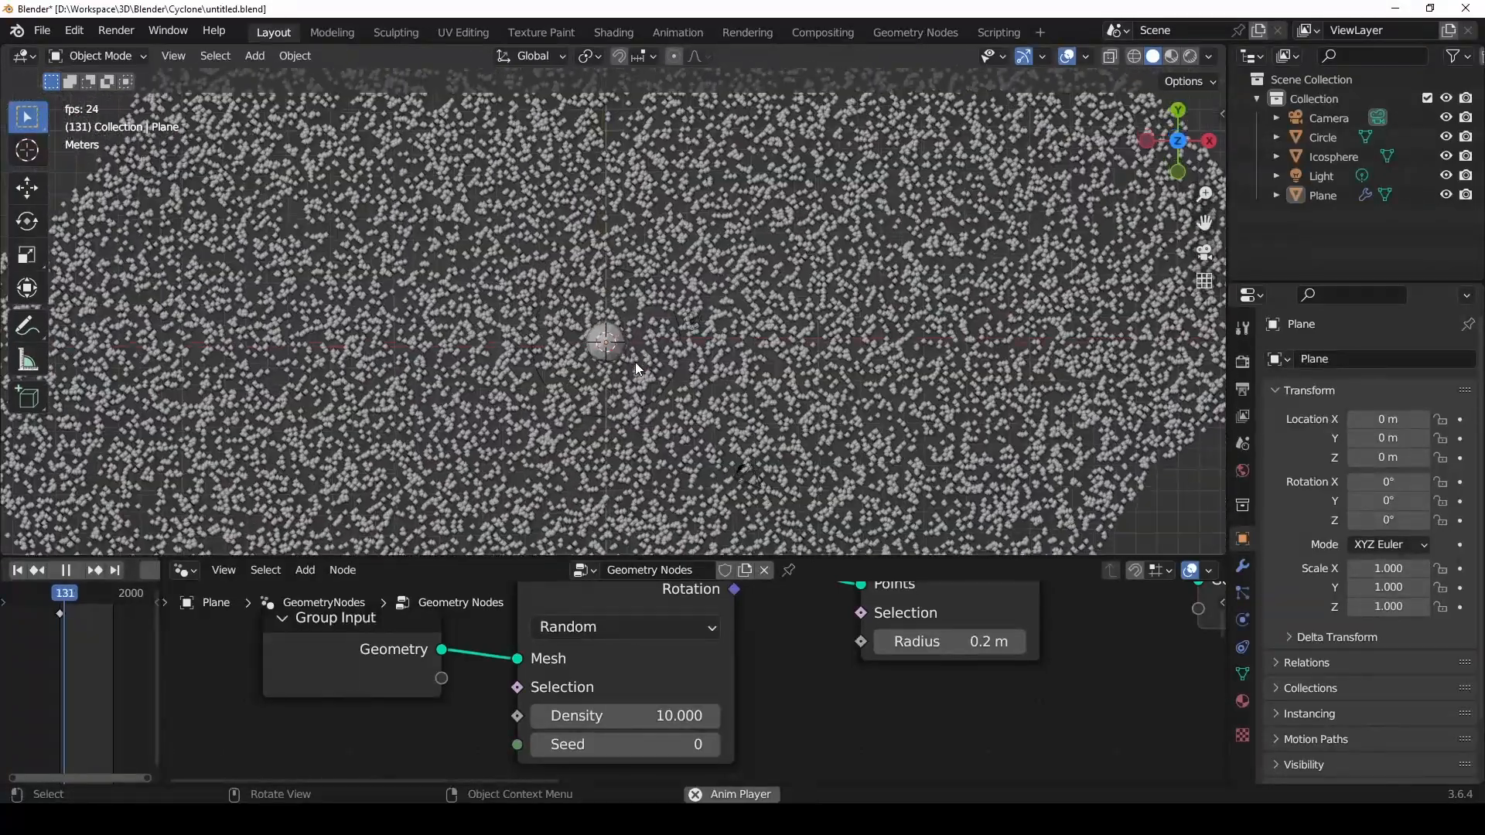
scroll(574, 341, down, 4)
shift+middle_drag(621, 322, 615, 374)
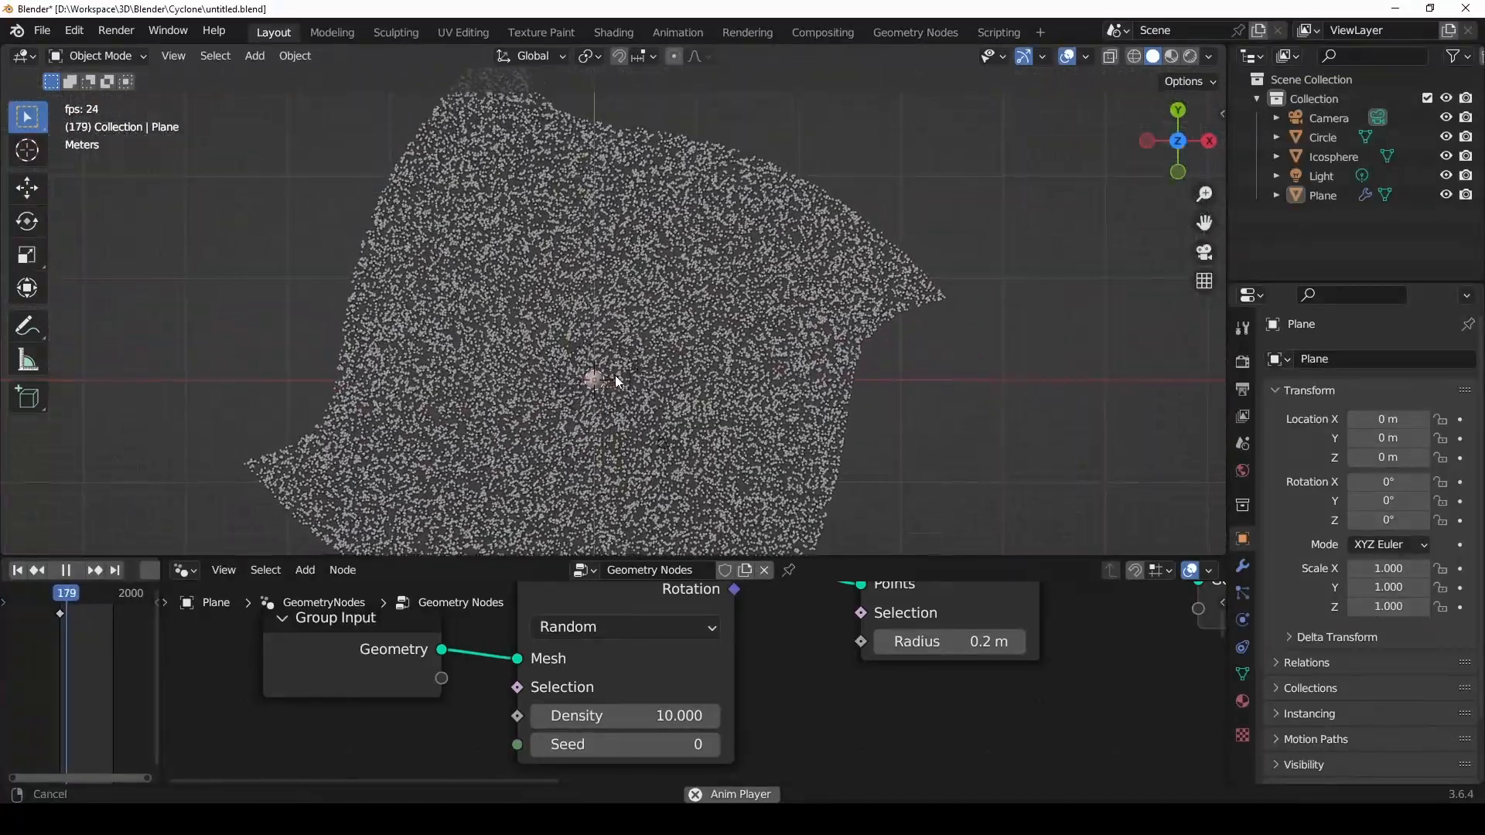
Step: Move the Icosphere about 16 m along X and 14 m along Y while the animation plays
click(595, 381)
key(g)
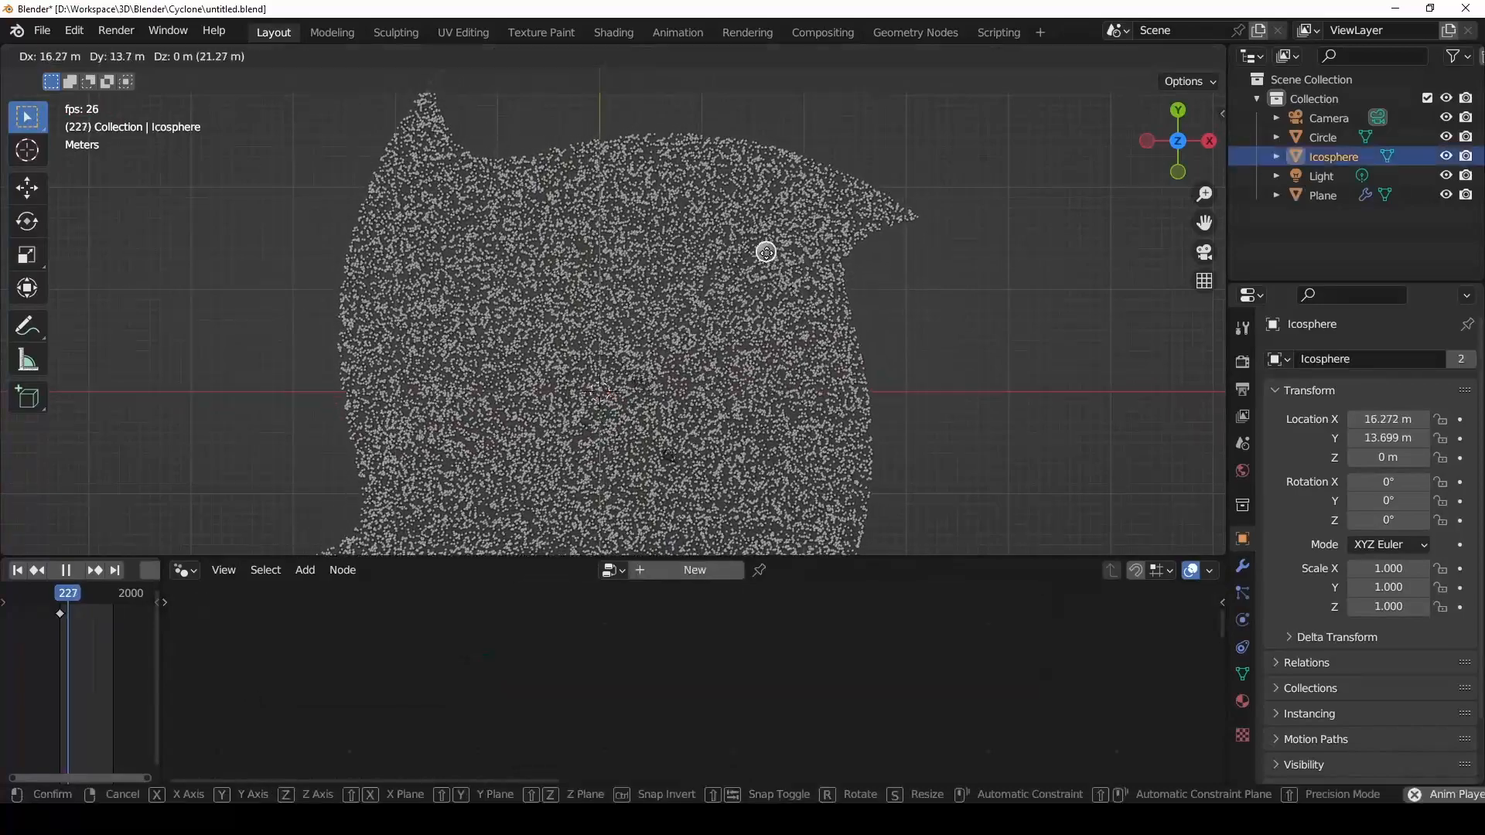
click(778, 248)
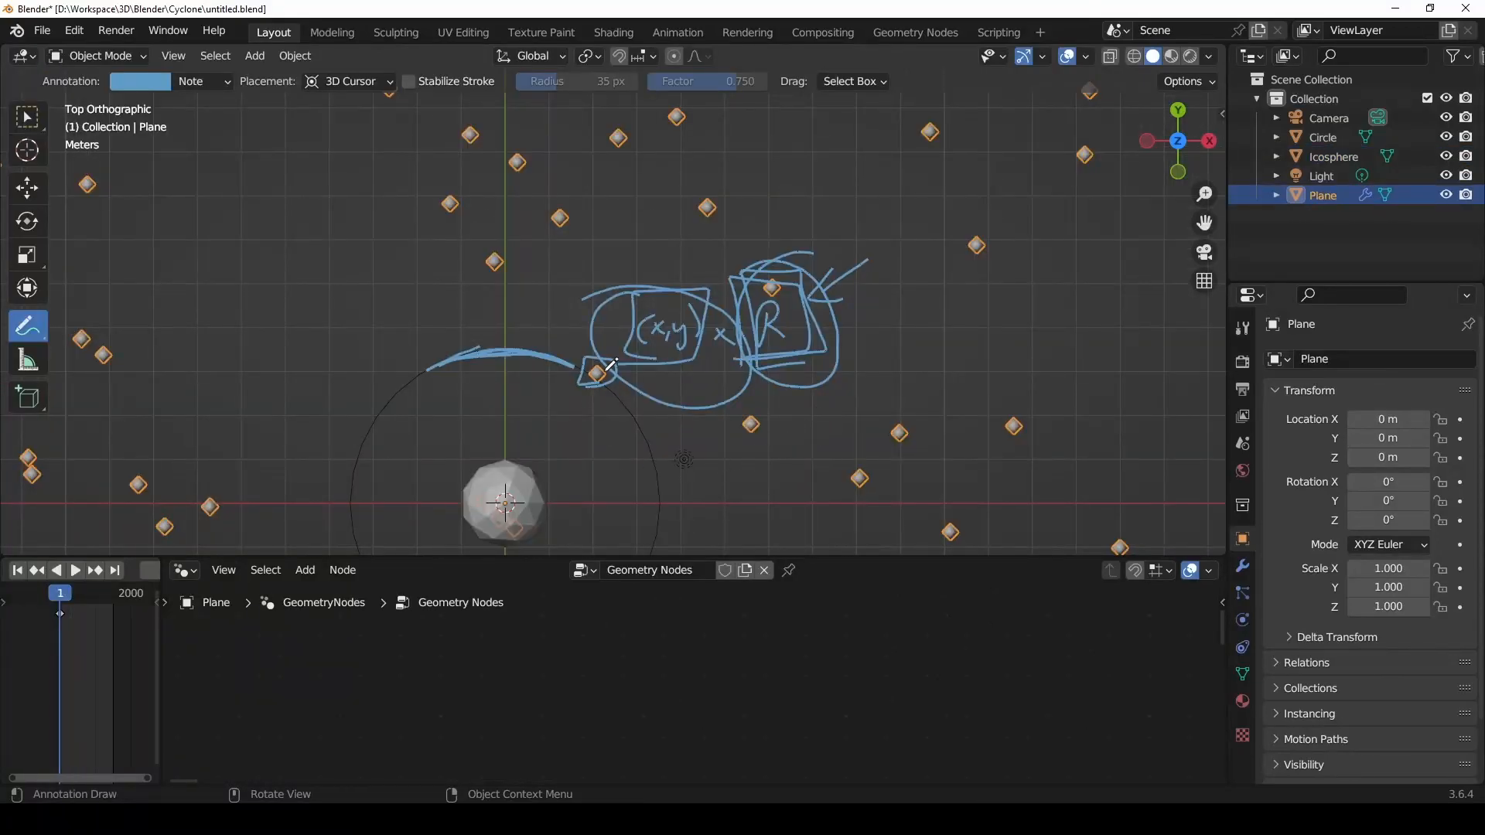
Step: Draw an annotation arrow counterclockwise along the circle from the boxed point
drag(591, 366, 462, 373)
shift+middle_drag(555, 418, 731, 412)
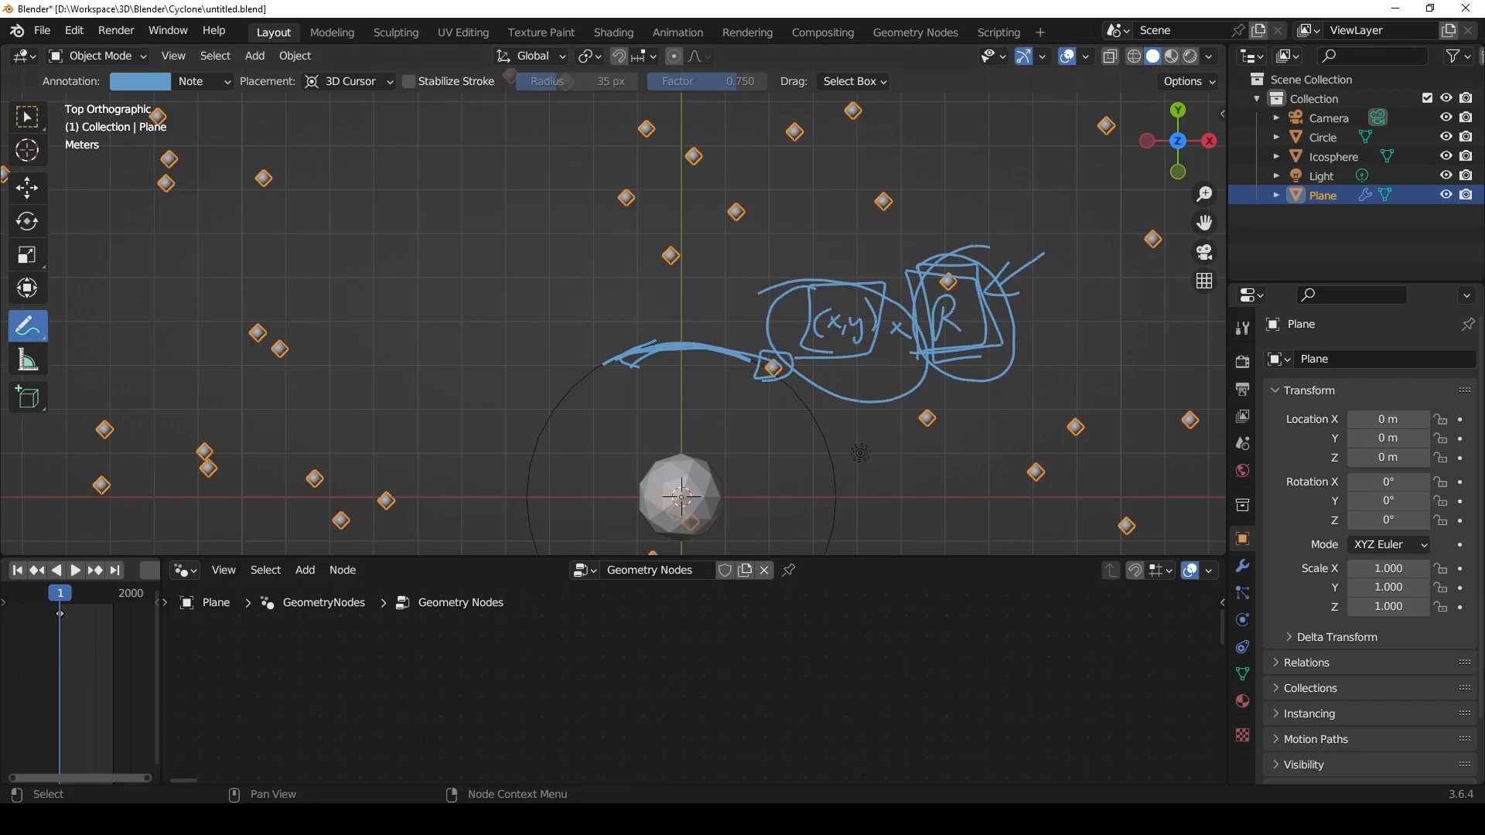
Step: Switch to the browser and examine the YouTube tutorial video around 1:57 and 0:11
key(alt+Tab)
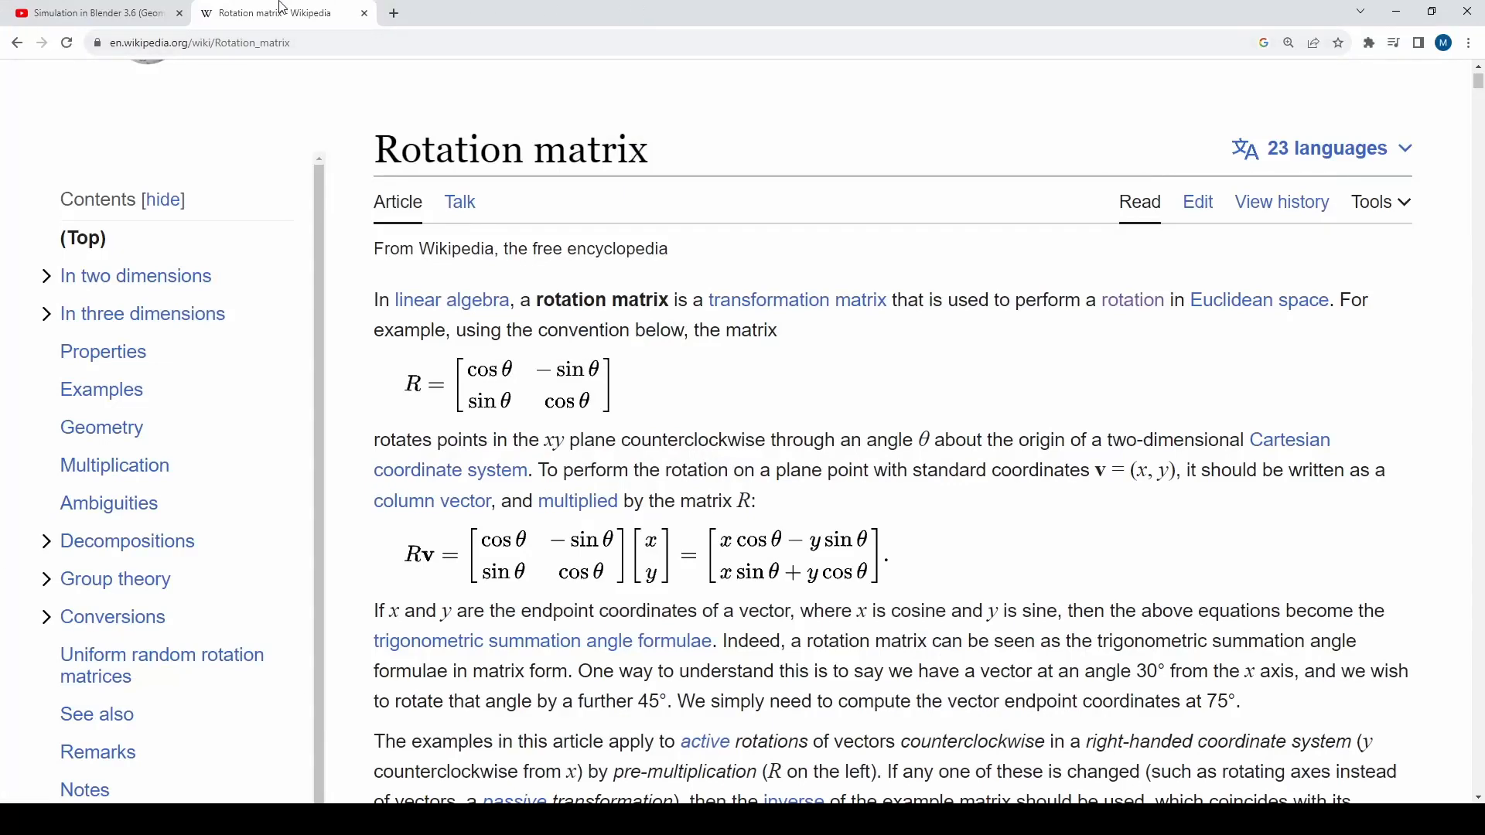
click(130, 13)
click(91, 646)
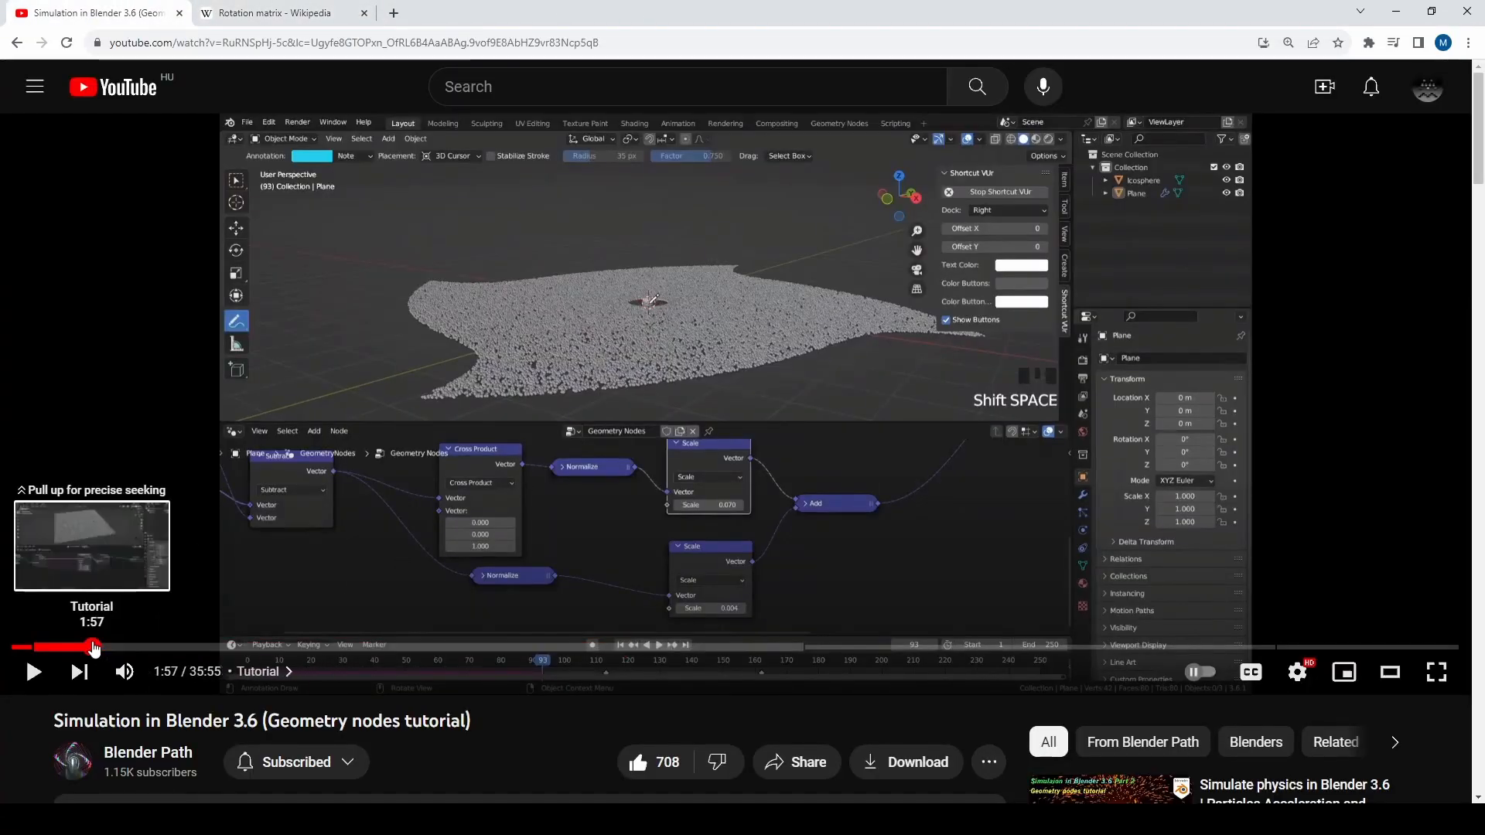
drag(24, 649, 20, 649)
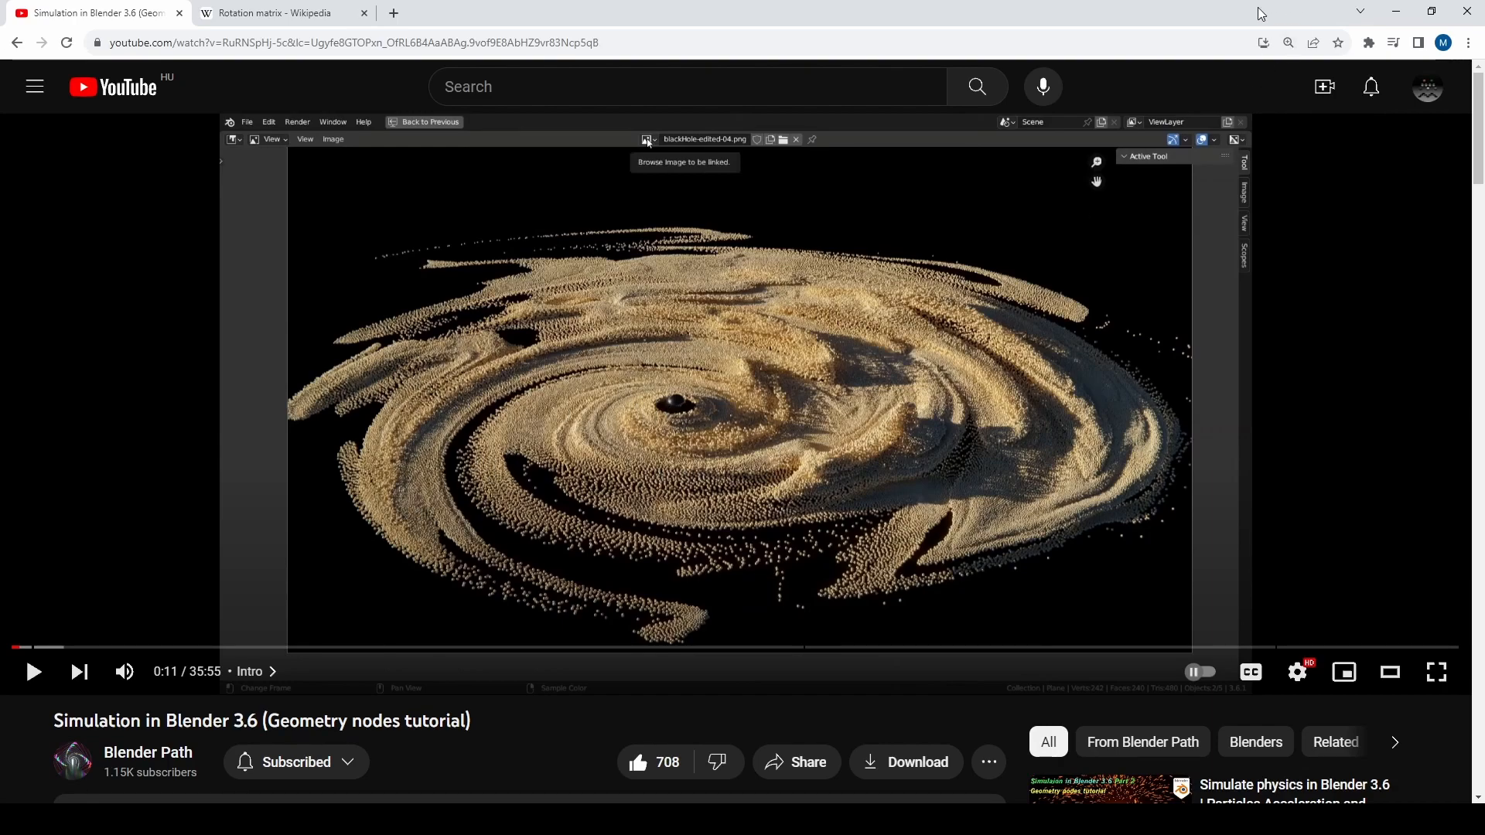
drag(1259, 8, 1, 302)
Step: In Blender, annotate the point above the circle with loops around it and an arrow towards the icosphere
scroll(773, 453, down, 4)
shift+middle_drag(801, 382, 758, 376)
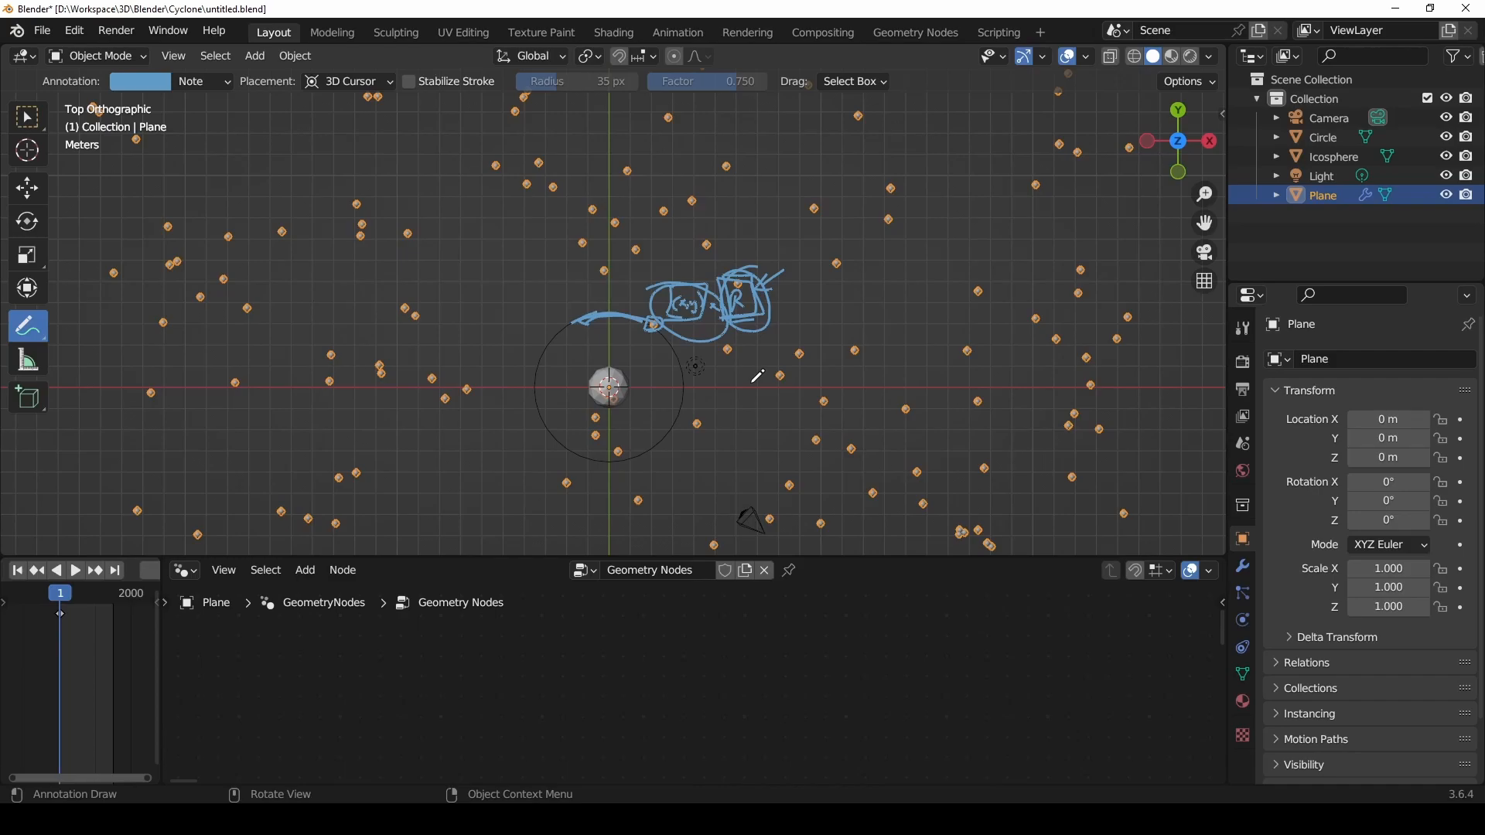
scroll(757, 377, up, 5)
mouse_move(713, 225)
mouse_down()
mouse_move(721, 215)
mouse_move(682, 438)
mouse_move(713, 435)
mouse_up()
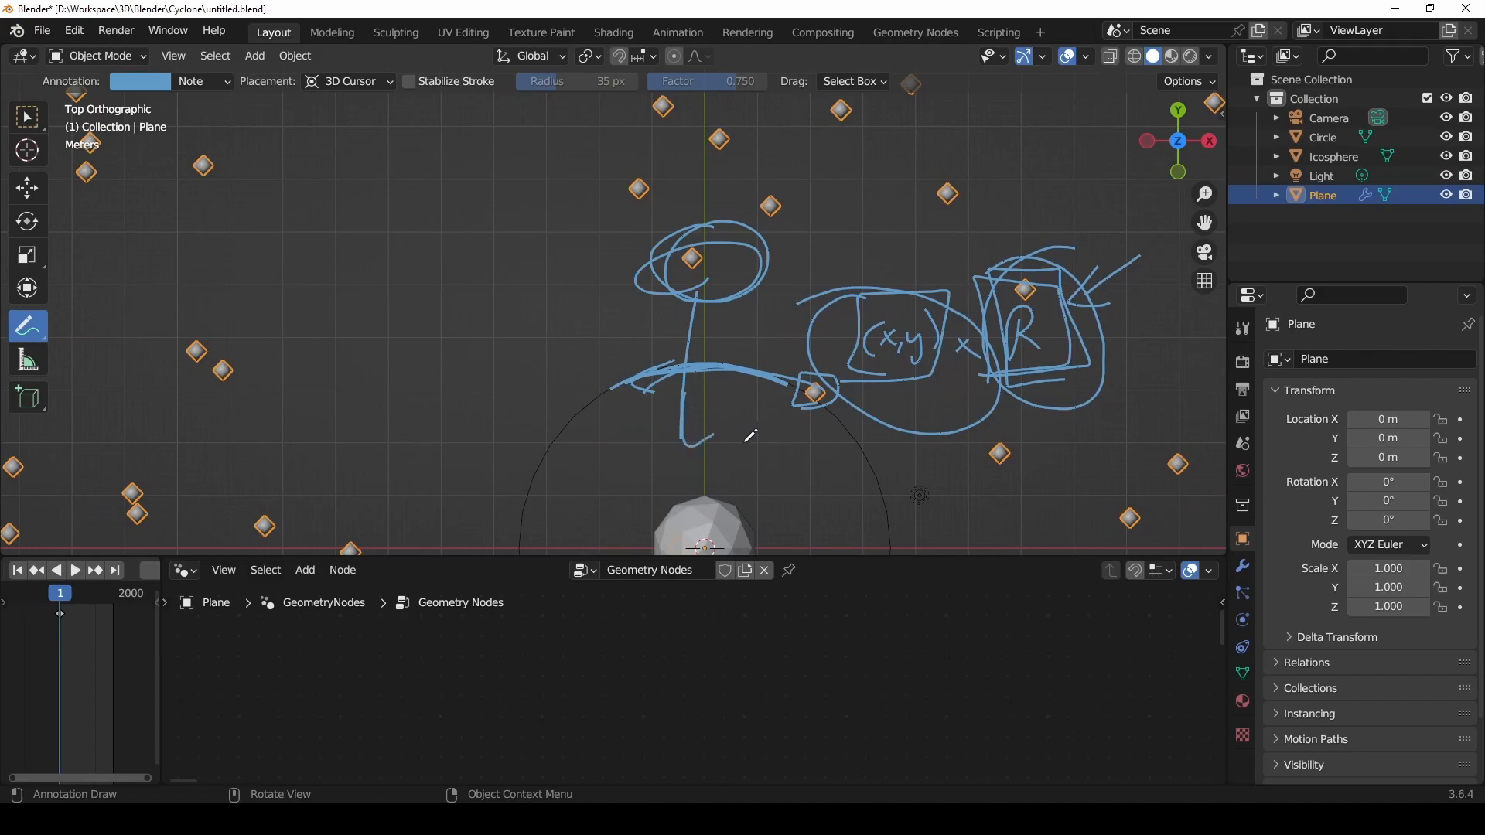
shift+middle_drag(784, 440, 900, 451)
drag(764, 401, 837, 443)
Step: Handwrite an annotation word beside the arrow and draw another arrow from the circled point towards the icosphere
mouse_move(474, 333)
mouse_down()
mouse_move(562, 319)
mouse_move(657, 371)
mouse_up()
drag(679, 317, 690, 399)
mouse_move(797, 271)
mouse_down()
mouse_move(837, 246)
mouse_move(804, 393)
mouse_up()
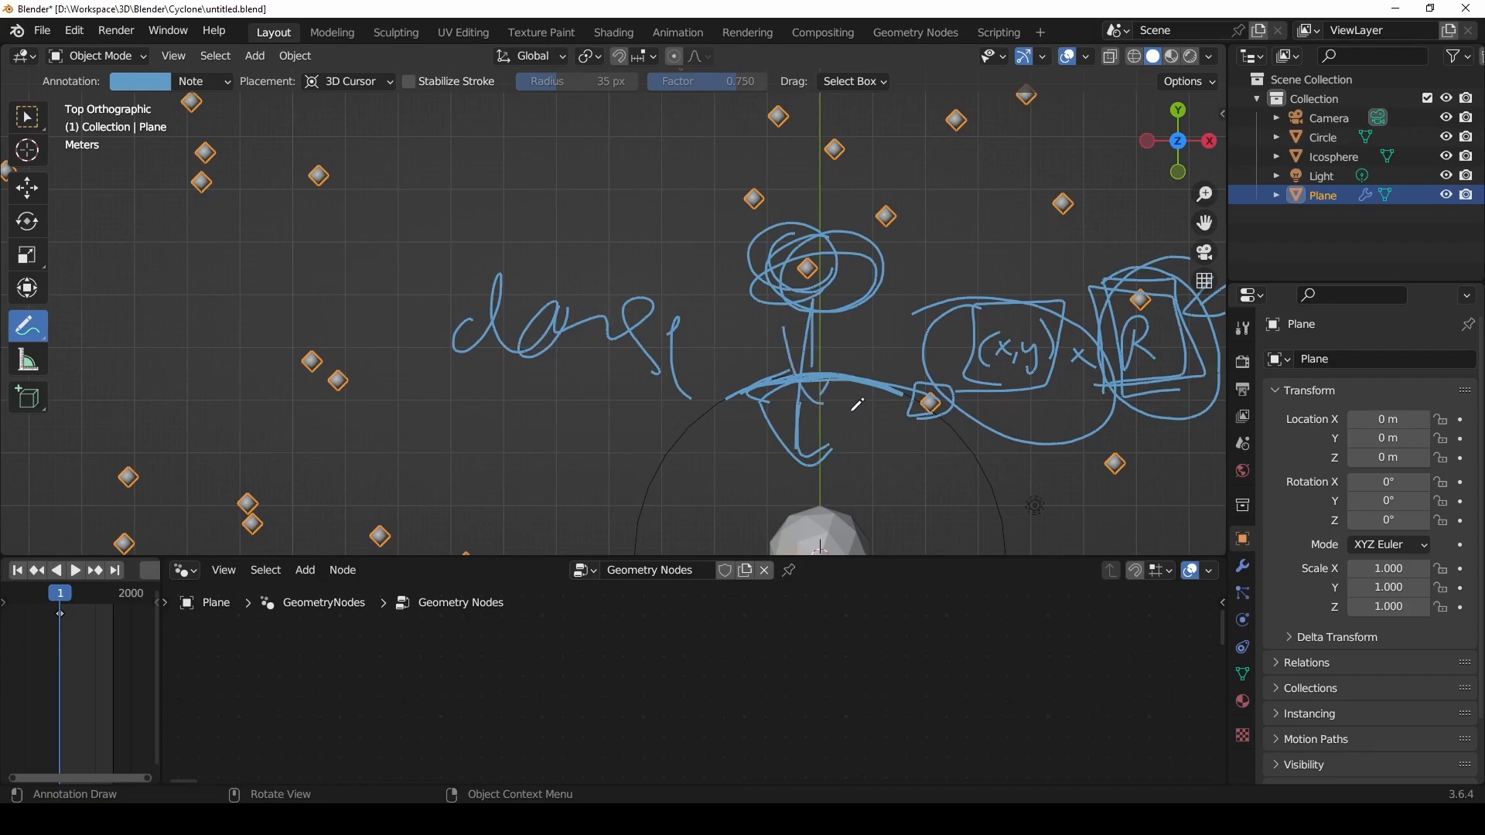
Step: Erase all annotations in the viewport, including the handwritten note, the arrows and the (x,y) × R expression
shift+middle_drag(852, 410, 930, 435)
mouse_move(897, 379)
ctrl+mouse_down()
mouse_move(472, 348)
mouse_move(625, 341)
mouse_move(565, 289)
ctrl+mouse_up()
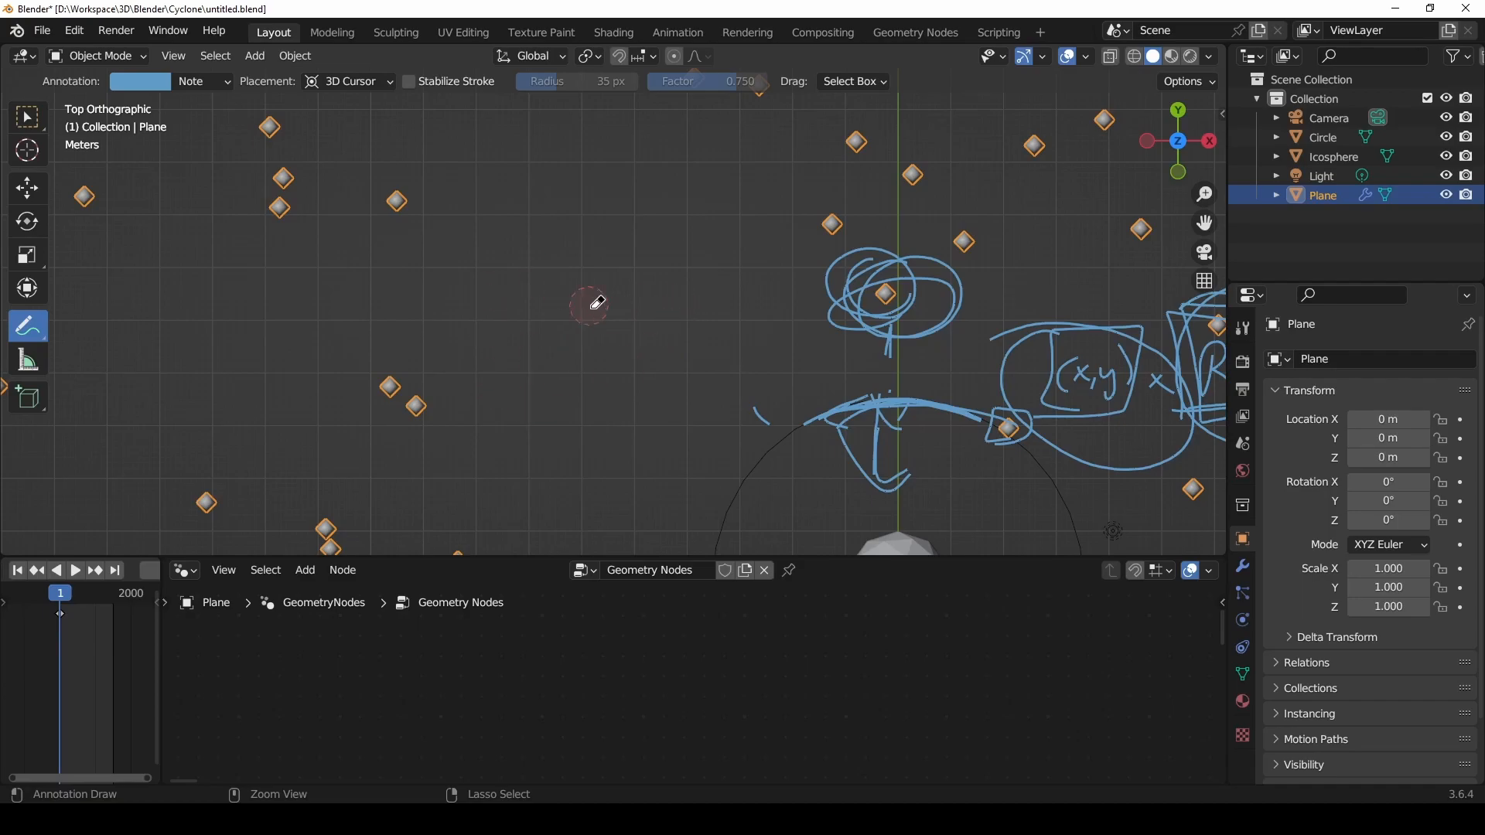
mouse_move(832, 388)
ctrl+mouse_down()
mouse_move(796, 410)
mouse_move(862, 474)
mouse_move(898, 483)
ctrl+mouse_up()
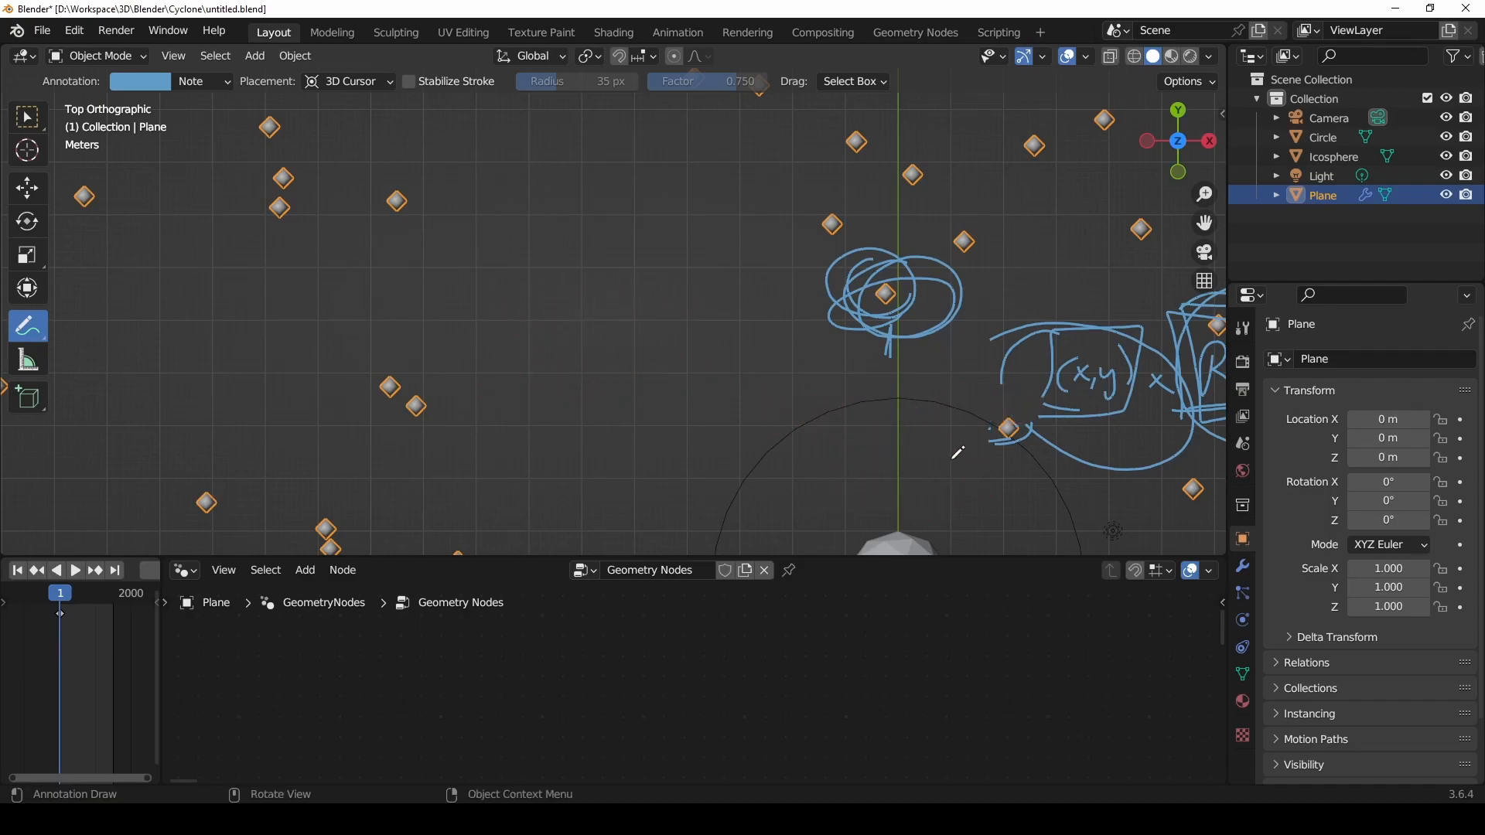
shift+middle_drag(949, 455, 680, 425)
mouse_move(680, 425)
ctrl+mouse_down()
mouse_move(693, 355)
mouse_move(776, 305)
mouse_move(582, 260)
mouse_move(645, 296)
mouse_move(959, 310)
mouse_move(763, 318)
mouse_move(1004, 360)
mouse_move(1031, 448)
mouse_move(948, 375)
ctrl+mouse_up()
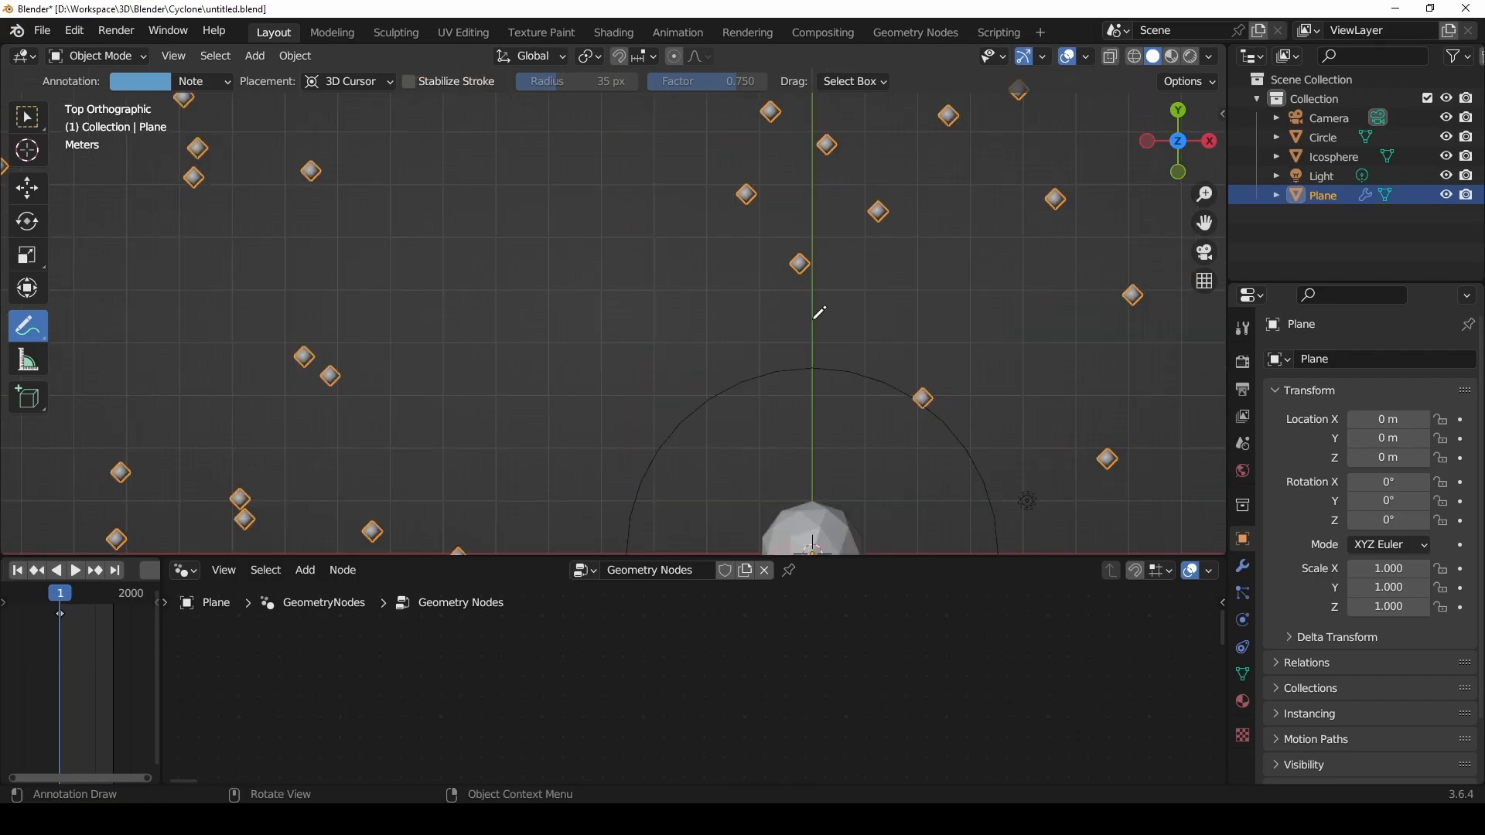
Step: Draw three counterclockwise annotation arrows following the circle around the icosphere, starting from the point on the circle
scroll(846, 374, down, 4)
shift+middle_drag(846, 375, 739, 309)
scroll(739, 308, up, 5)
drag(699, 287, 540, 280)
key(ctrl+z)
mouse_move(699, 287)
mouse_down()
mouse_move(534, 266)
mouse_move(506, 303)
mouse_move(520, 316)
mouse_move(451, 407)
mouse_move(572, 547)
mouse_up()
shift+middle_drag(660, 478, 594, 431)
mouse_move(492, 487)
mouse_down()
mouse_move(507, 515)
mouse_move(663, 342)
mouse_move(648, 325)
mouse_move(679, 332)
mouse_up()
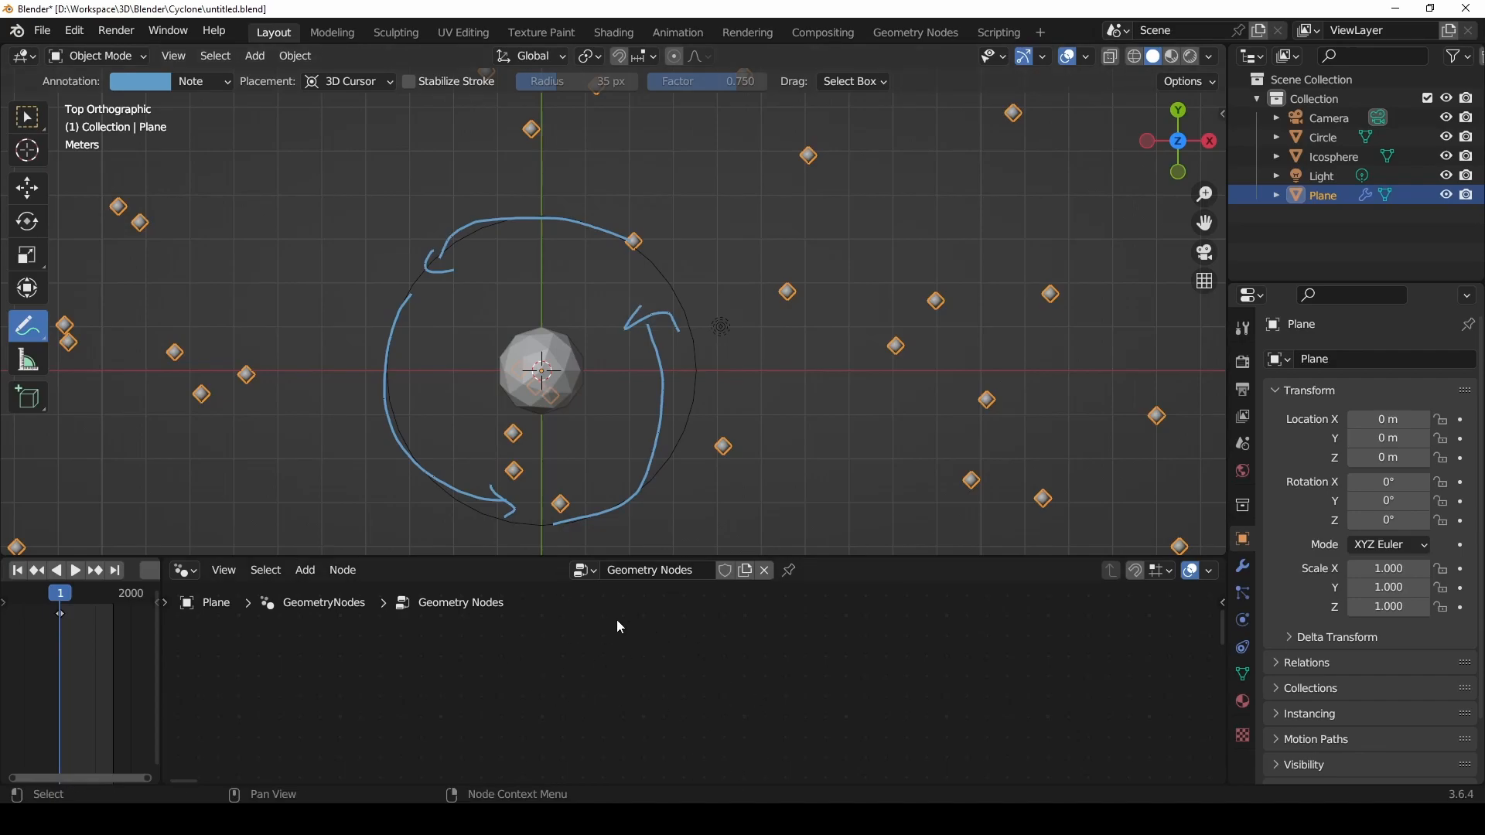
scroll(743, 358, down, 2)
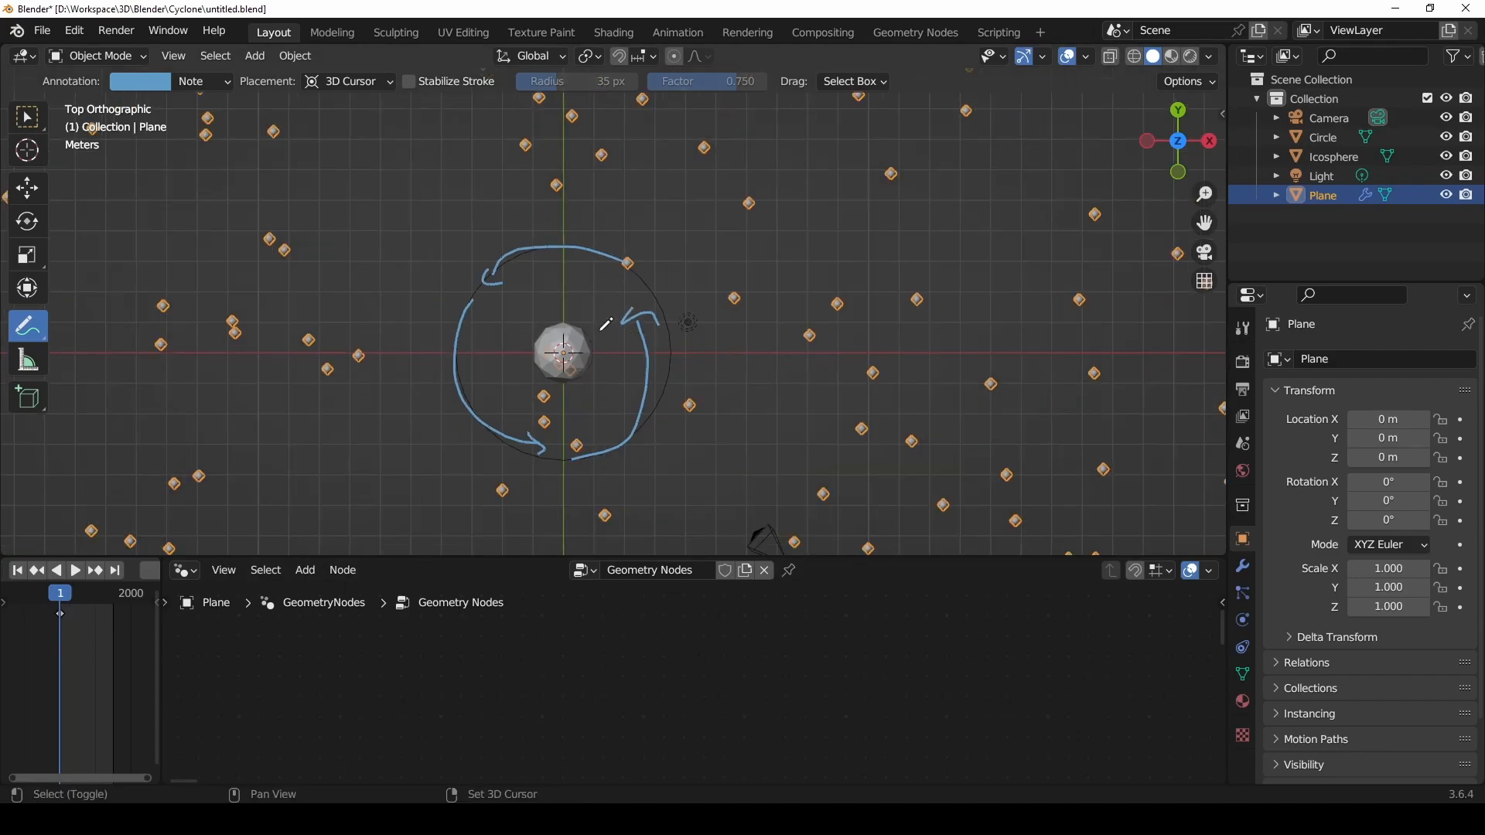
shift+middle_drag(606, 325, 738, 348)
mouse_move(572, 332)
shift+middle_down()
mouse_move(430, 297)
mouse_move(359, 303)
shift+middle_up()
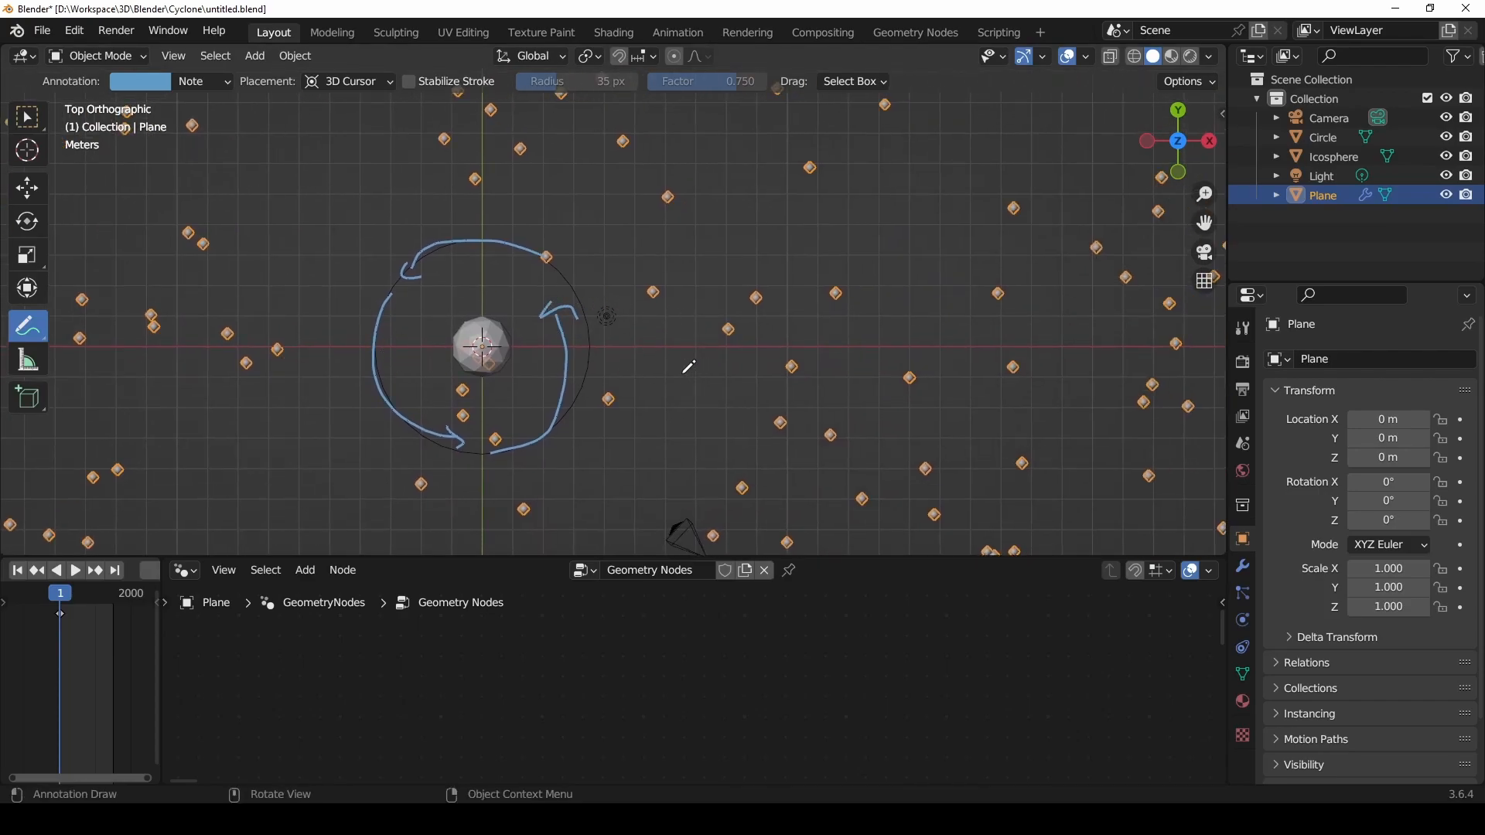
shift+middle_drag(663, 371, 721, 416)
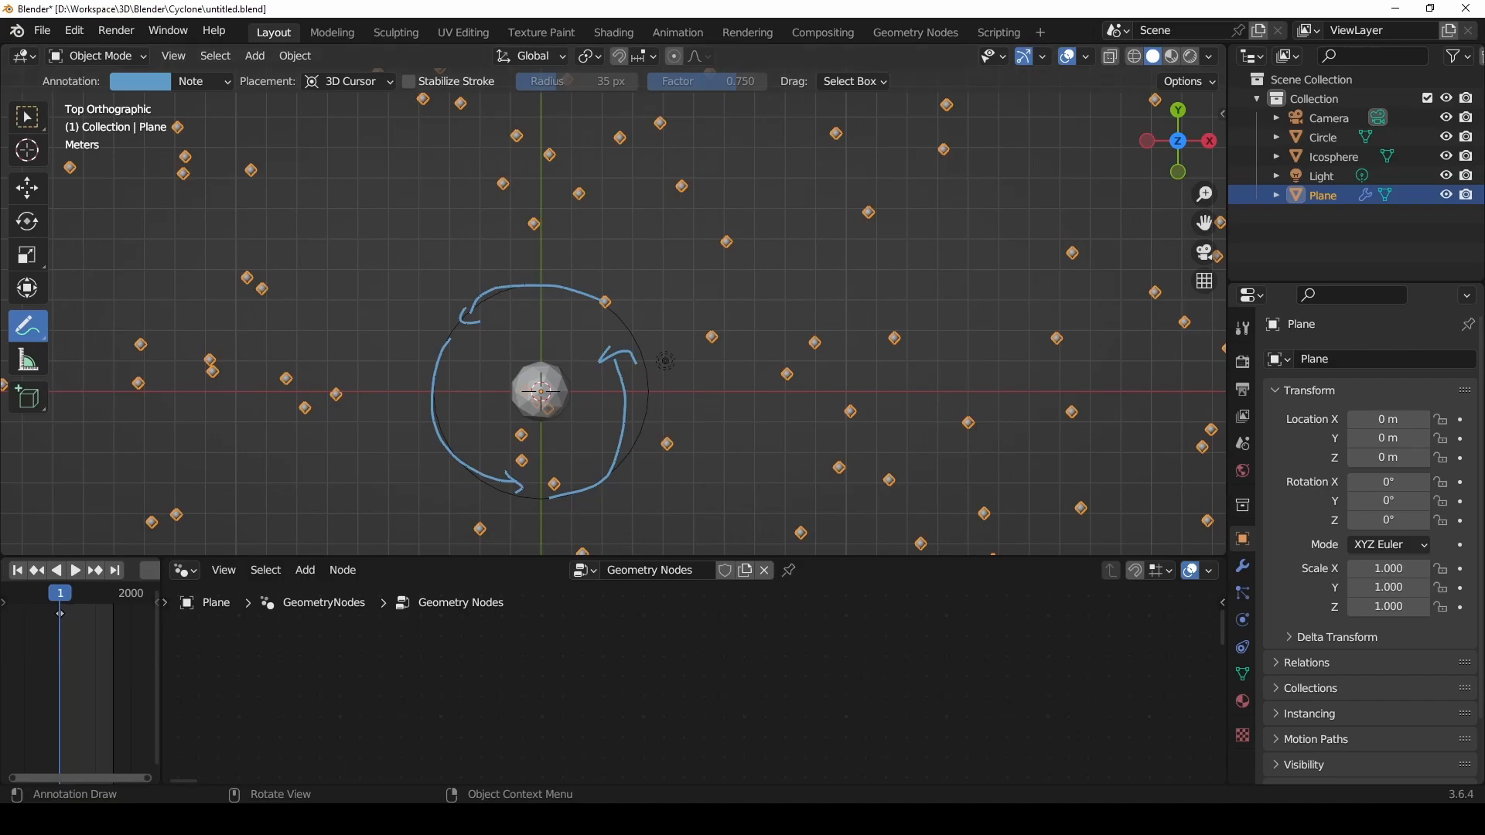
drag(731, 313, 721, 346)
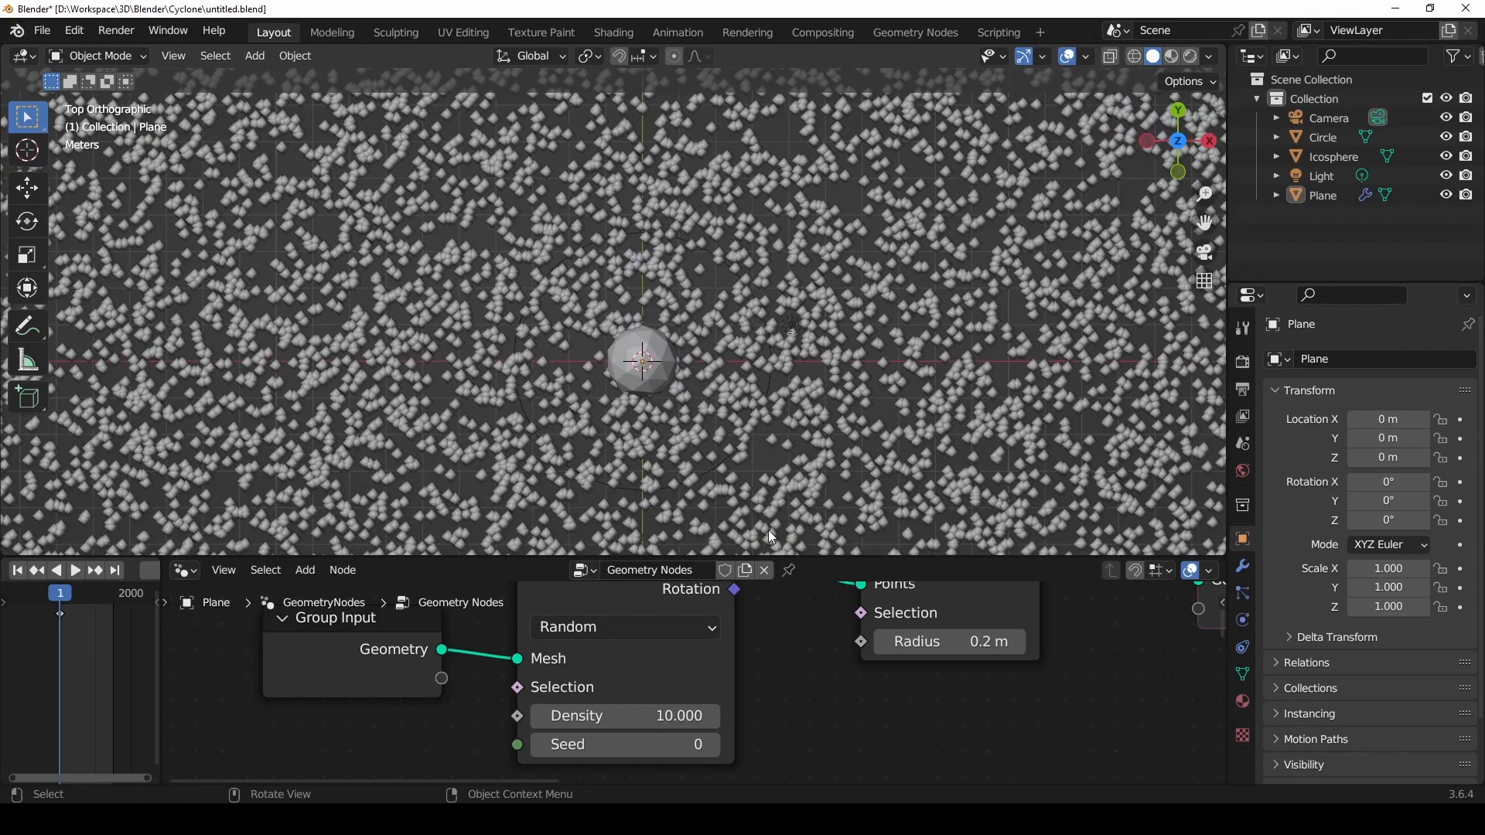
Step: Set the Density of the point distribution to 0.1 and select the circle around the icosphere
click(618, 716)
text(0.1)
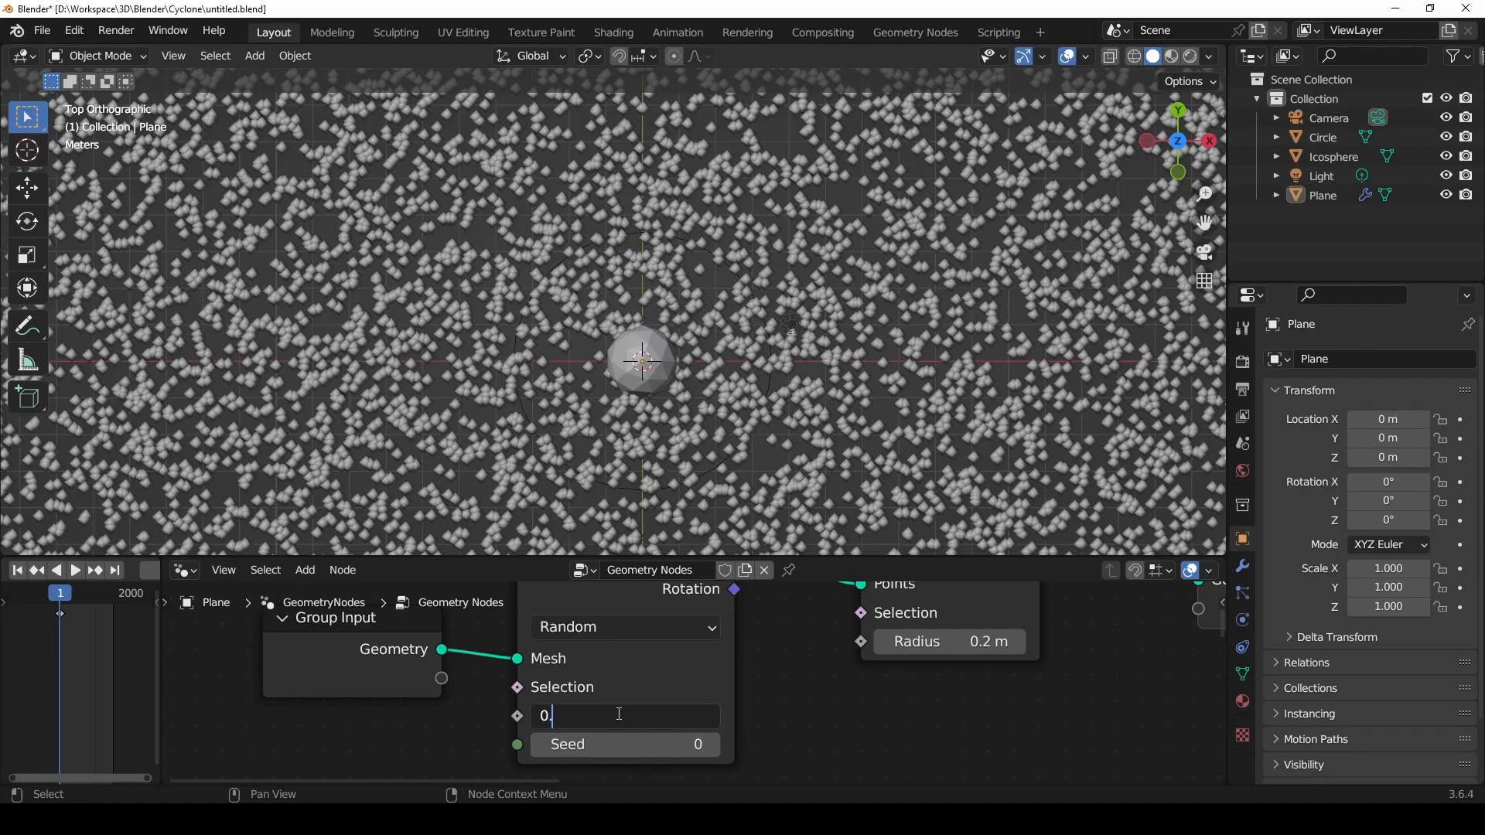
key(Return)
ctrl+middle_drag(741, 314, 726, 251)
click(744, 283)
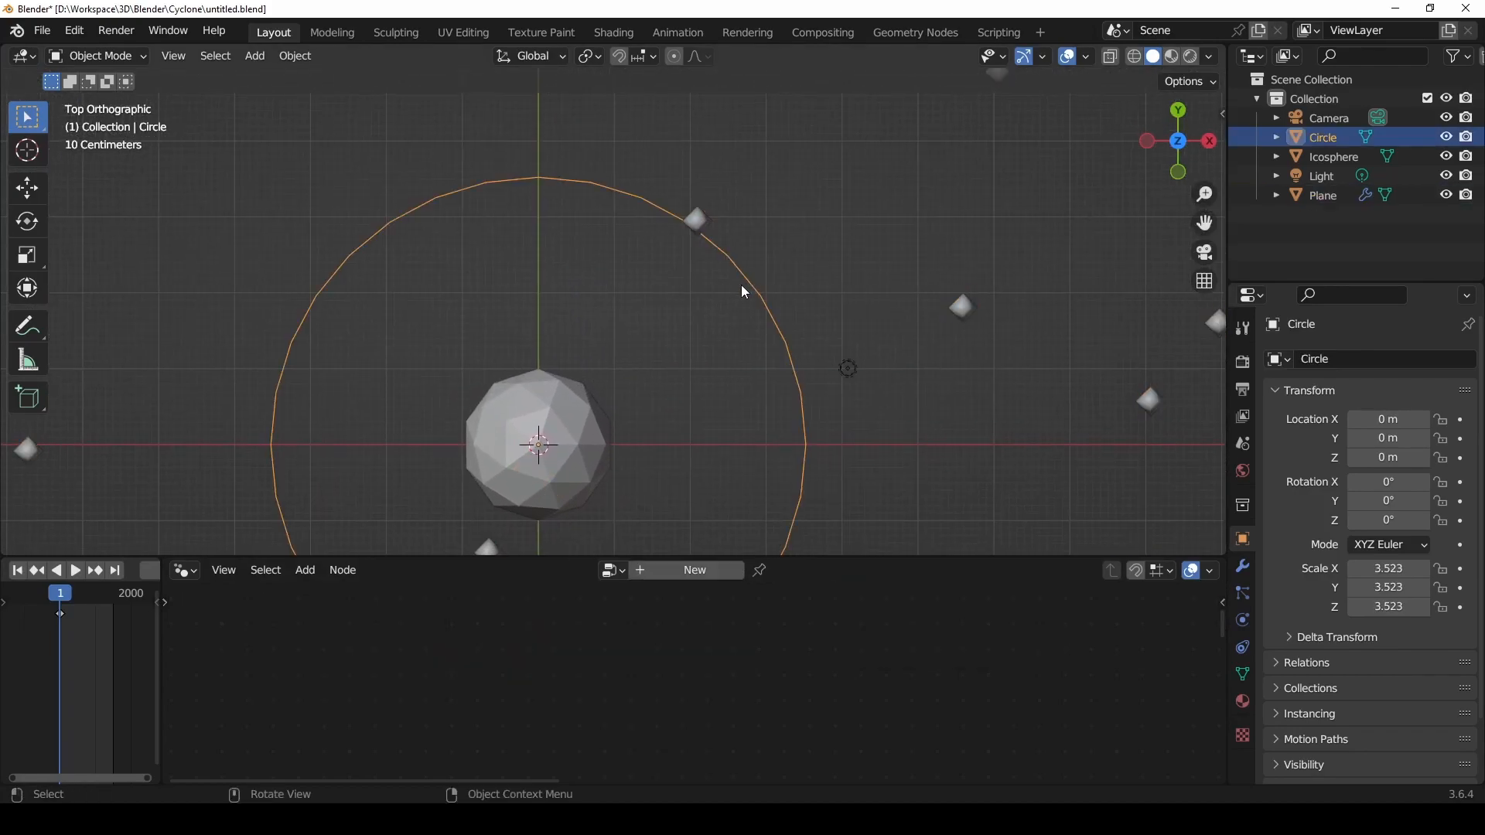
Step: Annotate an arrow starting at the point on the circle and heading counterclockwise just outside the curve
shift+middle_drag(533, 401, 567, 288)
shift+middle_drag(739, 232, 780, 400)
mouse_move(782, 325)
shift+middle_down()
mouse_move(755, 390)
mouse_move(735, 298)
mouse_move(749, 252)
mouse_move(756, 278)
mouse_move(805, 282)
mouse_move(815, 299)
mouse_move(775, 301)
shift+middle_up()
click(36, 333)
mouse_move(770, 277)
mouse_down()
mouse_move(729, 242)
mouse_move(773, 281)
mouse_up()
key(ctrl+z)
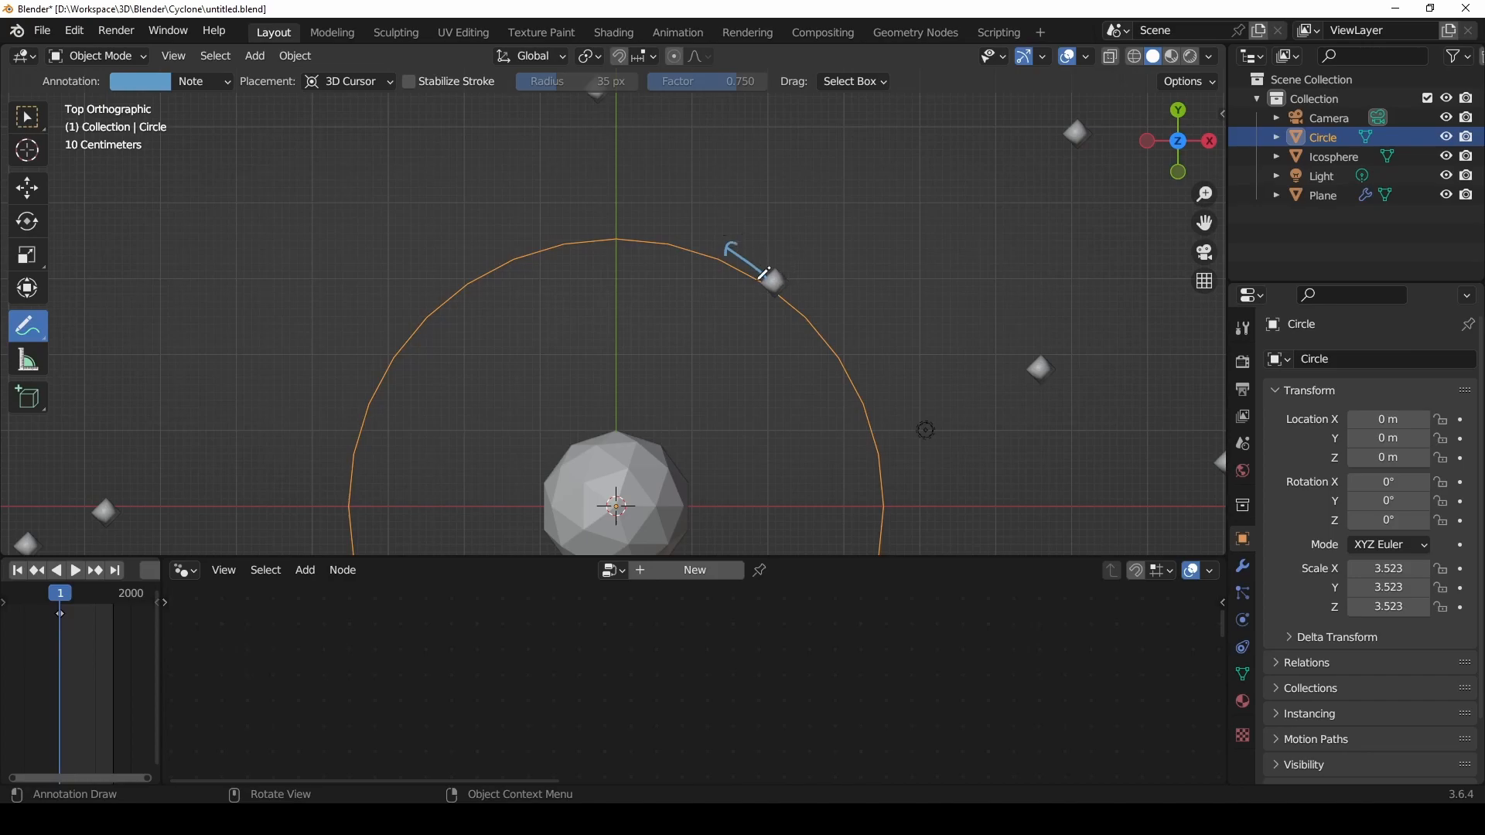
drag(767, 288, 650, 425)
key(ctrl+z)
drag(741, 325, 643, 436)
key(ctrl+z)
drag(781, 284, 783, 344)
key(ctrl+z)
drag(776, 280, 785, 207)
key(ctrl+z)
Step: Scribble a round annotation mark about halfway along the arrow that starts at the point on the circle
scroll(768, 302, up, 2)
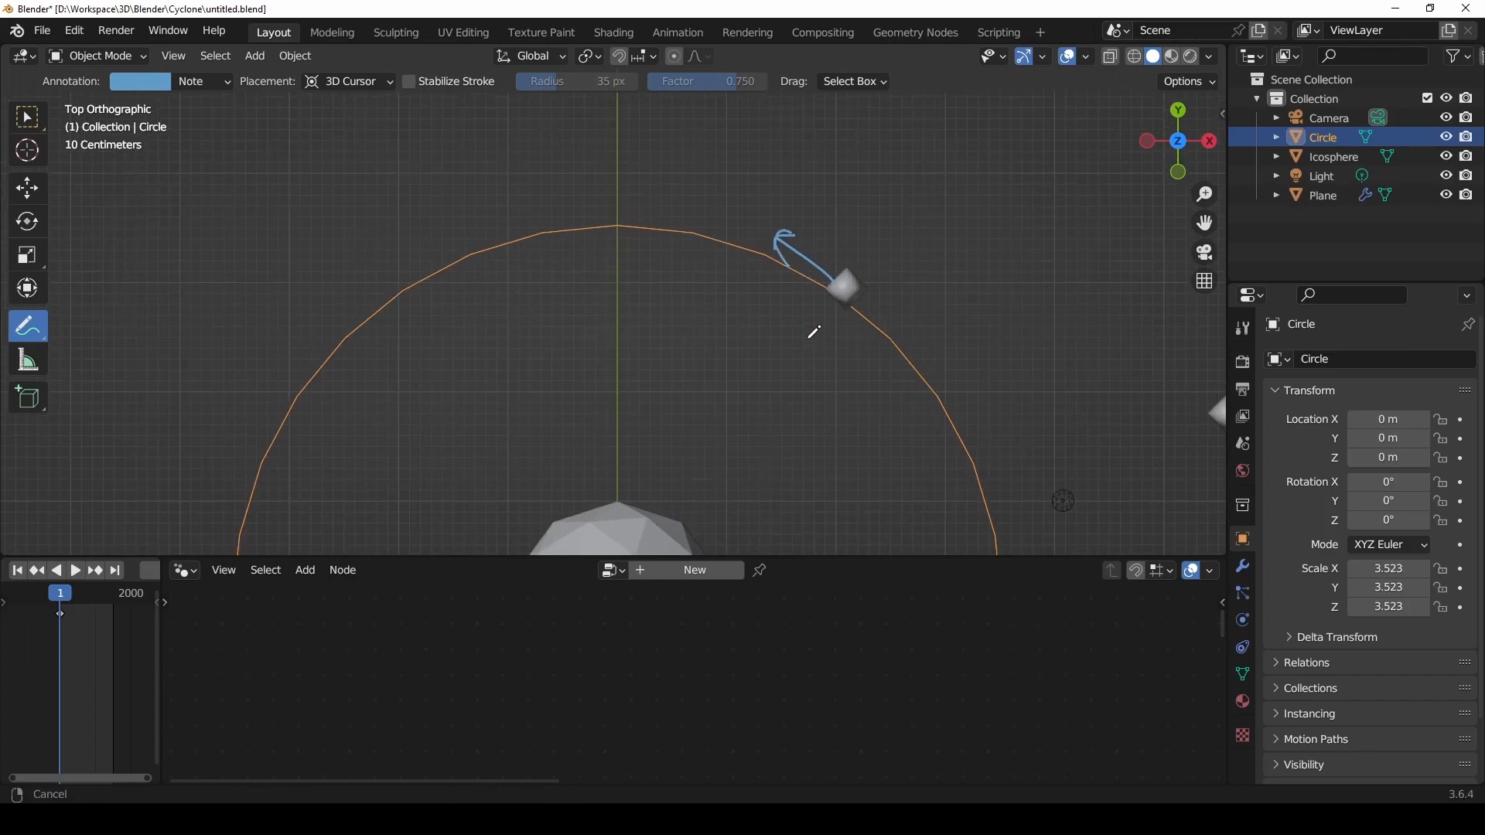
scroll(790, 306, down, 2)
scroll(795, 303, up, 2)
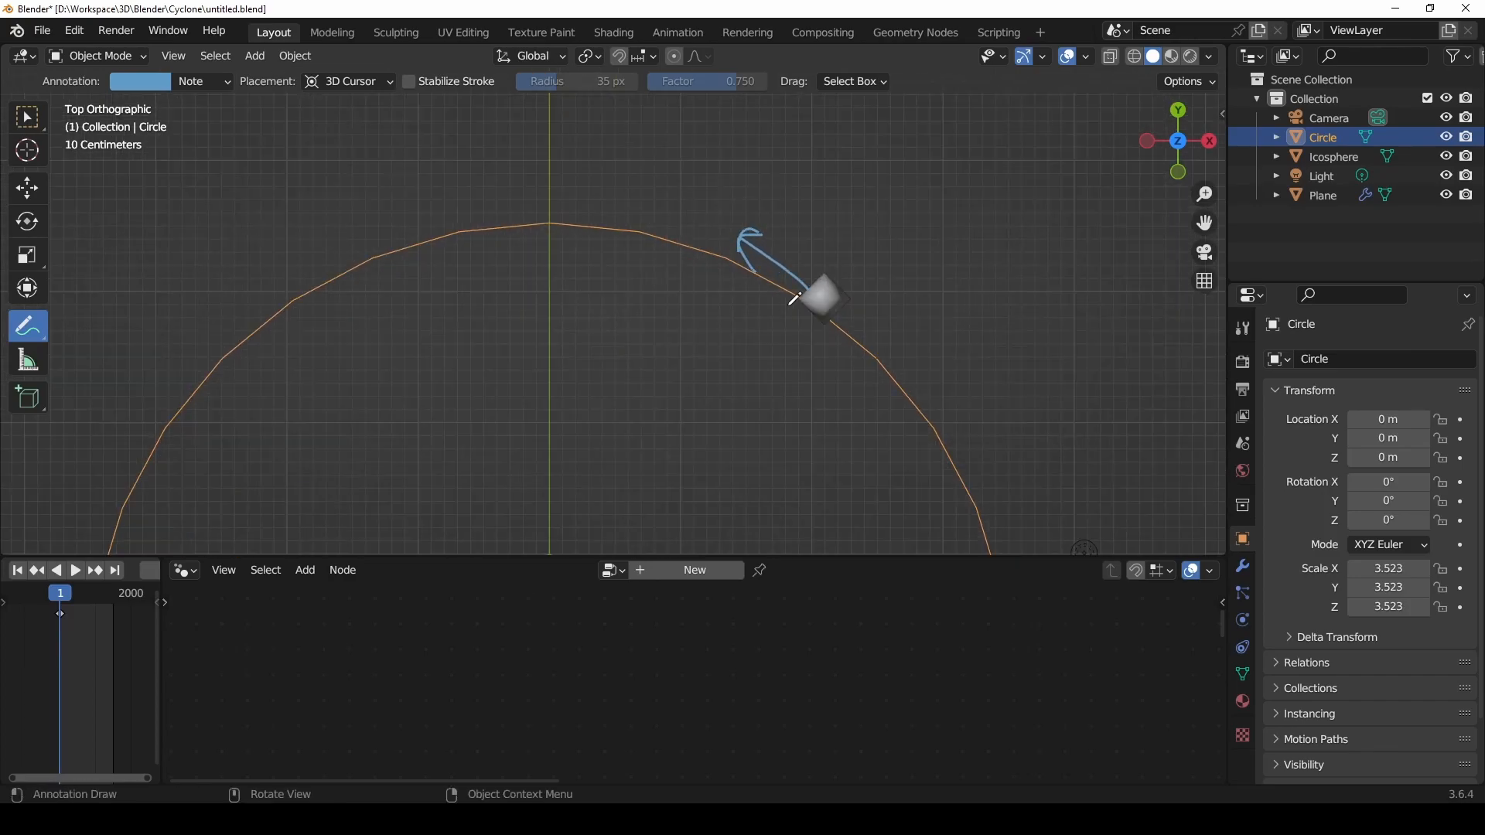
scroll(735, 317, up, 2)
drag(749, 310, 717, 284)
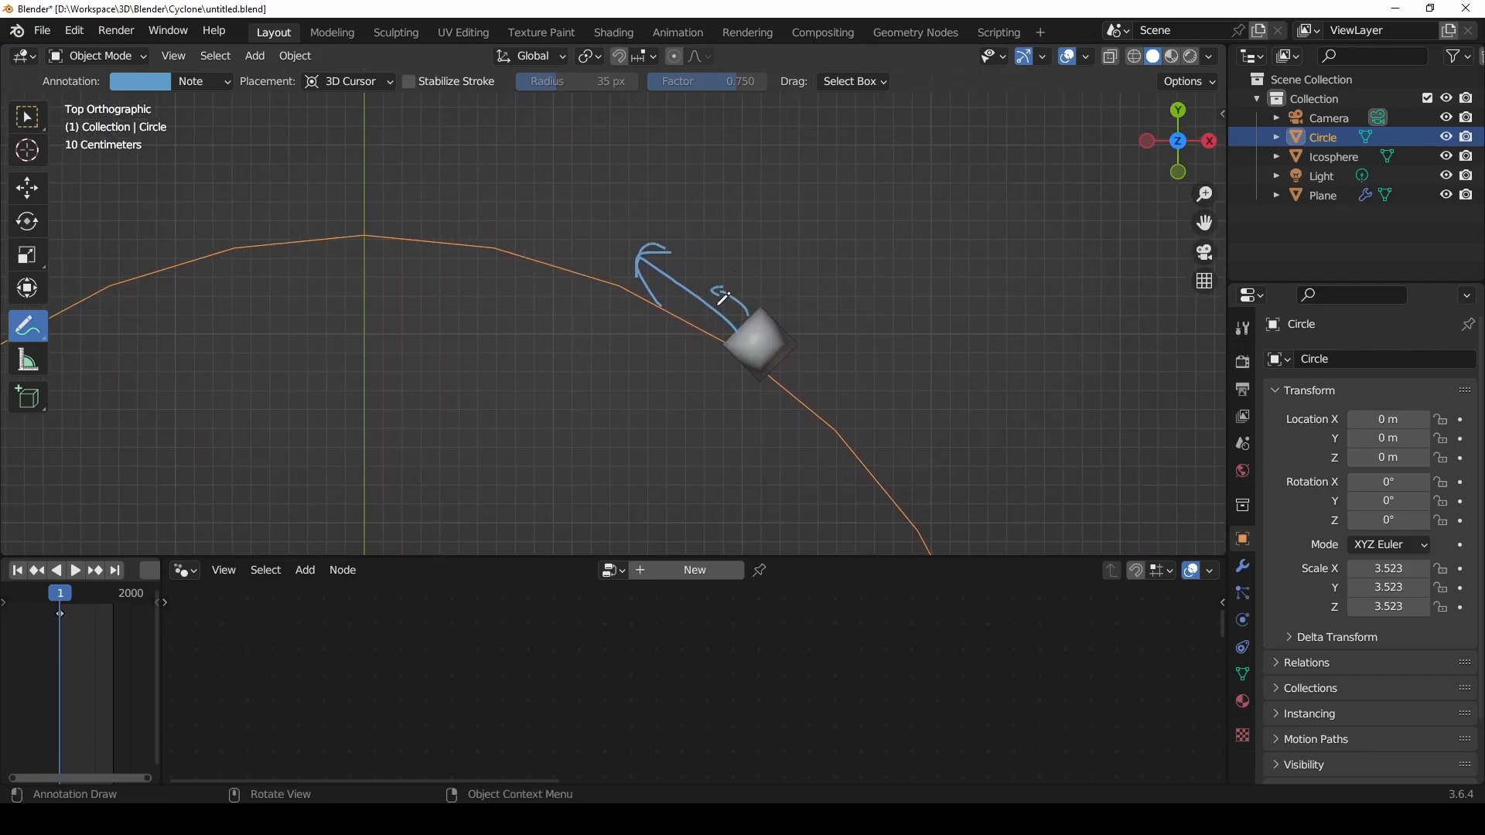
key(ctrl+z)
mouse_move(689, 284)
mouse_down()
mouse_move(681, 299)
mouse_move(689, 280)
mouse_up()
scroll(688, 294, up, 4)
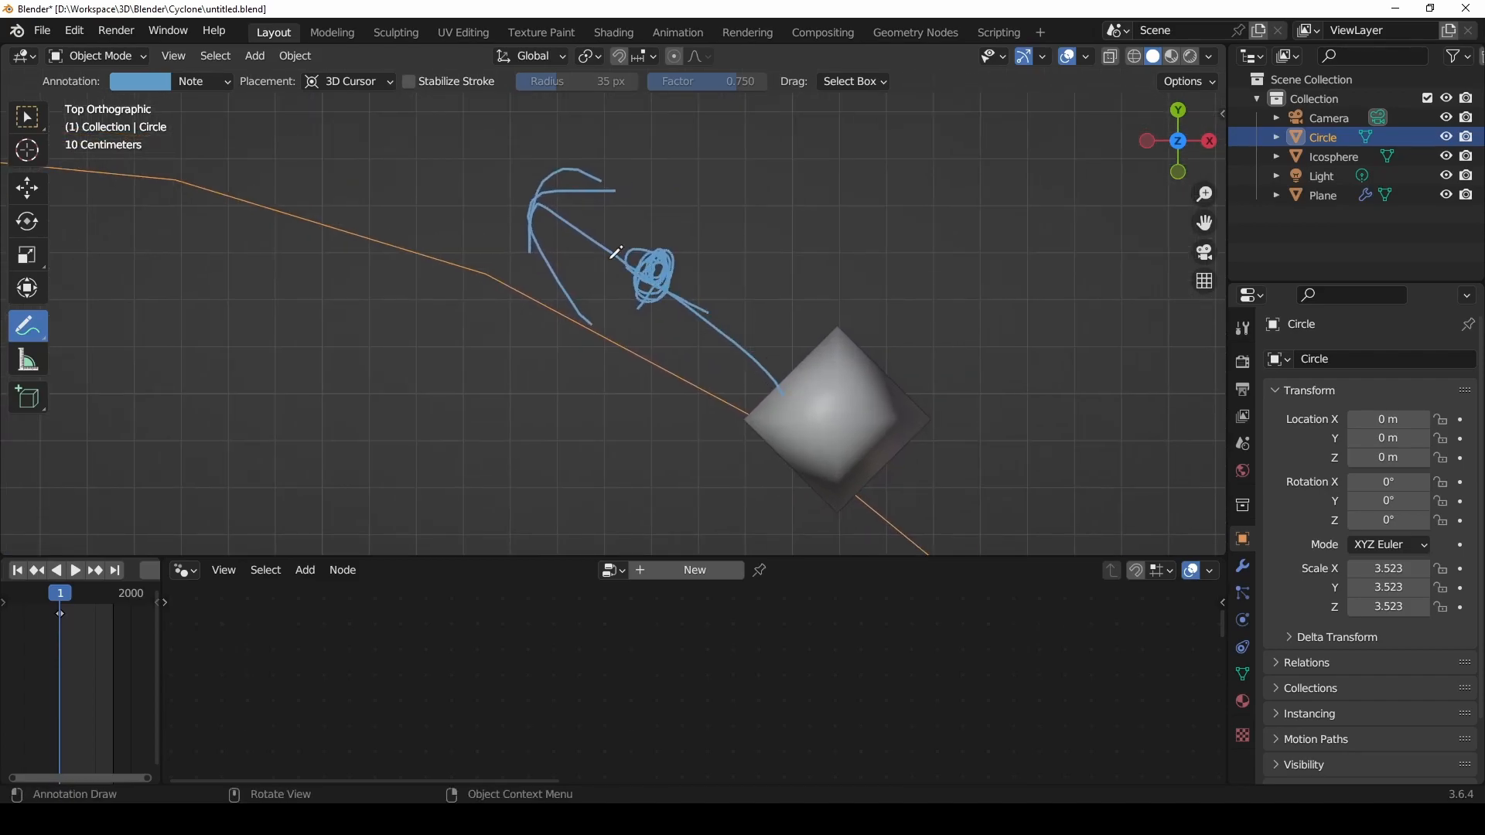
Step: Draw small annotation arrows between the scribbled mark and the circle's edge to show the offset from the path
scroll(665, 278, down, 2)
scroll(681, 287, up, 1)
scroll(743, 306, down, 5)
scroll(731, 329, down, 2)
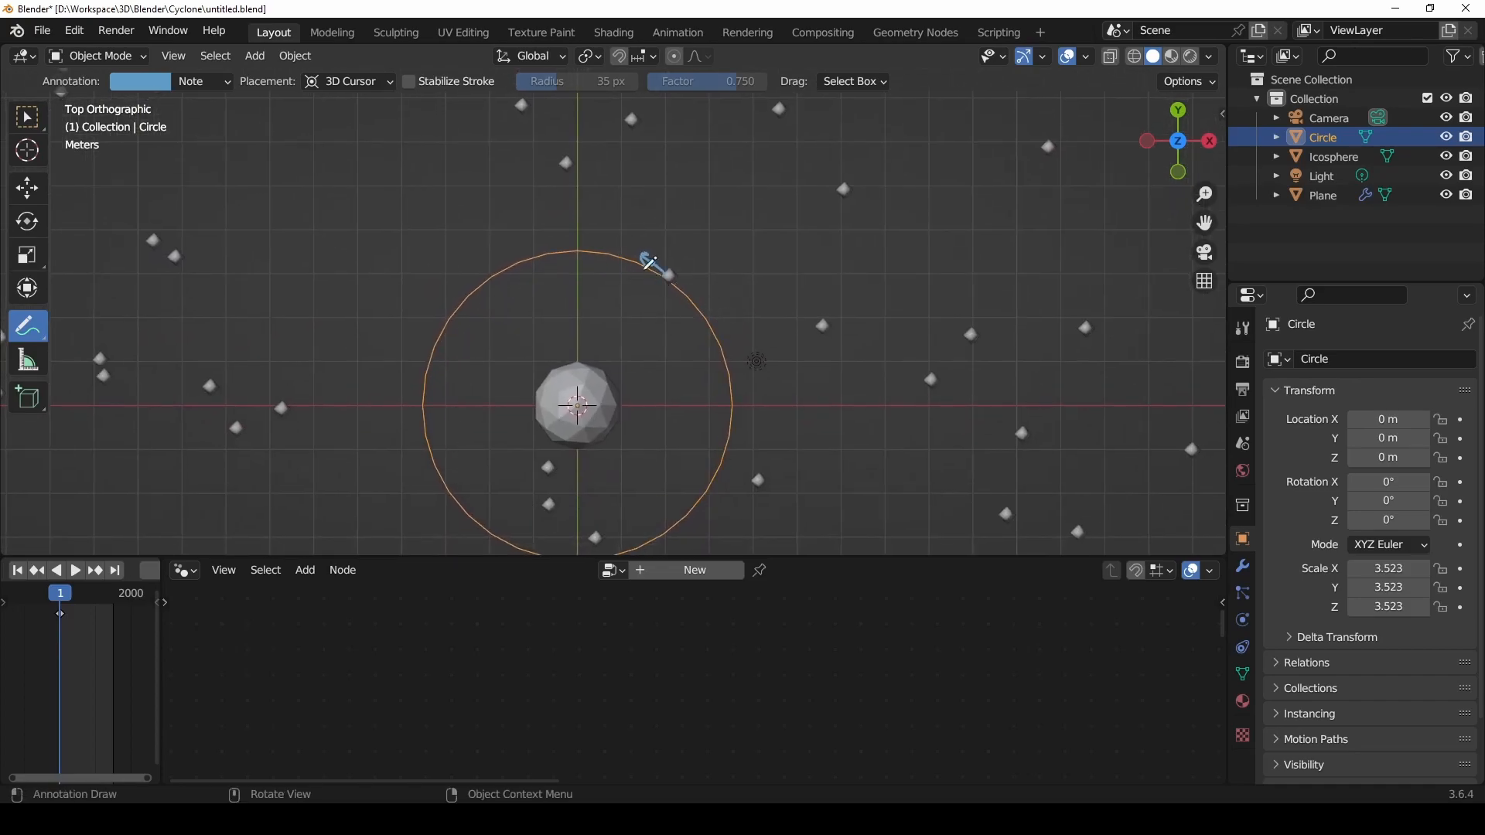
scroll(671, 287, up, 8)
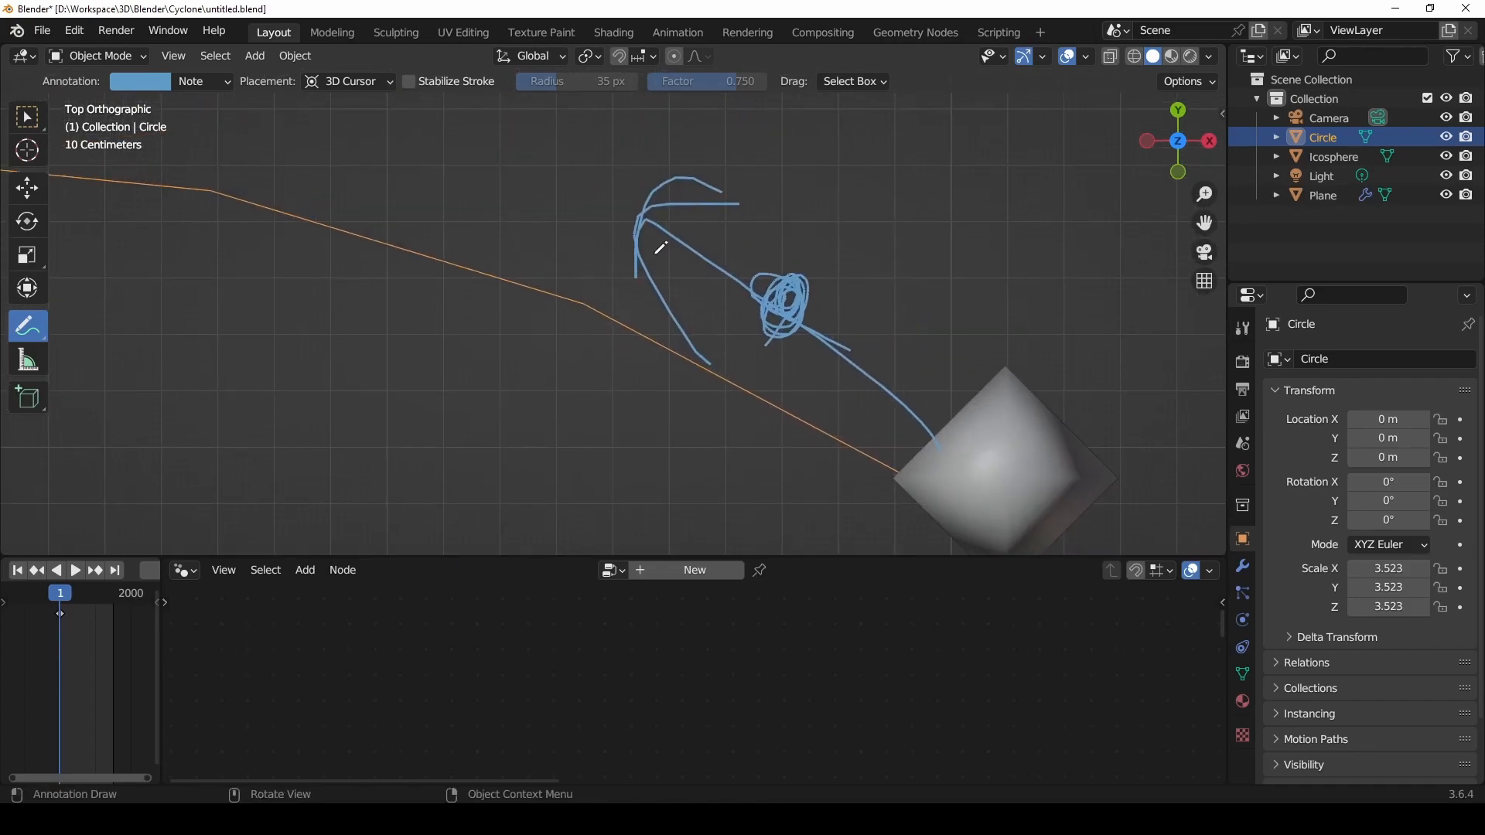
scroll(680, 286, down, 4)
scroll(709, 323, down, 3)
shift+middle_drag(657, 282, 848, 321)
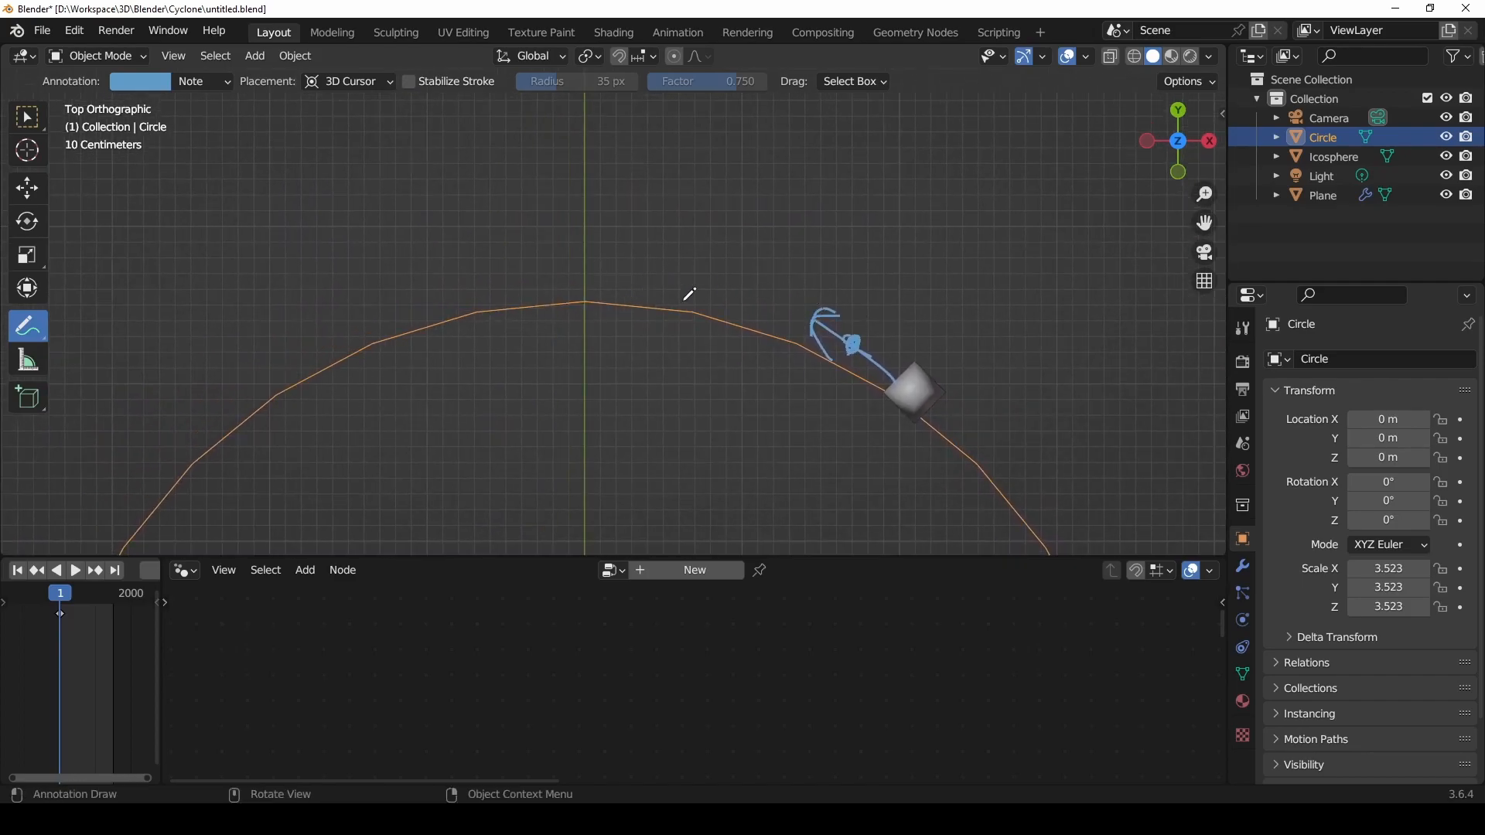
drag(845, 362, 842, 368)
scroll(786, 322, up, 6)
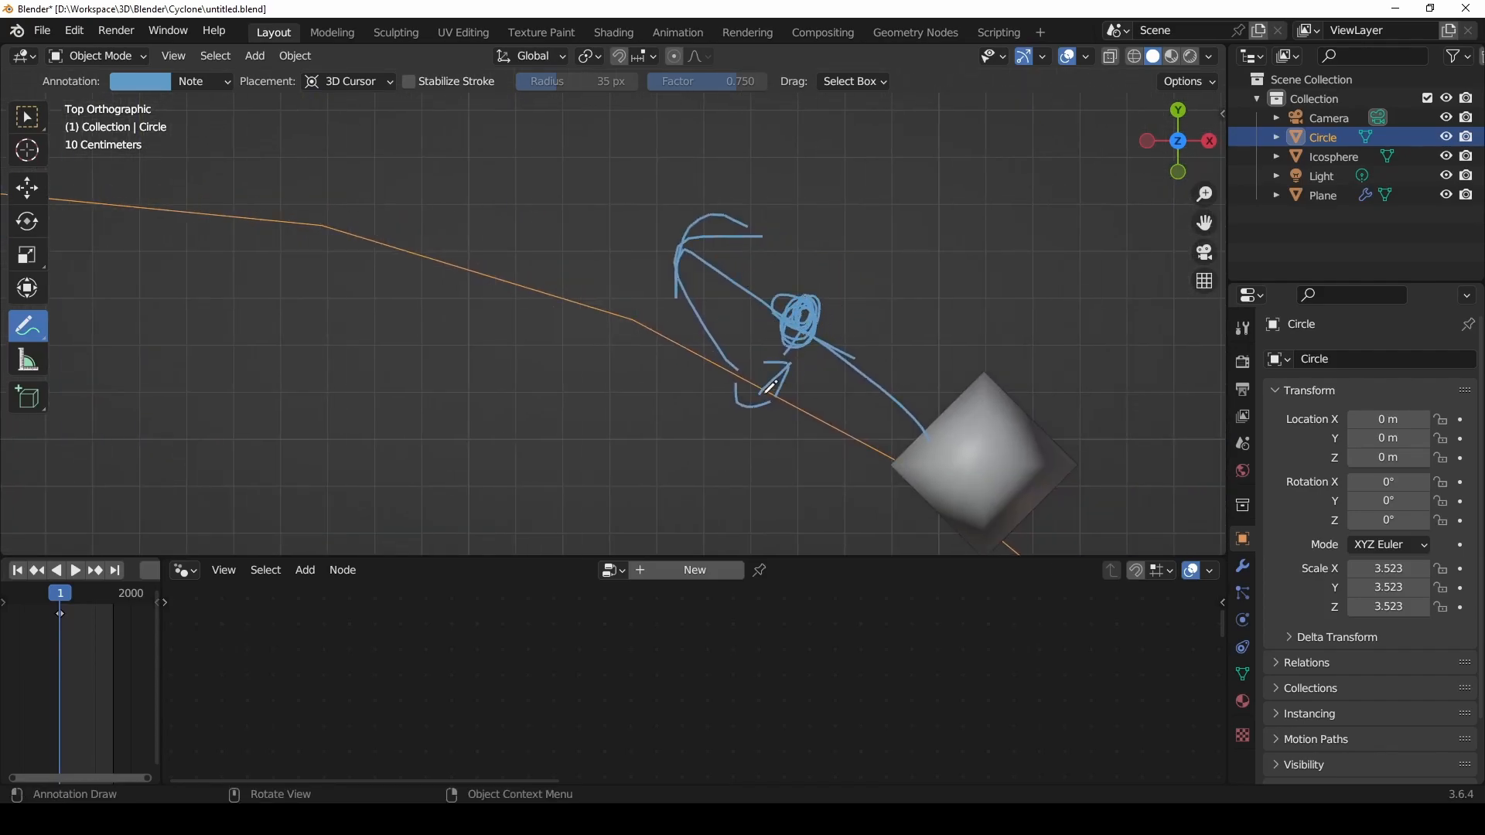
mouse_move(711, 364)
mouse_down()
mouse_move(724, 375)
mouse_move(681, 353)
mouse_move(830, 428)
mouse_up()
Step: Annotate a looped spot outside the circle's upper-left arc and a double-headed arrow between the spot and the circle
scroll(774, 391, down, 5)
scroll(597, 342, down, 3)
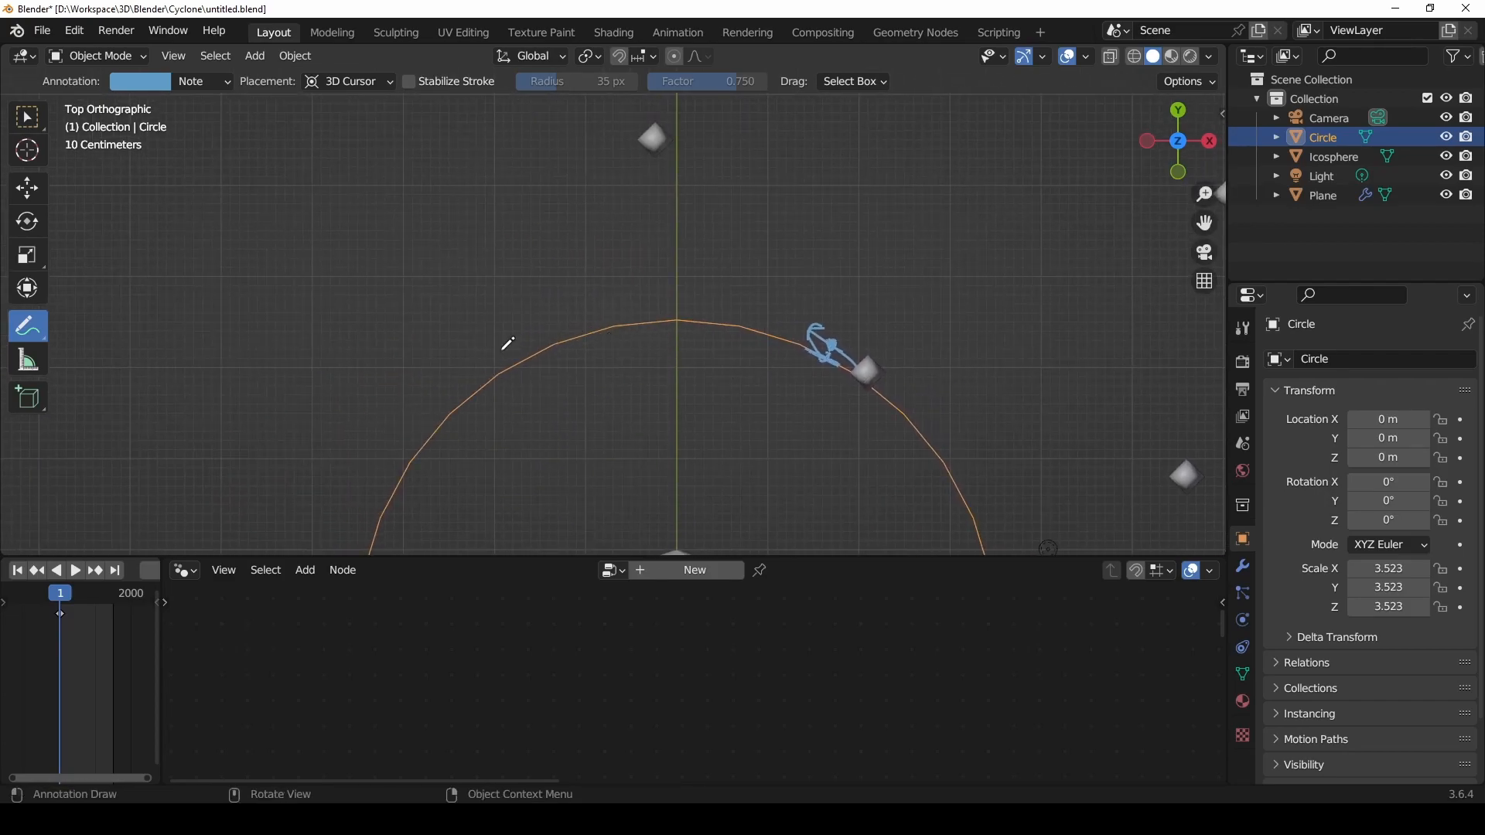
mouse_move(426, 312)
mouse_down()
mouse_move(464, 360)
mouse_move(487, 357)
mouse_move(468, 361)
mouse_up()
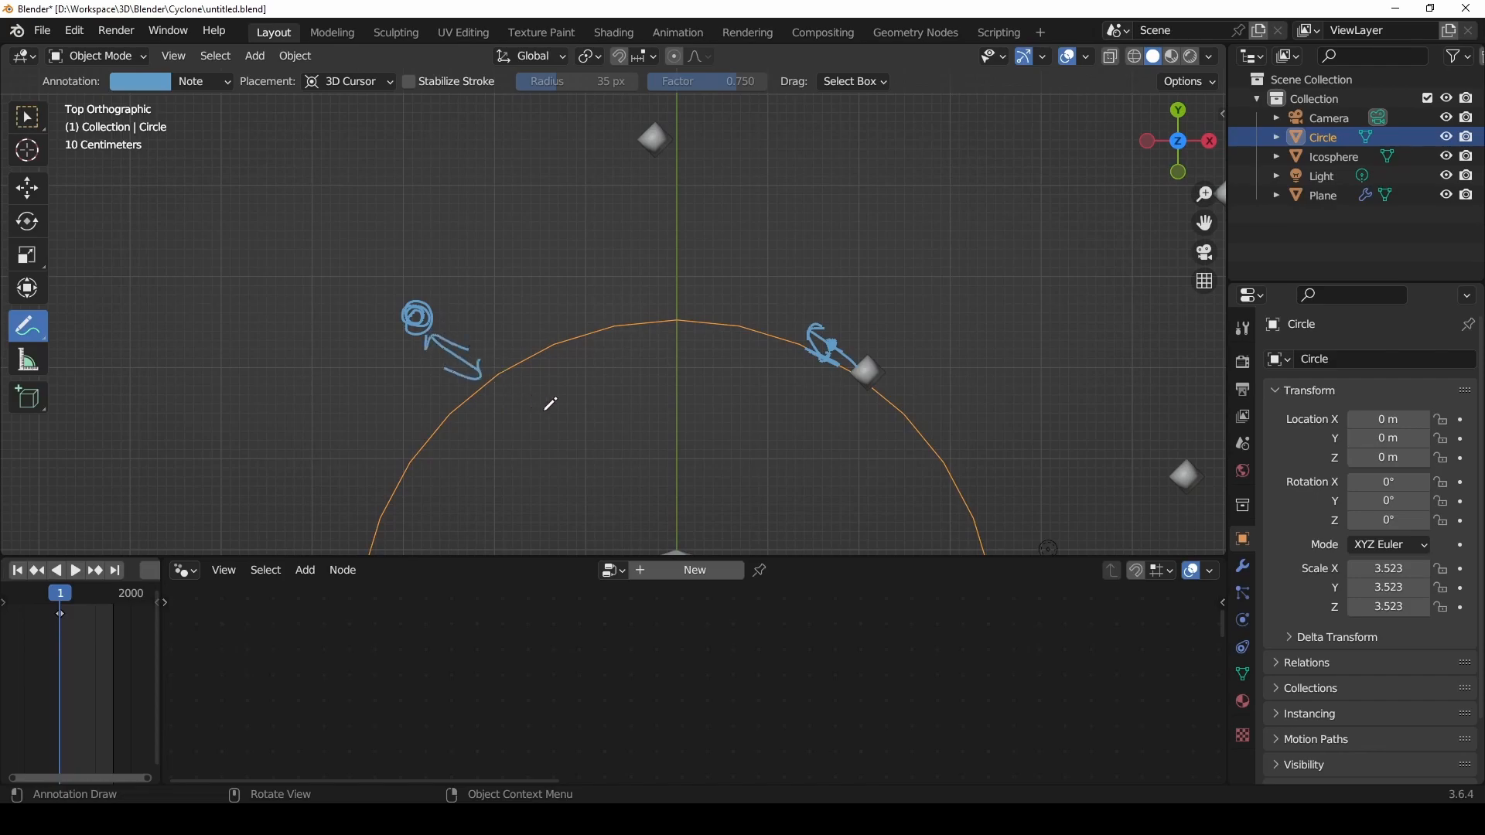
Step: Erase all annotations around the circle
scroll(550, 403, down, 5)
scroll(640, 266, up, 7)
scroll(709, 334, down, 4)
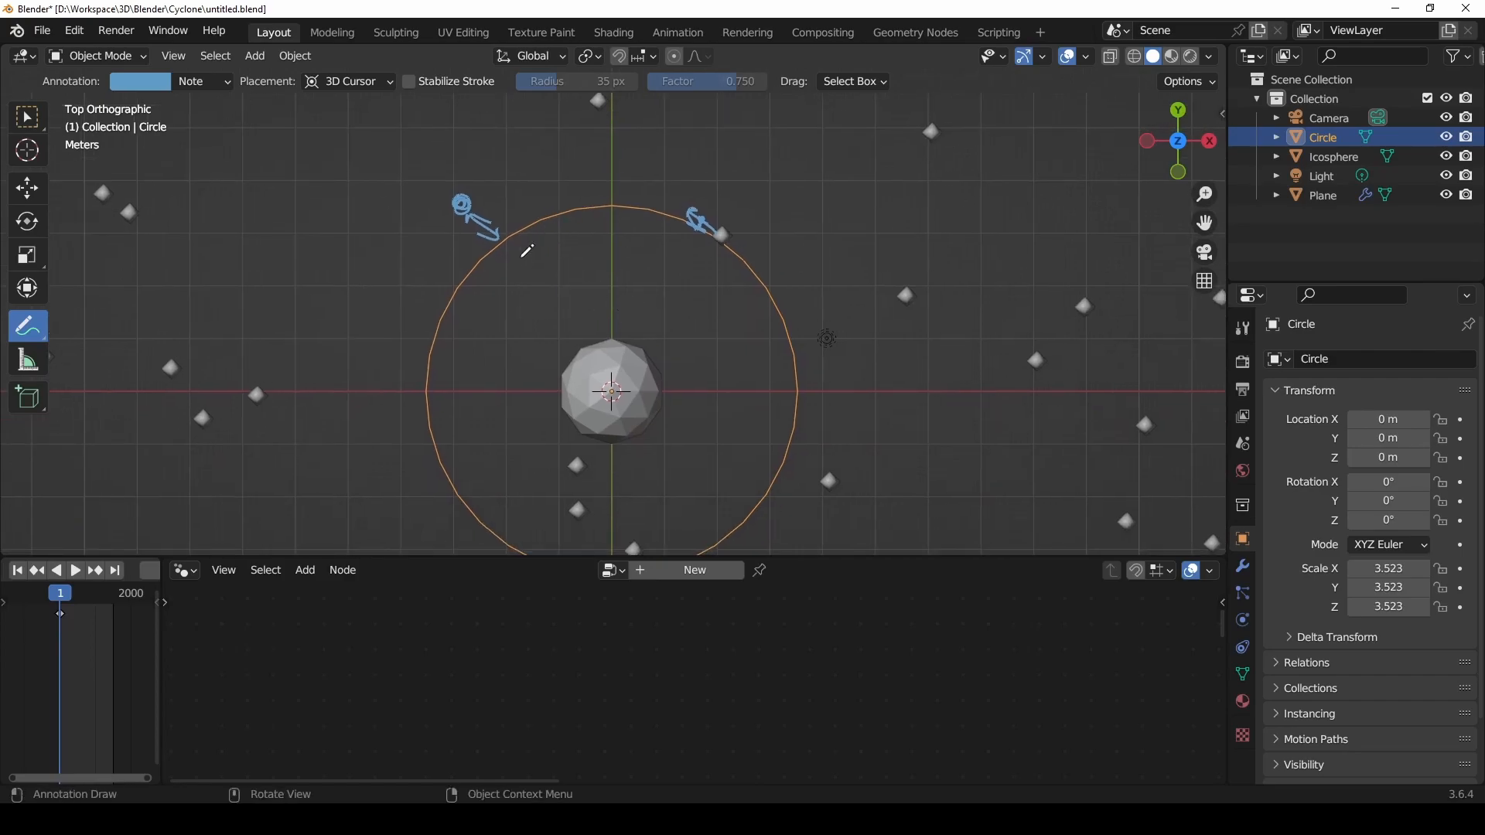
scroll(527, 251, up, 3)
shift+middle_drag(457, 255, 590, 328)
shift+middle_drag(541, 260, 508, 247)
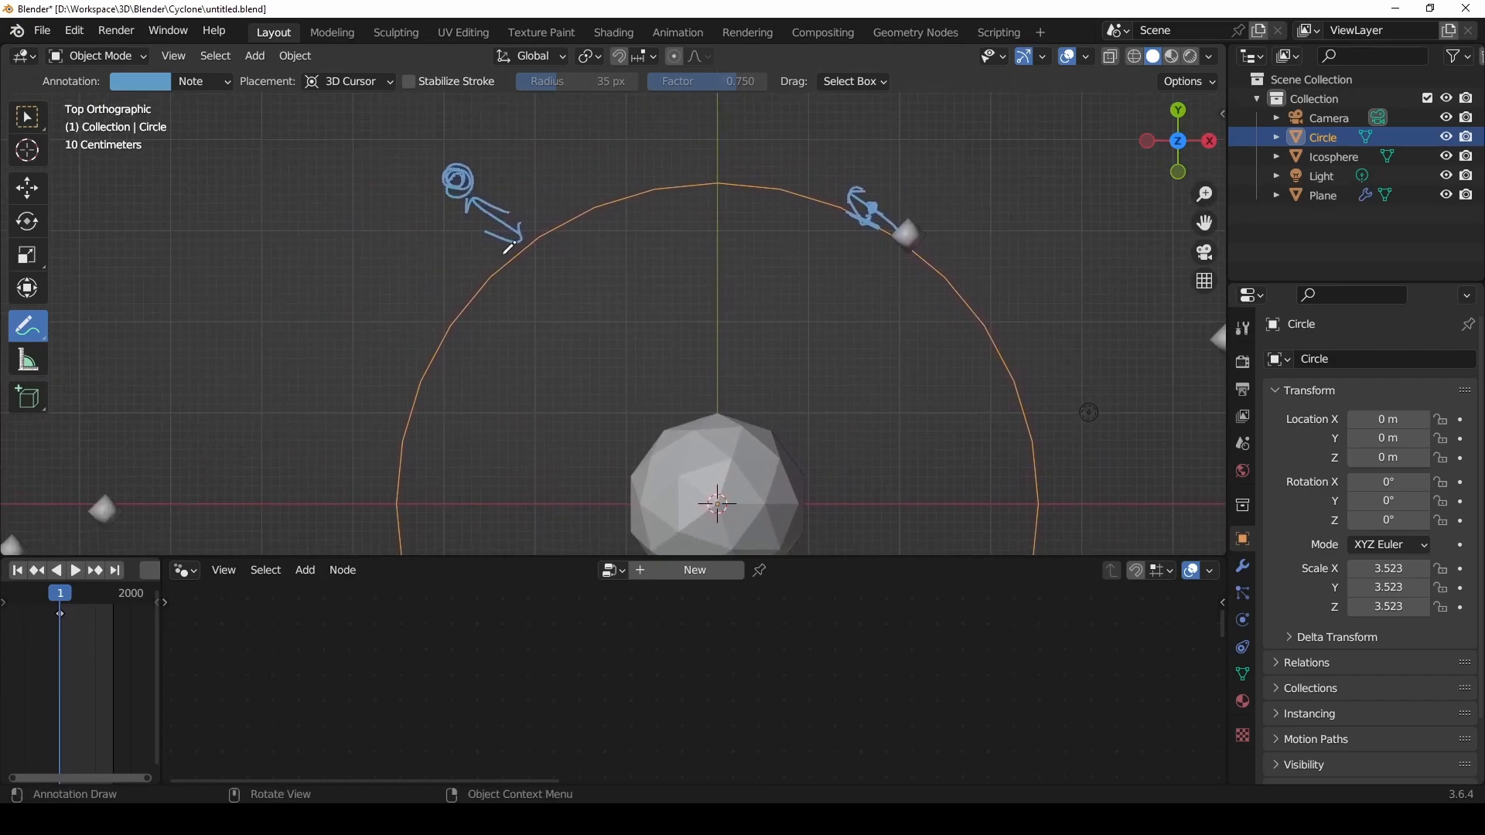
shift+middle_drag(729, 420, 580, 381)
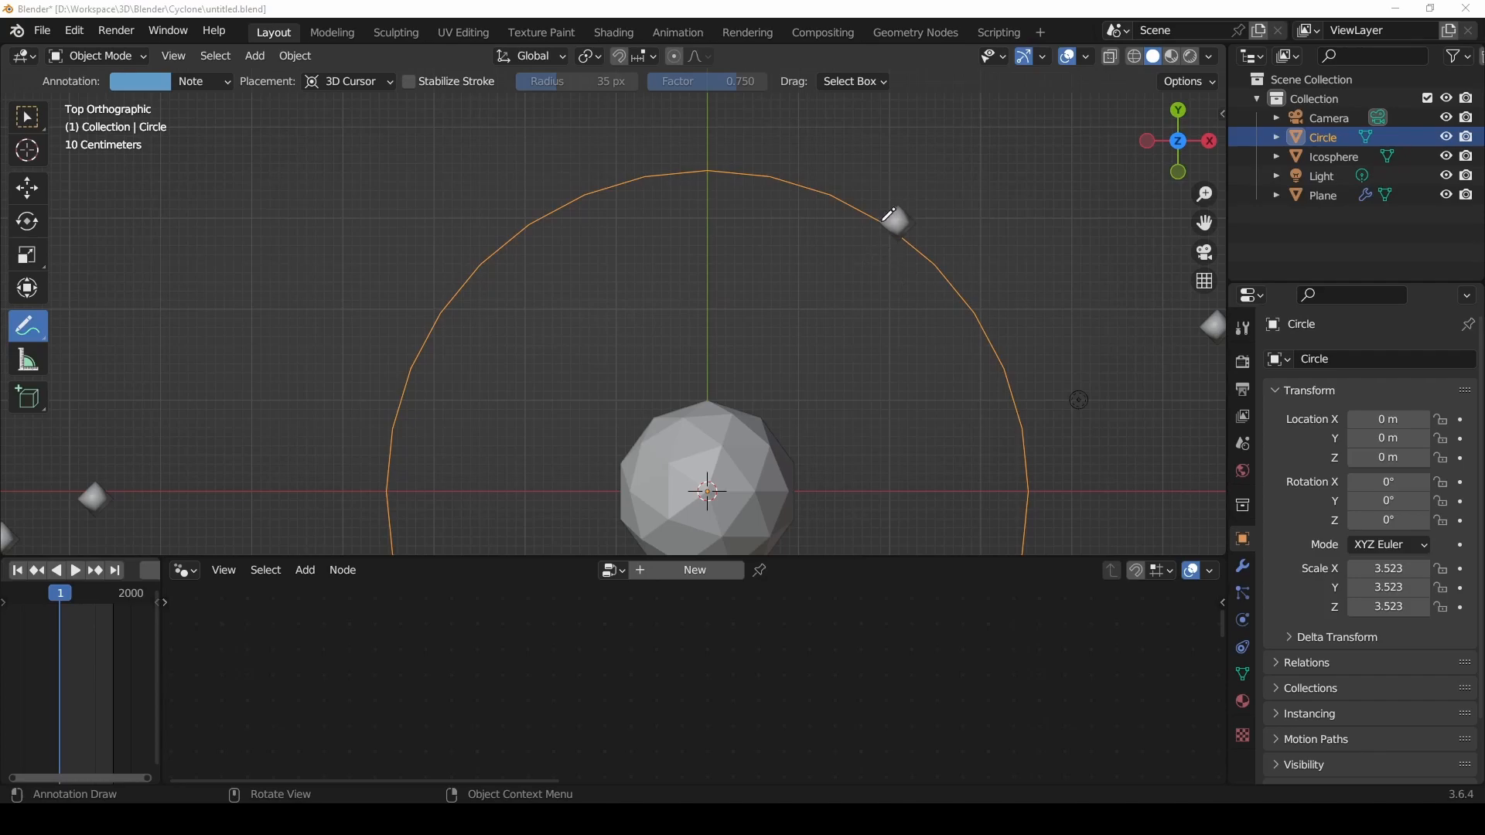
mouse_move(891, 220)
mouse_down()
mouse_move(841, 182)
mouse_move(861, 183)
mouse_up()
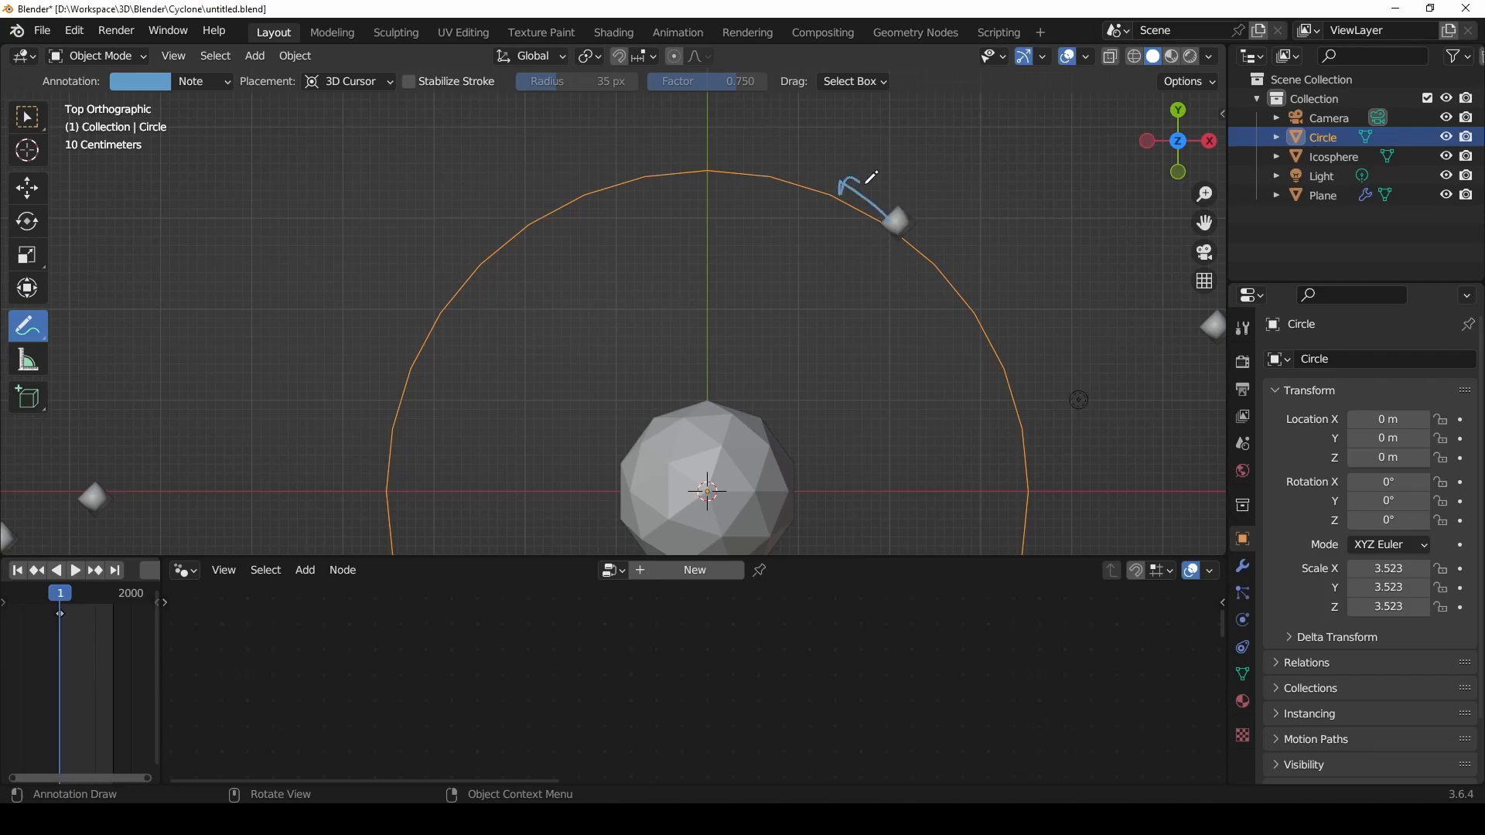
key(ctrl+z)
key(ctrl+z)
Step: Annotate lines from the point and a second spot on the circle to the icosphere, marking the angle between them with a circled symbol
mouse_move(891, 224)
mouse_down()
mouse_move(727, 426)
mouse_move(642, 198)
mouse_up()
drag(728, 376, 710, 380)
mouse_move(741, 324)
mouse_down()
mouse_move(716, 340)
mouse_move(768, 354)
mouse_up()
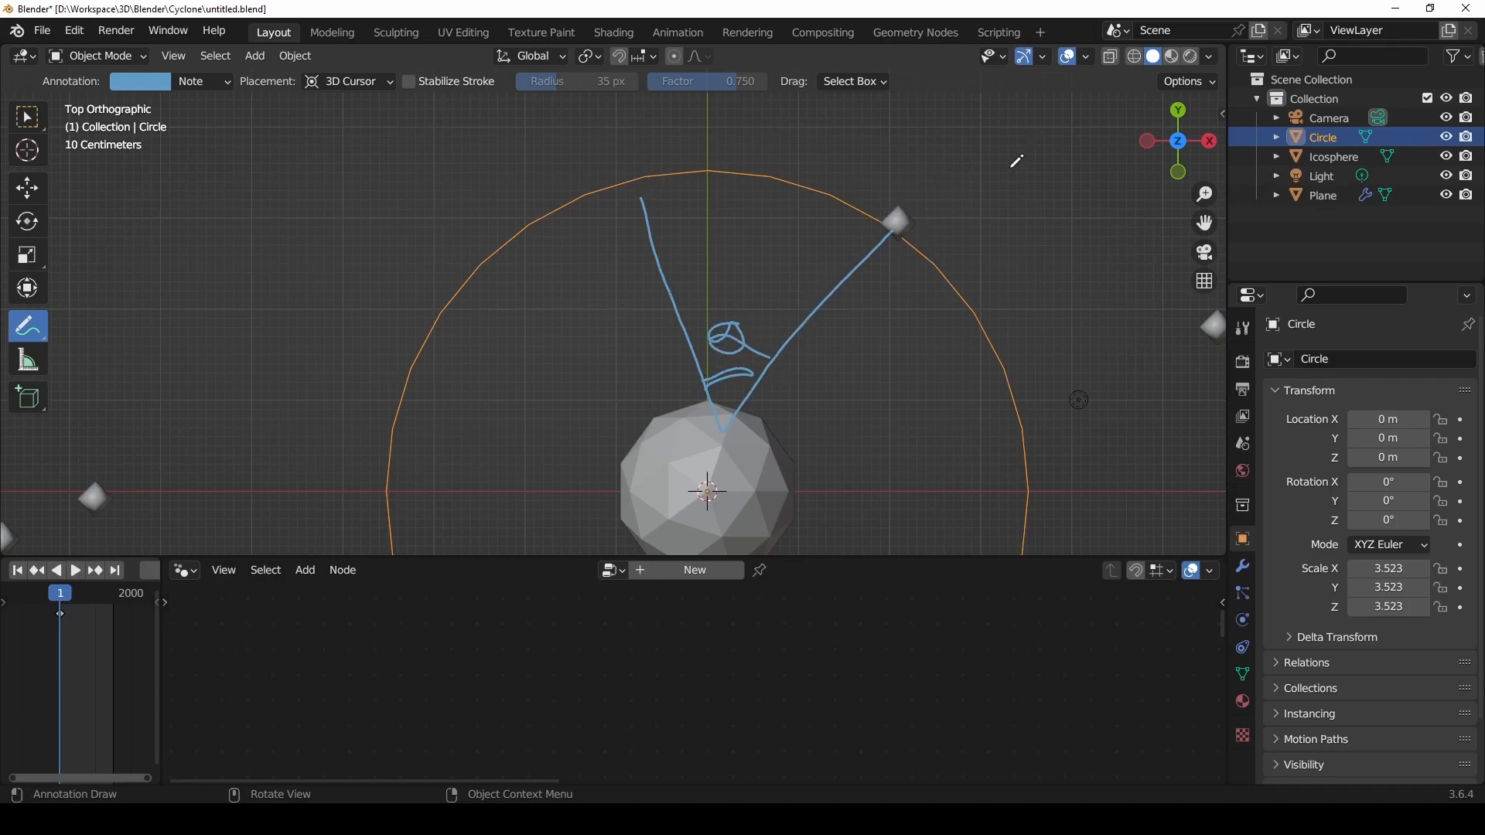
Step: Mark the second spot on the circle and annotate the point with (x,y) and arrows pointing at the point and the coordinates
drag(940, 188, 900, 202)
drag(624, 179, 639, 186)
shift+middle_drag(864, 207, 764, 230)
mouse_move(890, 207)
mouse_down()
mouse_move(878, 254)
mouse_move(980, 224)
mouse_move(1008, 247)
mouse_up()
shift+middle_drag(1076, 297, 1005, 292)
mouse_move(937, 162)
mouse_down()
mouse_move(859, 190)
mouse_move(879, 195)
mouse_up()
drag(985, 194, 909, 199)
mouse_move(929, 184)
mouse_down()
mouse_move(907, 200)
mouse_move(932, 208)
mouse_up()
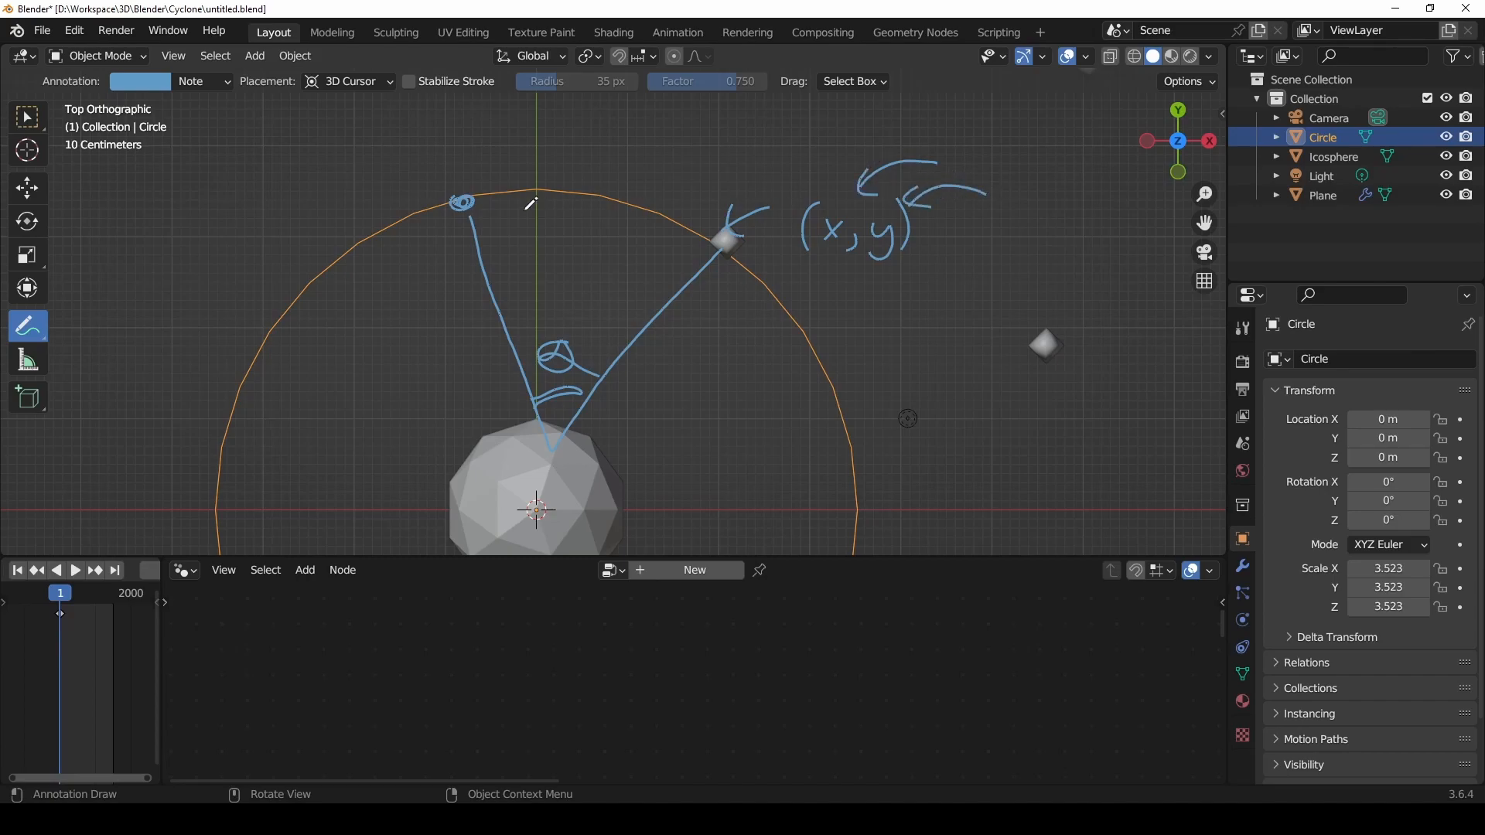
Step: Add annotation strokes beside the marked second spot on the circle, and erase all annotations from the viewport
drag(456, 193, 472, 191)
drag(344, 158, 364, 167)
mouse_move(366, 154)
mouse_down()
mouse_move(350, 180)
mouse_move(481, 168)
mouse_up()
drag(302, 145, 339, 215)
mouse_move(864, 302)
ctrl+mouse_down()
mouse_move(841, 241)
mouse_move(742, 269)
mouse_move(656, 357)
mouse_move(551, 404)
mouse_move(518, 174)
mouse_move(565, 156)
ctrl+mouse_up()
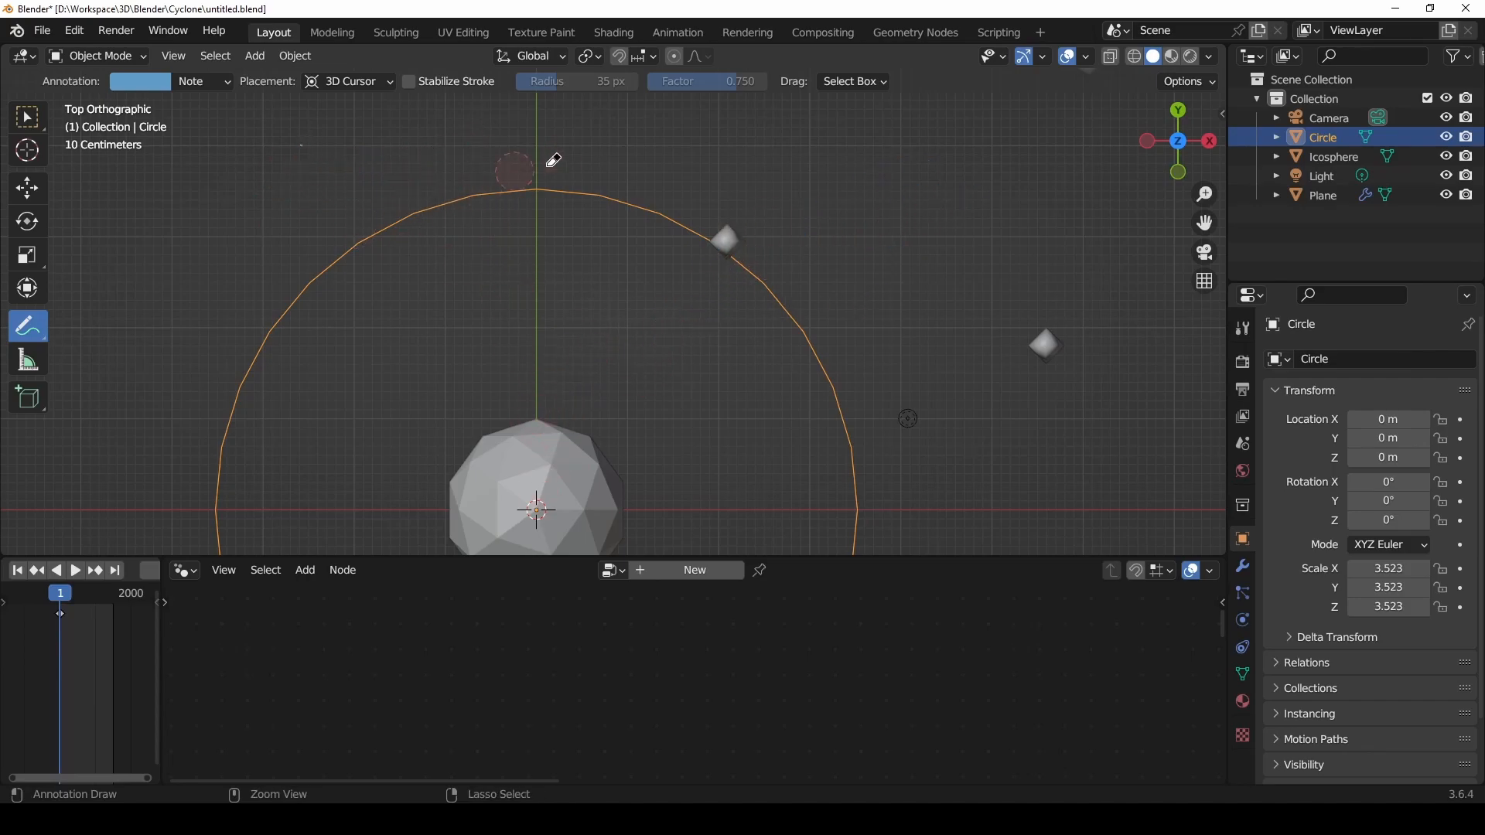
Step: Handwrite a name as an annotation beside the circle, underline it twice and draw a box around it
shift+middle_drag(484, 292, 798, 393)
scroll(320, 299, down, 1)
mouse_move(520, 345)
shift+middle_down()
mouse_move(444, 297)
mouse_move(531, 292)
shift+middle_up()
scroll(472, 313, down, 2)
scroll(588, 327, up, 1)
mouse_move(360, 240)
mouse_down()
mouse_move(395, 236)
mouse_move(393, 255)
mouse_move(421, 265)
mouse_move(508, 232)
mouse_move(534, 236)
mouse_move(555, 267)
mouse_move(608, 246)
mouse_up()
drag(334, 316, 530, 301)
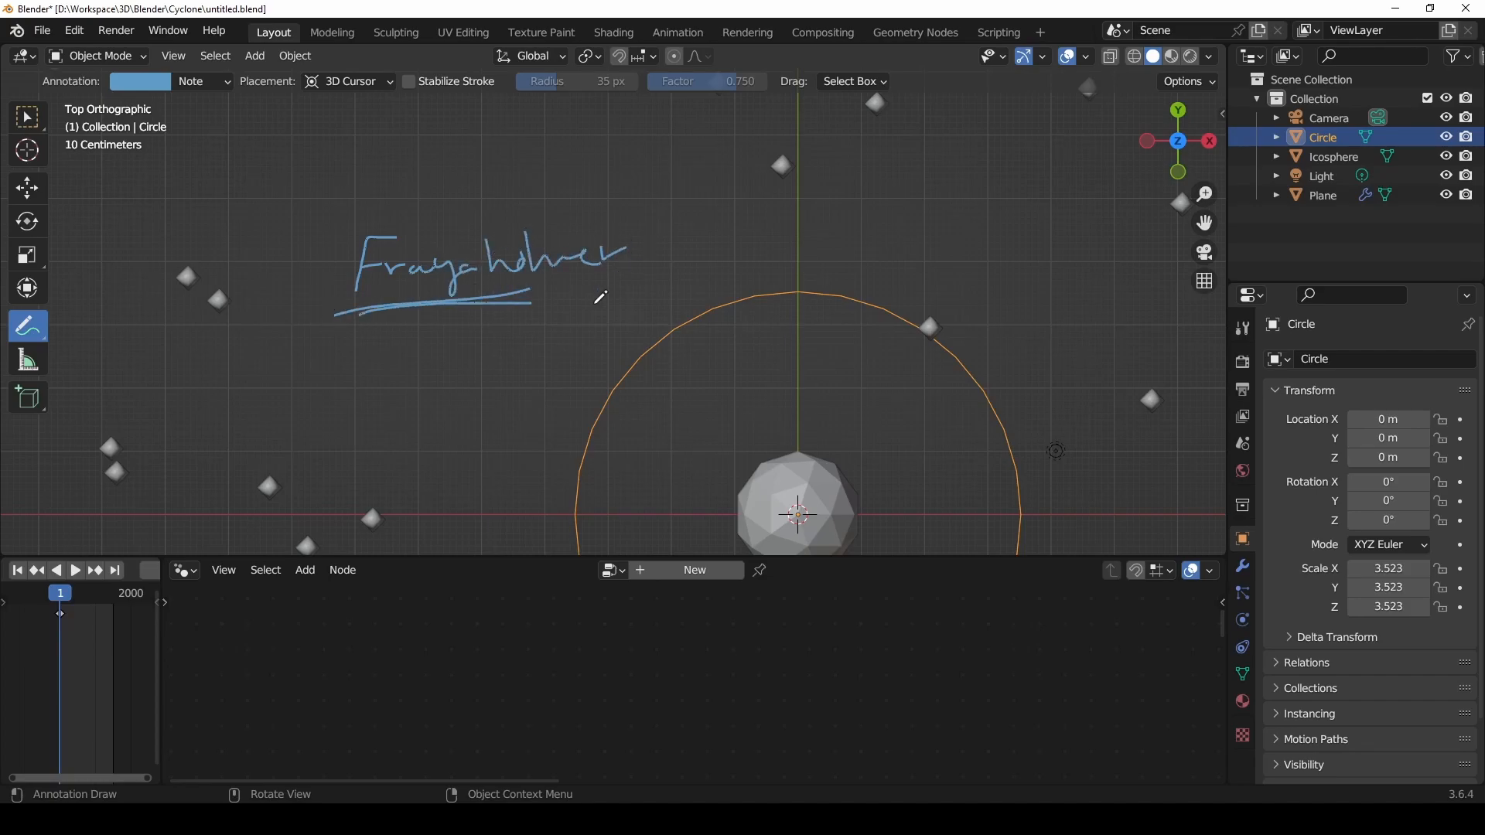
mouse_move(332, 207)
mouse_down()
mouse_move(669, 315)
mouse_move(399, 206)
mouse_move(334, 202)
mouse_up()
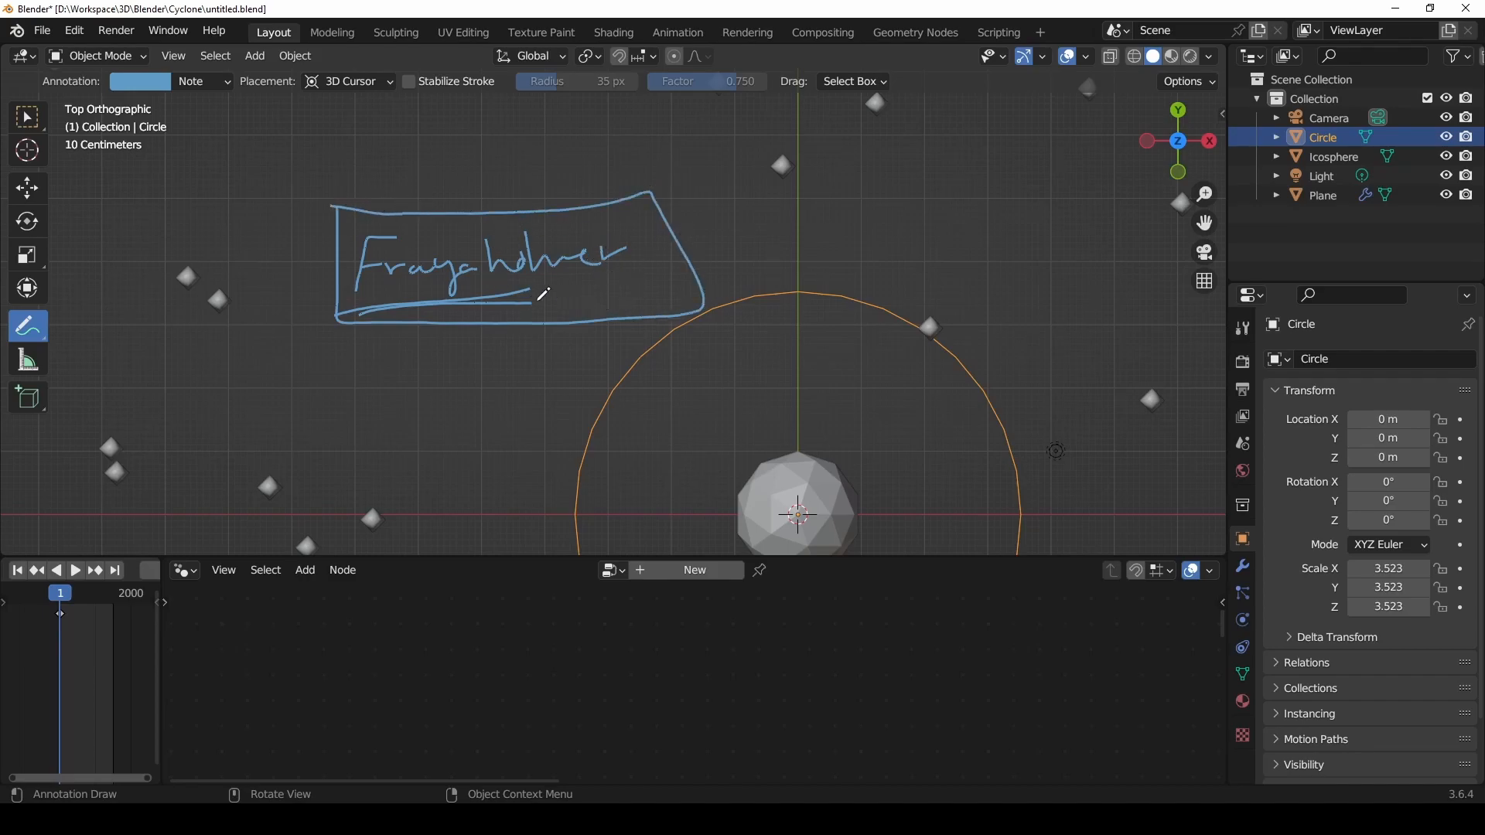
shift+middle_drag(966, 370, 916, 284)
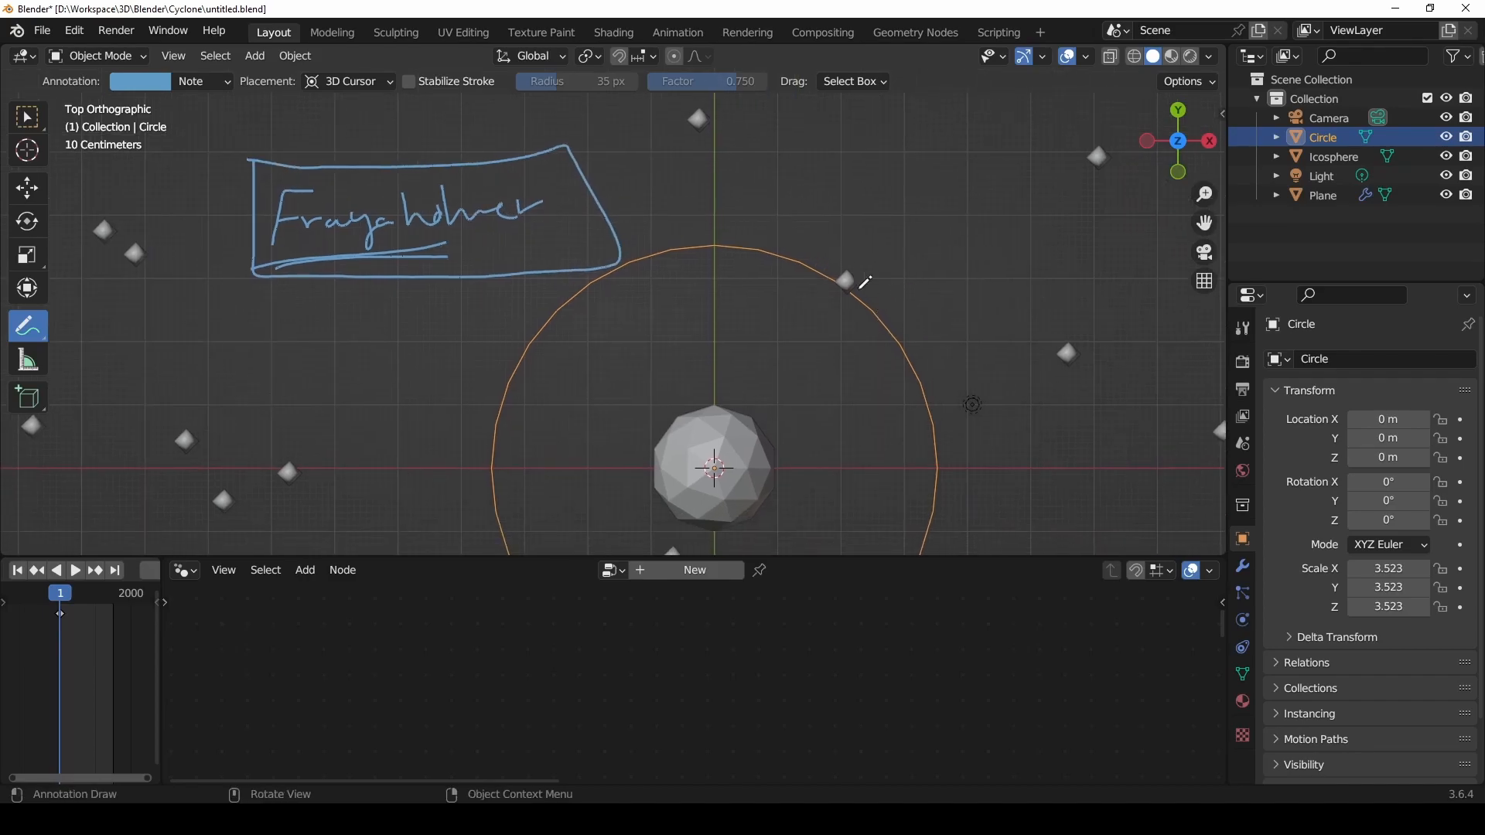
mouse_move(686, 258)
shift+middle_down()
mouse_move(789, 276)
mouse_move(748, 290)
shift+middle_up()
mouse_move(916, 292)
mouse_down()
mouse_move(889, 331)
mouse_move(731, 246)
mouse_move(724, 277)
mouse_up()
key(ctrl+z)
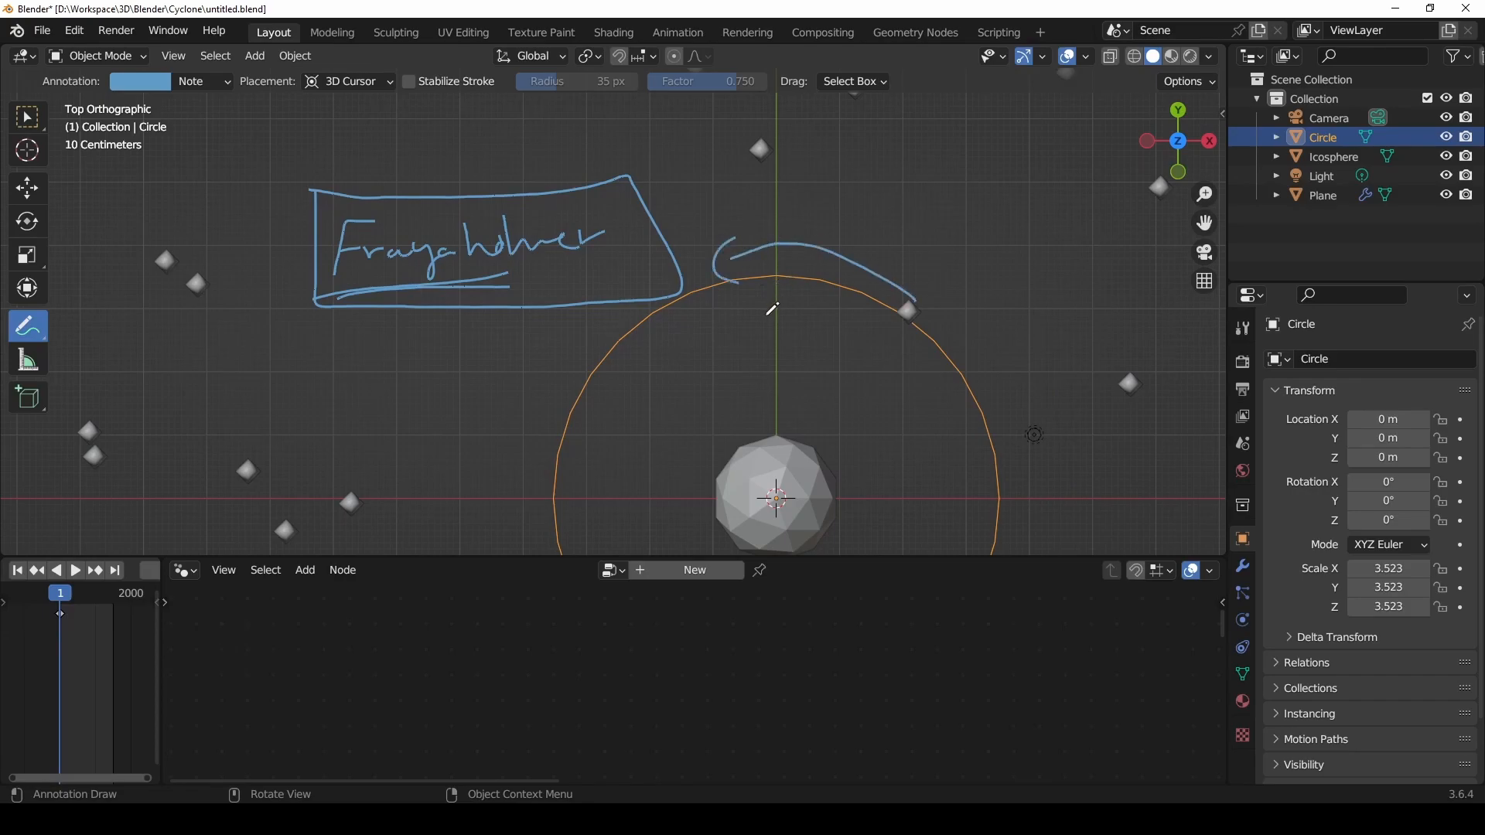
key(ctrl+z)
Step: Draw an upward annotation arrow below the boxed name, and erase all annotations
shift+middle_drag(707, 312, 870, 334)
mouse_move(652, 363)
mouse_down()
mouse_move(650, 409)
mouse_move(666, 378)
mouse_up()
mouse_move(731, 338)
shift+middle_down()
mouse_move(564, 310)
mouse_move(466, 272)
shift+middle_up()
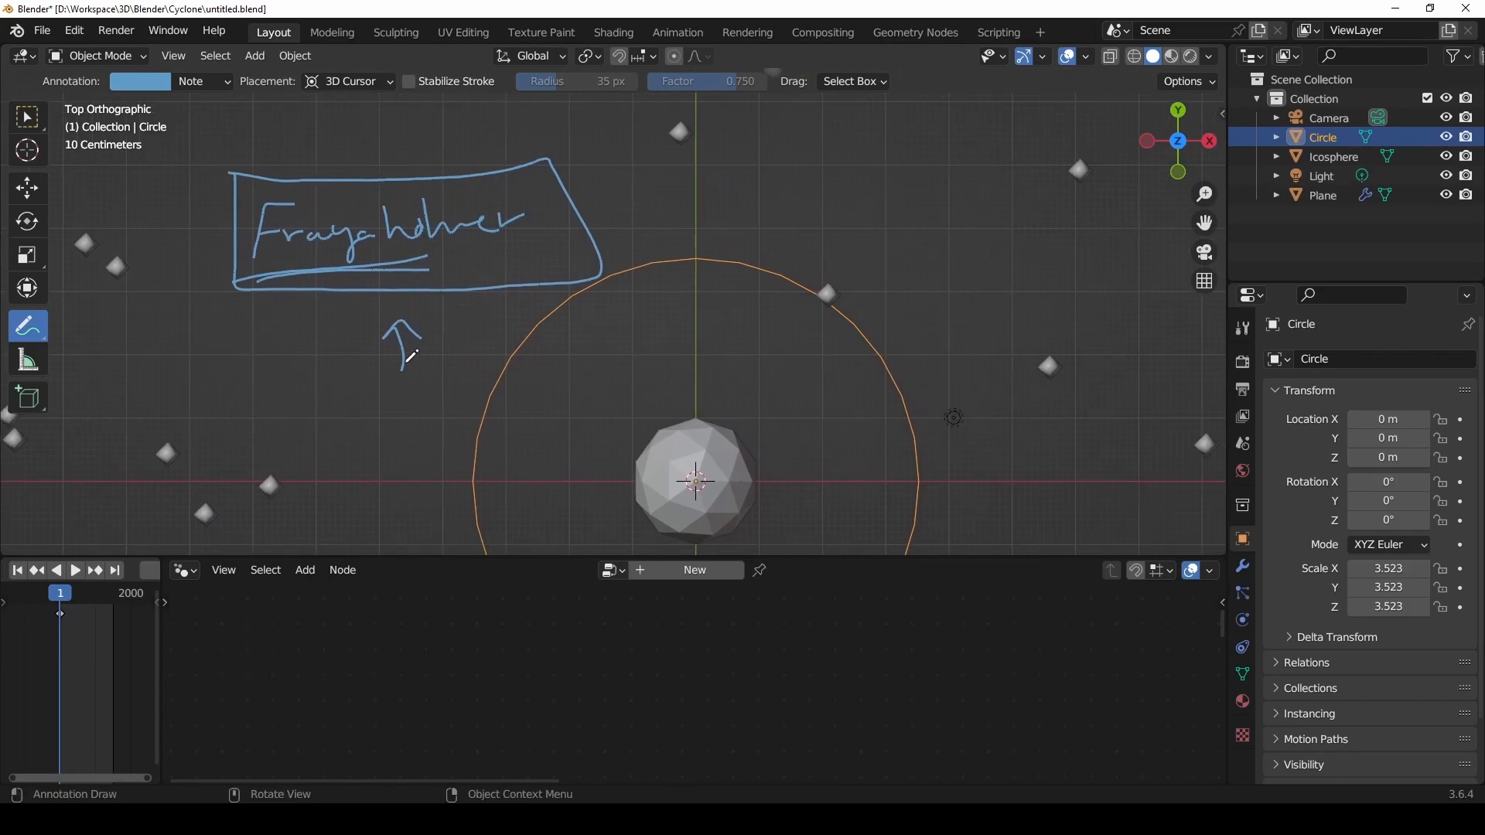
mouse_move(418, 380)
ctrl+mouse_down()
mouse_move(355, 322)
mouse_move(410, 232)
mouse_move(205, 205)
mouse_move(279, 205)
ctrl+mouse_up()
Step: Handwrite the annotation (x,y) beside the point on the circle and draw an outline around the point
scroll(680, 302, down, 2)
scroll(700, 325, down, 1)
scroll(706, 348, up, 4)
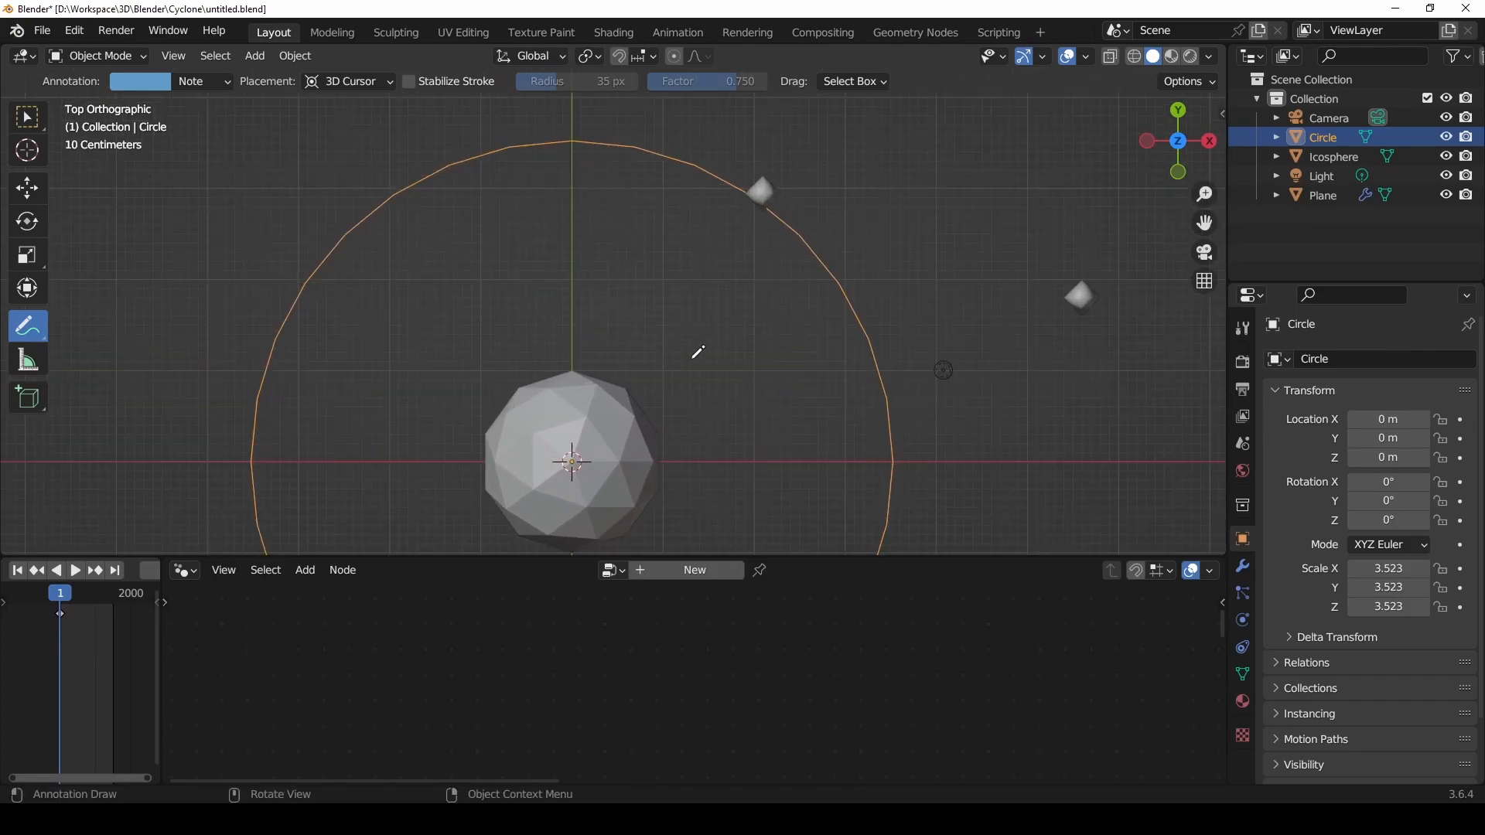
shift+middle_drag(728, 355, 619, 434)
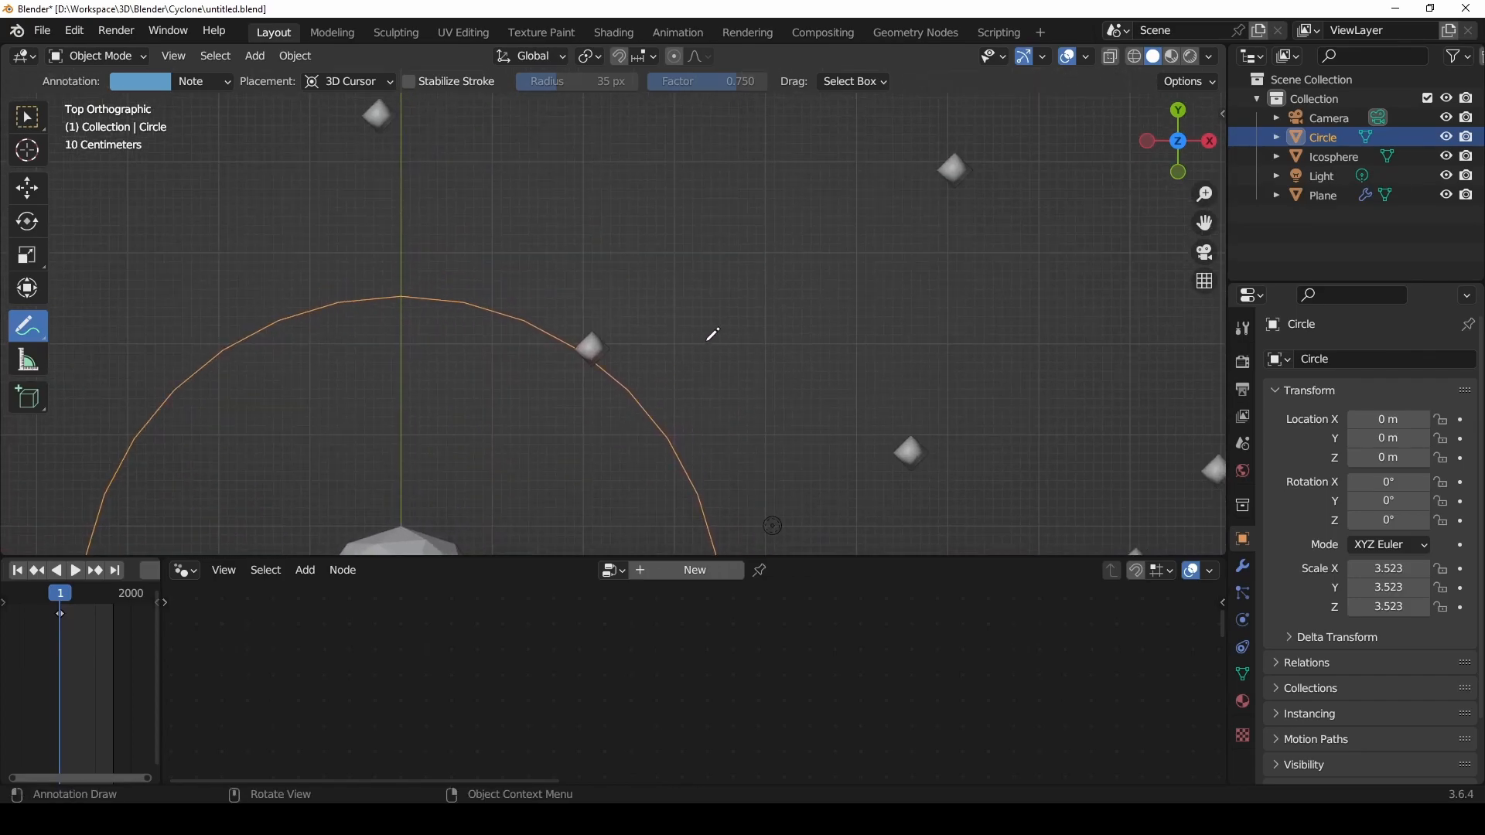
mouse_move(710, 226)
mouse_down()
mouse_move(685, 285)
mouse_move(731, 267)
mouse_up()
drag(731, 242, 708, 269)
mouse_move(744, 255)
mouse_down()
mouse_move(739, 275)
mouse_move(775, 236)
mouse_up()
drag(776, 232, 762, 298)
drag(783, 205, 796, 275)
mouse_move(581, 376)
mouse_down()
mouse_move(567, 313)
mouse_move(596, 373)
mouse_up()
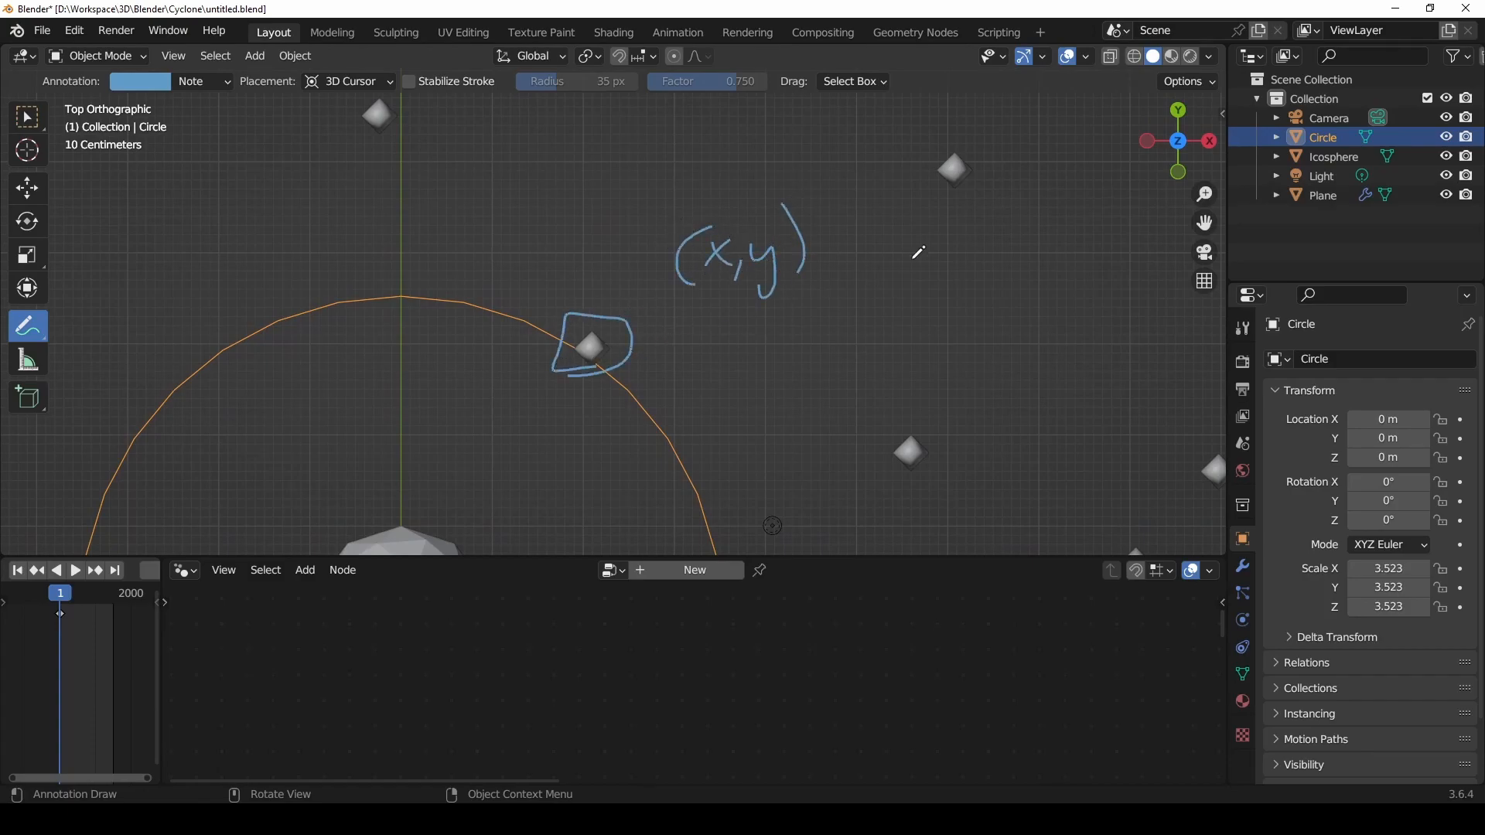
Step: Extend the annotation to (x,y) × R and draw a curved arrow counterclockwise along the circle from the outlined point
drag(838, 255, 877, 288)
drag(860, 256, 837, 280)
shift+middle_drag(900, 266, 810, 271)
drag(804, 251, 795, 327)
mouse_move(797, 232)
mouse_down()
mouse_move(800, 283)
mouse_move(849, 311)
mouse_up()
mouse_move(856, 315)
shift+middle_down()
mouse_move(1018, 341)
mouse_move(1049, 376)
shift+middle_up()
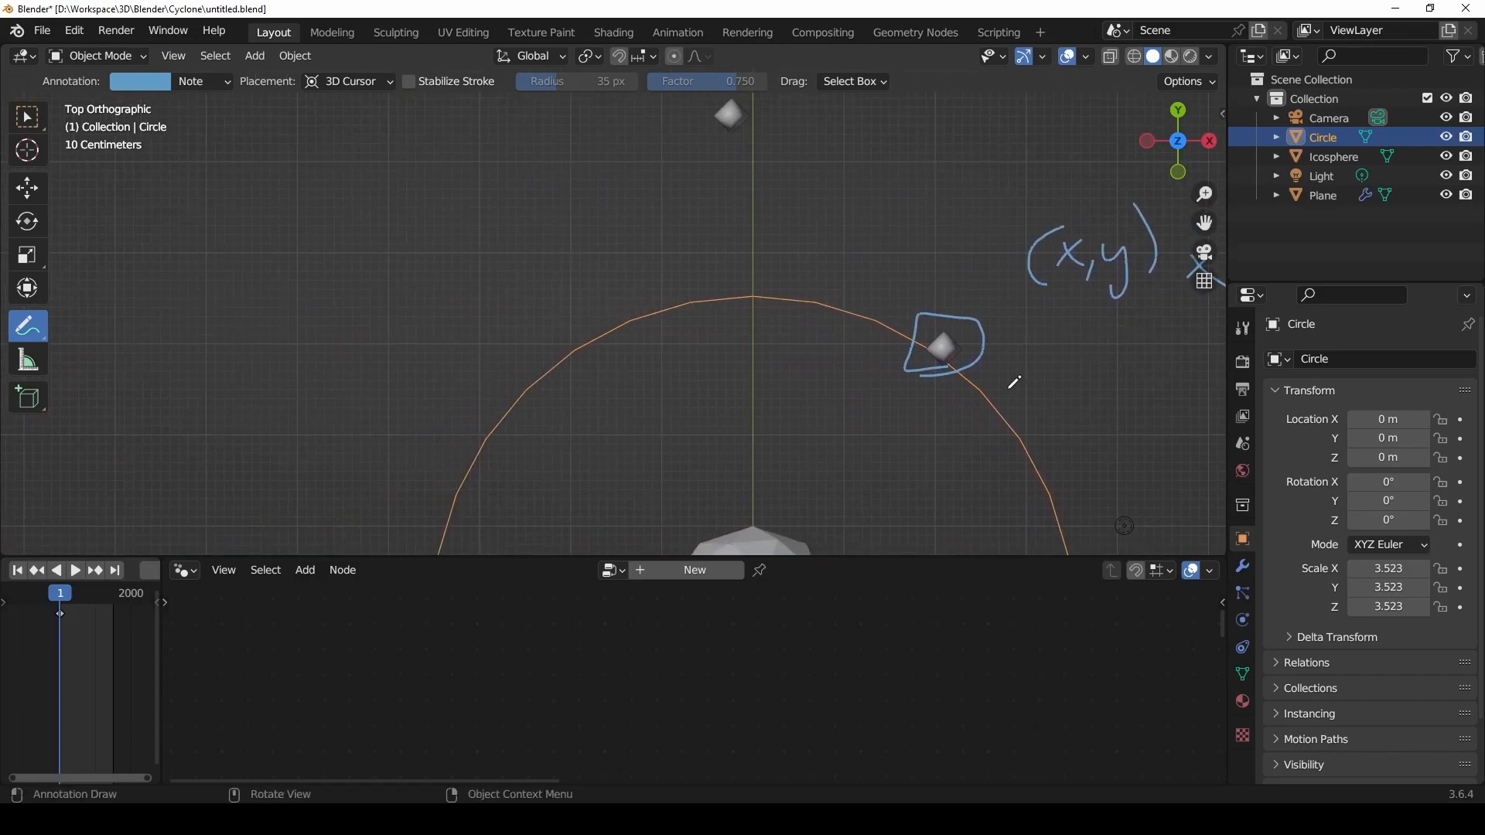
mouse_move(700, 292)
mouse_down()
mouse_move(657, 309)
mouse_move(851, 312)
mouse_move(630, 323)
mouse_move(885, 326)
mouse_move(781, 308)
mouse_up()
Step: Draw annotation boxes around (x,y) and R, and add an arrow pointing at the boxed R
mouse_move(937, 317)
shift+middle_down()
mouse_move(385, 341)
mouse_move(399, 340)
shift+middle_up()
mouse_move(515, 327)
shift+middle_down()
mouse_move(643, 355)
mouse_move(526, 346)
shift+middle_up()
mouse_move(717, 357)
mouse_down()
mouse_move(835, 221)
mouse_move(718, 350)
mouse_up()
mouse_move(457, 371)
mouse_down()
mouse_move(495, 222)
mouse_move(534, 362)
mouse_up()
mouse_move(713, 362)
mouse_down()
mouse_move(885, 349)
mouse_move(711, 177)
mouse_move(843, 372)
mouse_up()
shift+middle_drag(727, 499, 882, 436)
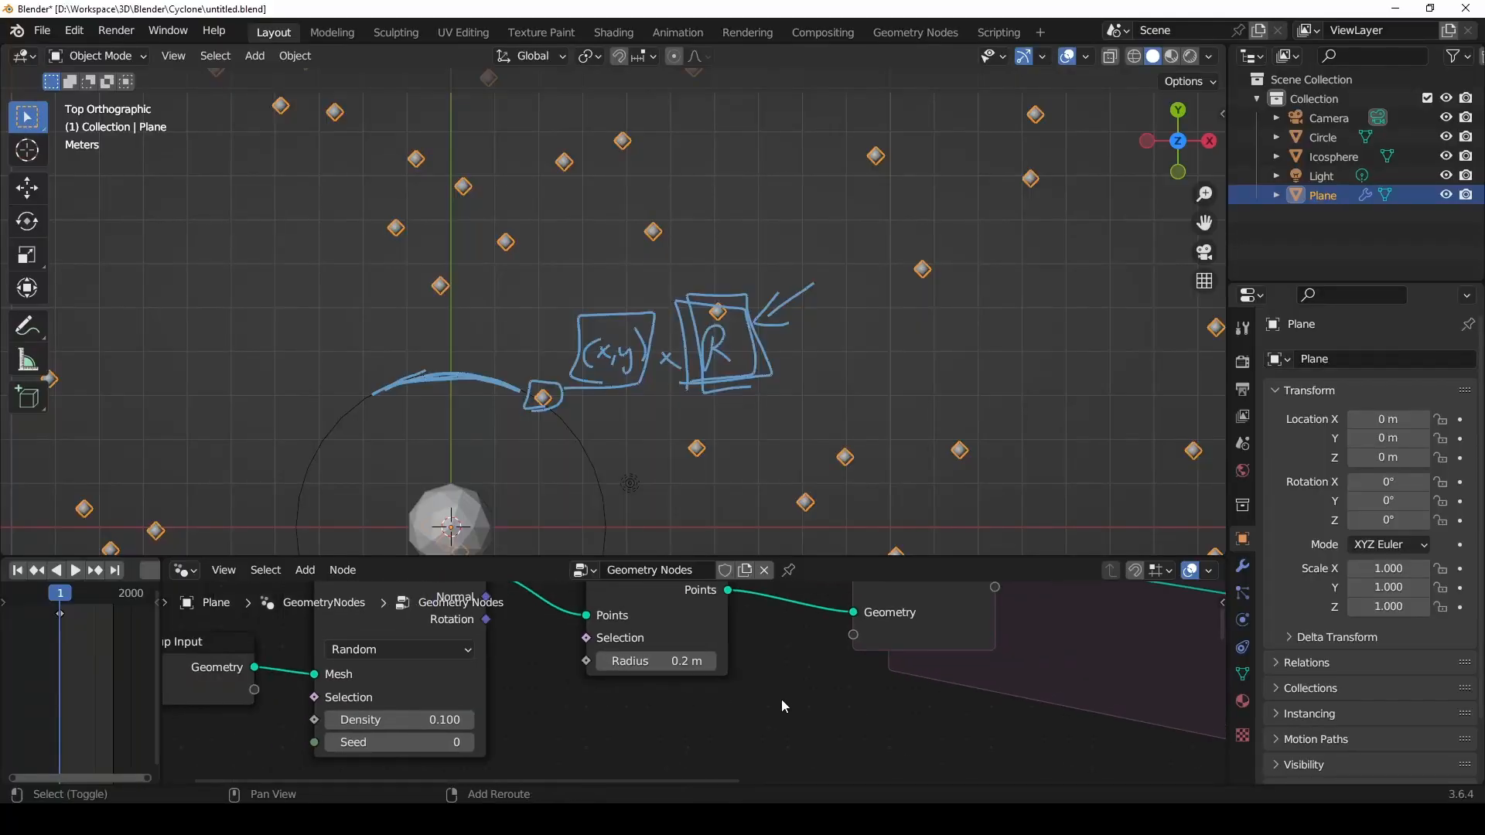
Step: Add a Value node in the free space before the Group Input node of the Plane's geometry node tree
middle_drag(781, 699, 973, 644)
ctrl+scroll(973, 651, up, 10)
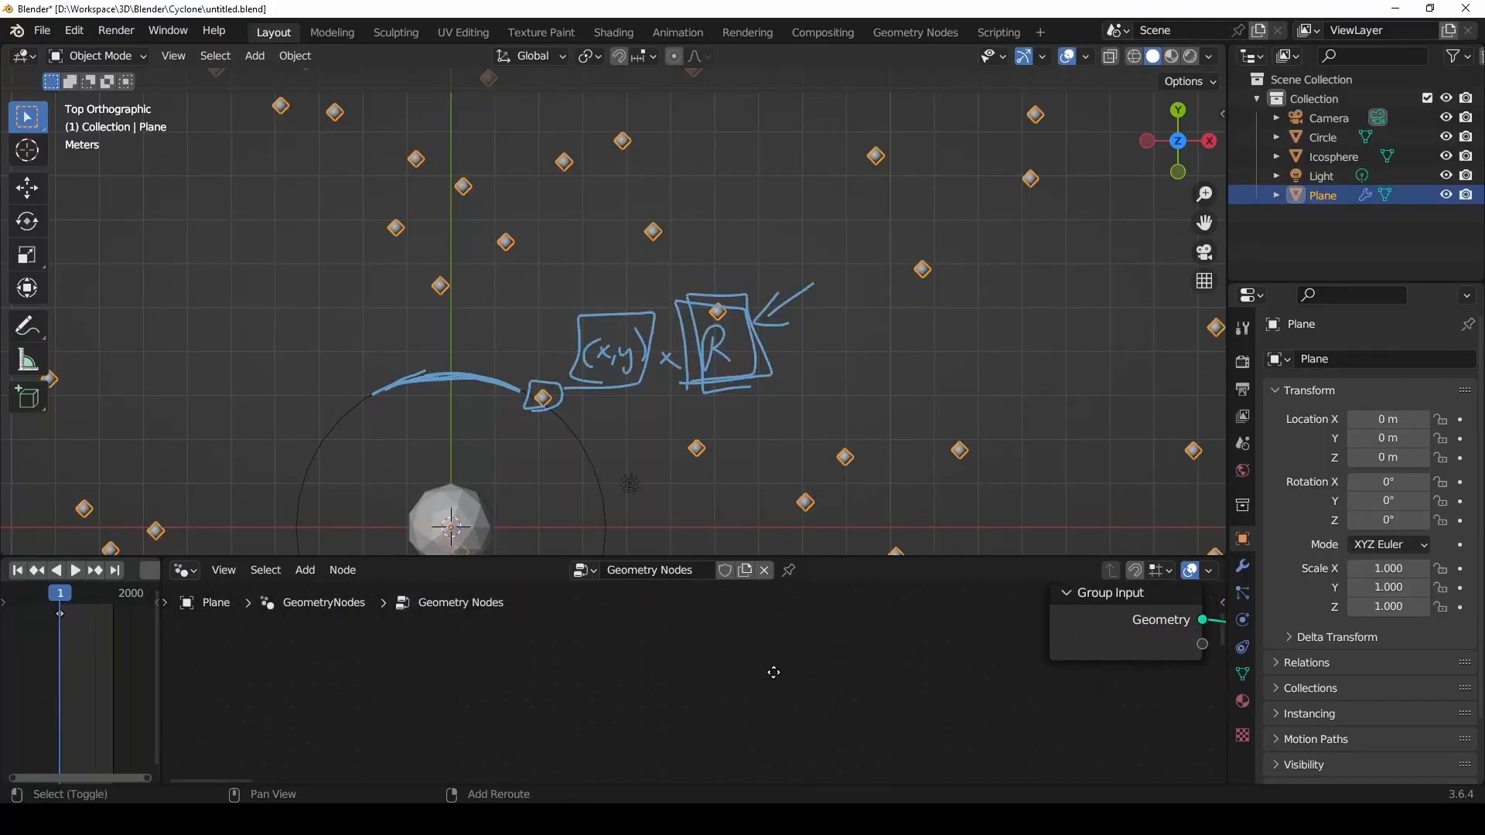
key(shift+a)
mouse_move(447, 670)
text(value)
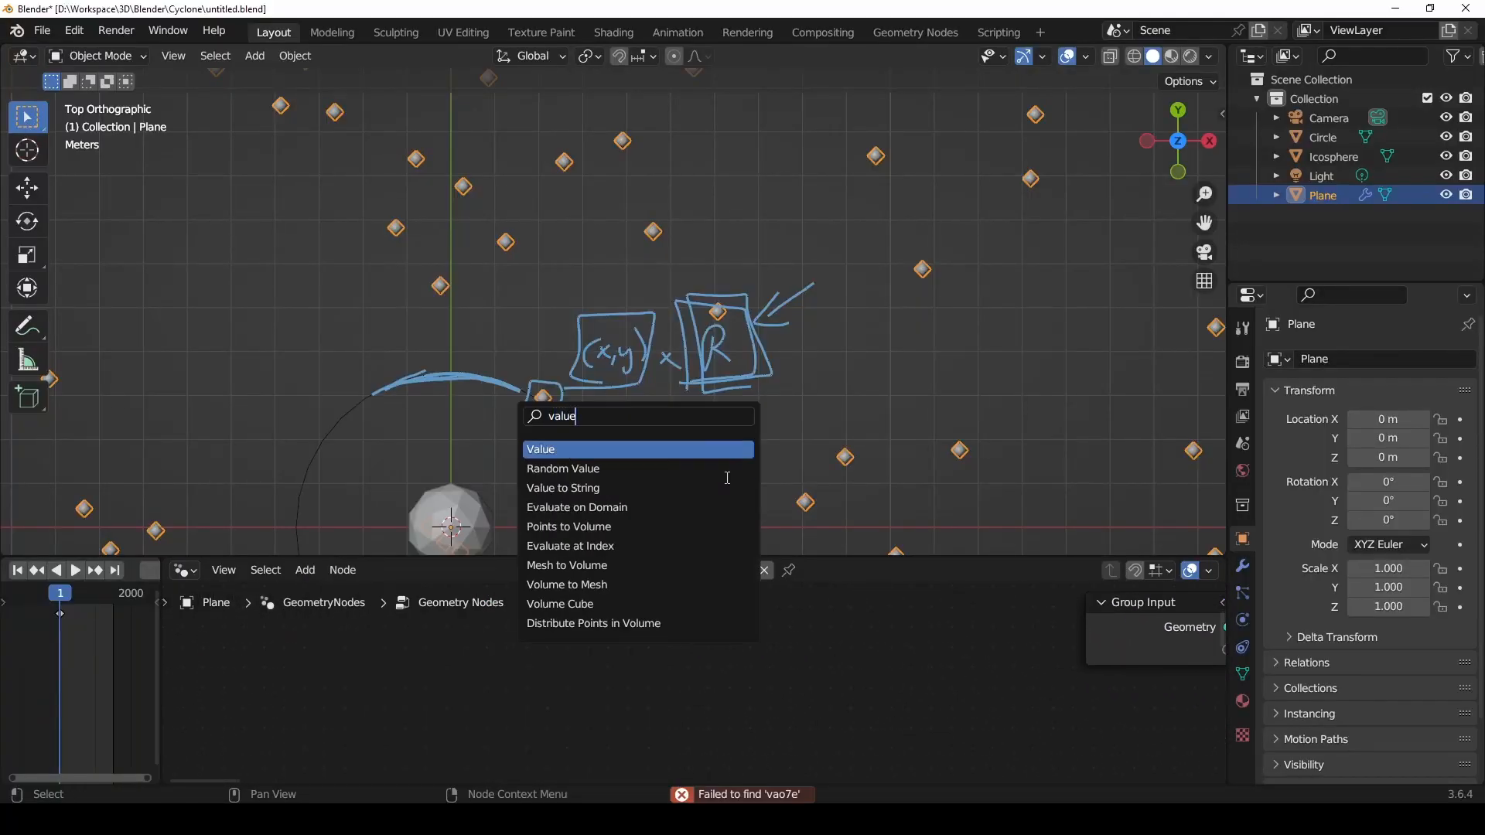
key(Return)
click(550, 731)
Step: Add a Sine math node fed by the Value node's output and place it beside that node
key(shift+a)
text(sin)
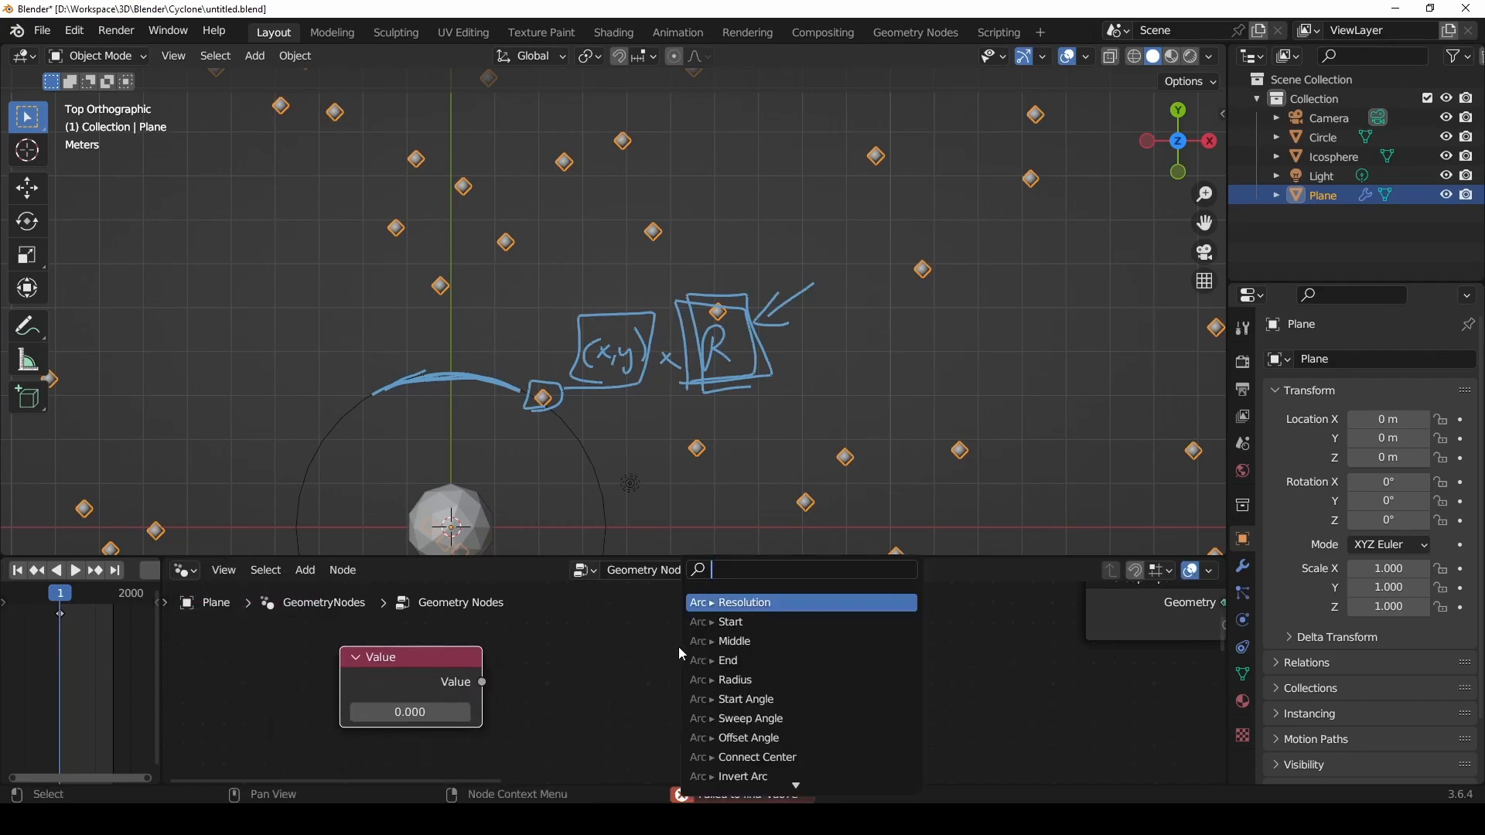
key(Return)
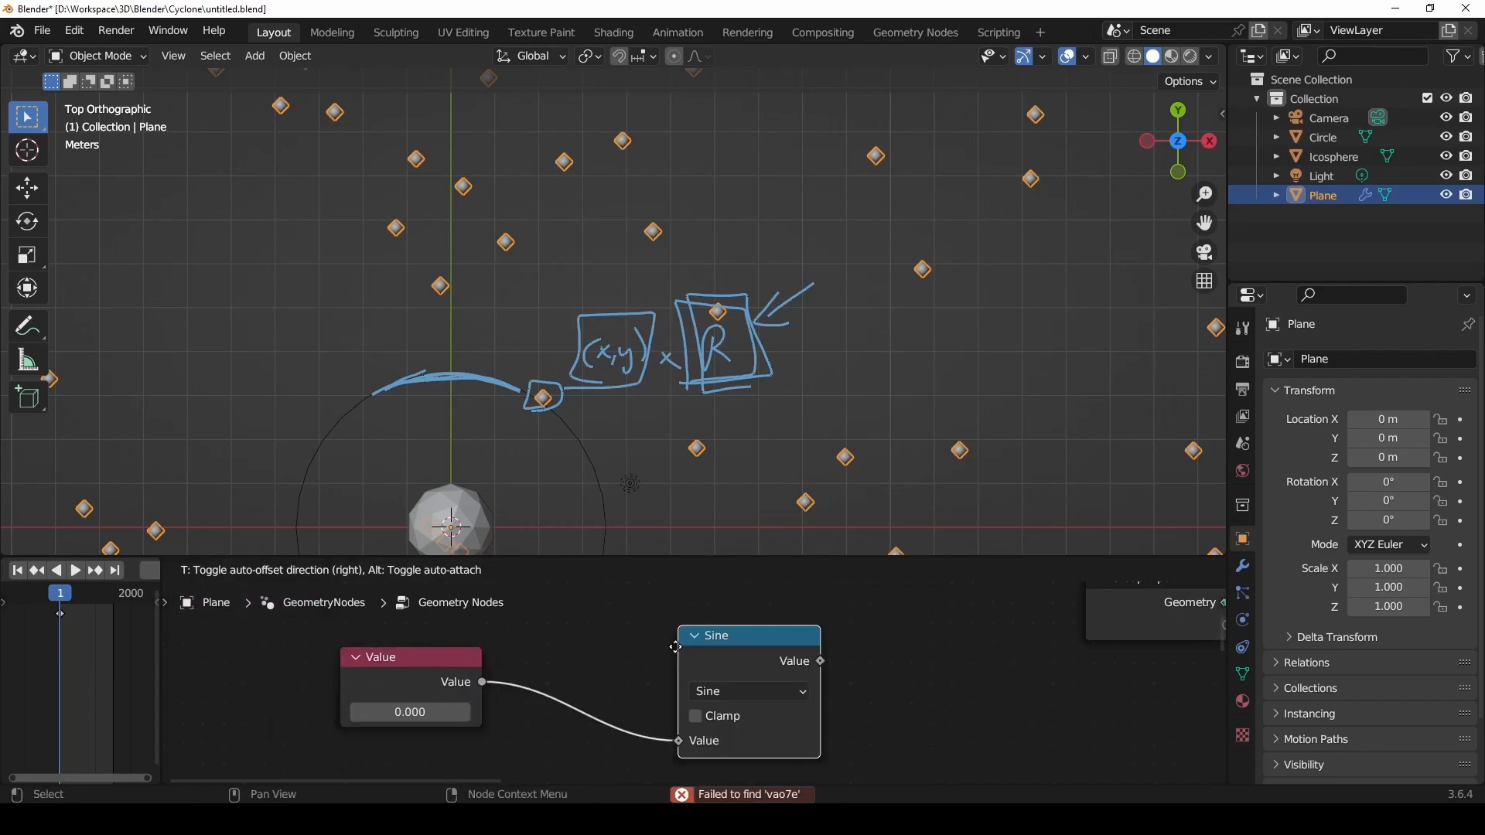
click(632, 629)
middle_drag(504, 707, 424, 721)
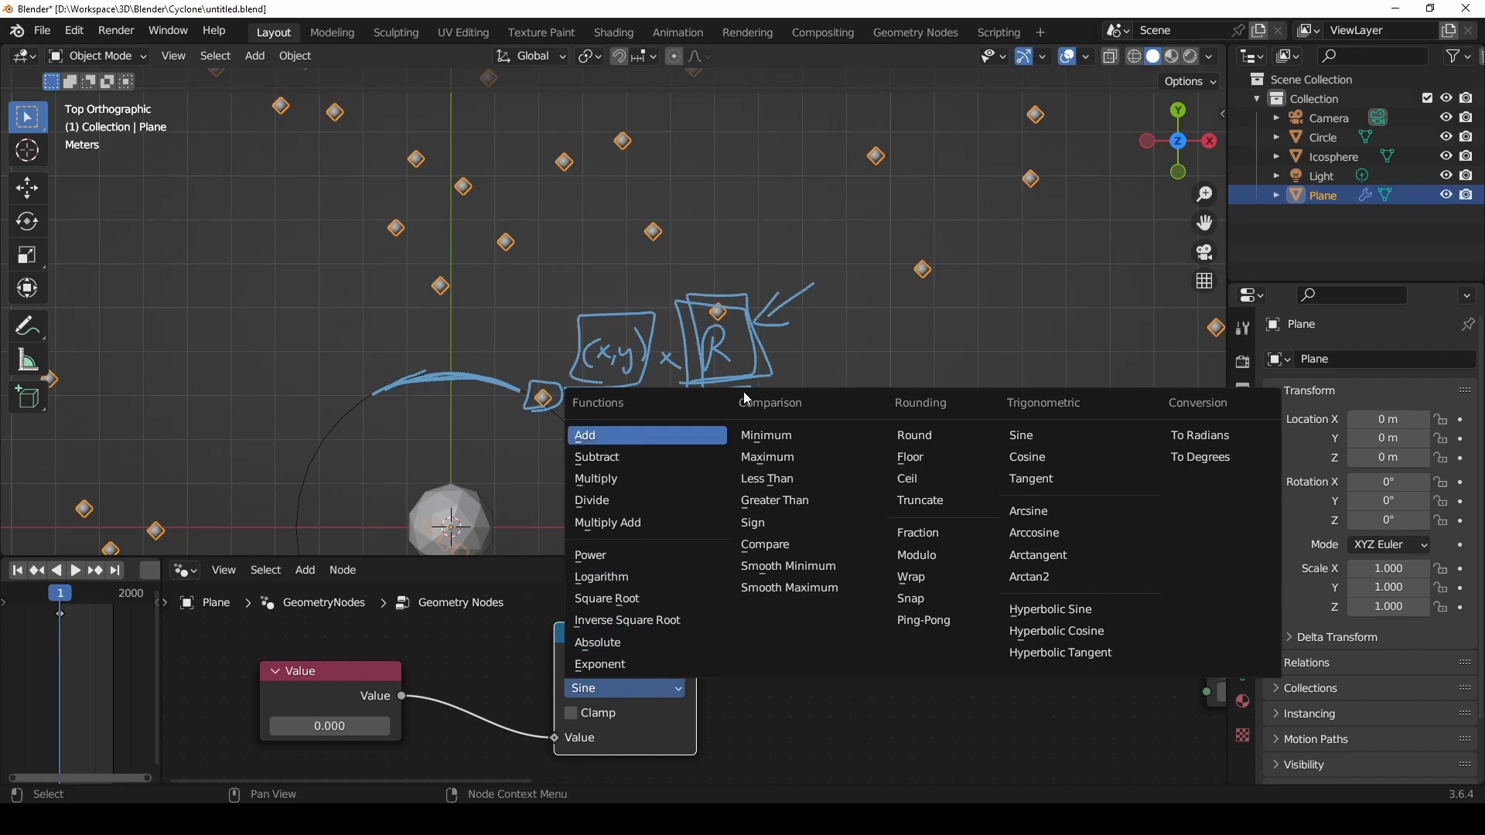
Step: Keep the math node's operation as Sine and reposition the node above the Value node's output
click(1021, 435)
middle_drag(678, 702, 772, 686)
click(785, 682)
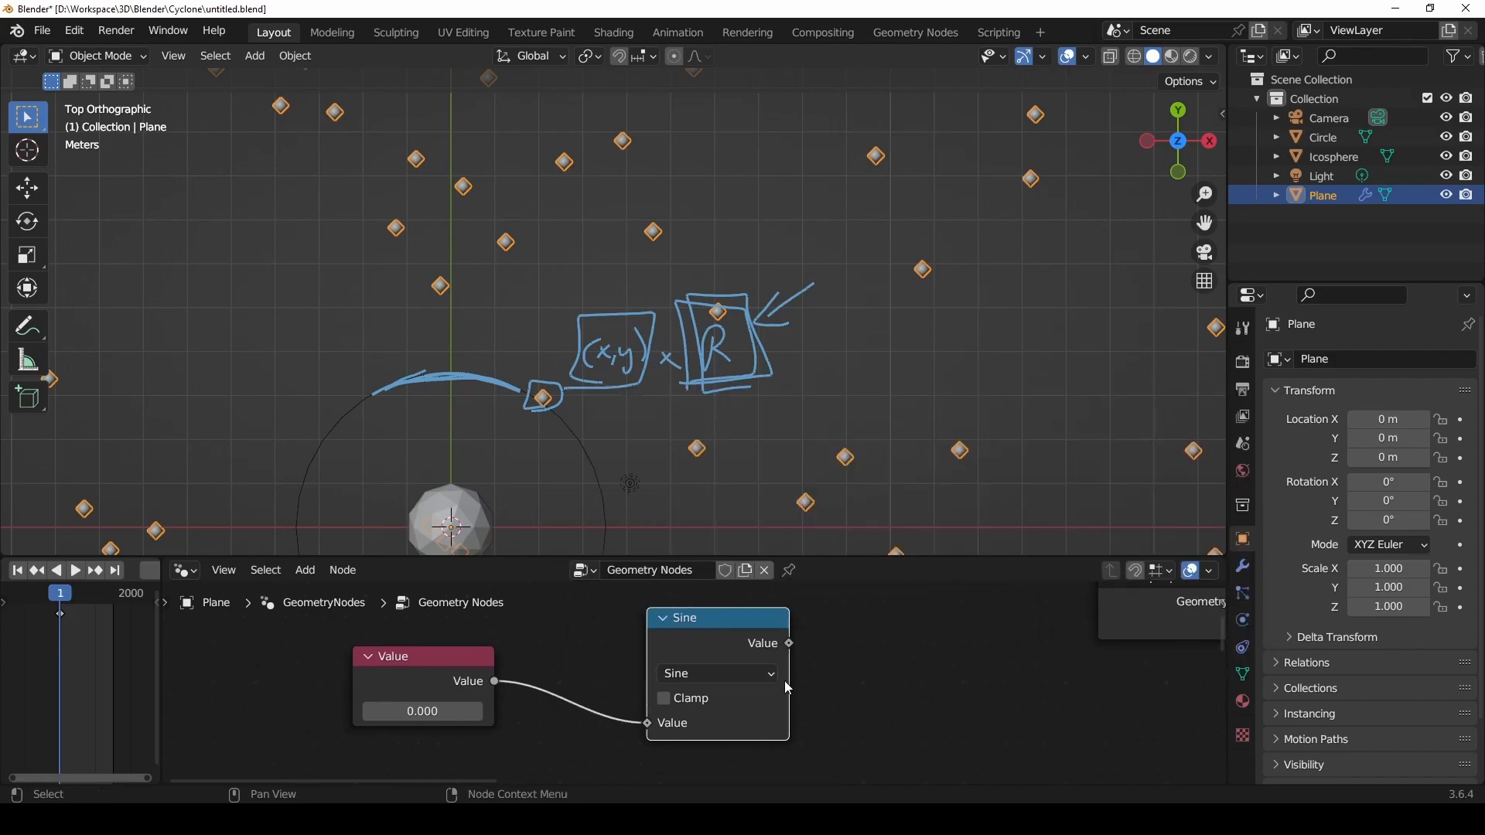
drag(721, 635, 621, 587)
middle_drag(731, 640, 1018, 673)
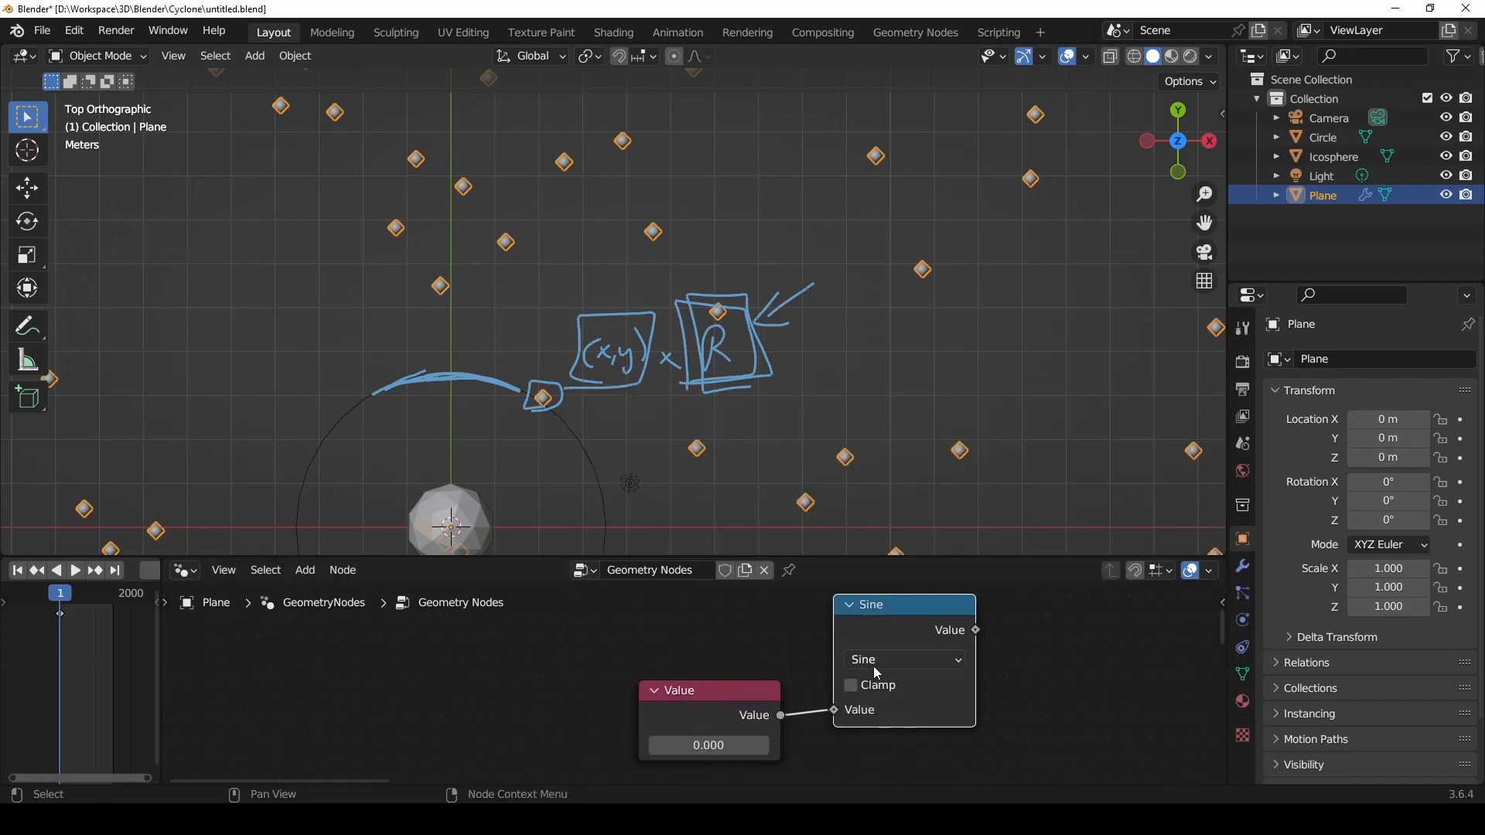
Step: Delete the Sine and Value nodes from the node tree and activate the Annotate tool
key(x)
click(727, 688)
key(x)
shift+middle_drag(848, 509, 897, 466)
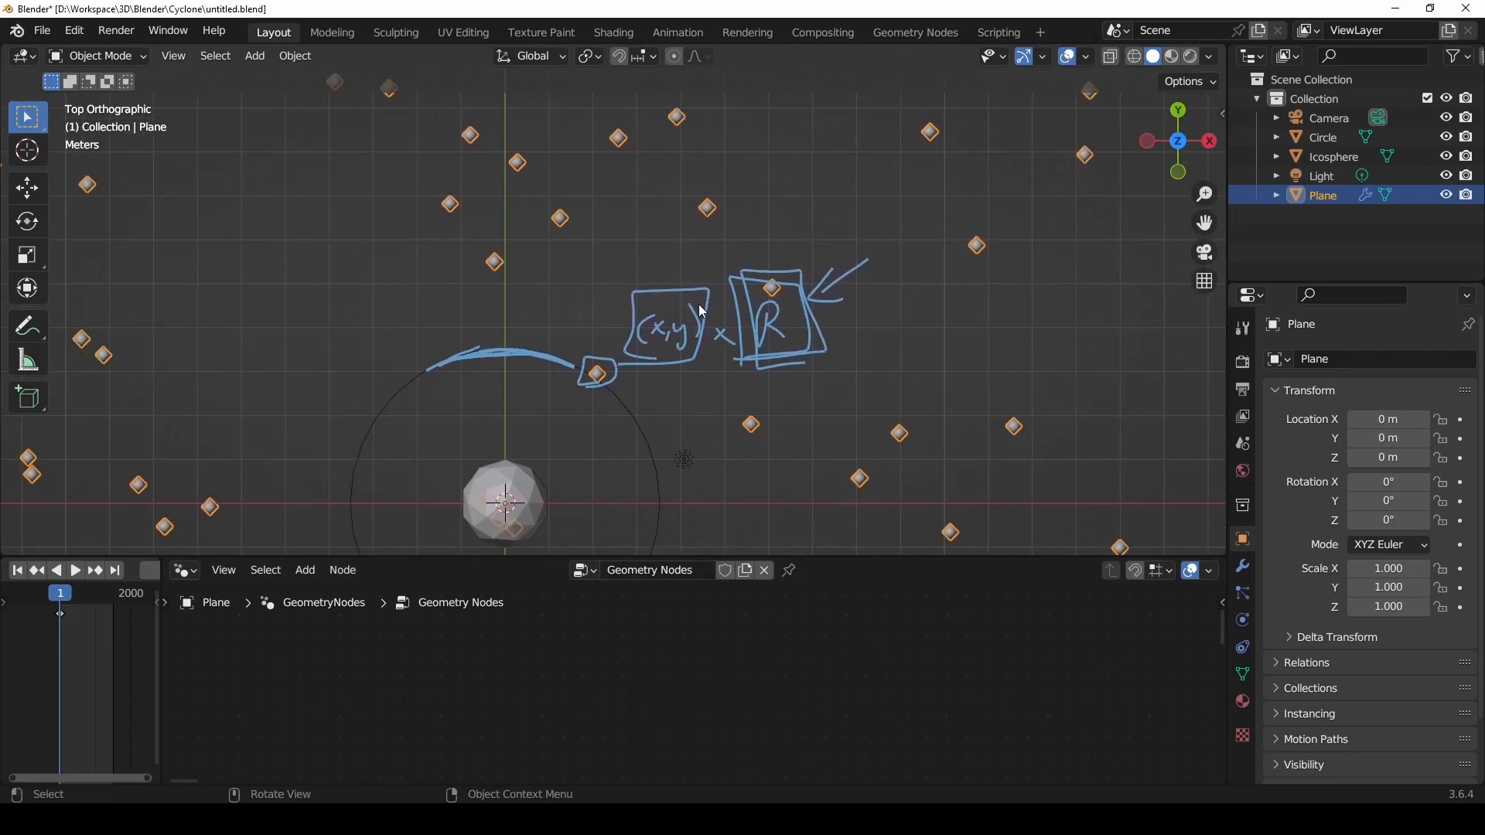
click(27, 323)
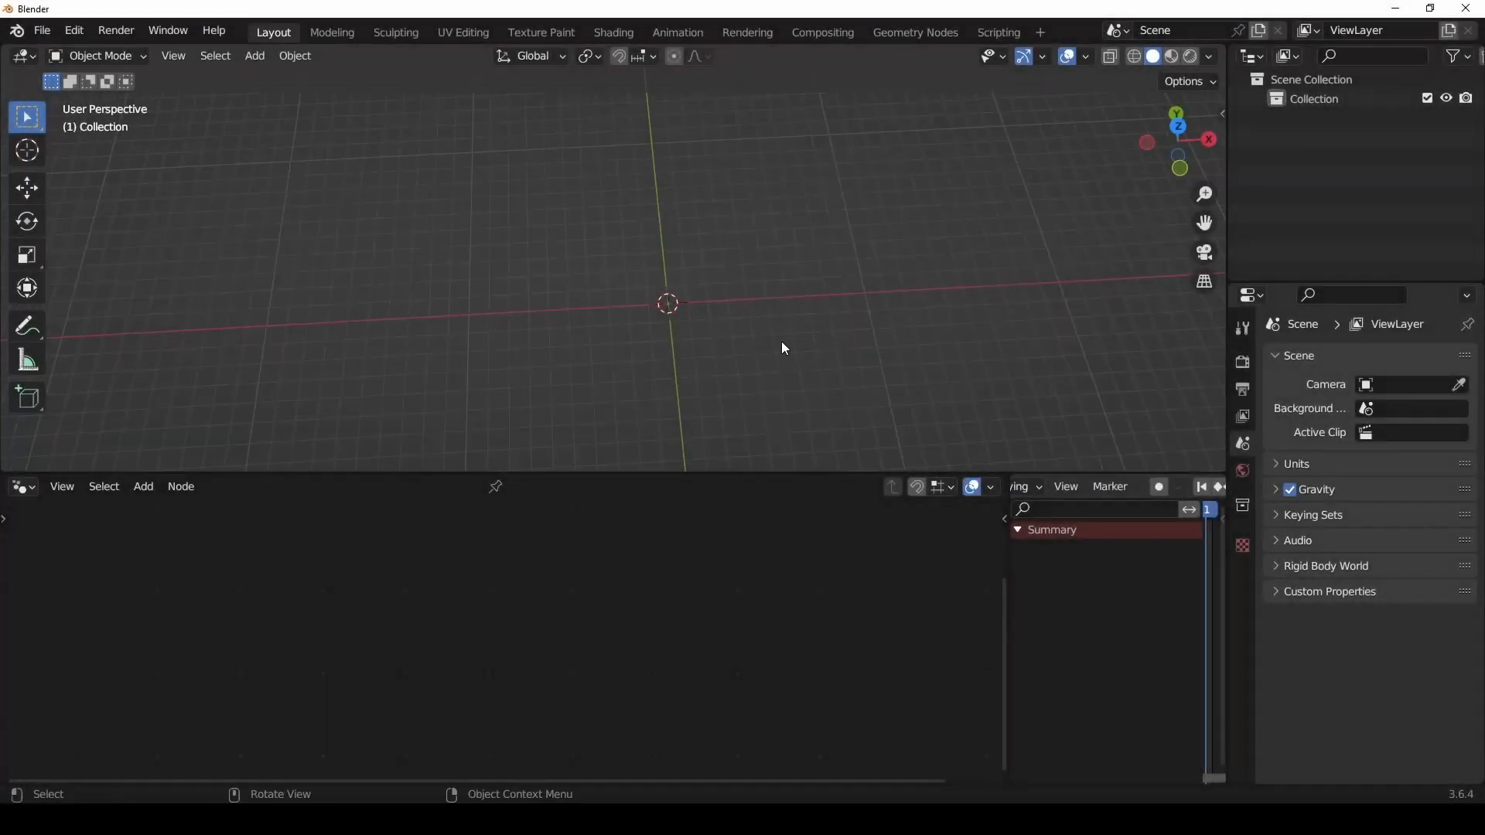
Step: View the empty scene from the top and add a mesh plane at the world origin
middle_drag(816, 379, 855, 319)
middle_drag(716, 402, 669, 328)
click(1180, 130)
key(shift+a)
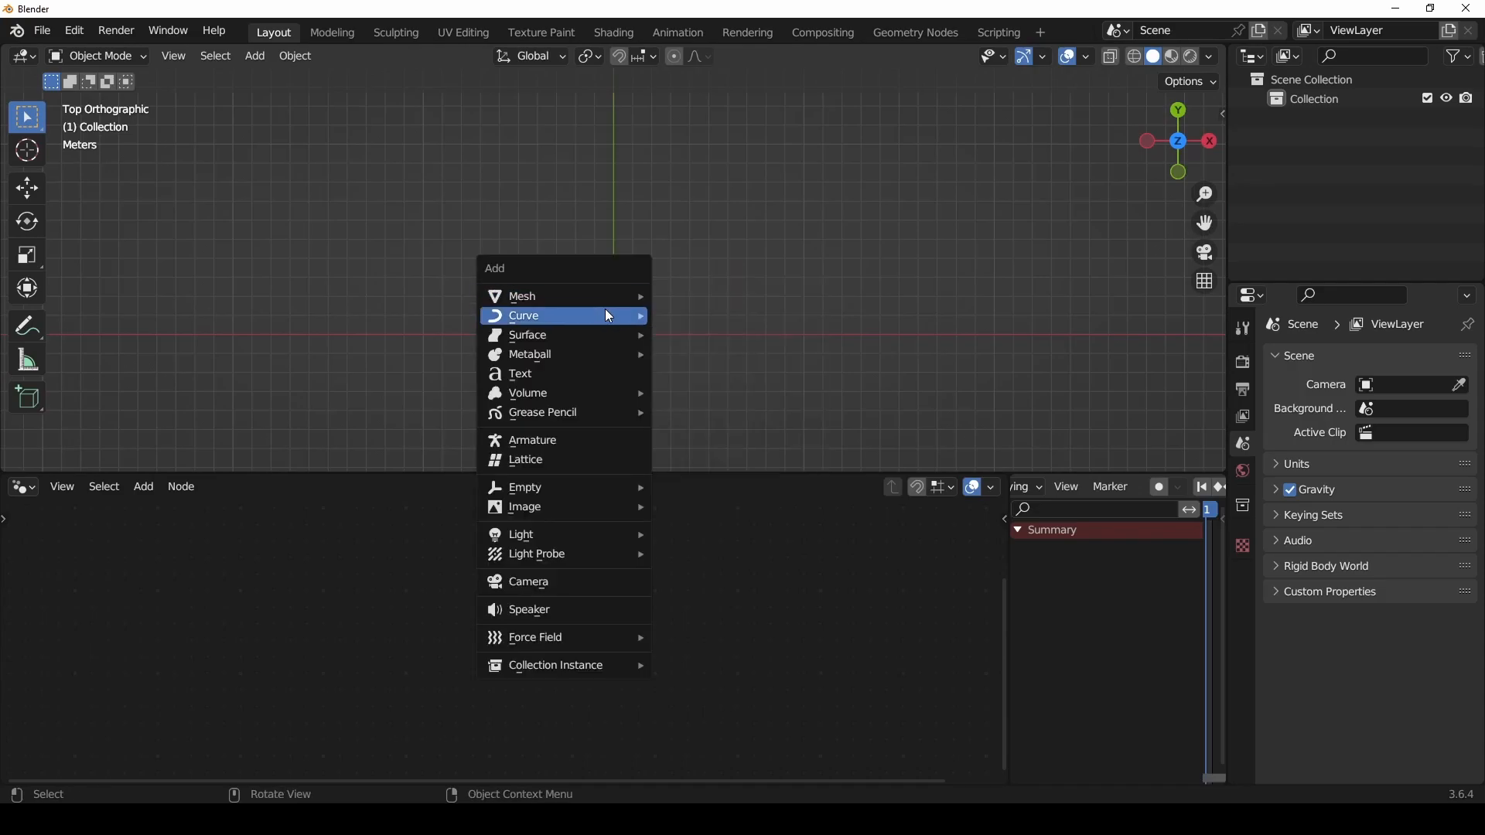
mouse_move(624, 298)
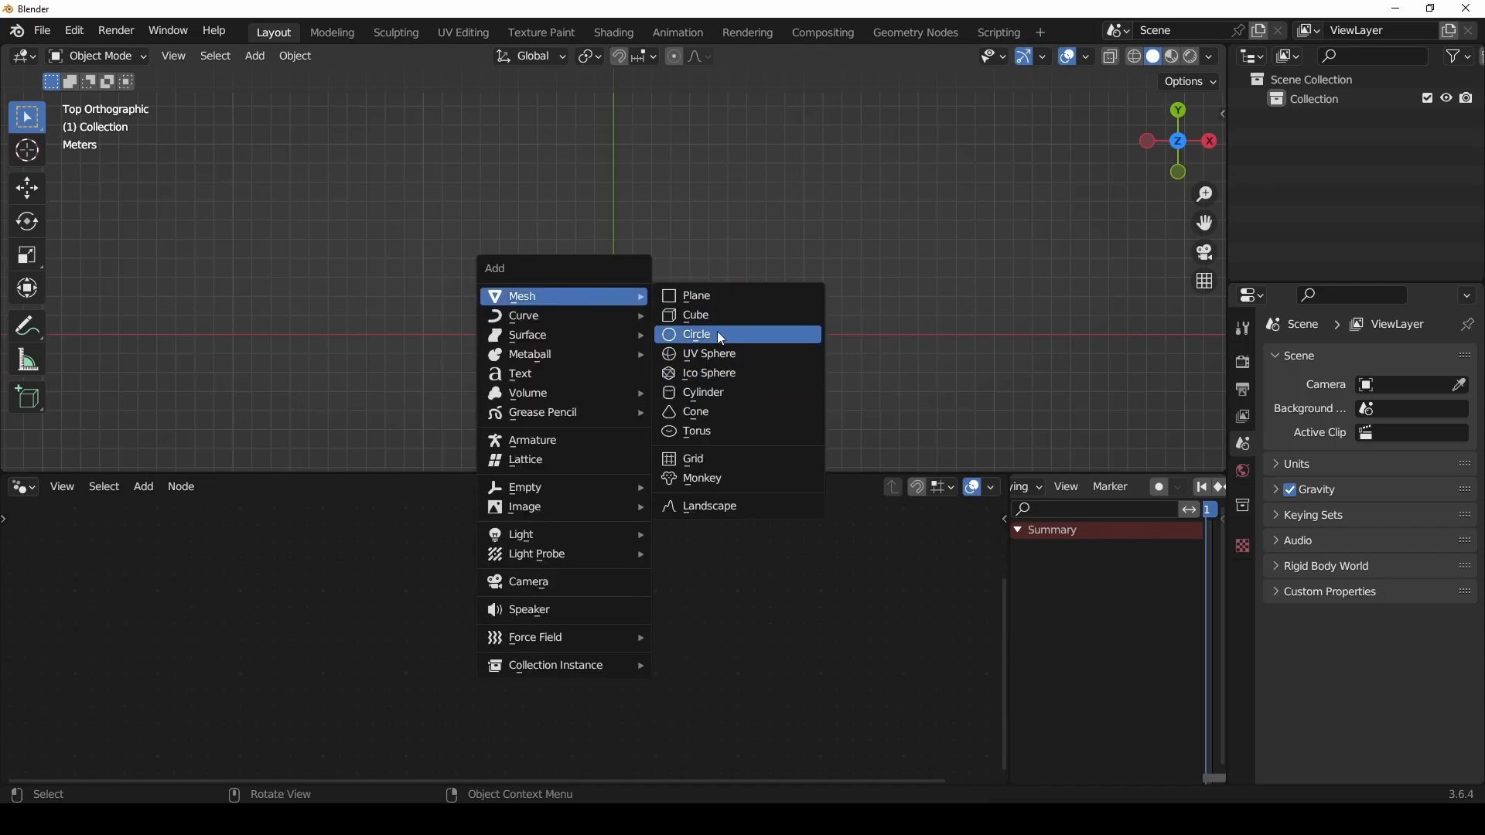
click(722, 297)
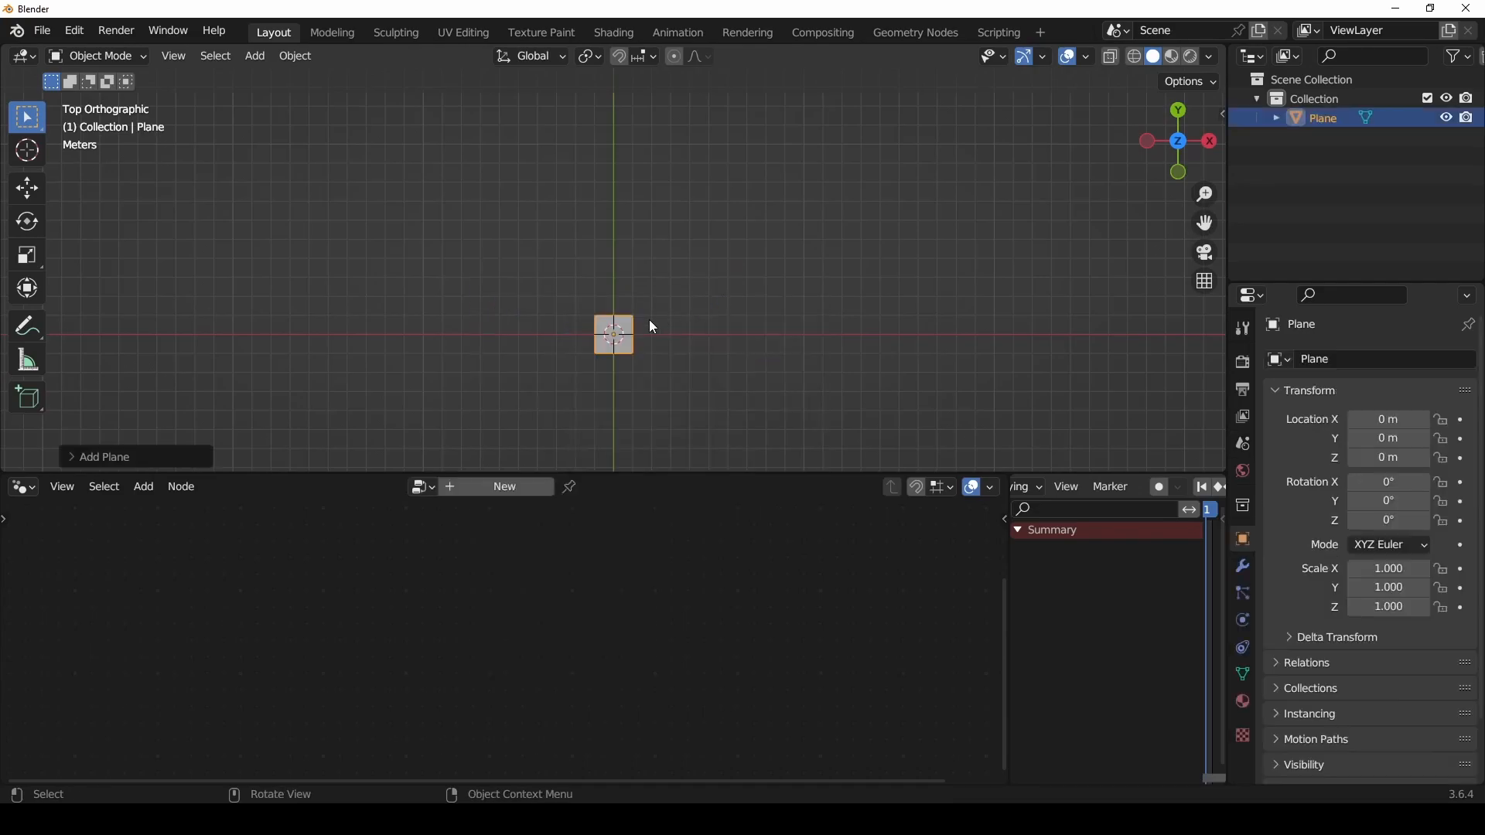
Step: Scale the plane up to several times its size and apply its object transform
key(s)
click(931, 373)
shift+middle_drag(714, 335, 765, 283)
scroll(764, 294, up, 5)
scroll(764, 294, right, 2)
key(ctrl+a)
click(728, 300)
scroll(716, 307, down, 5)
scroll(721, 310, up, 4)
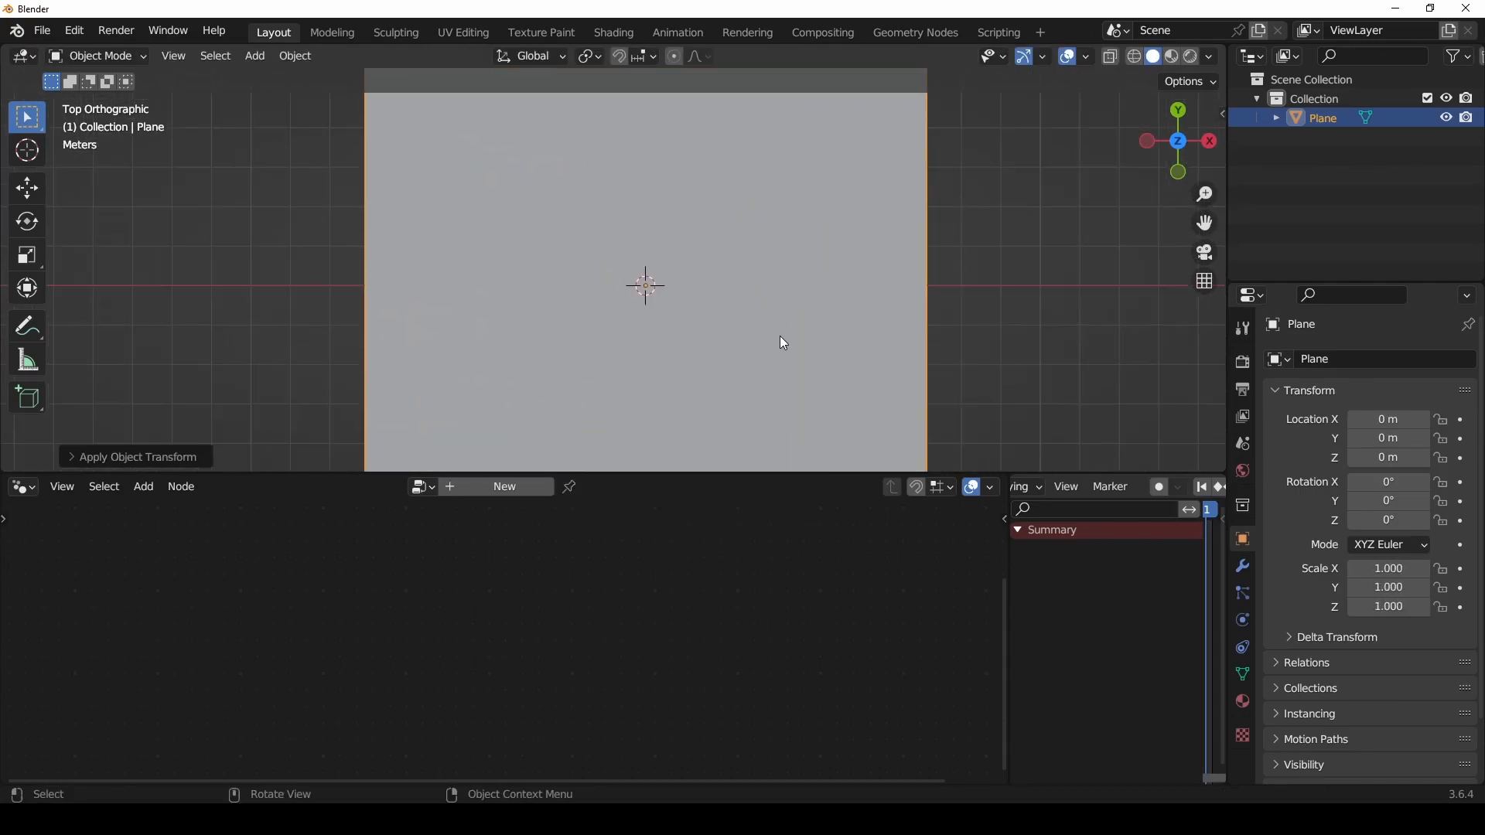
scroll(803, 336, right, 2)
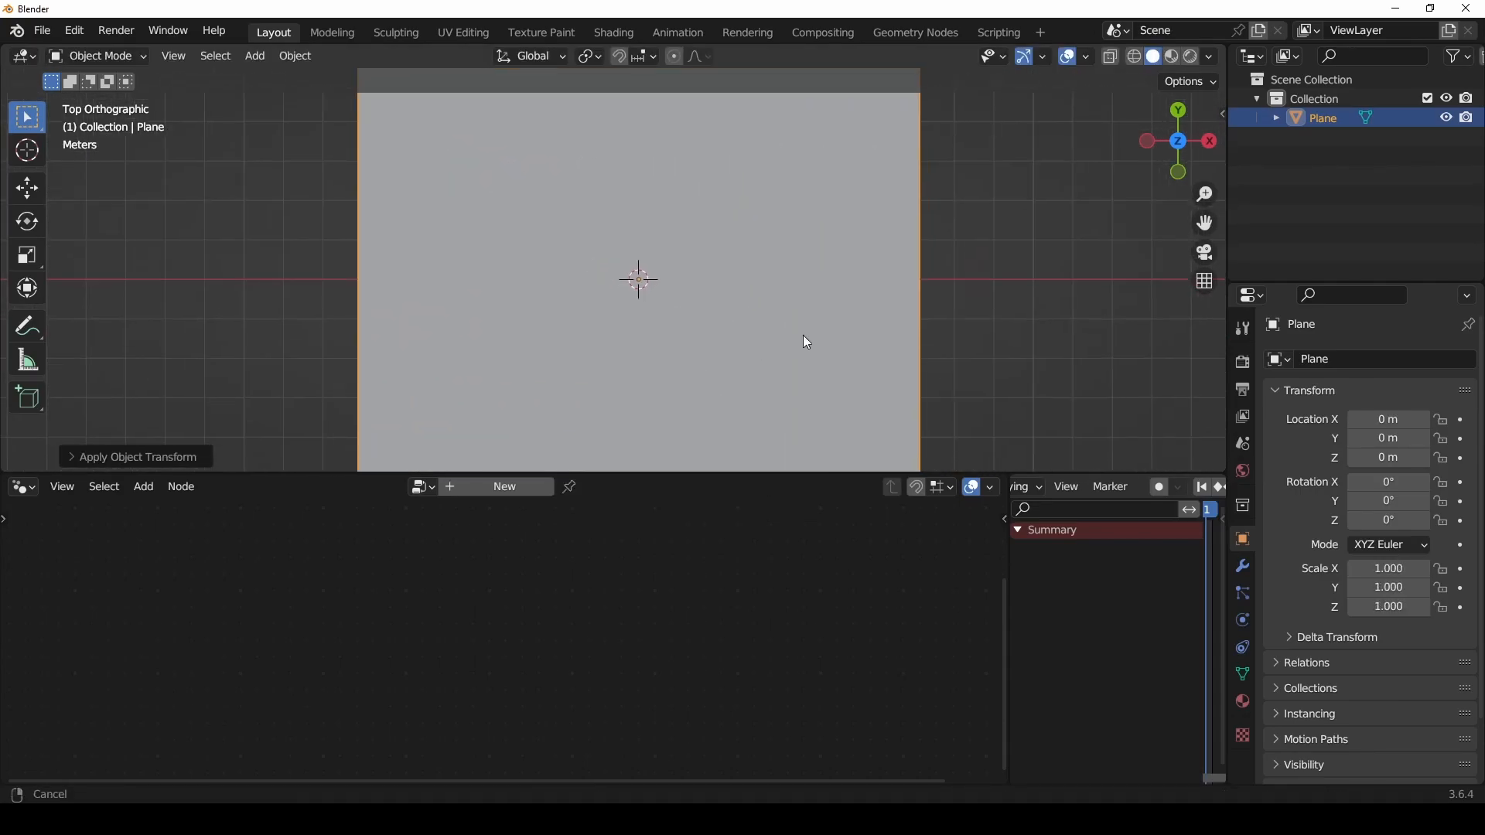
Step: Create a new geometry node tree for the plane and space its Group Input and Group Output nodes apart
click(522, 492)
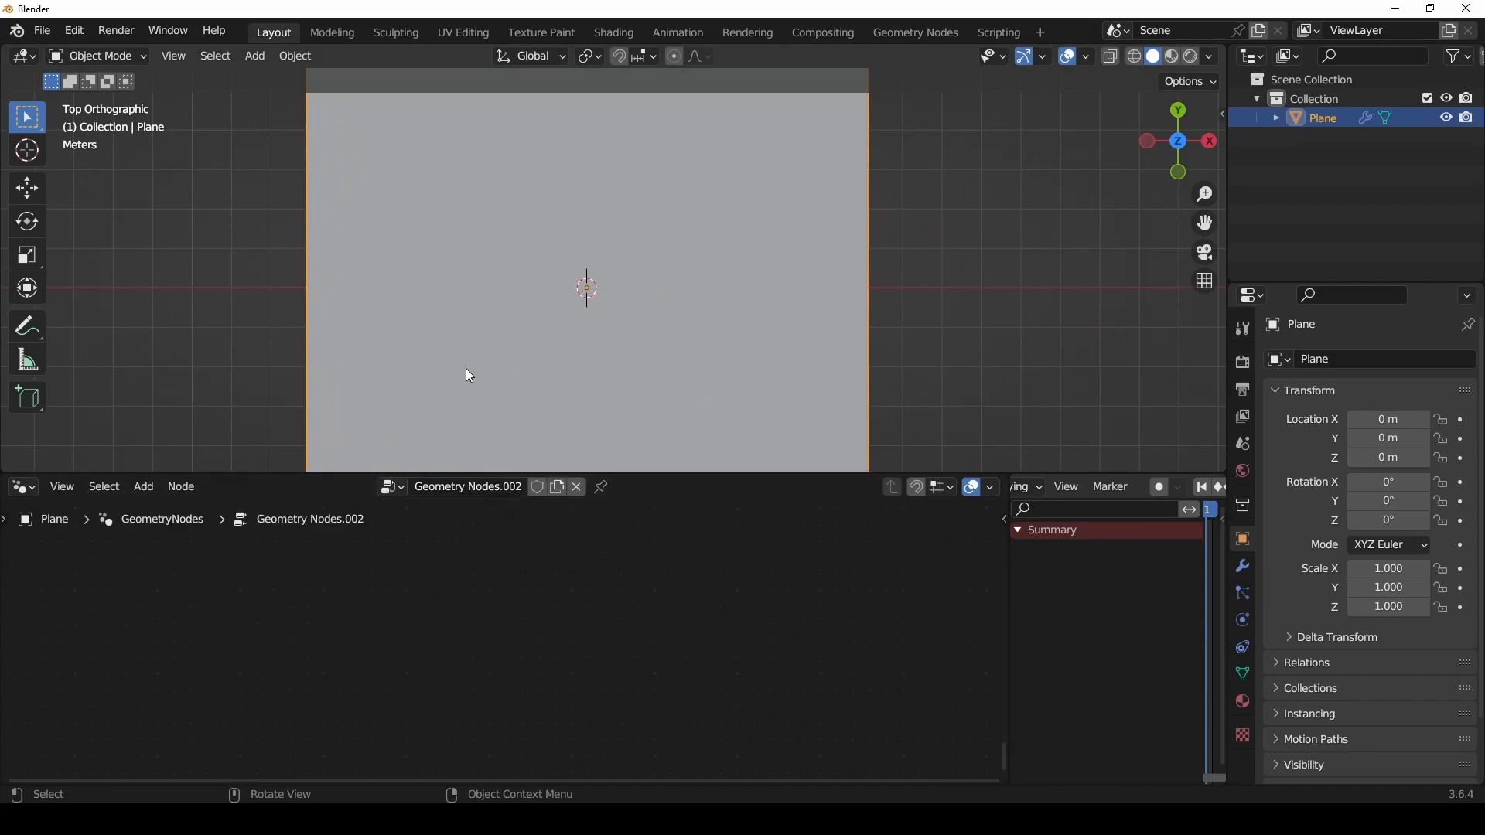
scroll(547, 407, left, 2)
key(grave)
click(606, 614)
drag(155, 562, 486, 695)
drag(353, 634, 555, 593)
click(769, 541)
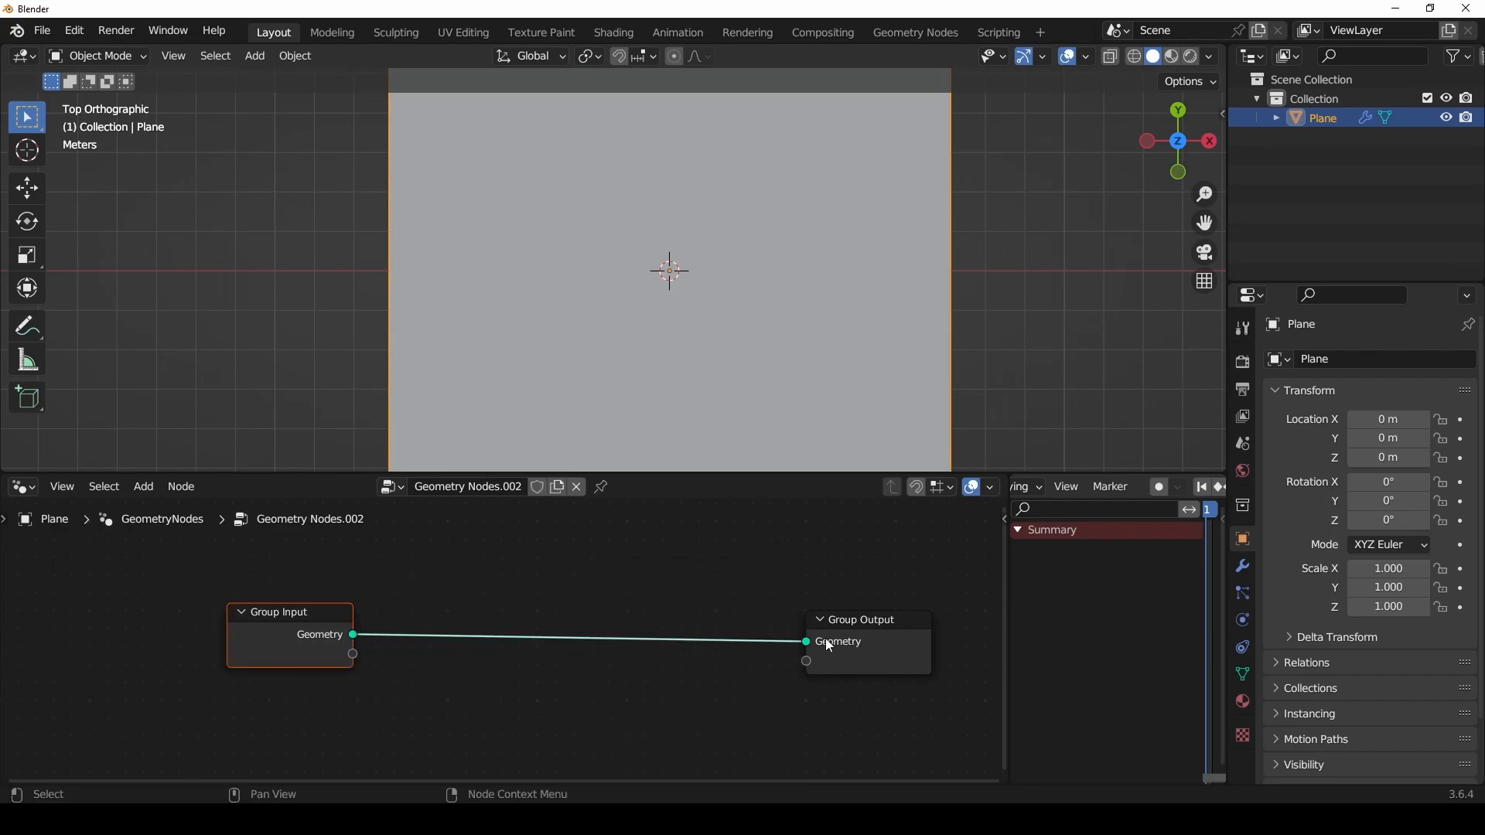
mouse_move(872, 642)
mouse_down()
mouse_move(870, 622)
mouse_move(860, 647)
mouse_up()
shift+middle_drag(687, 291, 731, 288)
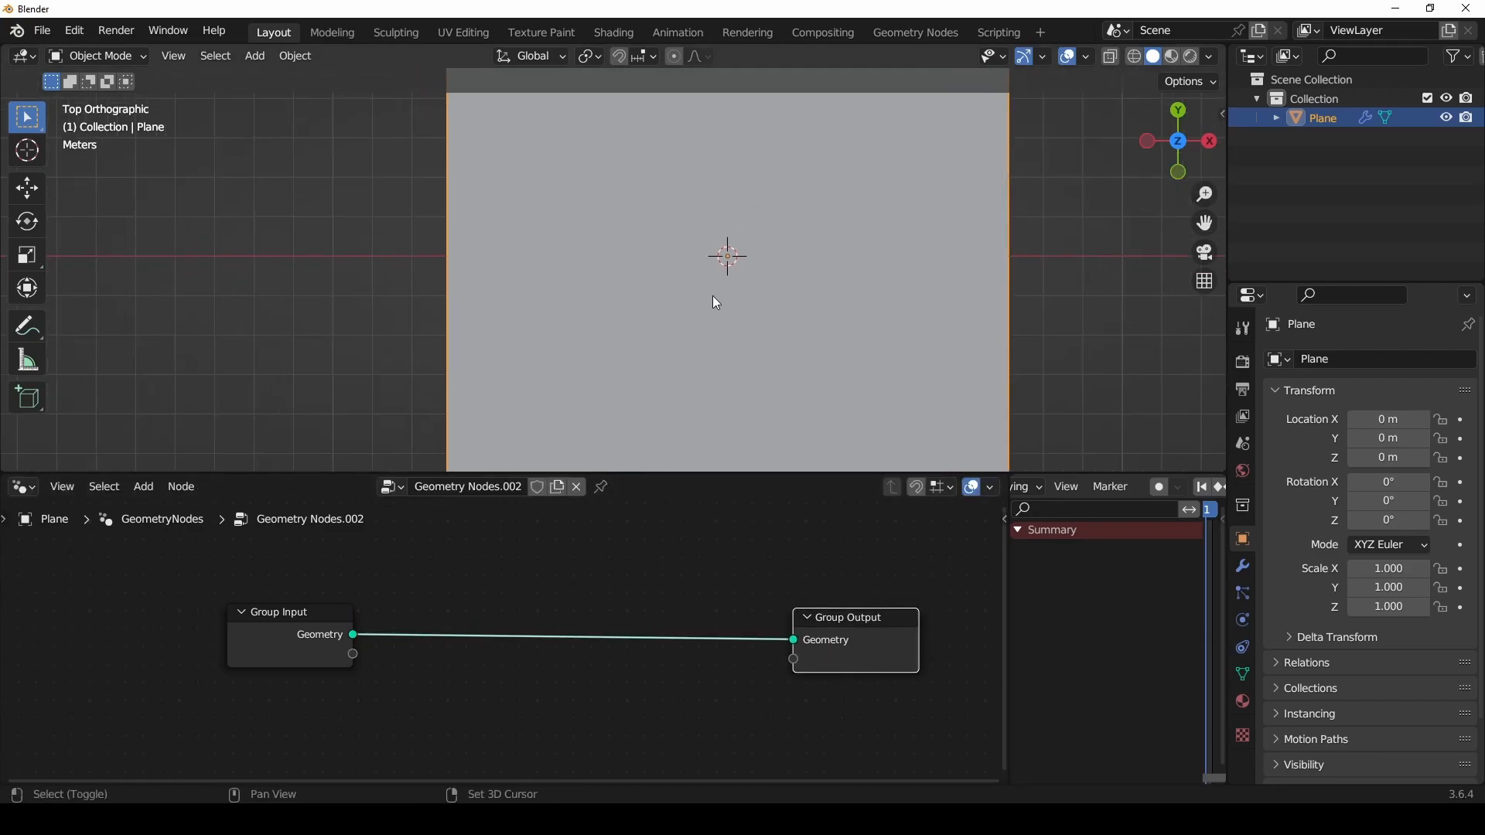
Step: Insert a Distribute Points on Faces node between Group Input and Group Output, linking its Points to the output geometry
drag(353, 635, 479, 570)
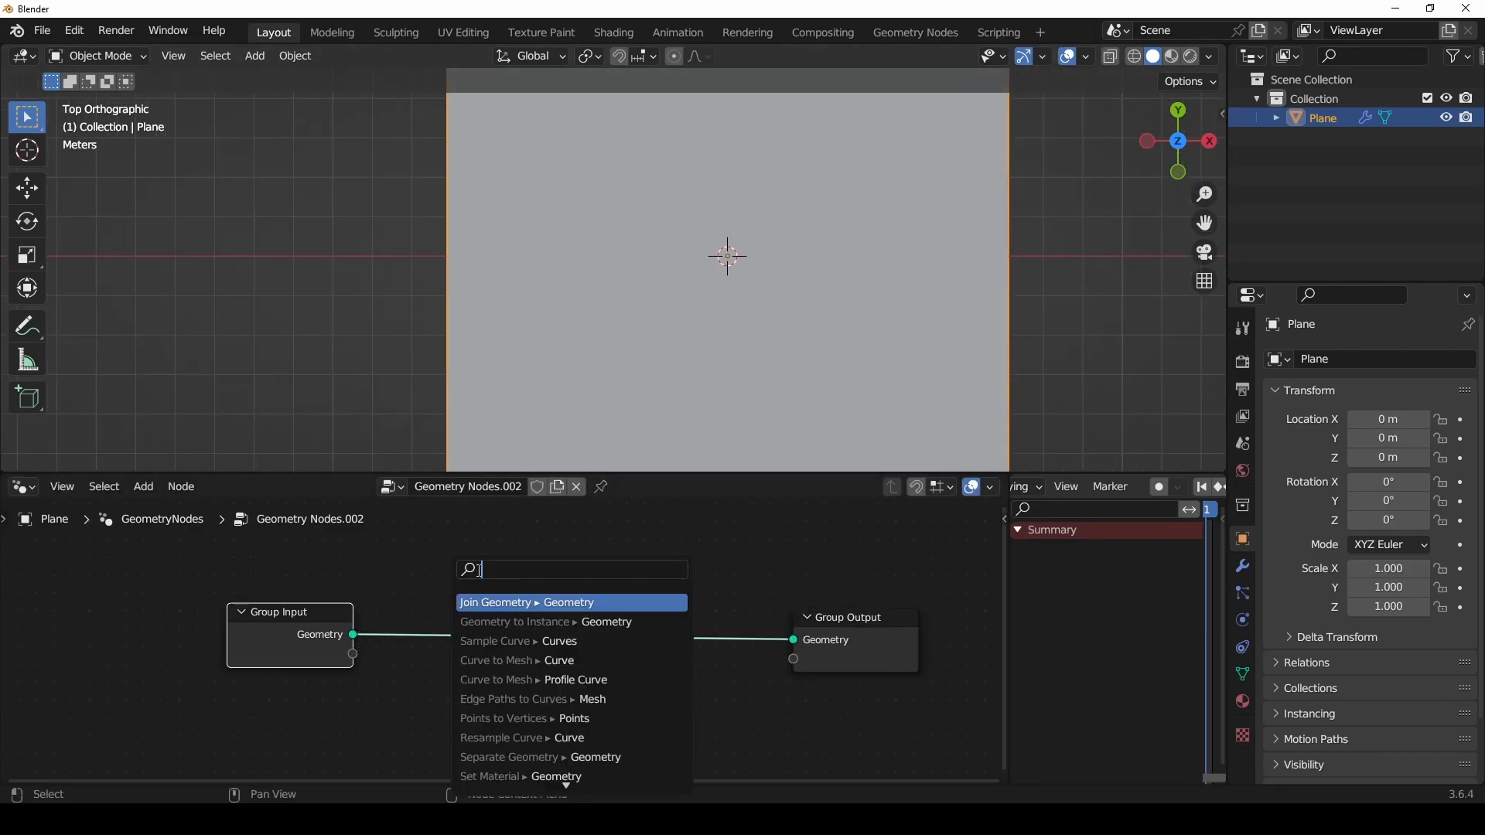
text(distrib)
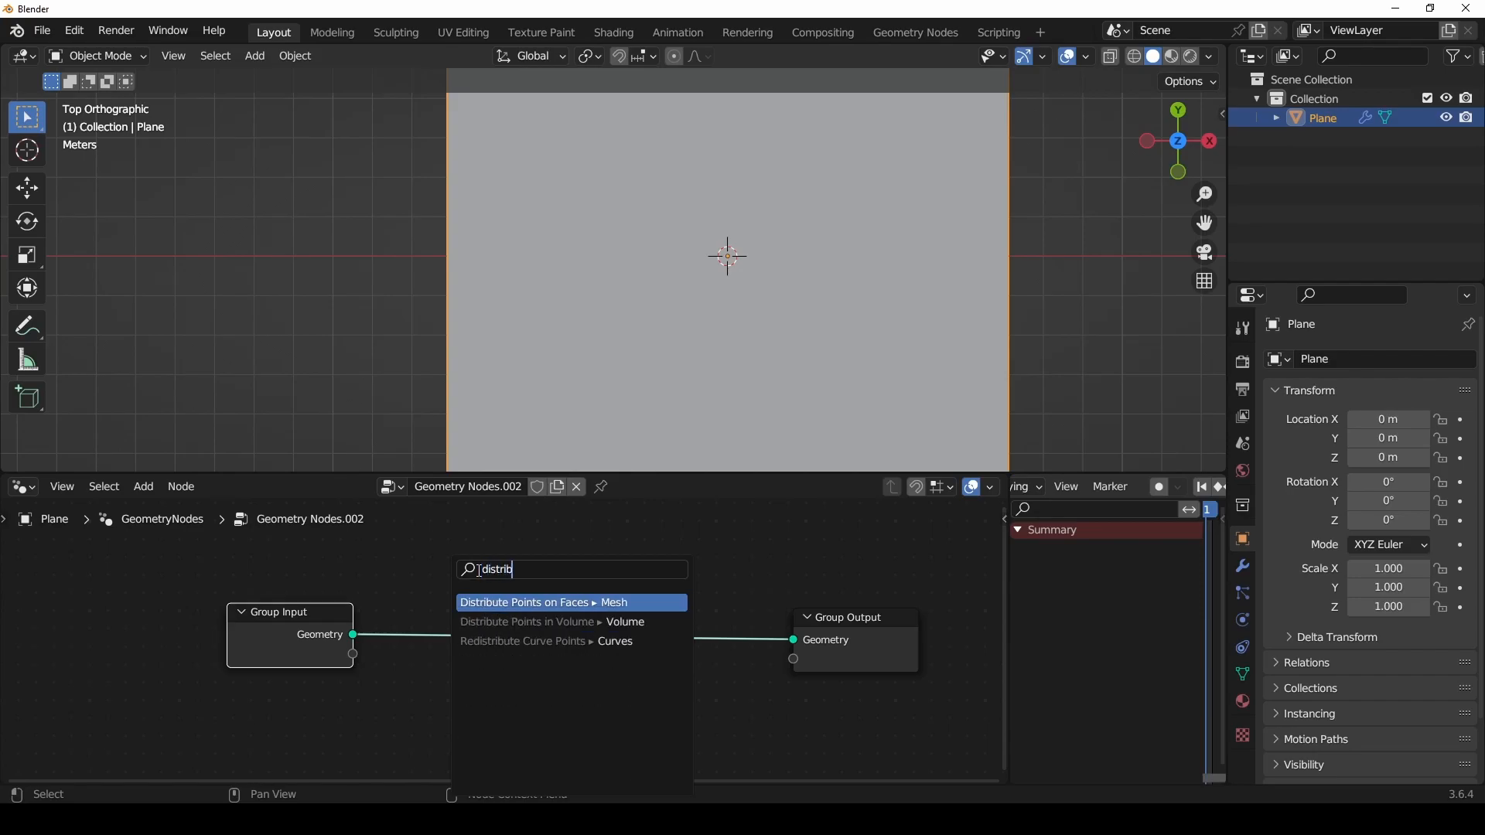
key(Return)
click(481, 577)
drag(600, 611, 793, 640)
middle_drag(783, 642, 826, 624)
drag(374, 618, 314, 643)
drag(555, 610, 509, 605)
middle_drag(538, 610, 433, 610)
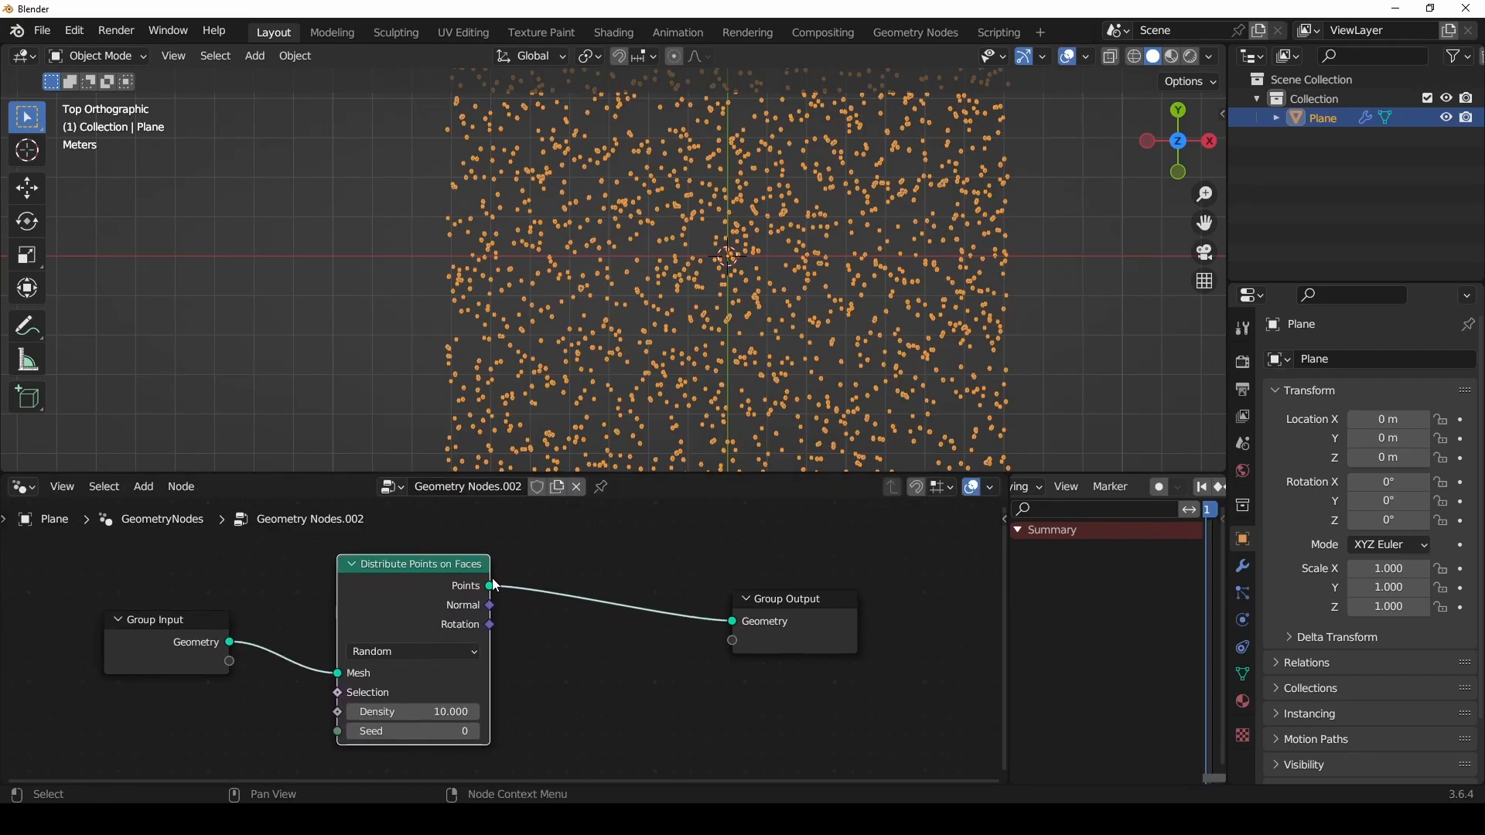
middle_drag(764, 669, 758, 659)
drag(711, 515, 811, 681)
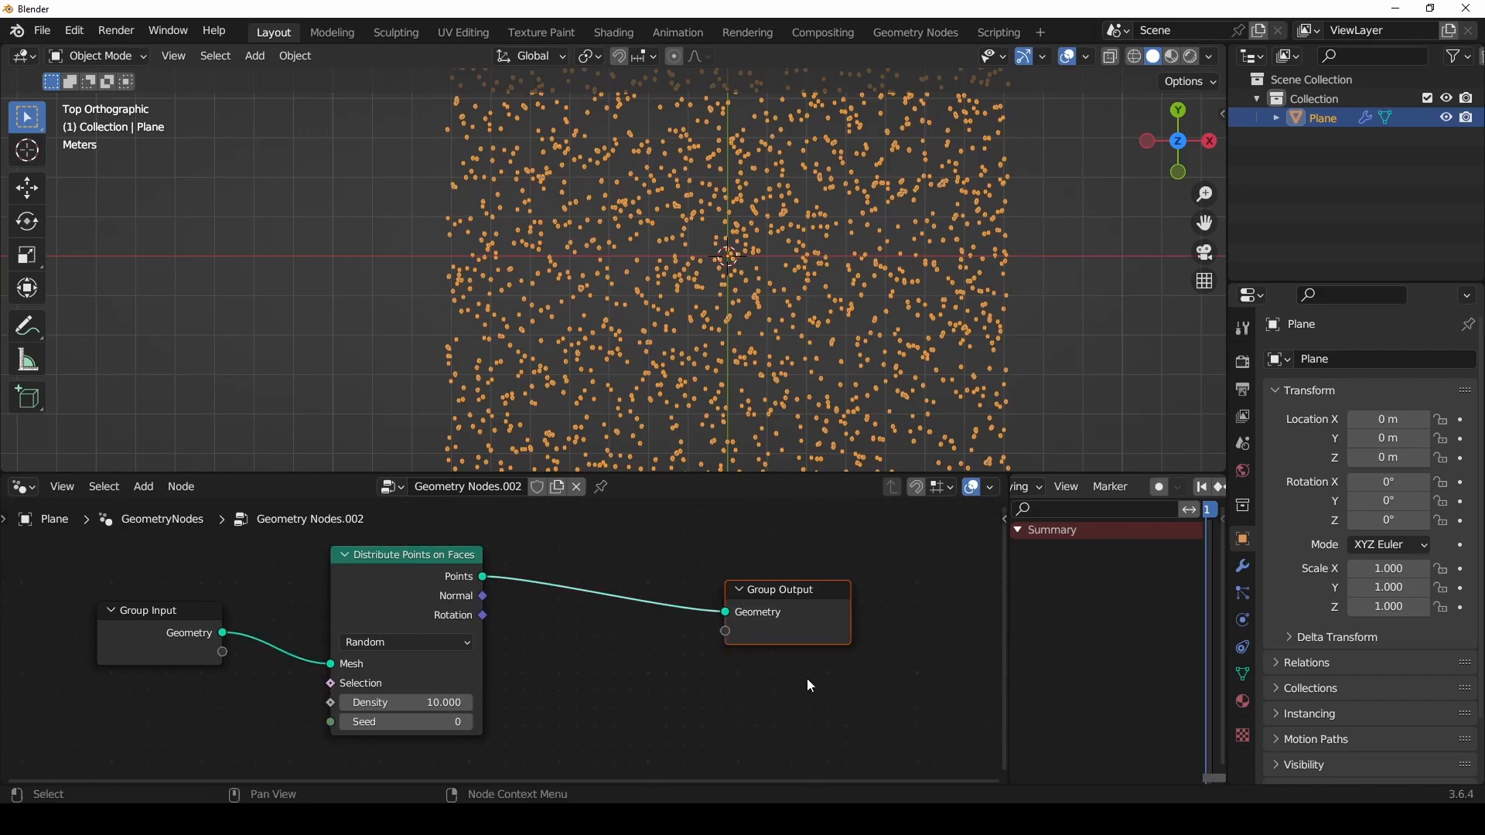
Step: Set the point density of the Distribute Points on Faces node to 0.1
middle_drag(534, 678, 557, 671)
scroll(703, 663, up, 2)
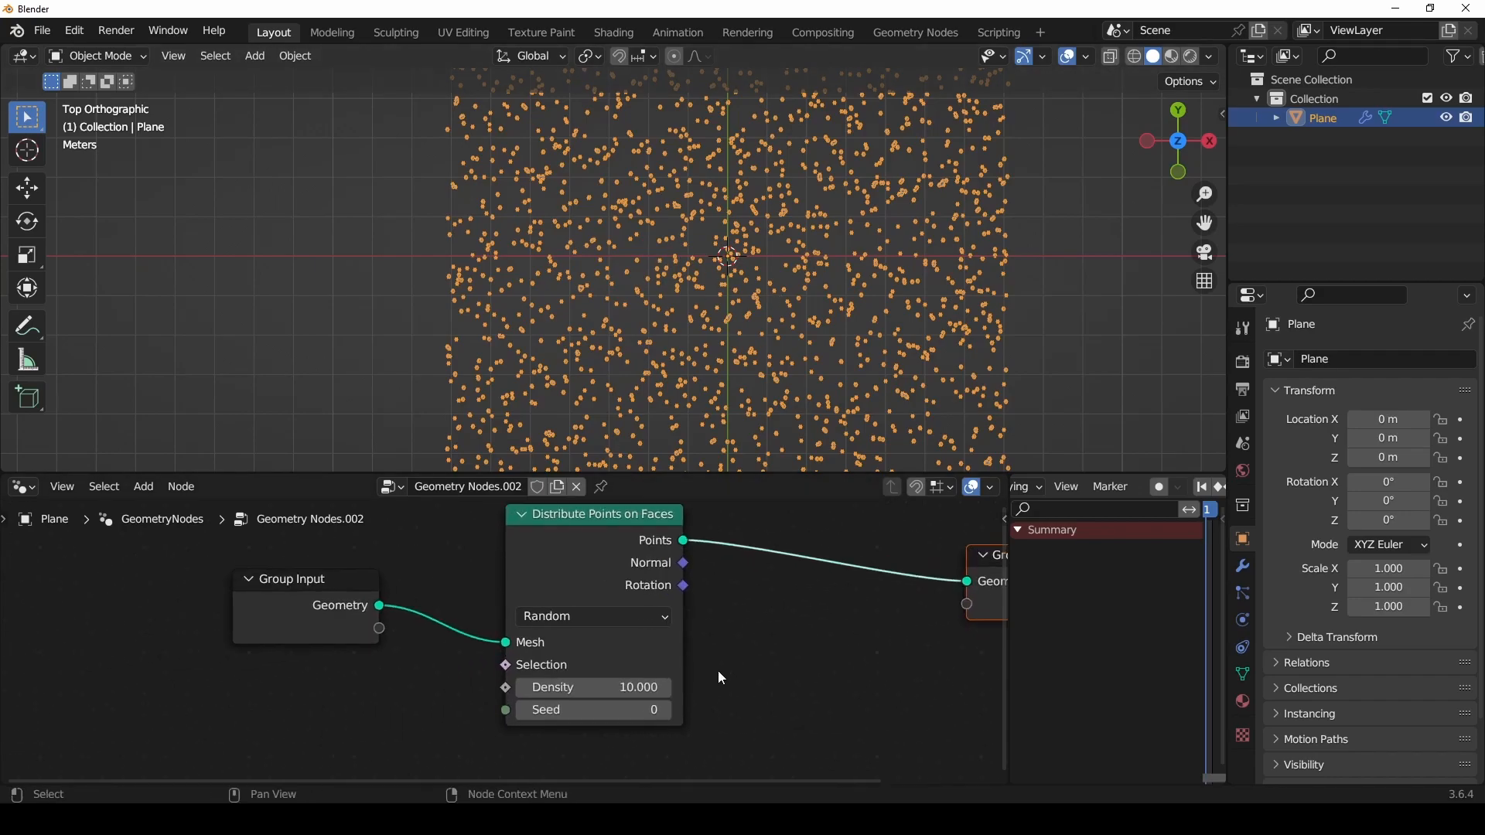
click(570, 675)
text(0)
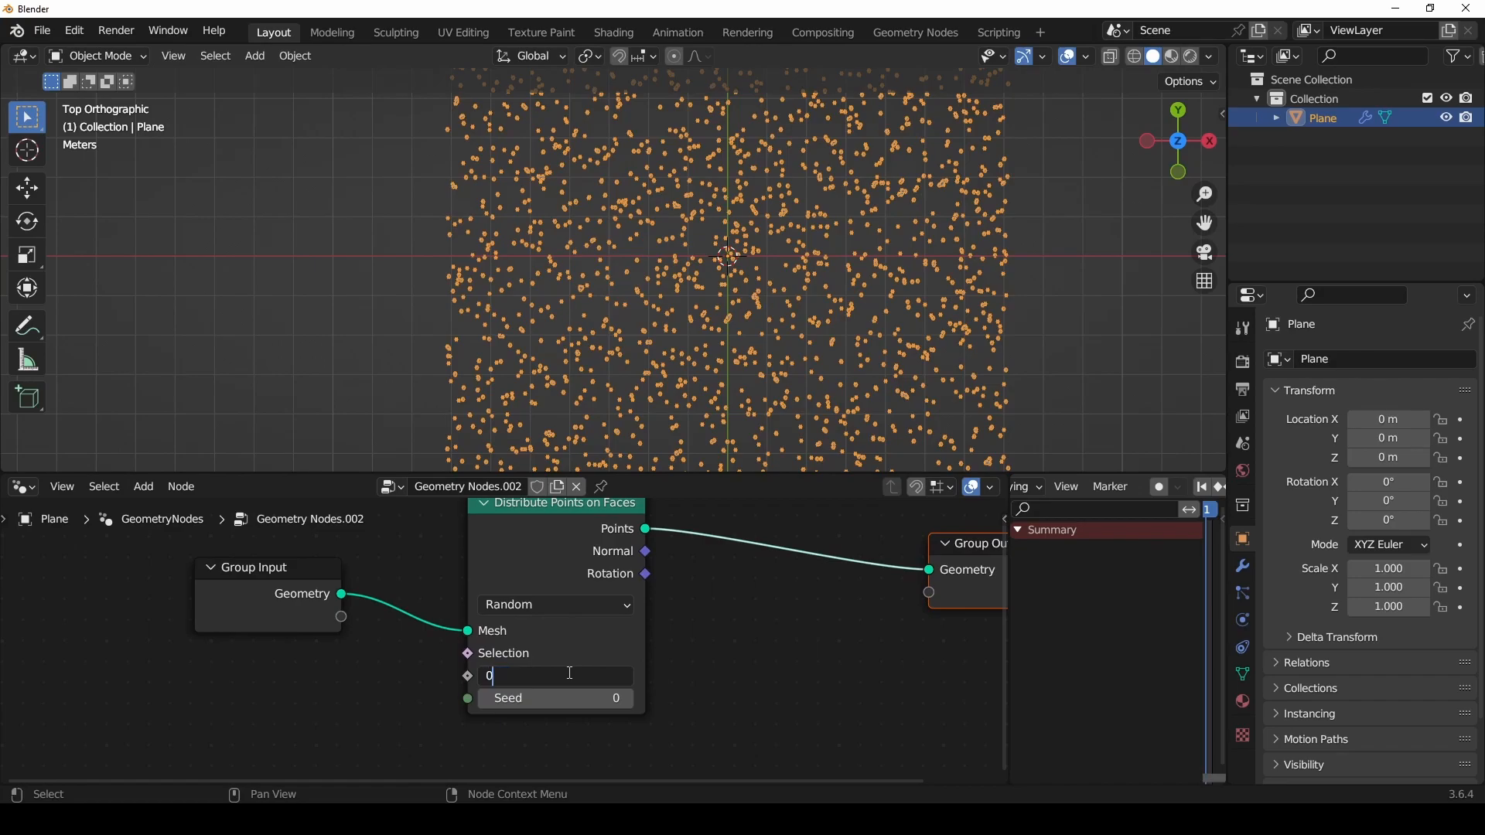
text(.1)
key(Return)
Step: Examine the sparse points scattered around the world origin from the top view
scroll(713, 316, up, 5)
shift+middle_drag(746, 211, 574, 302)
scroll(741, 312, up, 4)
scroll(840, 281, down, 6)
shift+middle_drag(733, 308, 851, 378)
scroll(851, 379, down, 3)
scroll(851, 376, down, 1)
shift+middle_drag(794, 329, 798, 356)
scroll(805, 358, up, 3)
scroll(807, 359, up, 5)
shift+middle_drag(885, 331, 650, 209)
shift+middle_drag(818, 295, 670, 183)
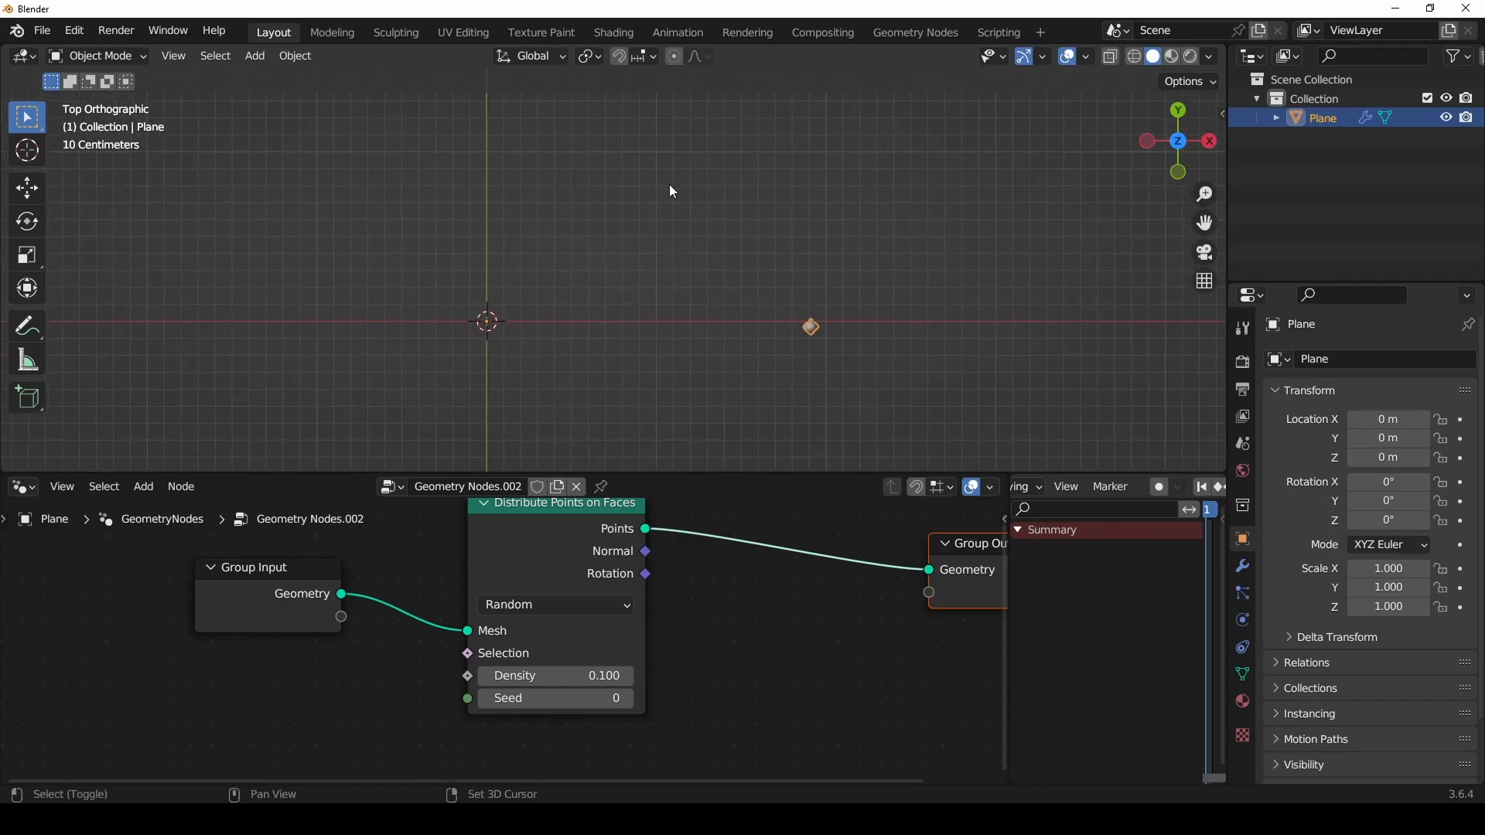
shift+middle_drag(737, 252, 832, 339)
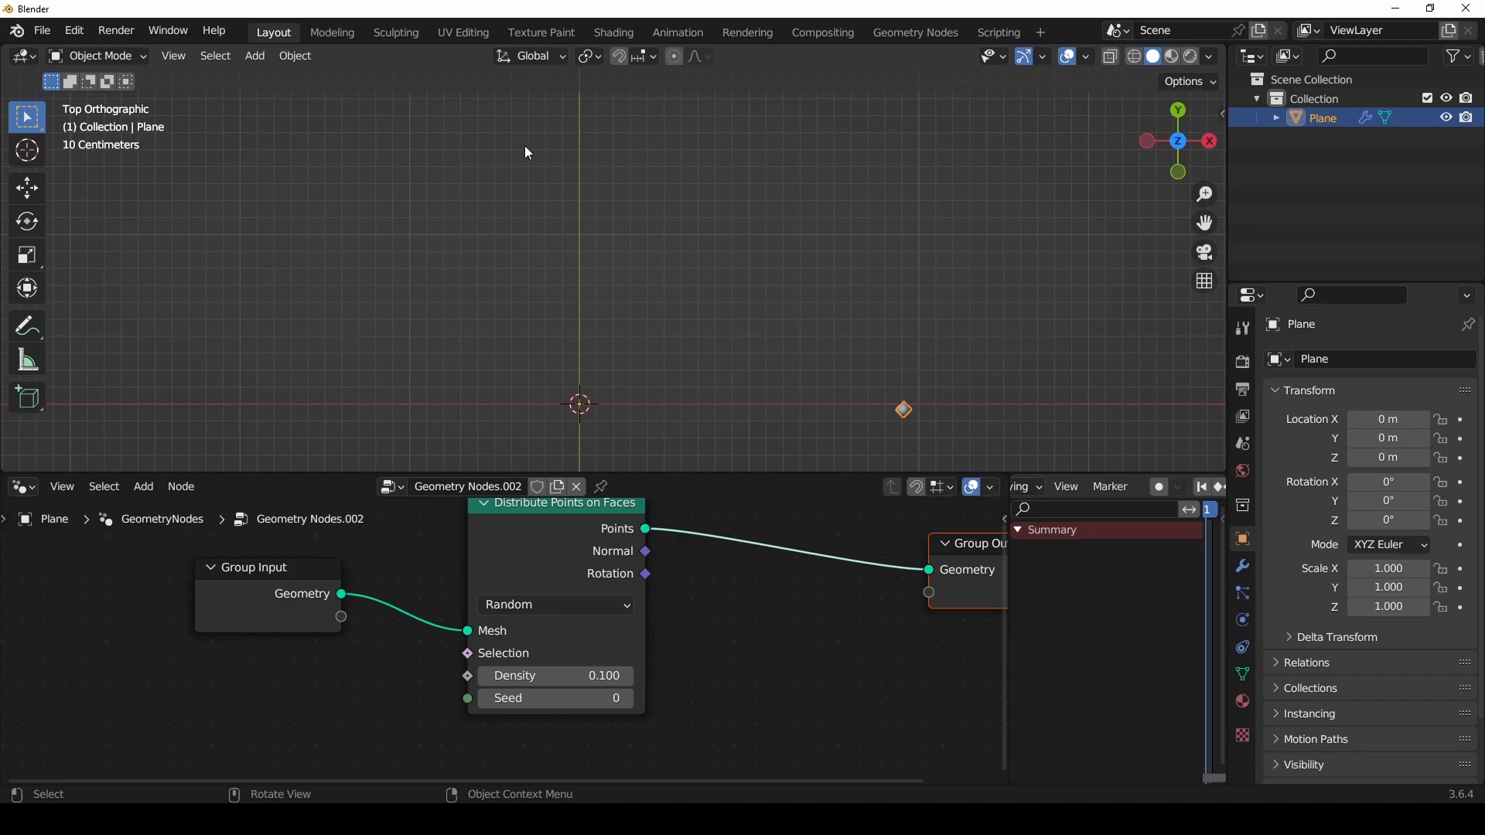
scroll(685, 257, down, 2)
shift+middle_drag(706, 319, 501, 183)
scroll(890, 258, up, 5)
drag(447, 126, 846, 422)
drag(519, 158, 797, 398)
scroll(686, 272, down, 8)
scroll(699, 255, up, 2)
scroll(668, 247, down, 2)
shift+middle_drag(705, 215, 648, 273)
drag(659, 269, 797, 378)
click(660, 239)
shift+middle_drag(663, 245, 742, 293)
scroll(613, 273, down, 4)
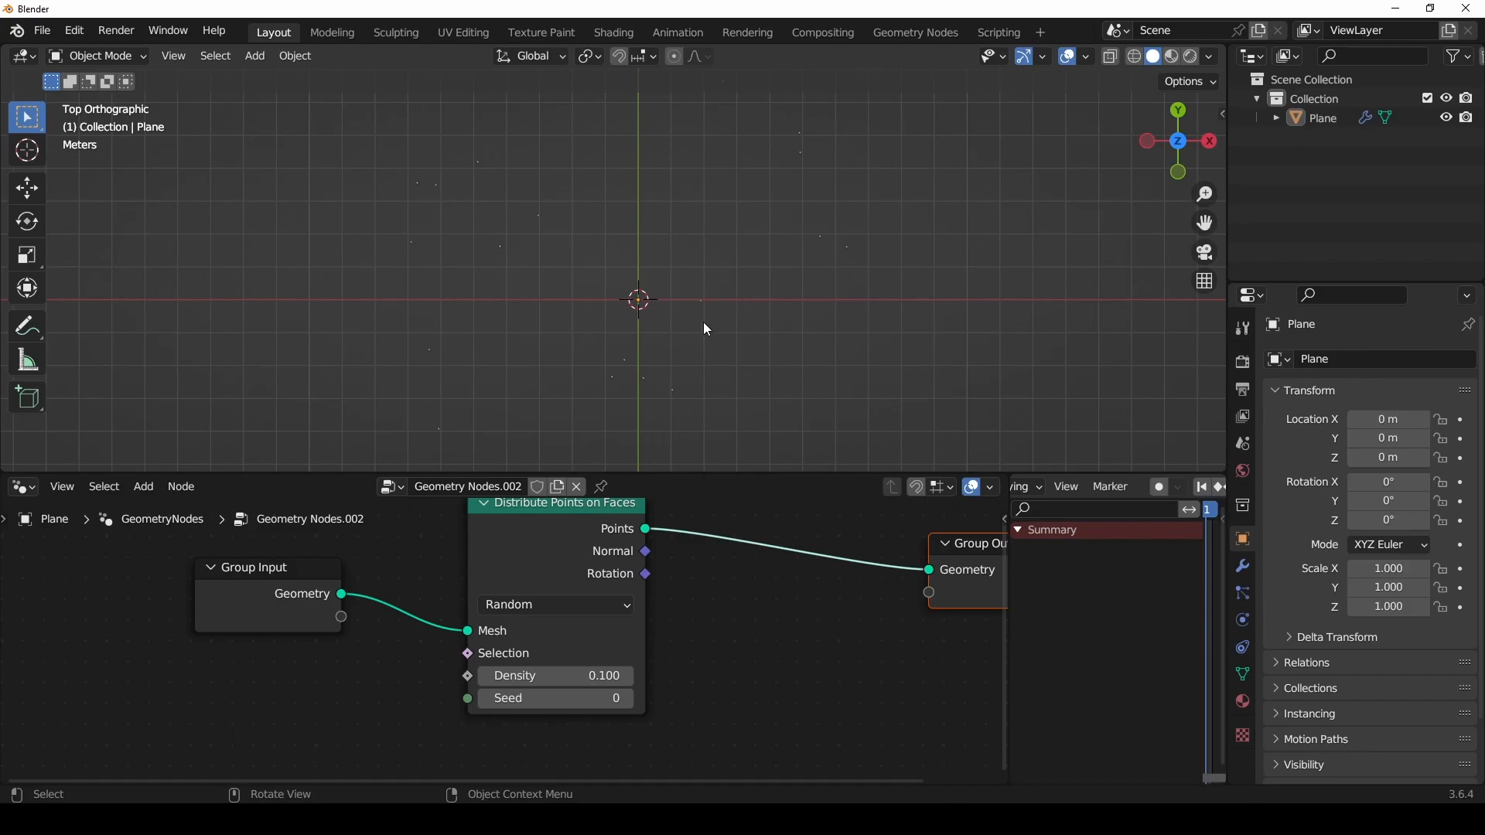
scroll(703, 324, up, 8)
shift+middle_drag(787, 330, 685, 268)
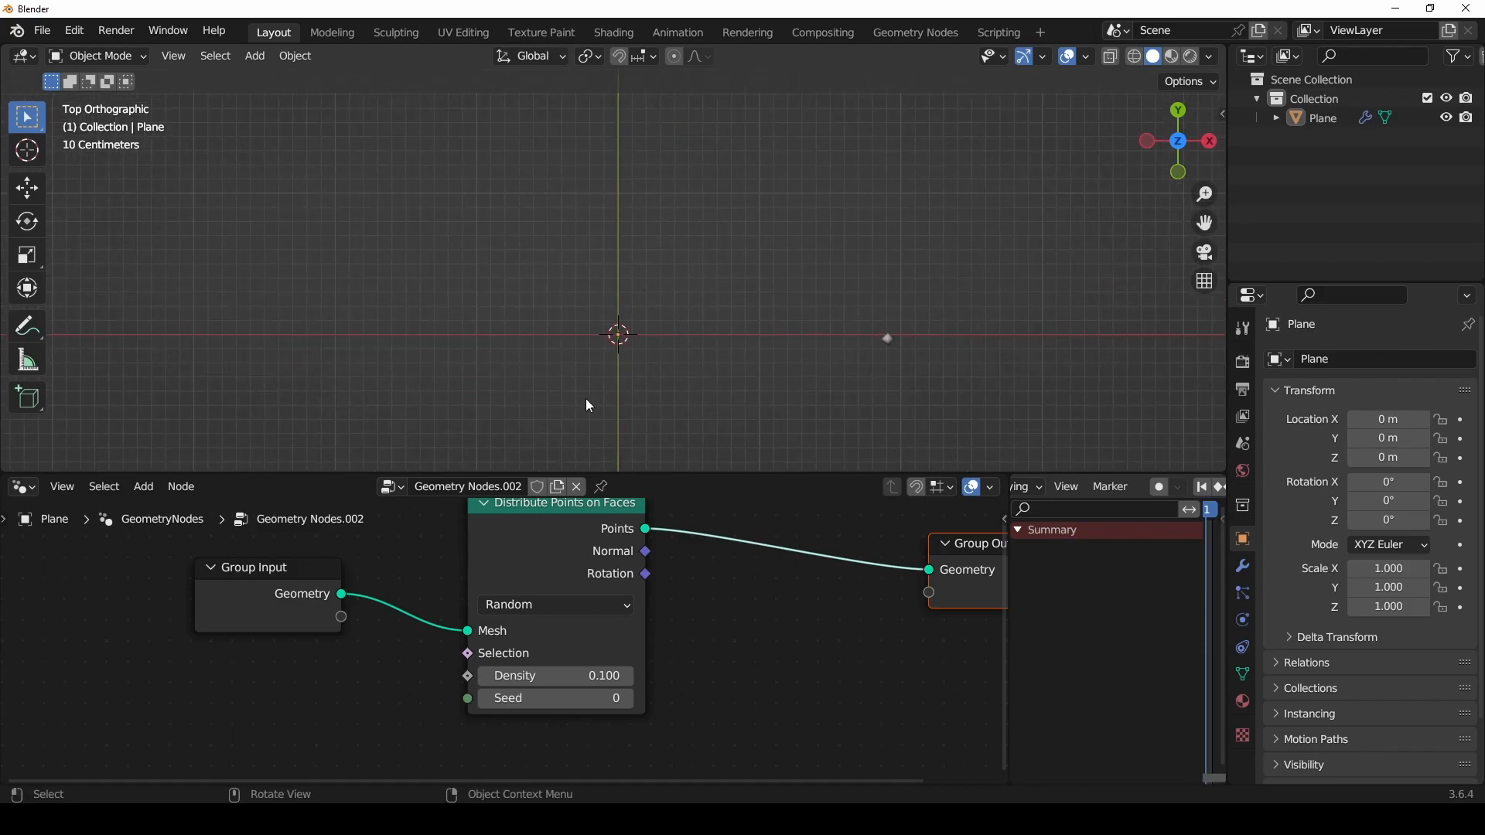
Step: Add an ico sphere mesh at the world origin, in the middle of the scattered points
scroll(604, 298, down, 2)
shift+middle_drag(604, 297, 671, 288)
scroll(658, 279, down, 4)
key(shift+a)
mouse_move(607, 266)
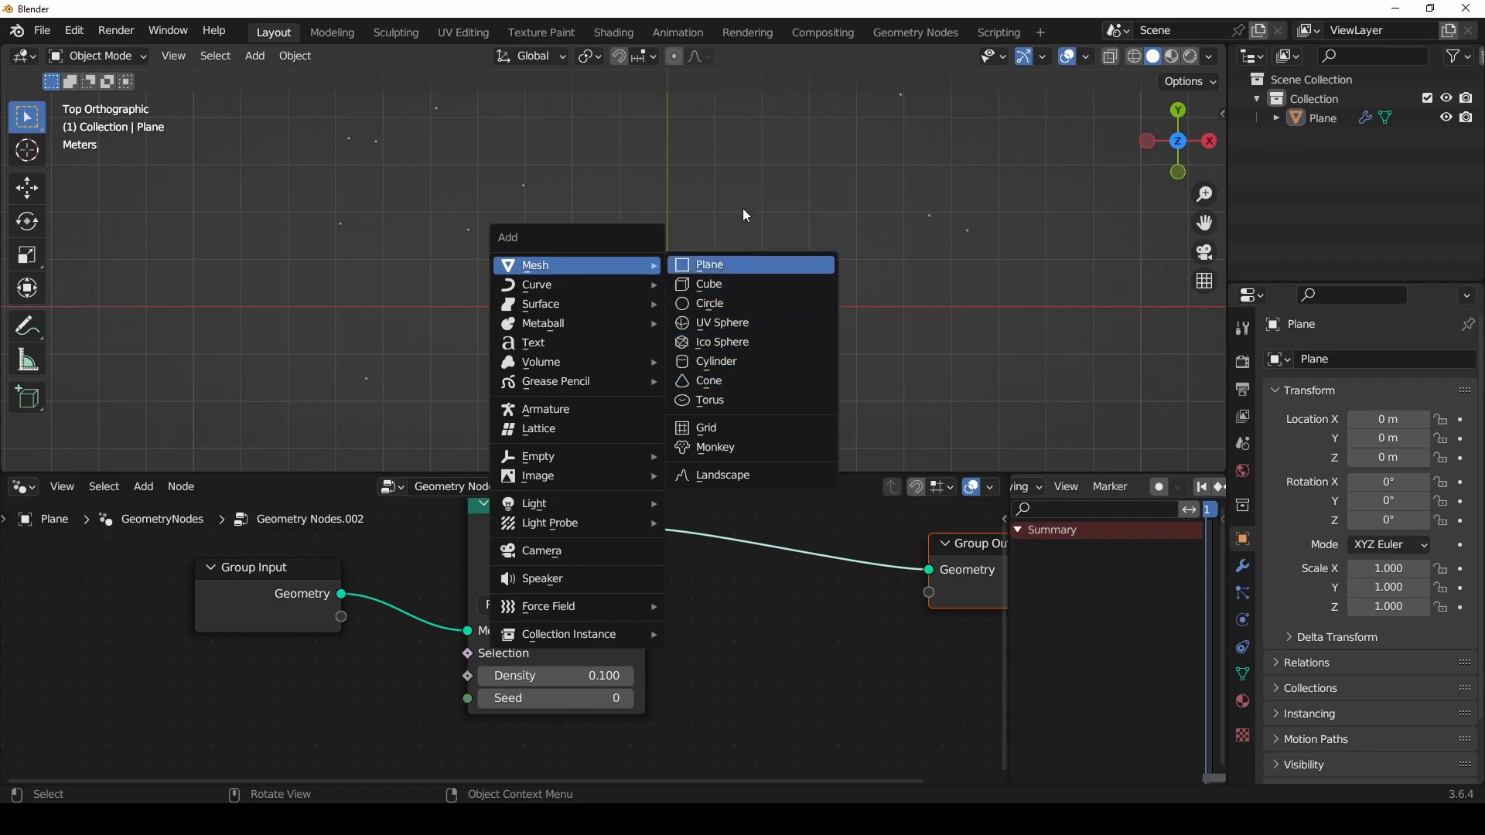
click(740, 342)
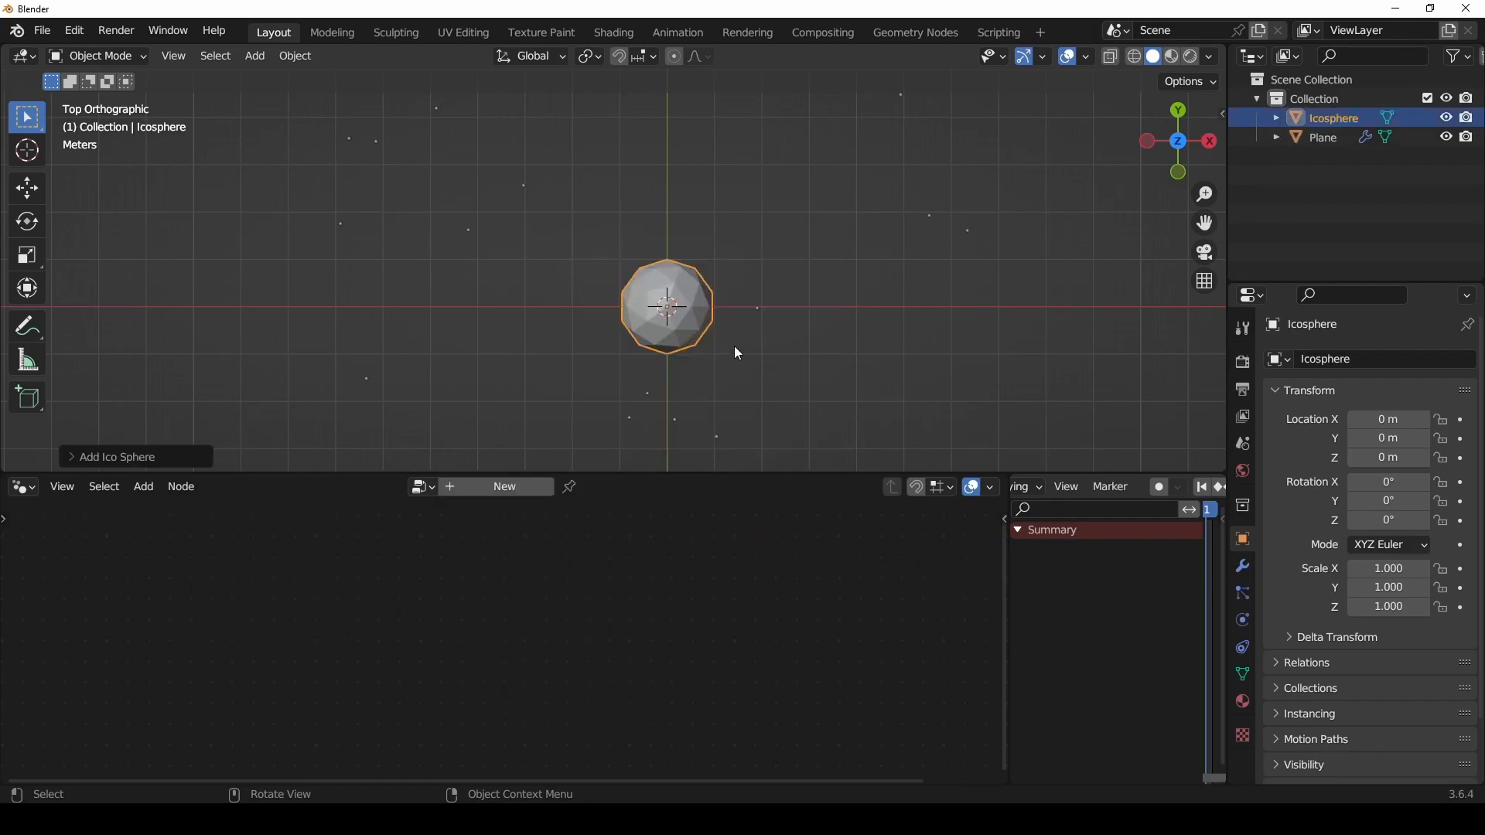
Step: Reopen the Plane's node tree and bring the Icosphere into it as an Object Info node below the other nodes
drag(1332, 119, 427, 625)
click(1313, 139)
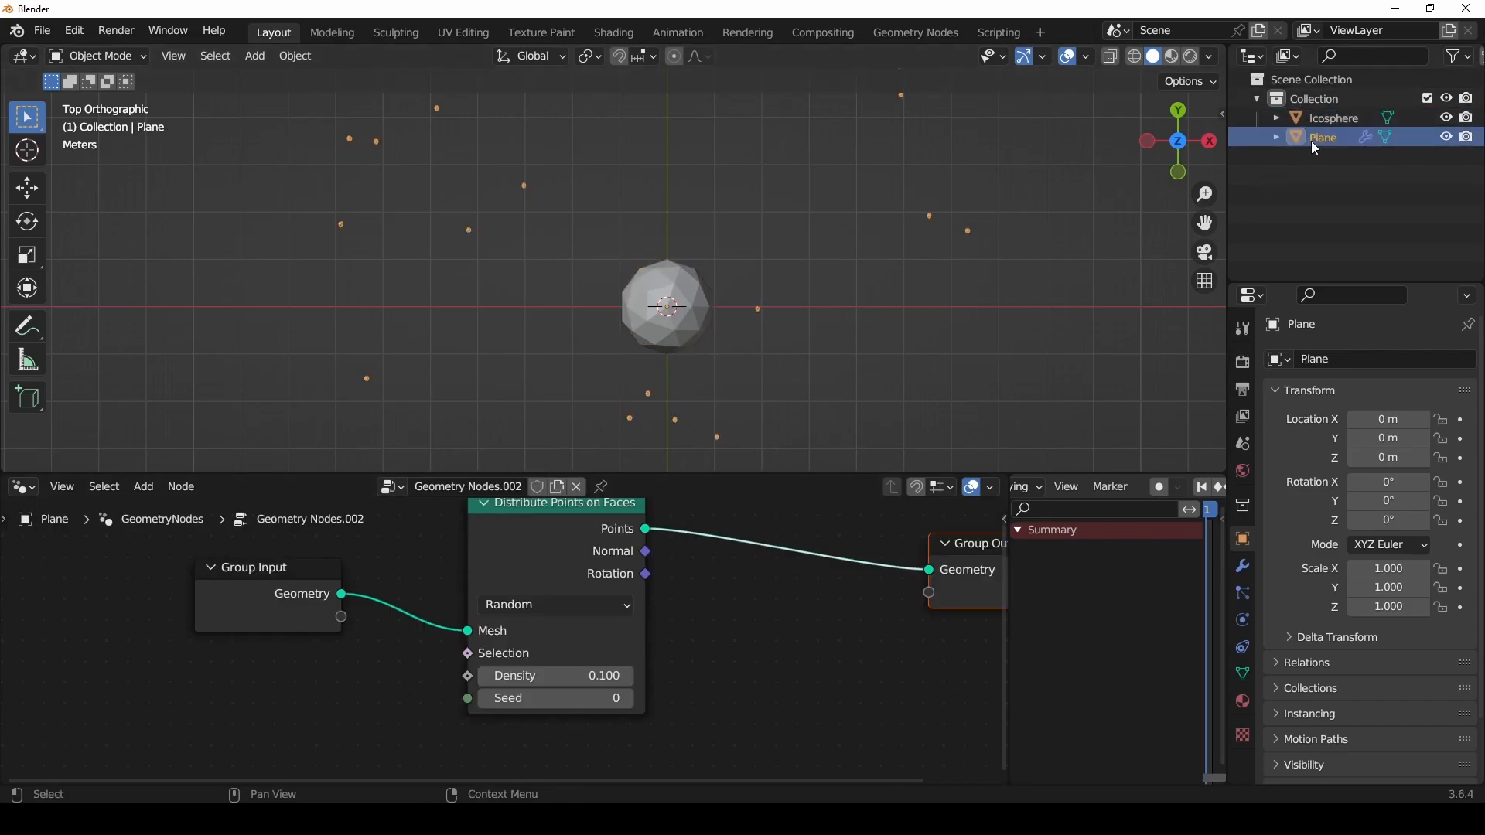
scroll(608, 573, down, 1)
middle_drag(598, 600, 689, 611)
scroll(766, 608, down, 2)
click(881, 623)
middle_drag(882, 622, 768, 614)
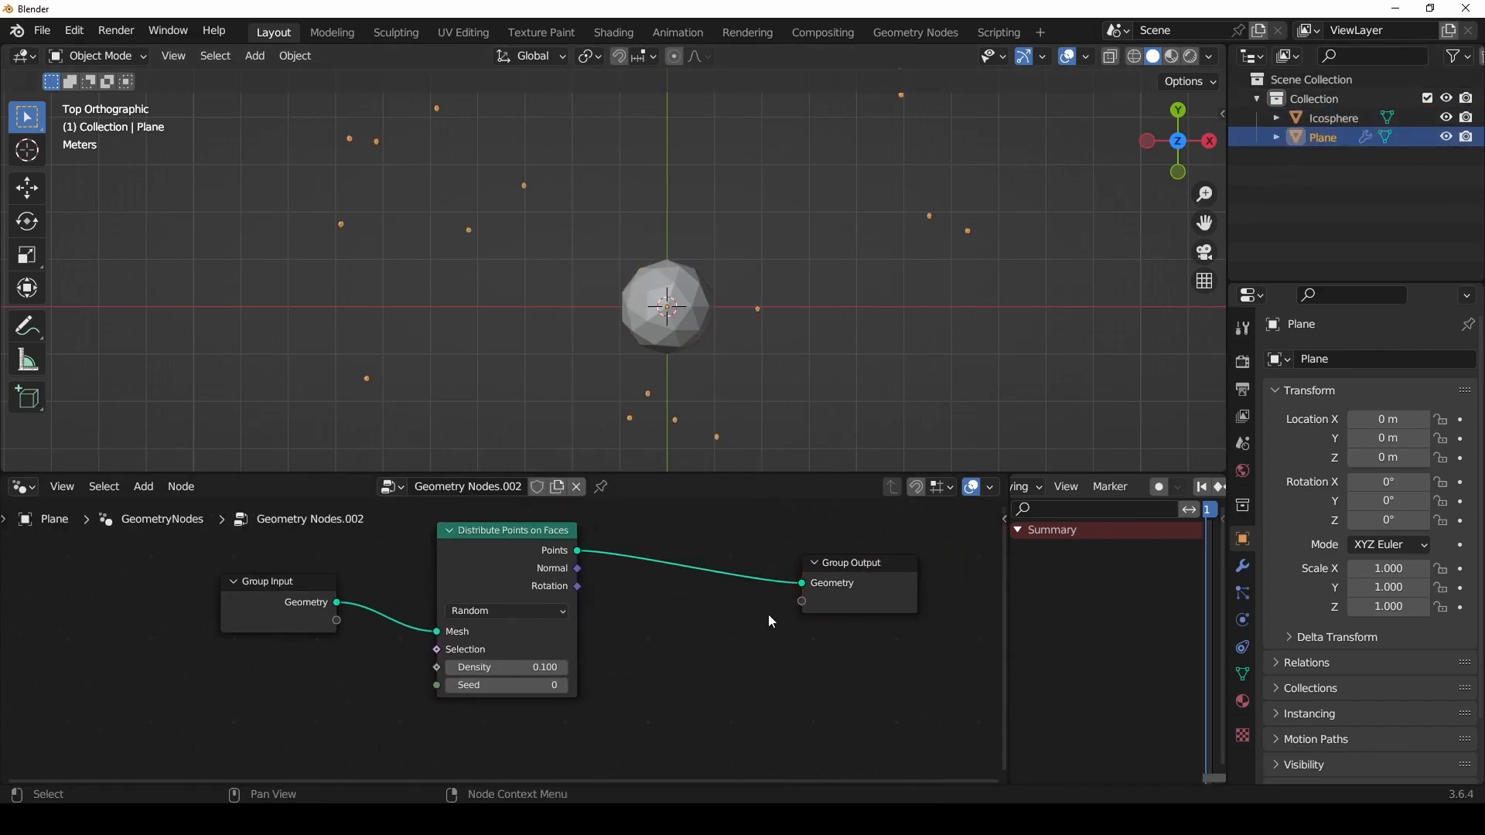
middle_drag(605, 616, 824, 596)
scroll(823, 596, down, 1)
drag(1339, 119, 566, 681)
shift+middle_drag(566, 681, 648, 623)
scroll(583, 552, up, 5)
Step: Move the Group Input and Distribute Points on Faces nodes farther away from the Group Output node
drag(350, 537, 665, 762)
shift+middle_drag(717, 703, 542, 780)
scroll(486, 675, down, 3)
drag(252, 547, 672, 729)
key(g)
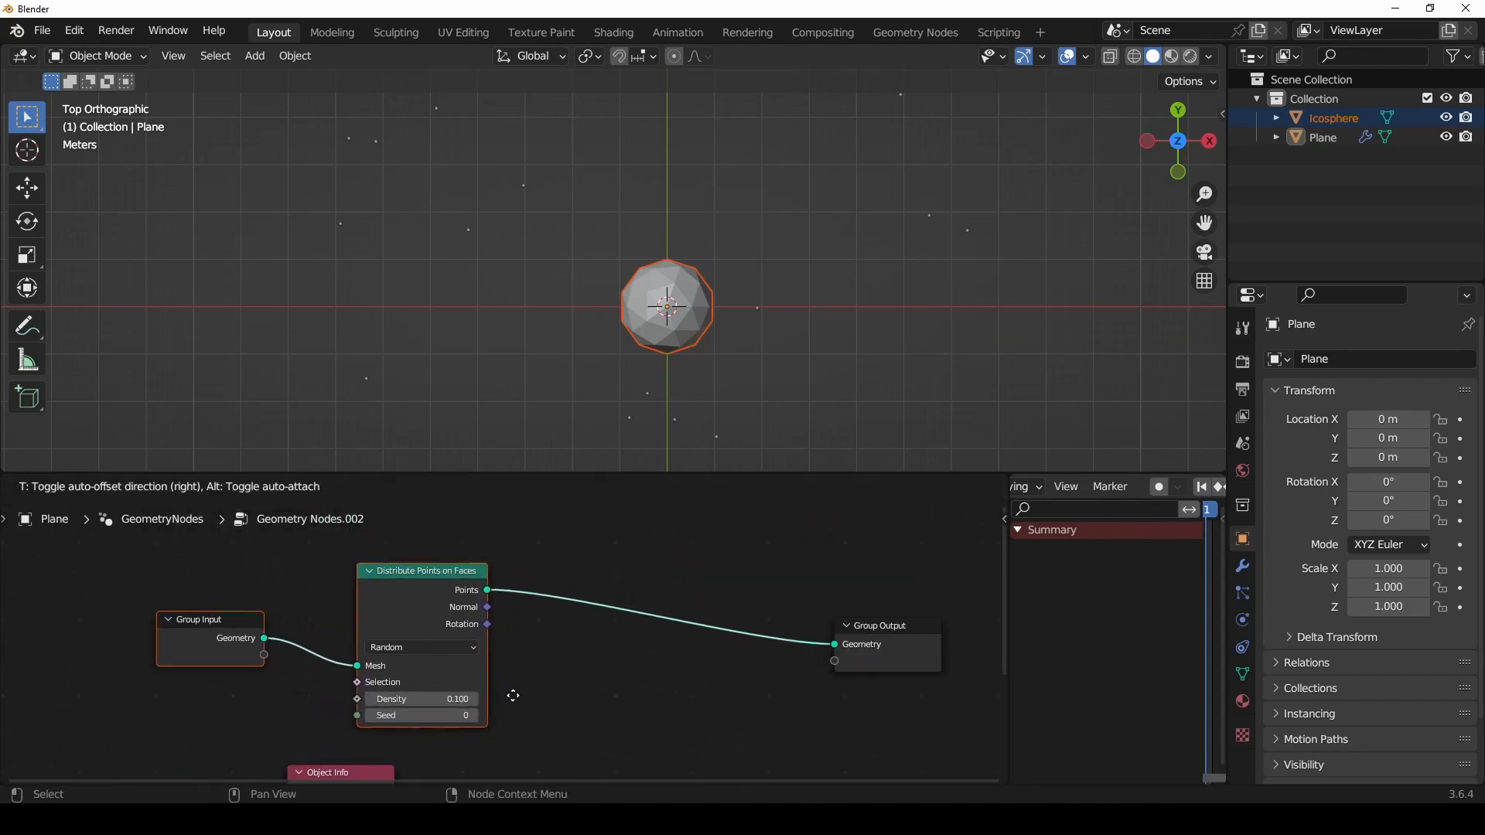
click(494, 689)
middle_drag(503, 656, 464, 672)
scroll(672, 425, up, 2)
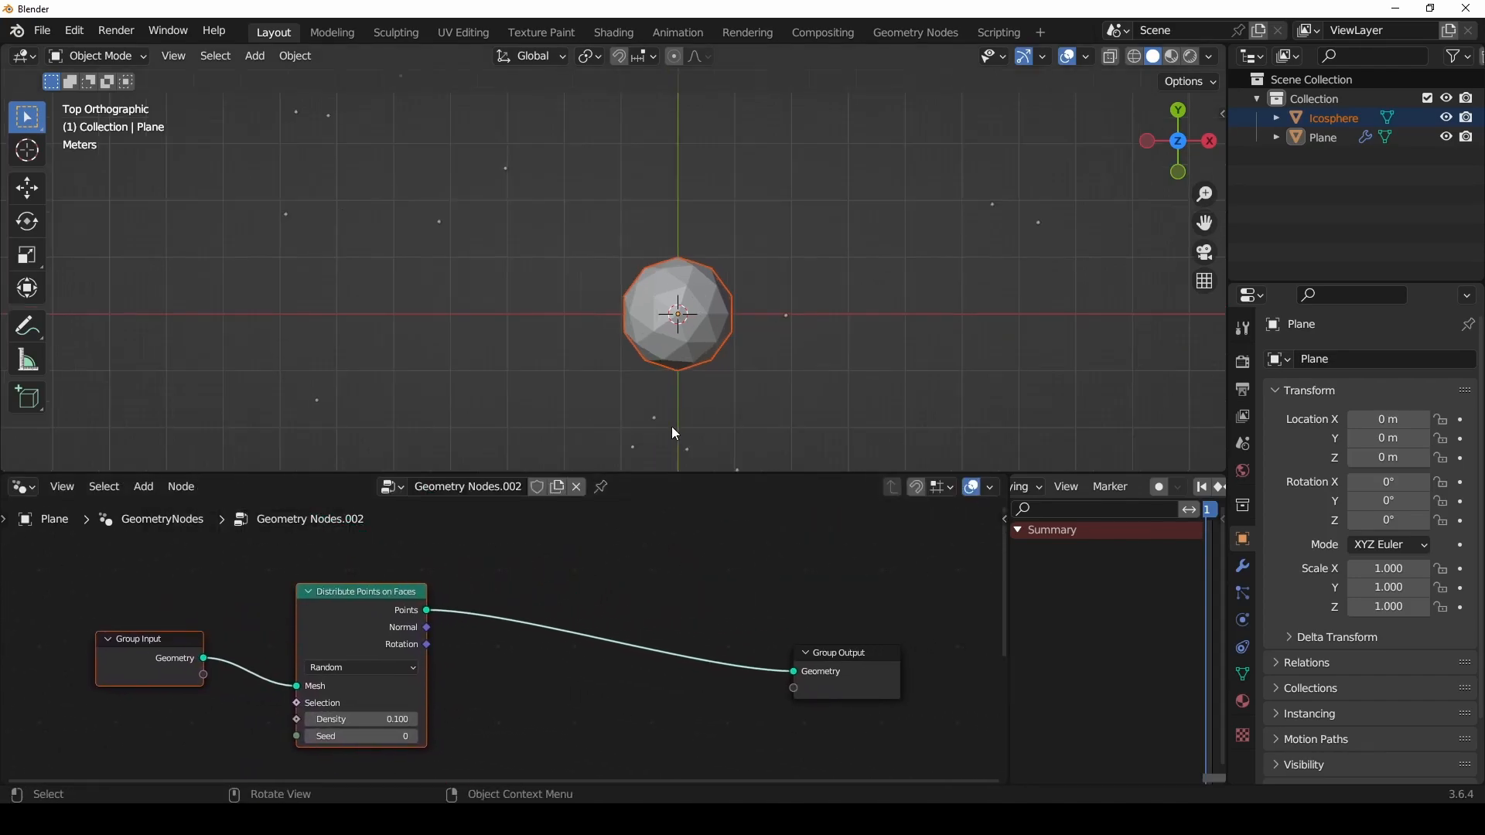
Step: Select the plane and insert a Set Point Radius node between Distribute Points on Faces and Group Output
click(818, 328)
scroll(826, 367, up, 3)
shift+middle_drag(871, 365, 739, 338)
scroll(739, 338, down, 2)
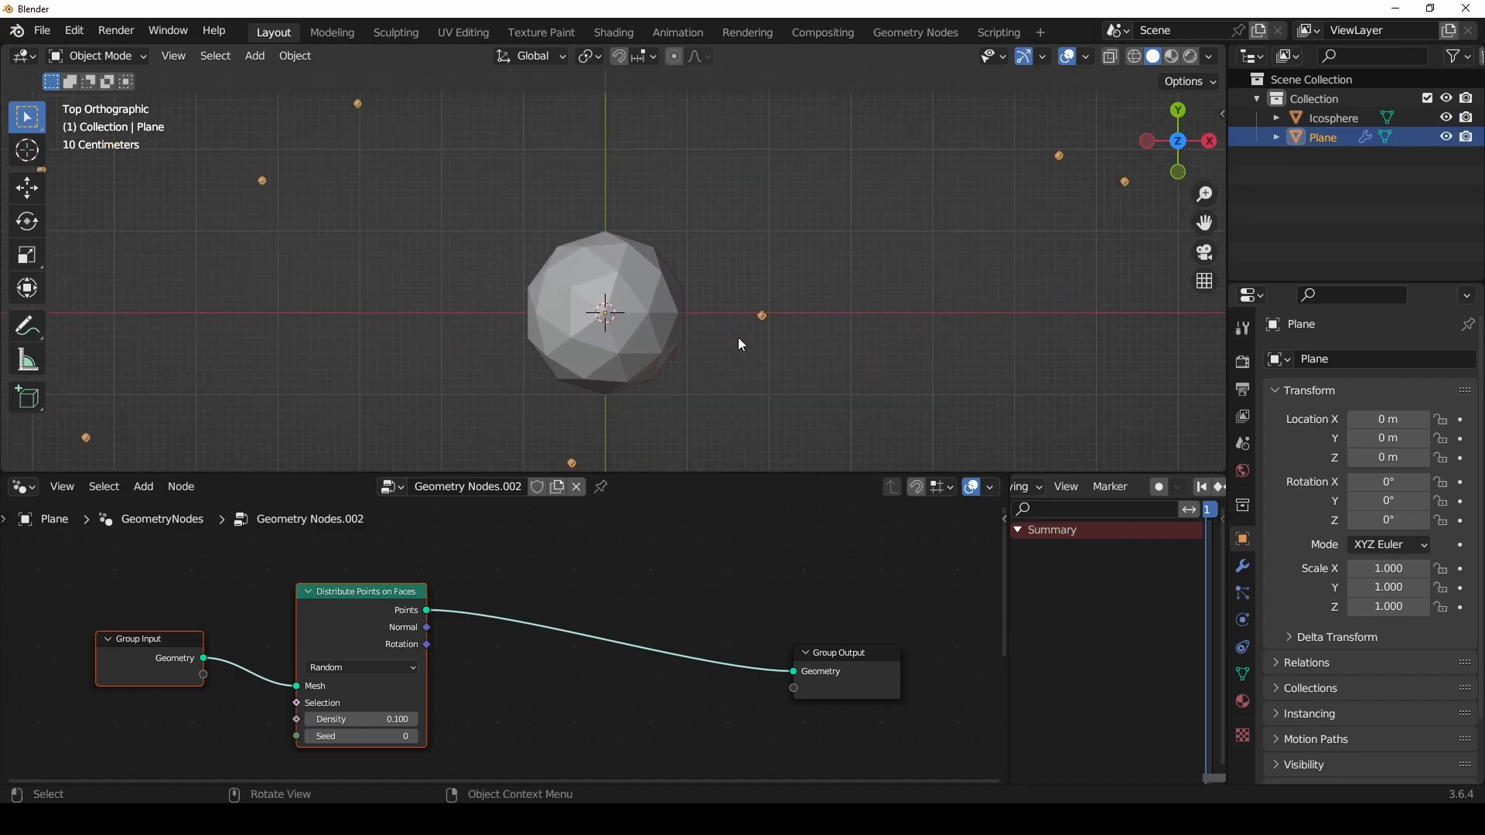
drag(426, 611, 602, 660)
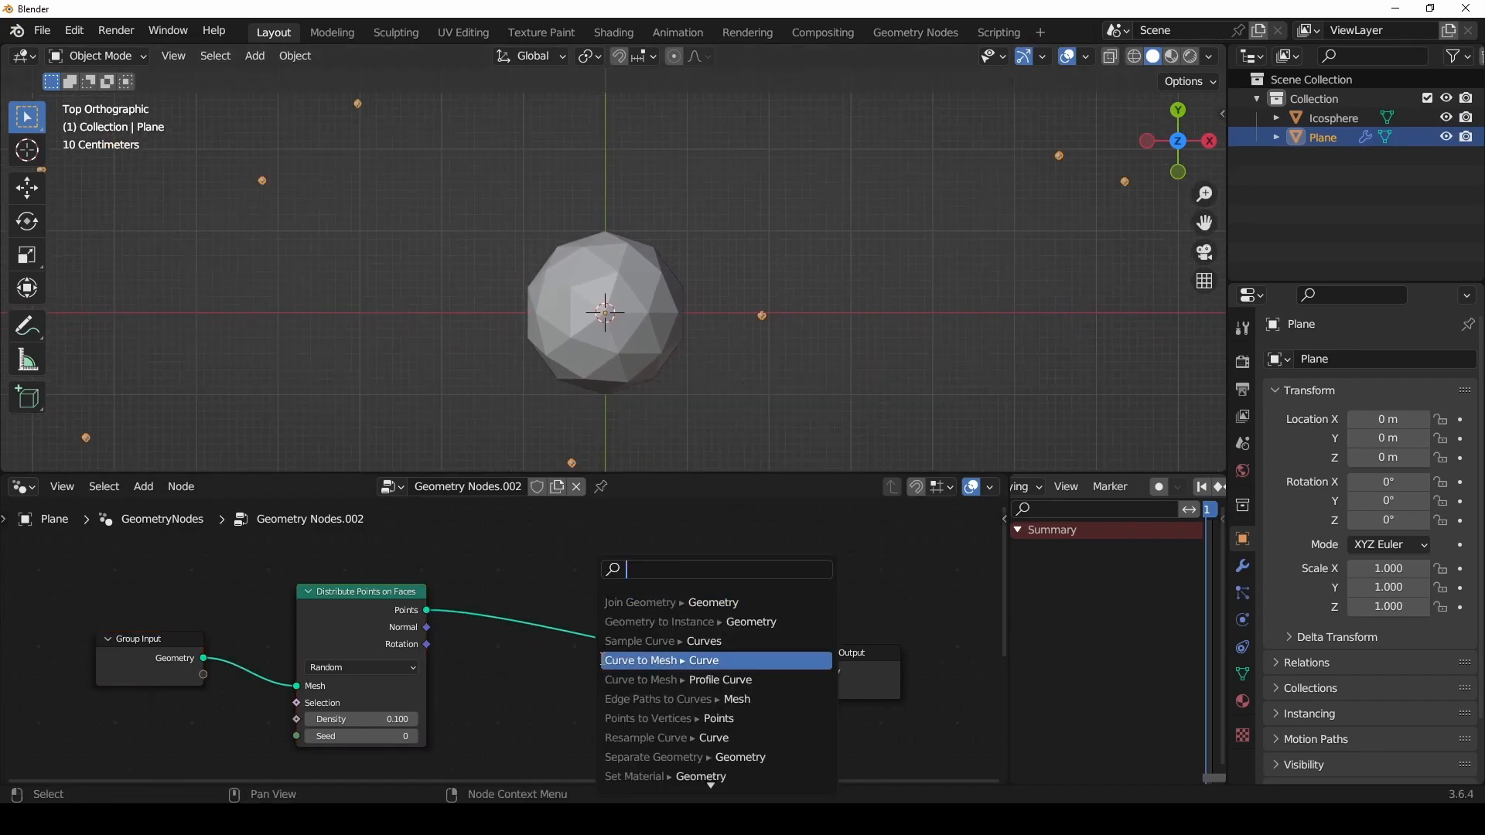
text(radio)
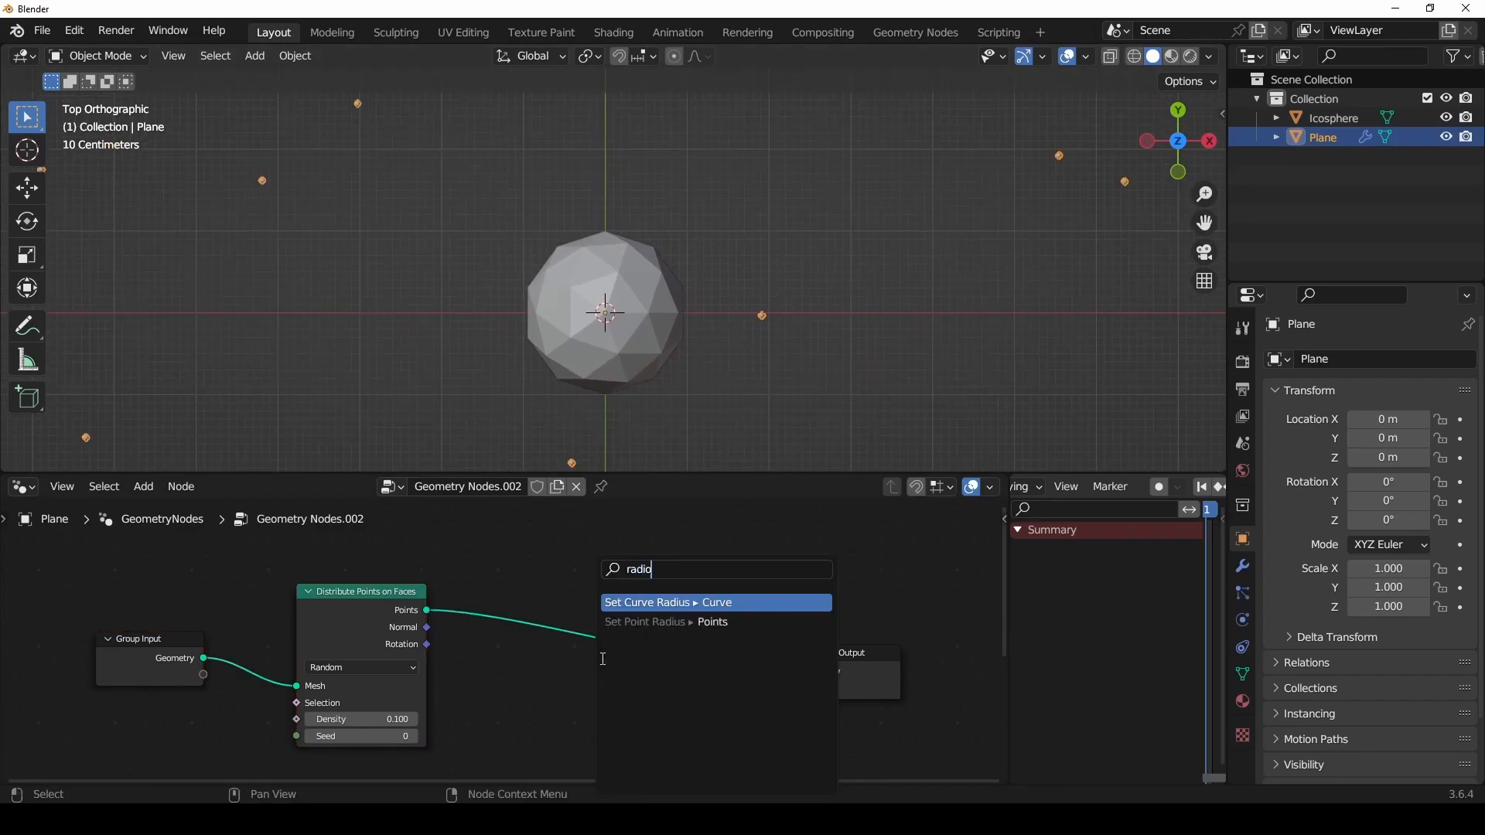
key(Down)
key(Return)
click(464, 636)
drag(570, 646, 588, 654)
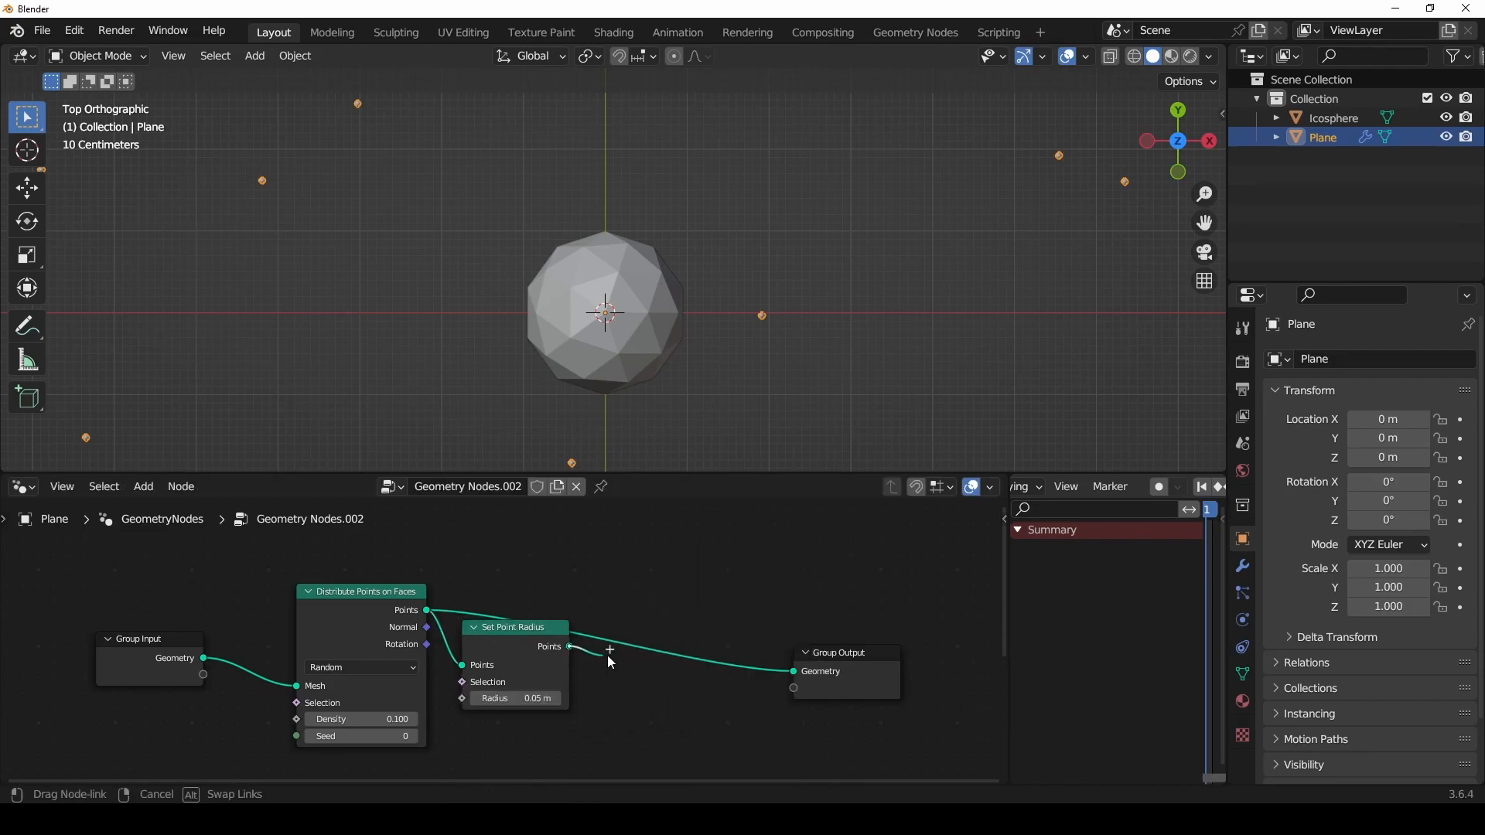
drag(796, 669, 794, 671)
Step: Set the point radius to 0.39 m and raise the Set Point Radius node level with Distribute Points on Faces
click(515, 707)
drag(514, 700, 541, 699)
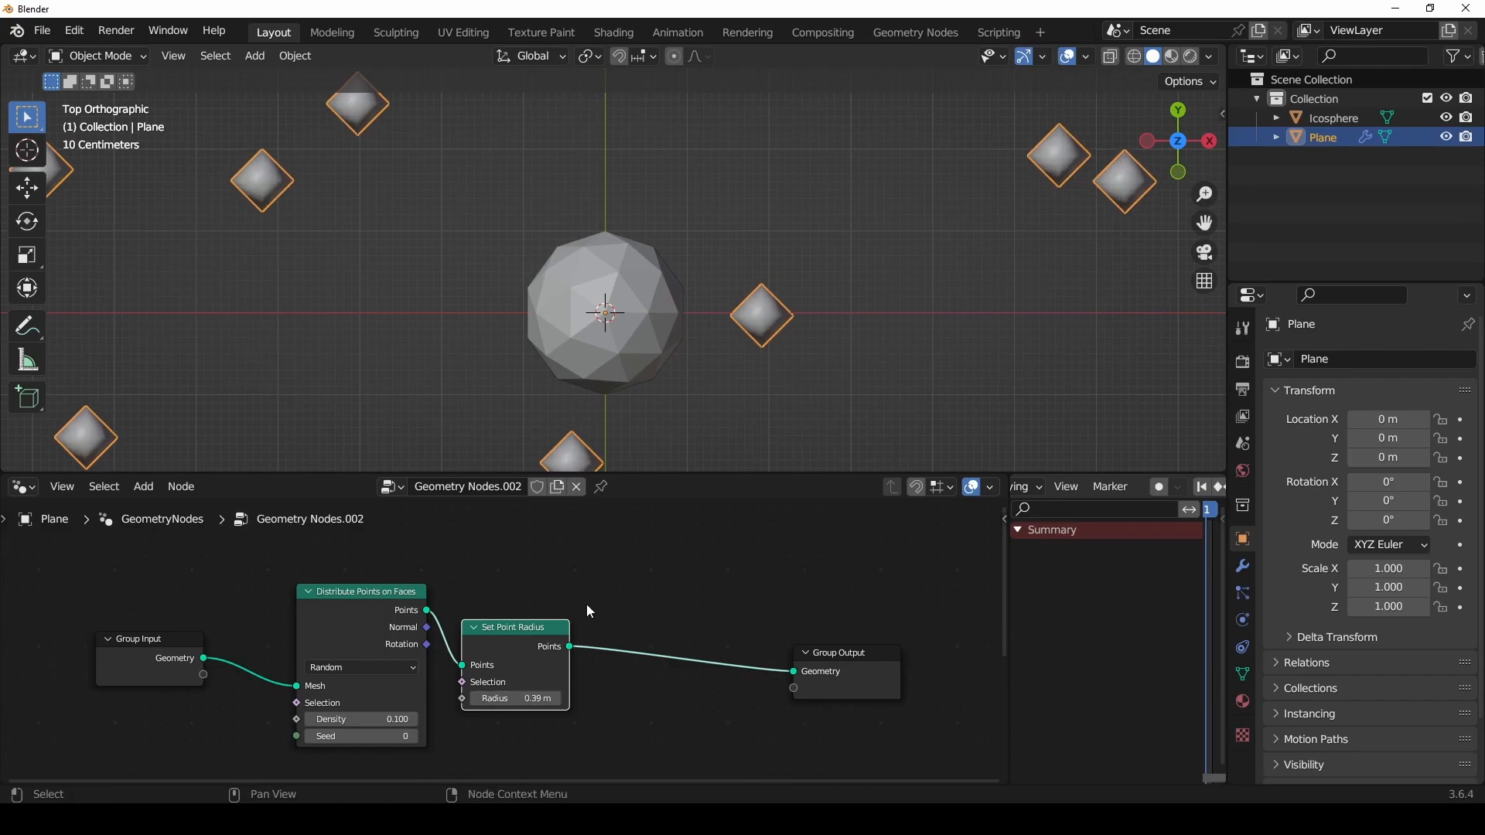
middle_drag(586, 603, 698, 594)
drag(647, 623, 645, 571)
Step: Shift the Group Input, Distribute Points on Faces and Set Point Radius nodes together to free space before Group Output
shift+middle_drag(730, 640, 563, 630)
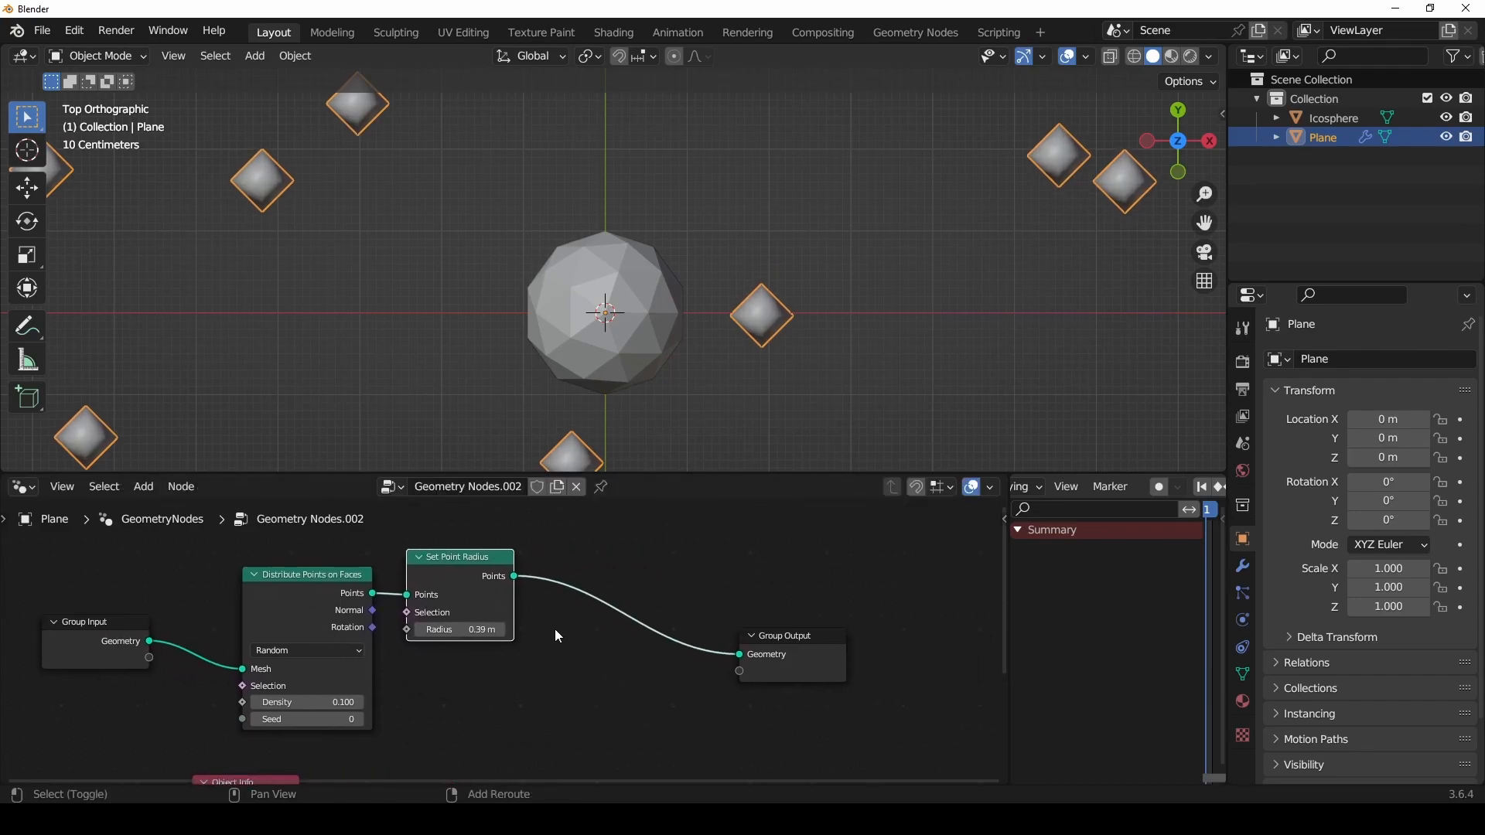
scroll(563, 630, down, 3)
drag(155, 555, 512, 710)
key(g)
click(351, 693)
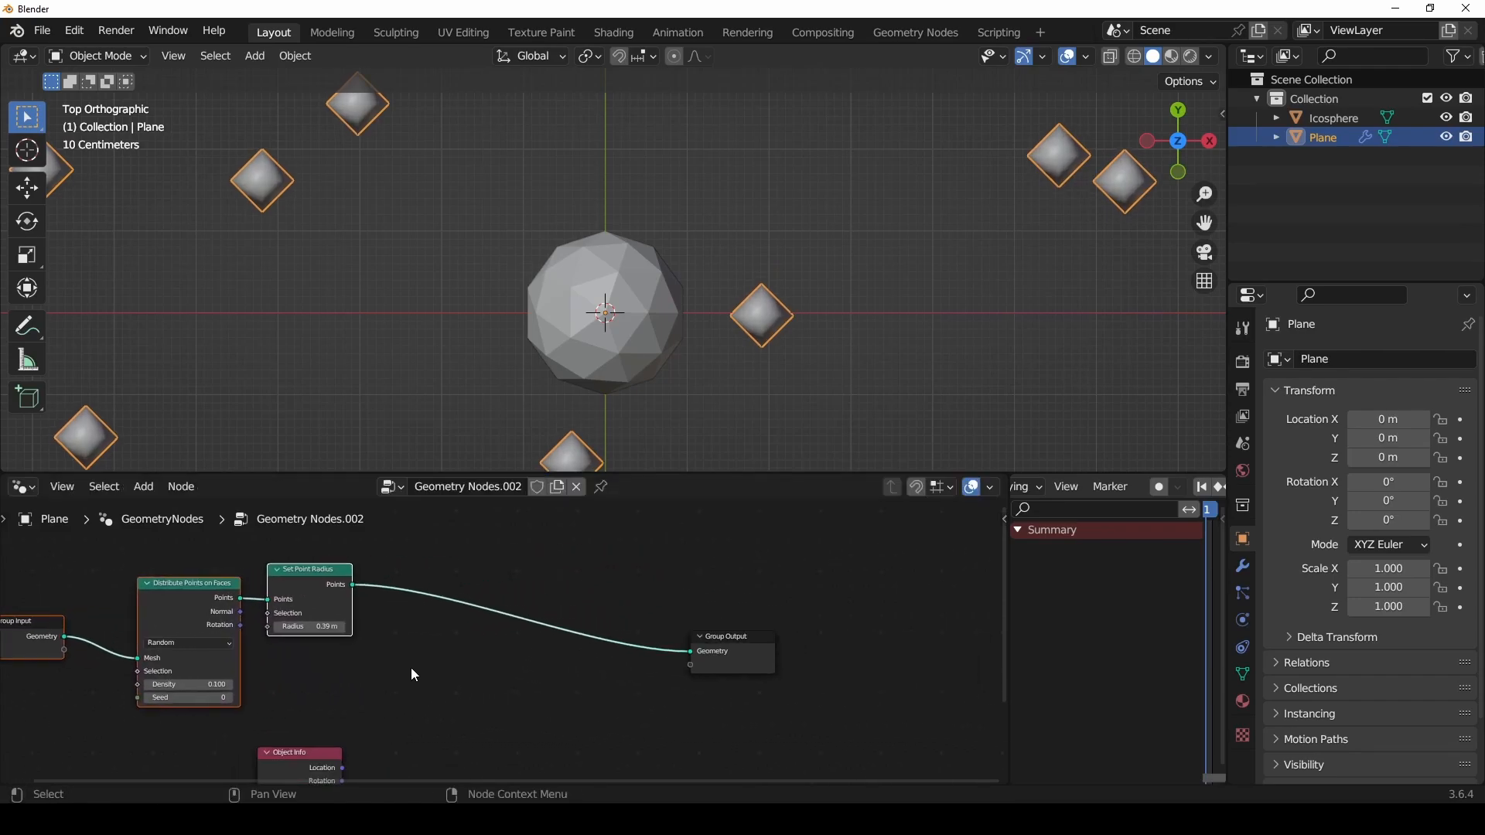
Step: Reselect the plane and insert a Simulation Zone between Set Point Radius and Group Output
middle_drag(410, 667, 525, 546)
click(607, 266)
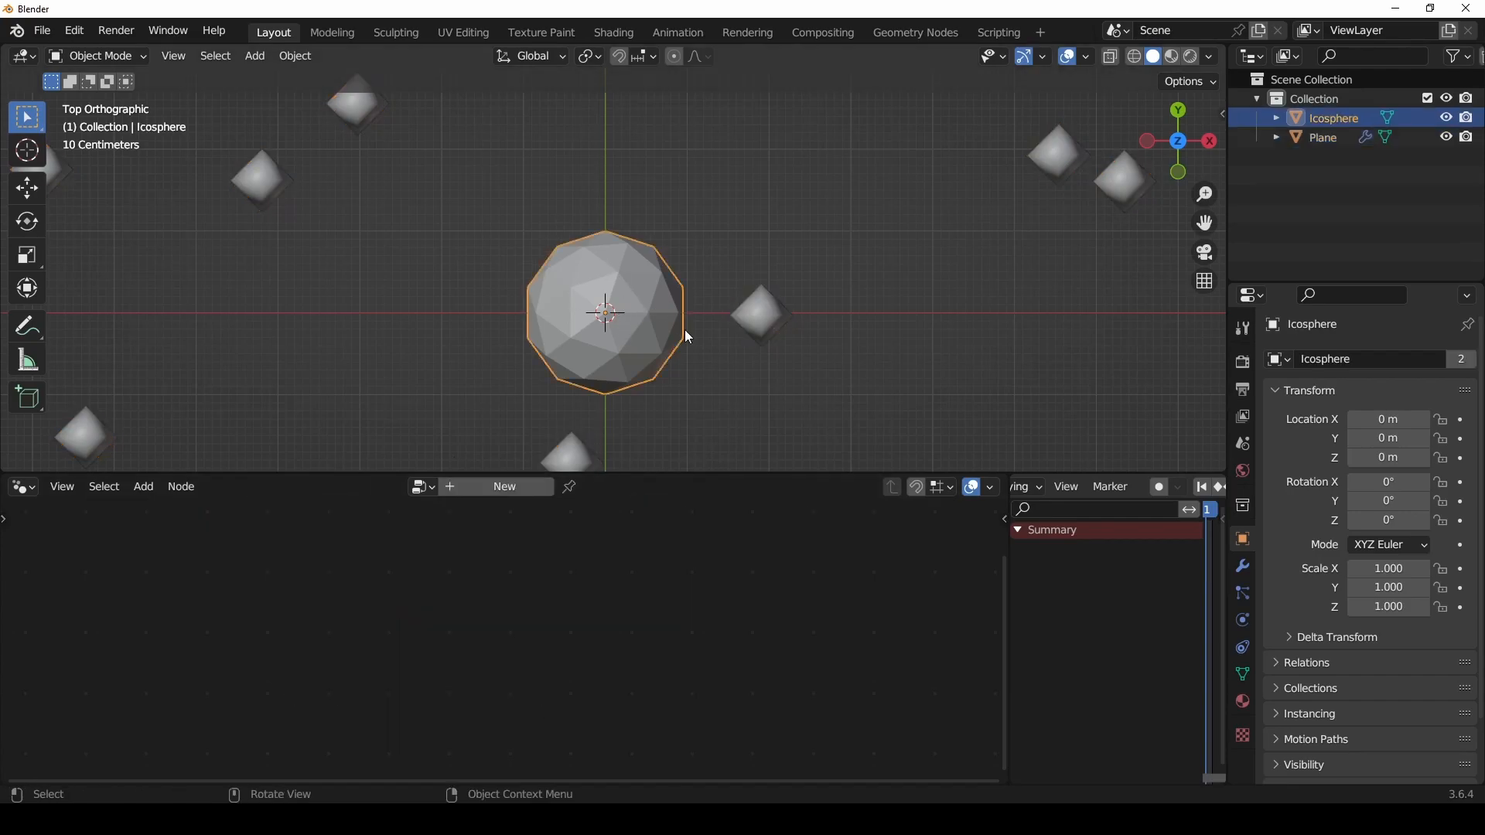
click(735, 314)
shift+middle_drag(515, 581, 577, 726)
shift+middle_drag(642, 675, 562, 680)
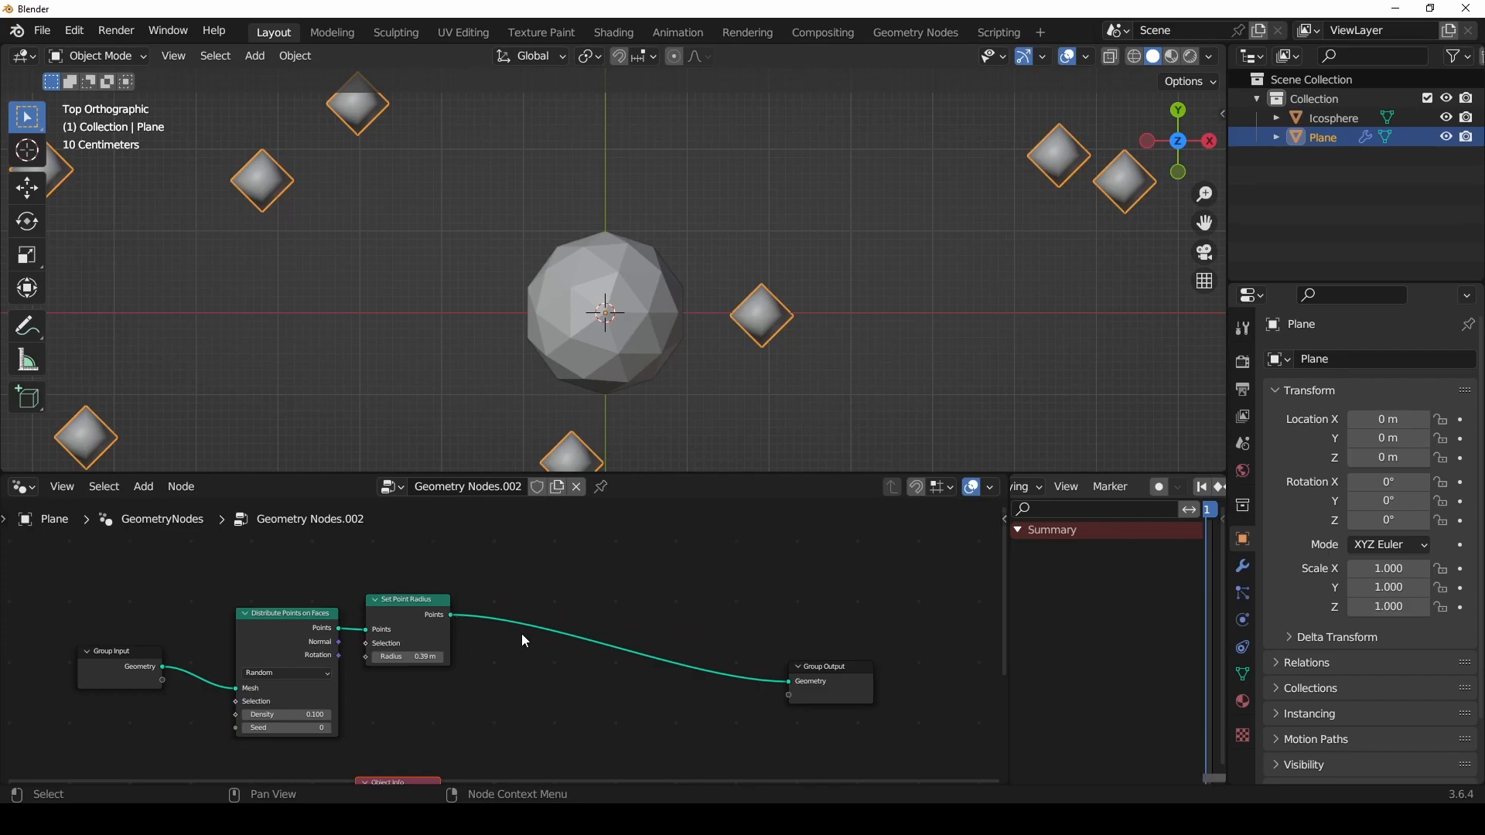
key(shift+a)
click(537, 414)
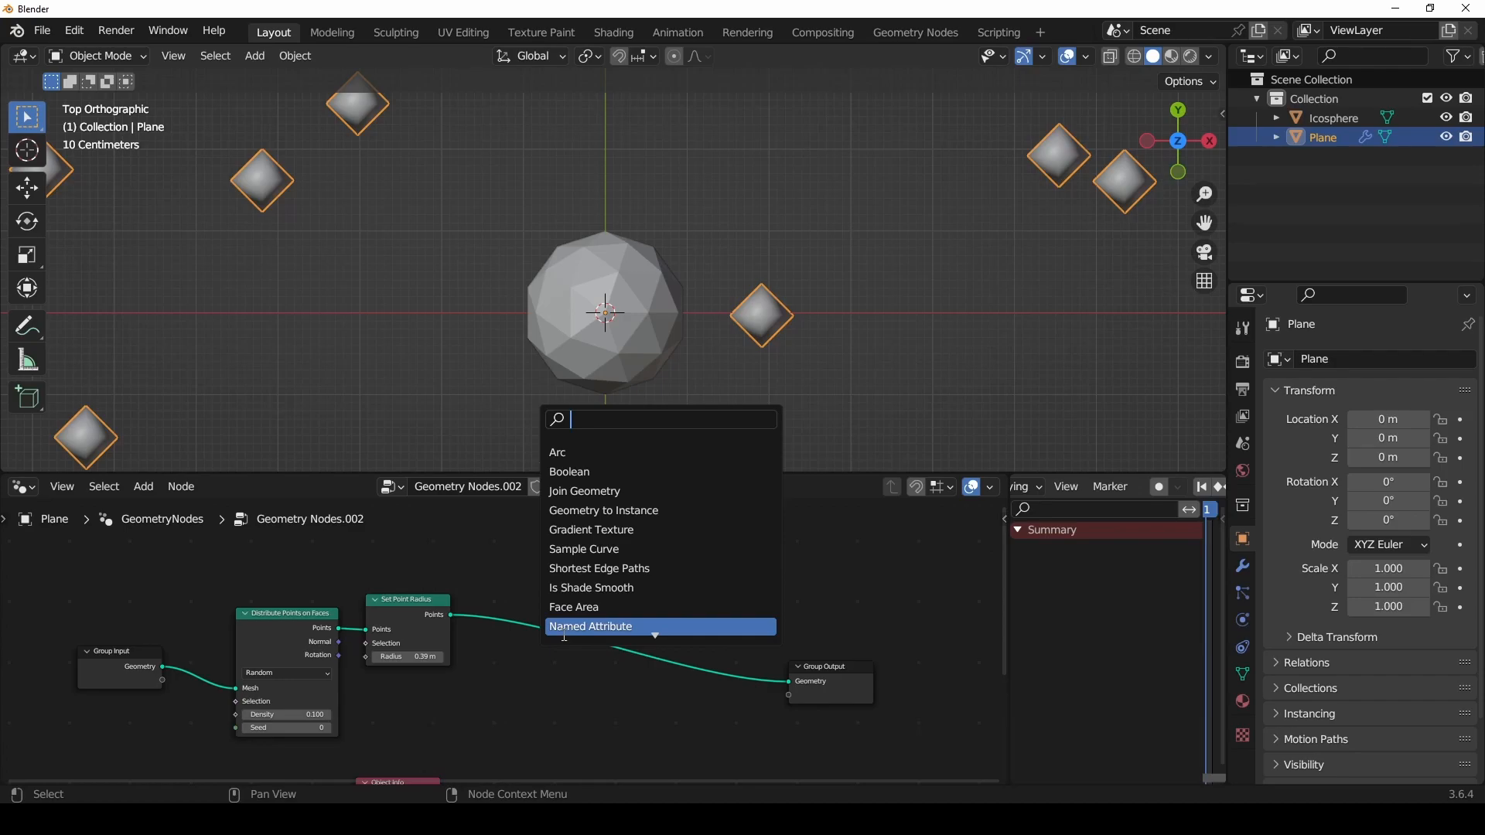
text(zone)
key(Return)
click(596, 676)
Step: Play the animation to preview the points with the simulation zone in place
scroll(597, 675, up, 7)
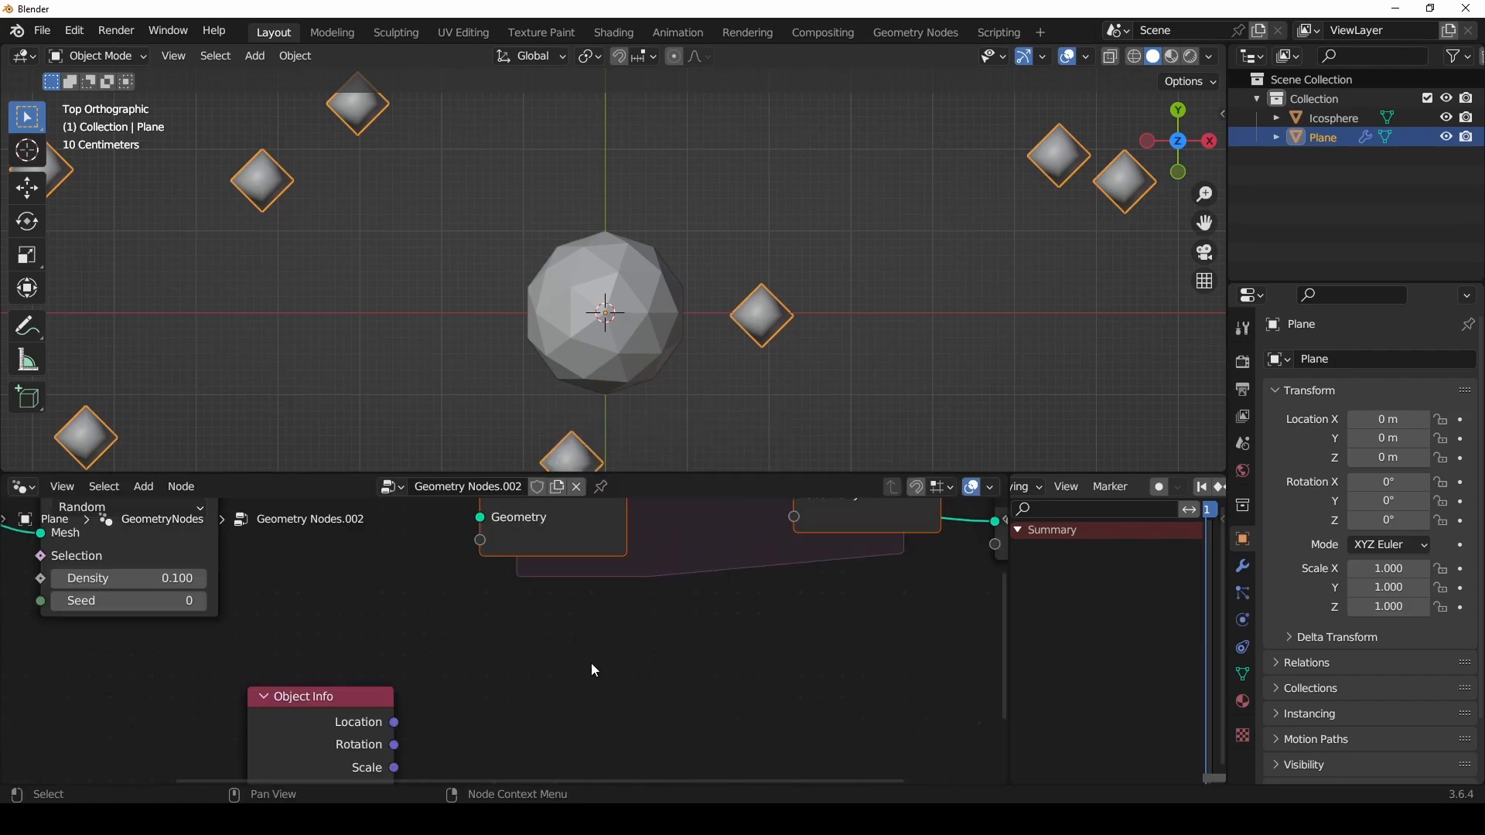
scroll(595, 675, down, 5)
scroll(725, 671, up, 3)
drag(715, 587, 769, 665)
middle_drag(504, 619, 705, 644)
scroll(560, 628, down, 3)
key(space)
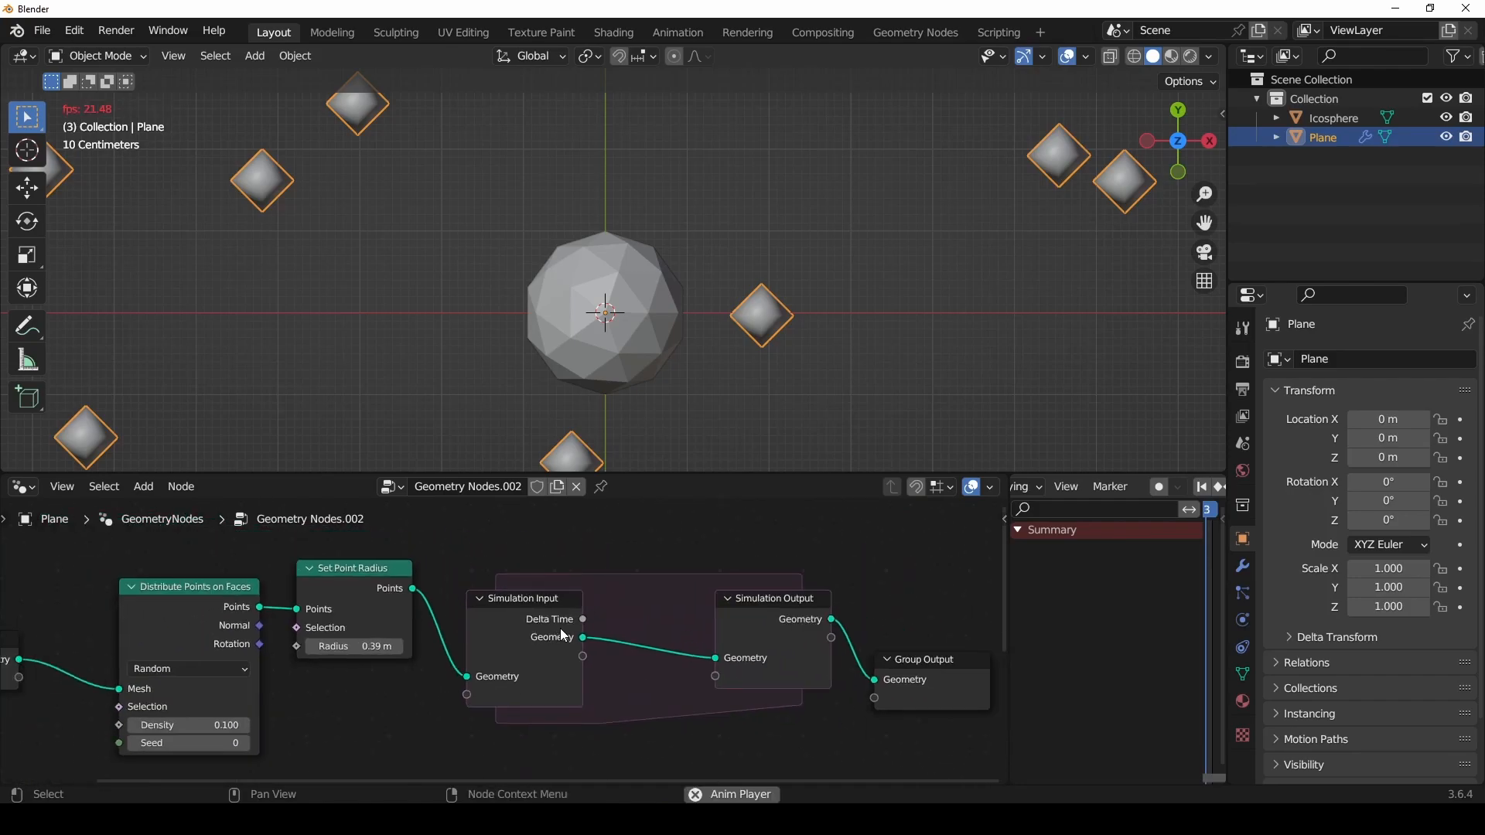
Step: Widen the simulation zone by moving Simulation Input and all nodes feeding it away from Simulation Output
scroll(560, 628, down, 3)
drag(149, 573, 500, 700)
key(g)
click(348, 714)
middle_drag(360, 666, 435, 677)
Step: Add a Set Position node inside the simulation zone, fed by the Simulation Input's Geometry output
drag(414, 653, 553, 675)
text(set)
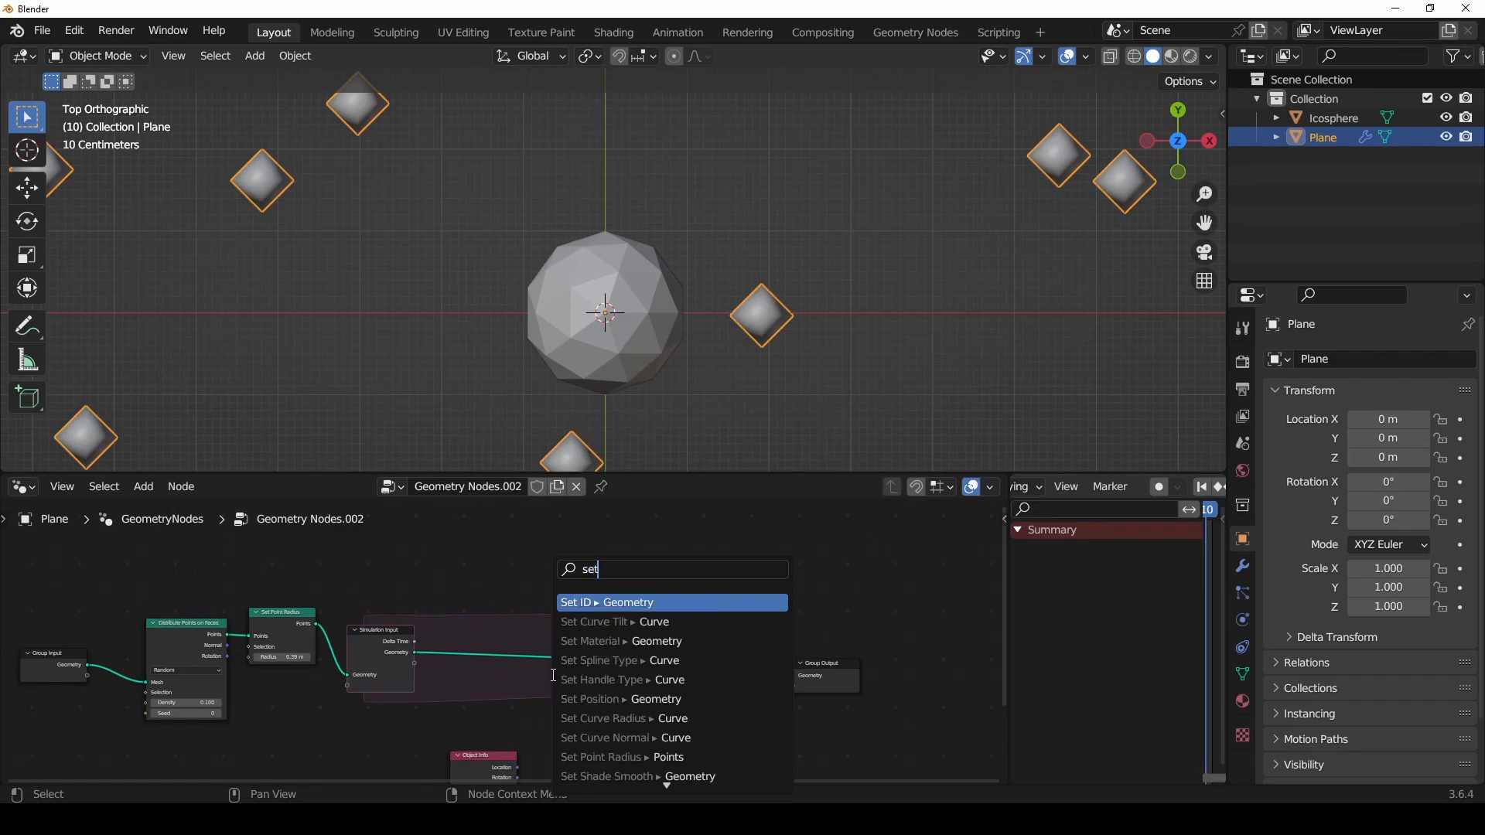
text( pos)
key(Return)
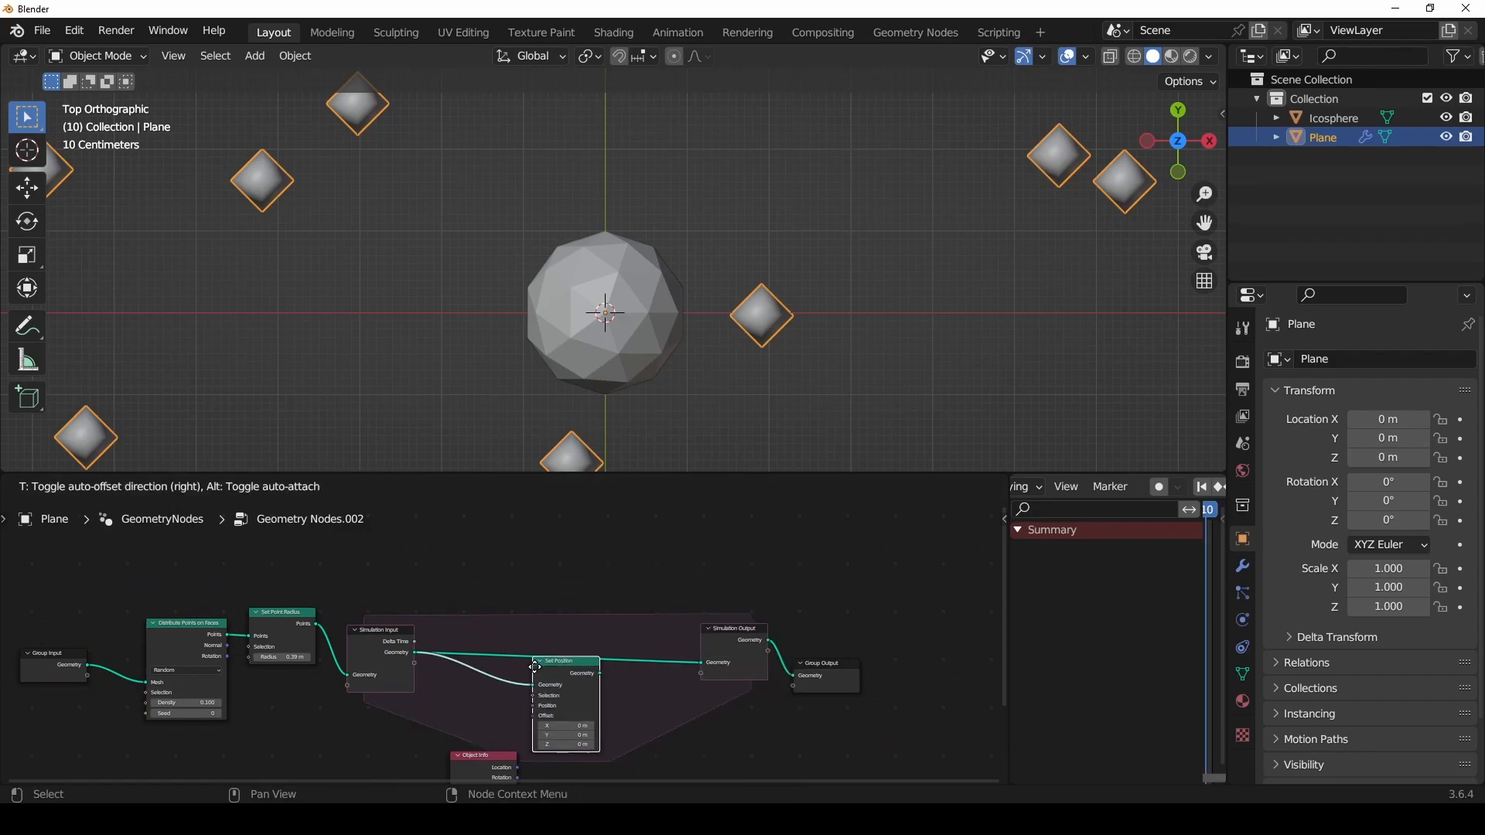
click(534, 667)
Step: Set the Set Position node's Y offset to 0.04 m
scroll(511, 642, up, 5)
shift+middle_drag(601, 375, 611, 323)
middle_drag(700, 777, 716, 624)
scroll(716, 625, up, 3)
middle_drag(760, 572, 682, 695)
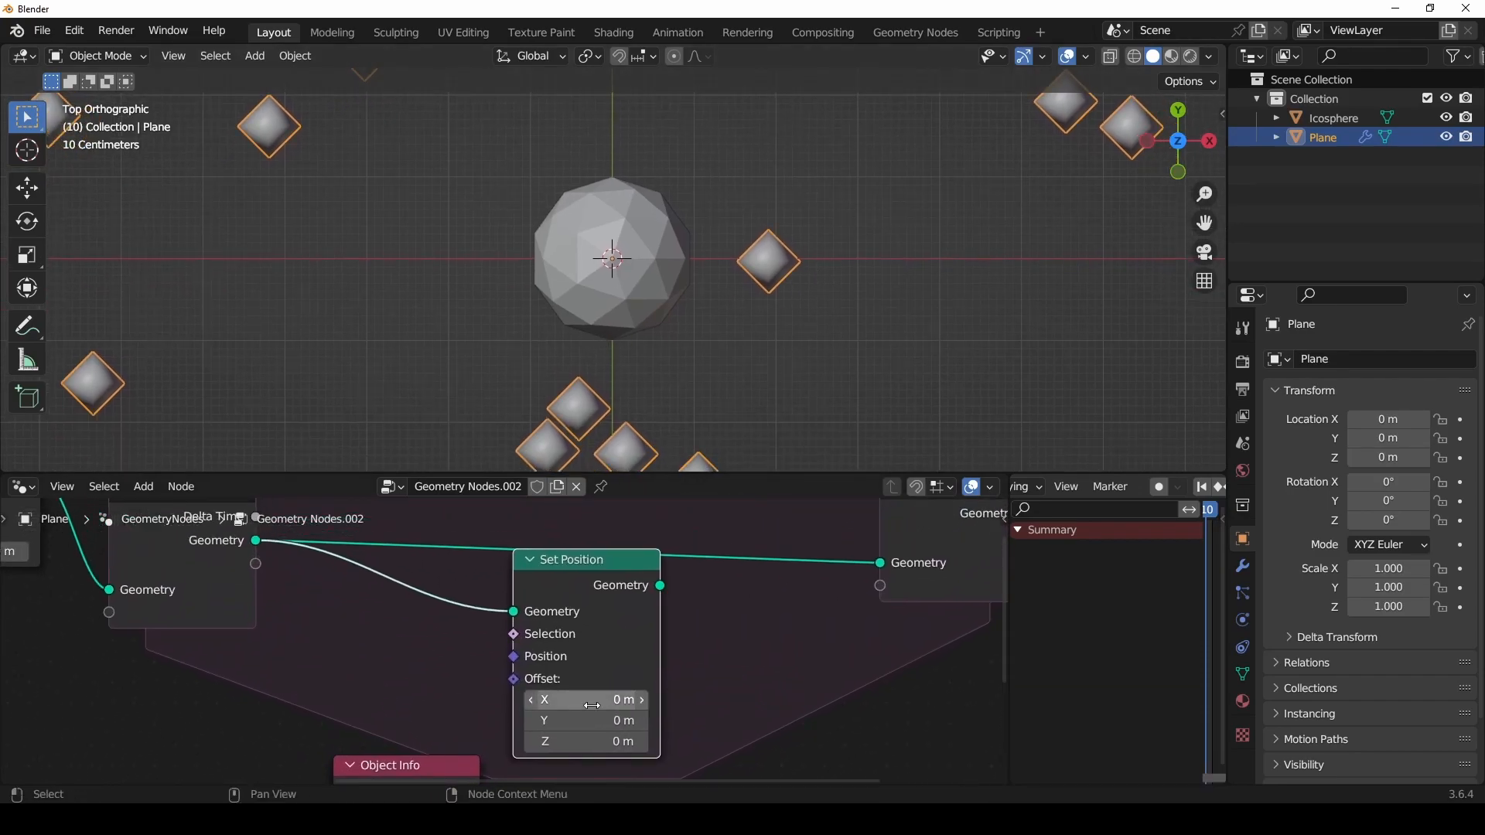
click(585, 723)
click(680, 729)
shift+drag(586, 717, 619, 718)
middle_drag(727, 621, 642, 681)
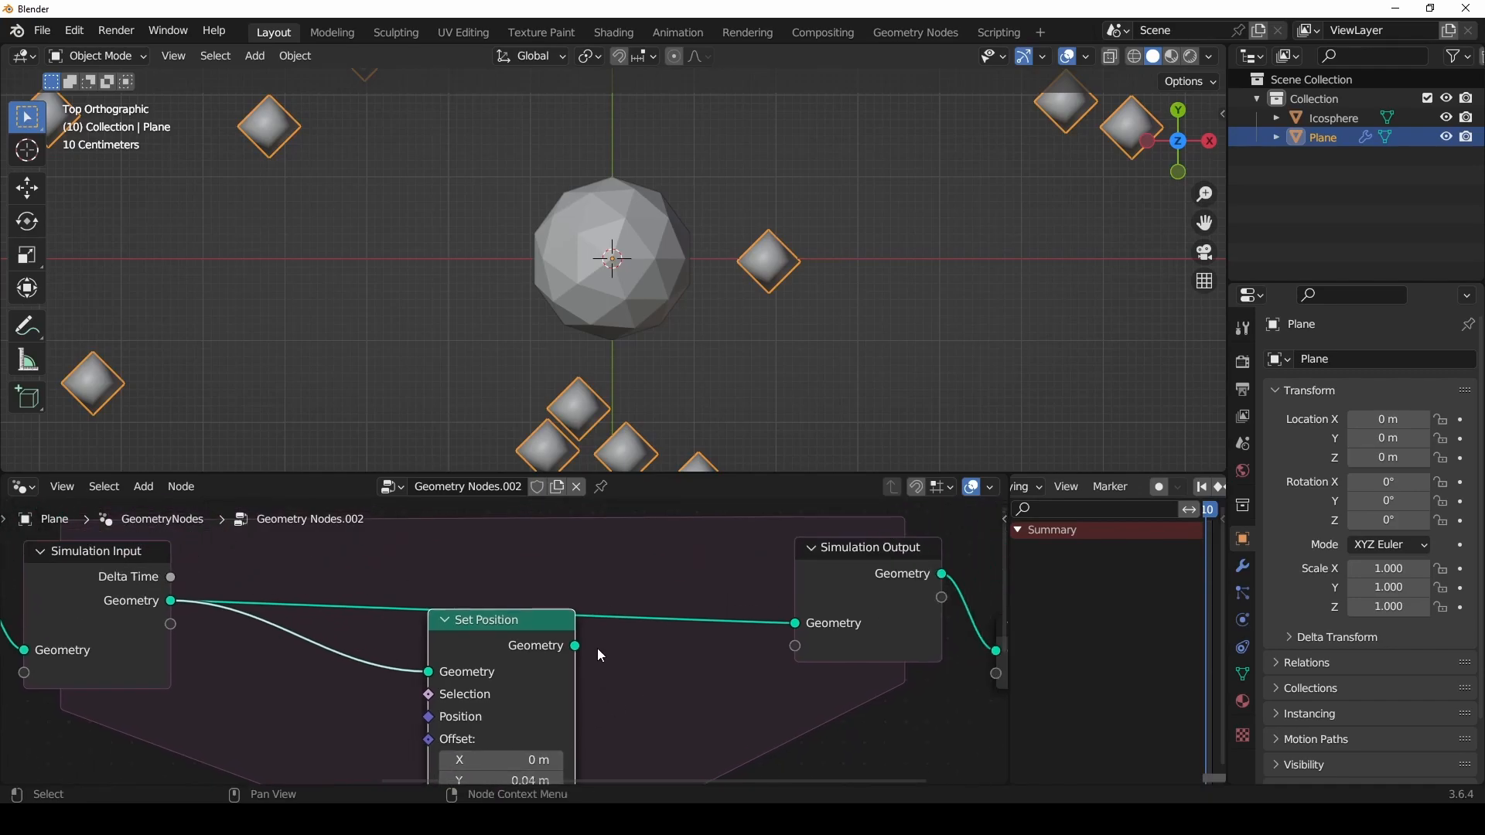
Step: Link Set Position's Geometry to Simulation Output, then play the animation to preview the moving points and stop it
scroll(733, 665, down, 2)
key(space)
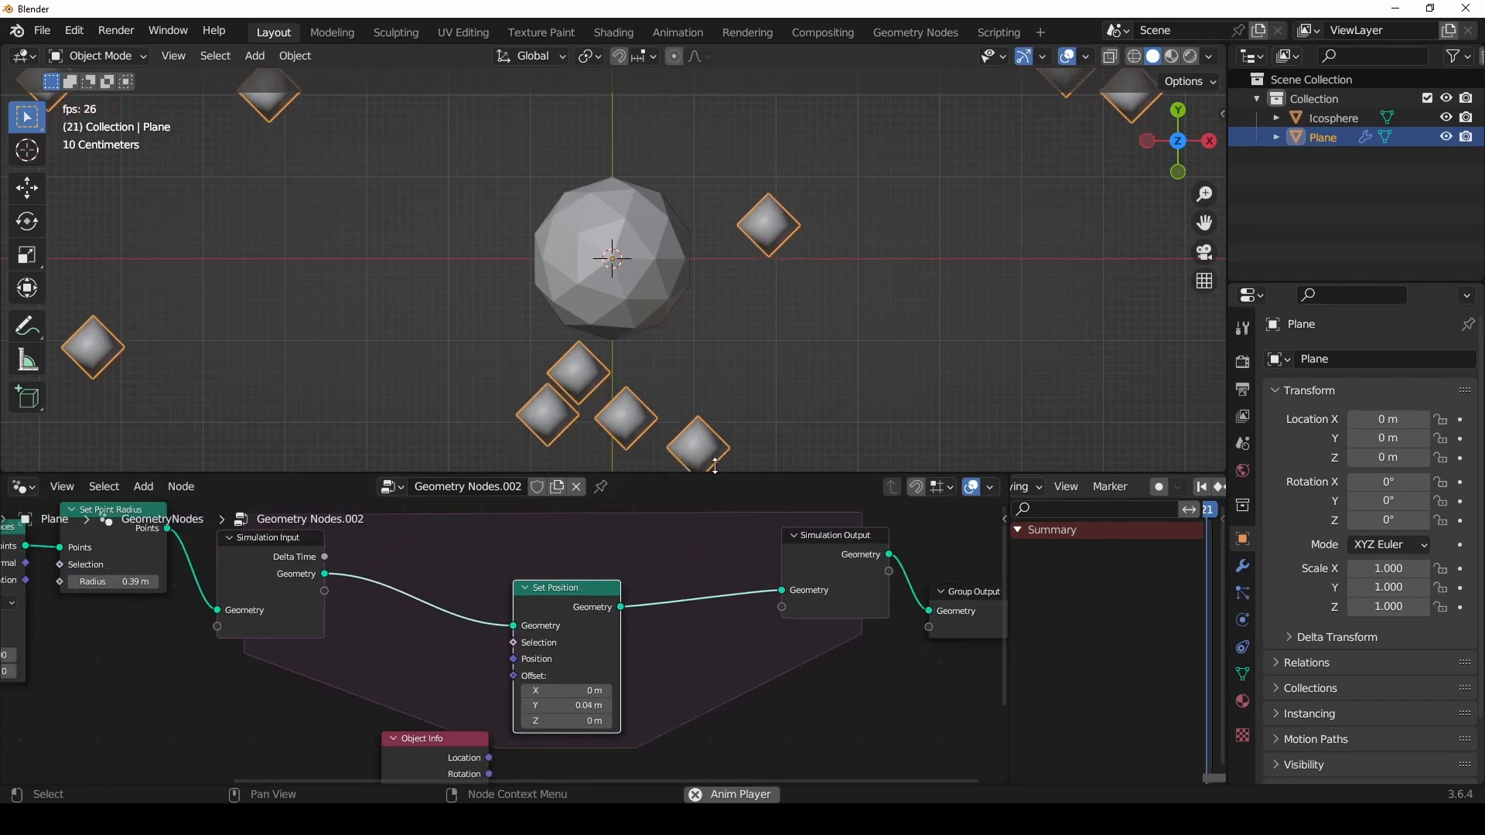
scroll(736, 300, down, 6)
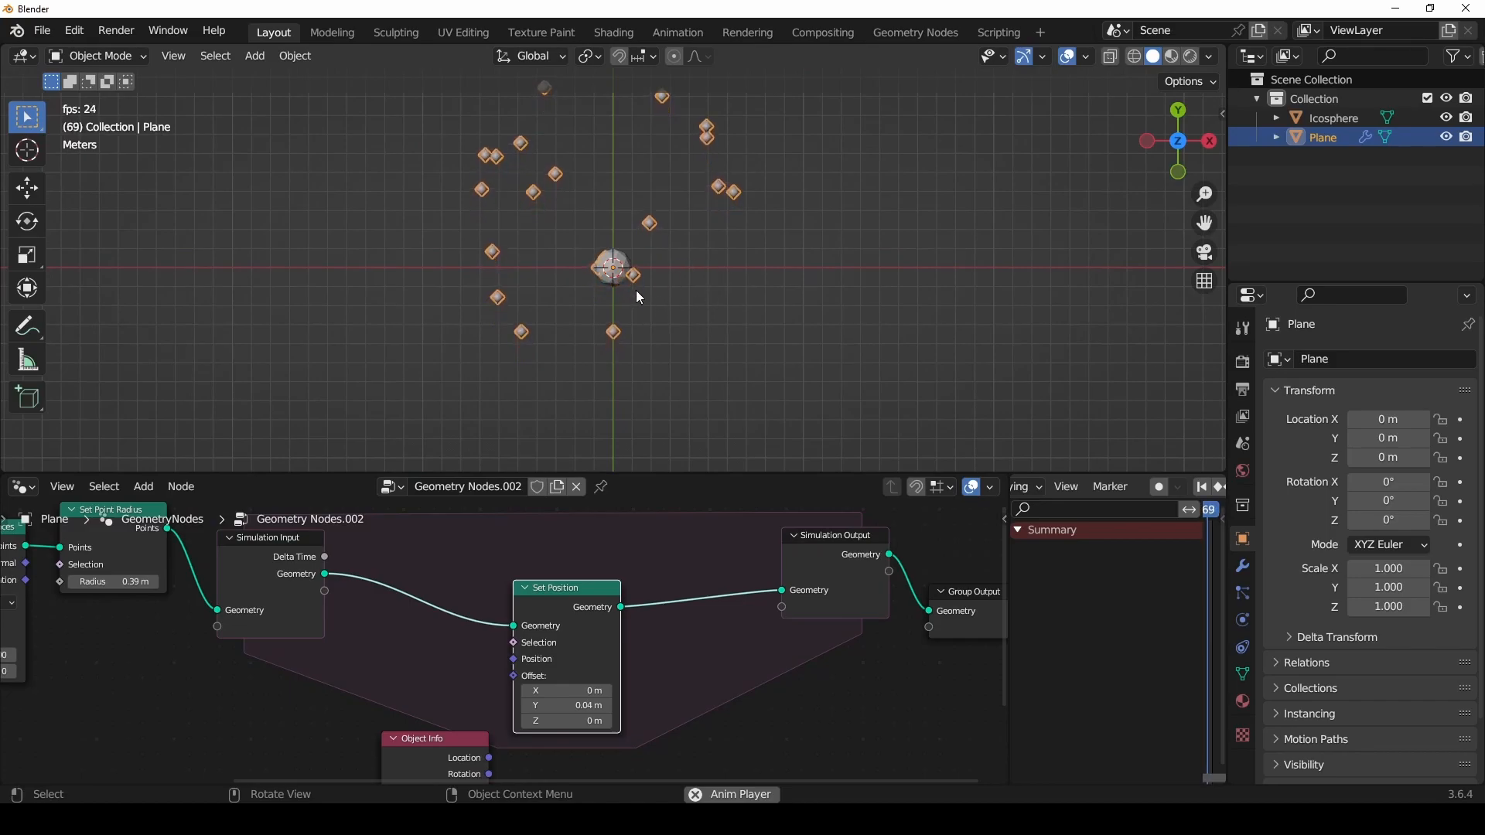
key(space)
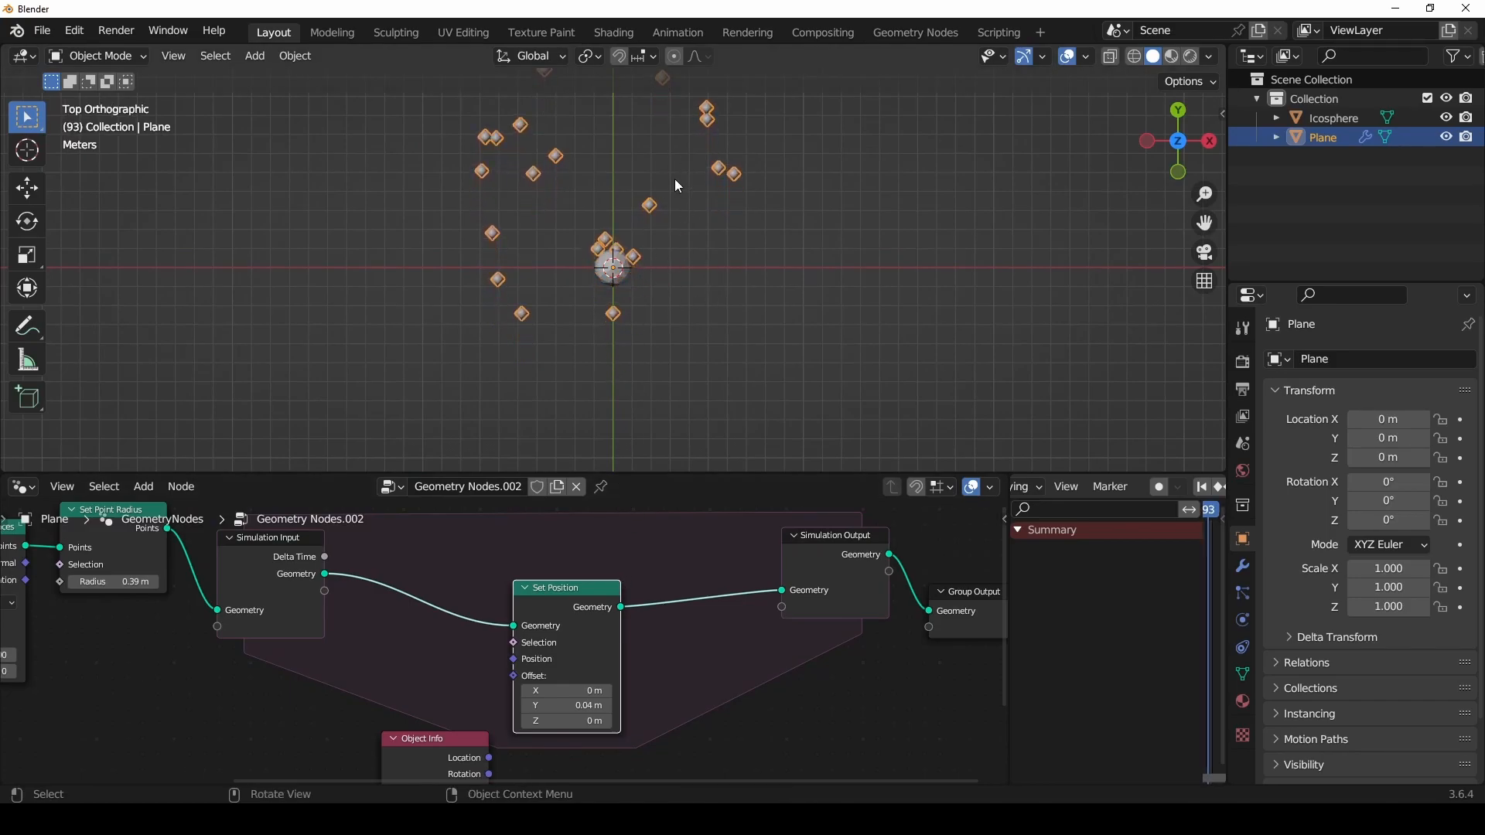
Step: Reset the Set Position node's Y offset to 0 m and return the animation to frame 1
shift+middle_drag(599, 391, 639, 360)
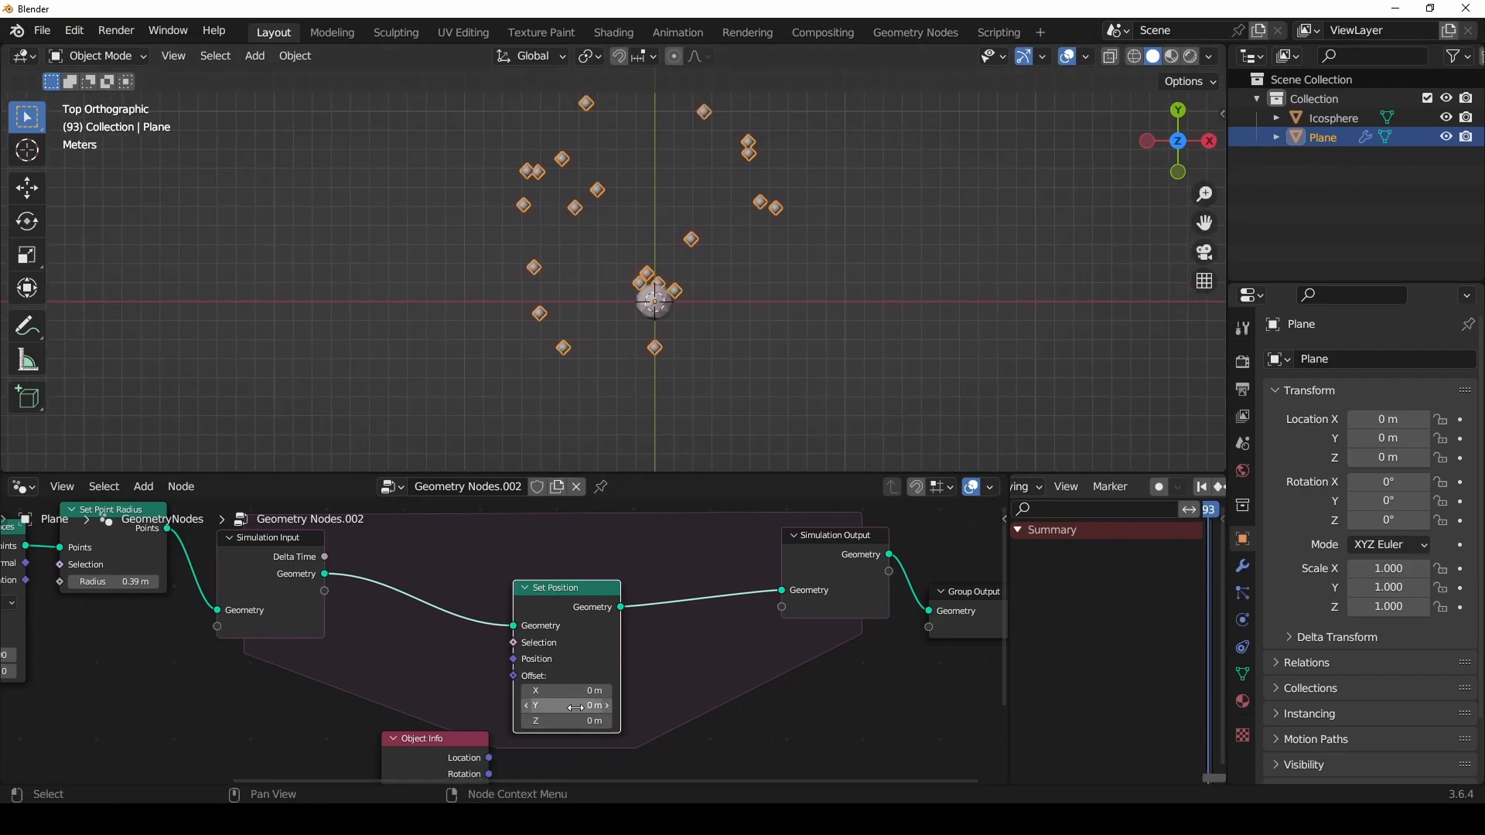
click(1201, 488)
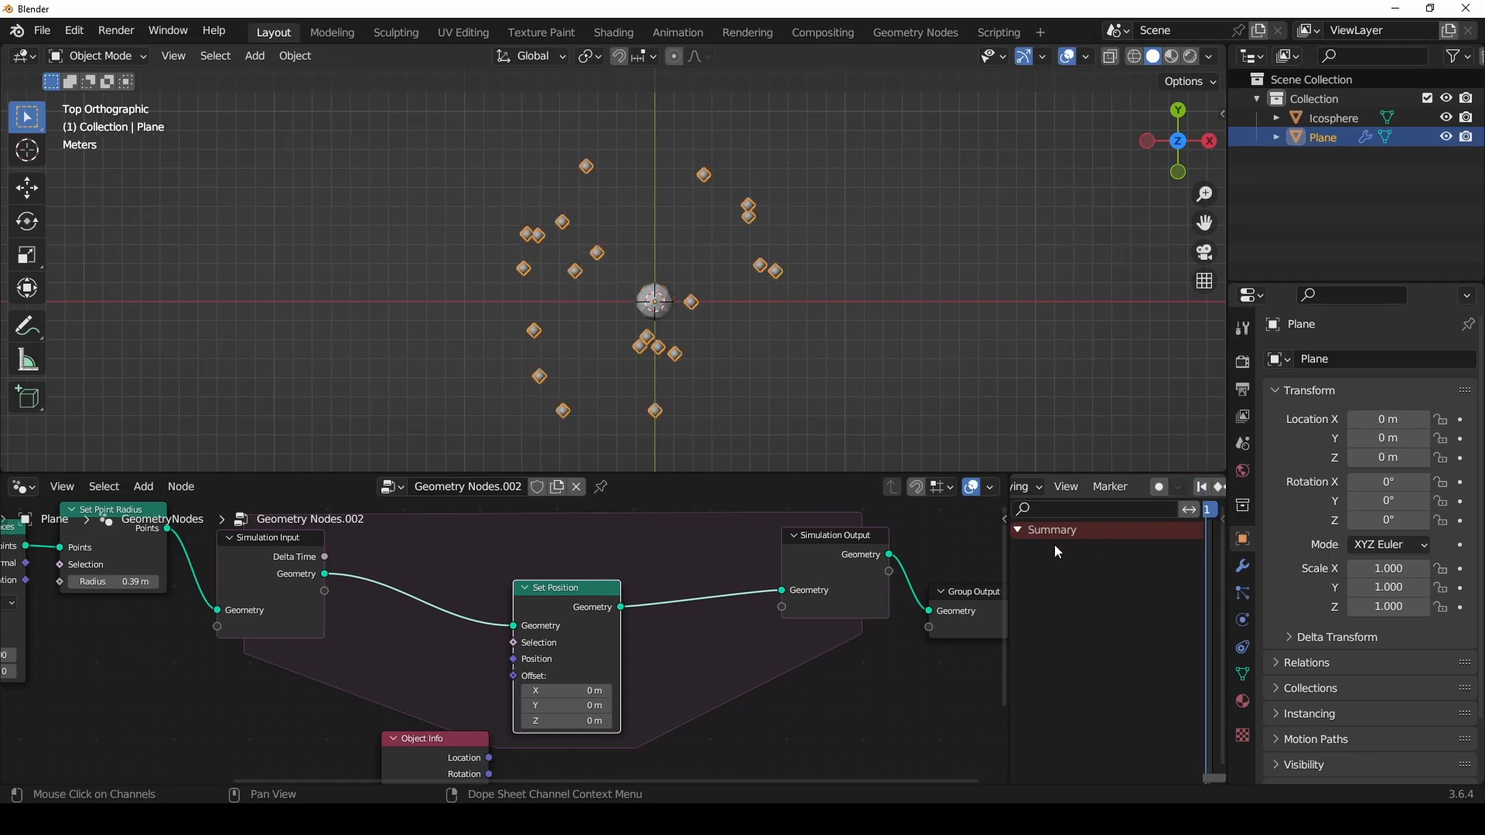
scroll(693, 245, up, 5)
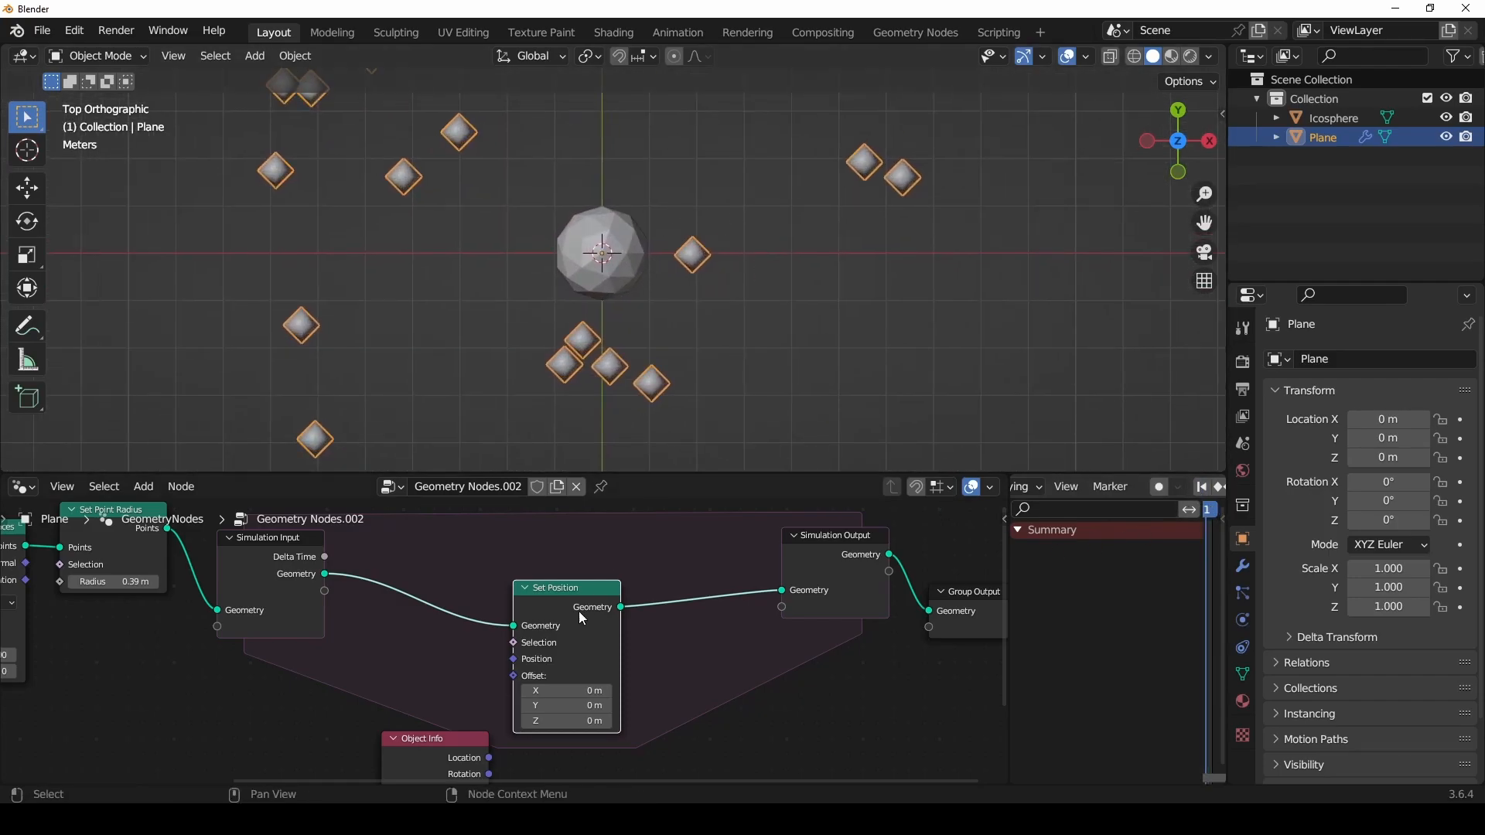
Step: Move the Set Position node next to Simulation Output to free space inside the simulation zone
drag(568, 598, 689, 545)
shift+middle_drag(627, 587, 707, 618)
shift+middle_drag(608, 387, 620, 512)
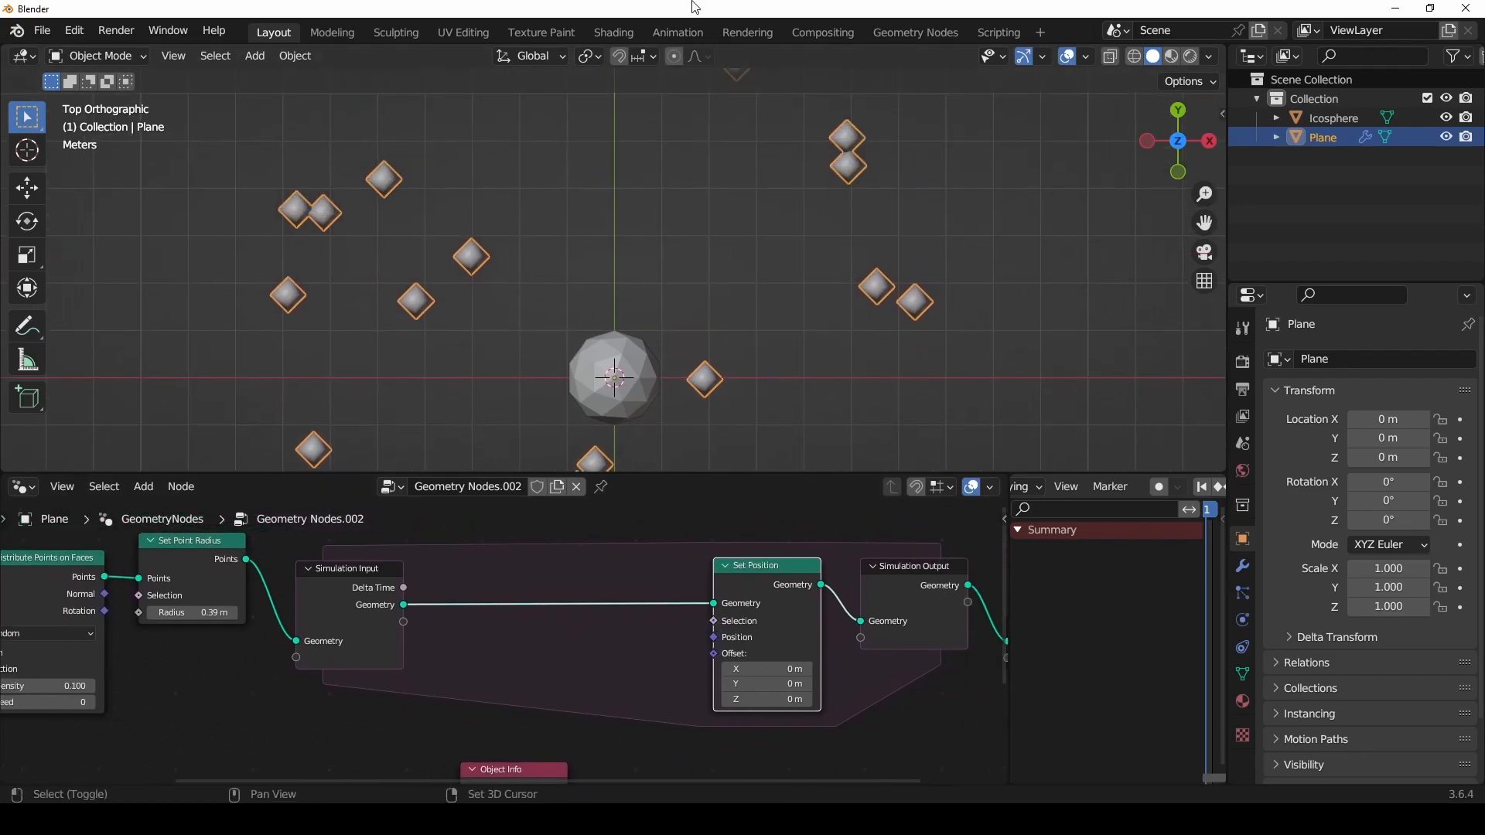
Step: Draw an annotation arrow from the icosphere to a nearby scattered point, redoing unsatisfactory strokes
shift+middle_drag(702, 340, 754, 283)
shift+drag(709, 236, 824, 385)
shift+drag(566, 226, 636, 302)
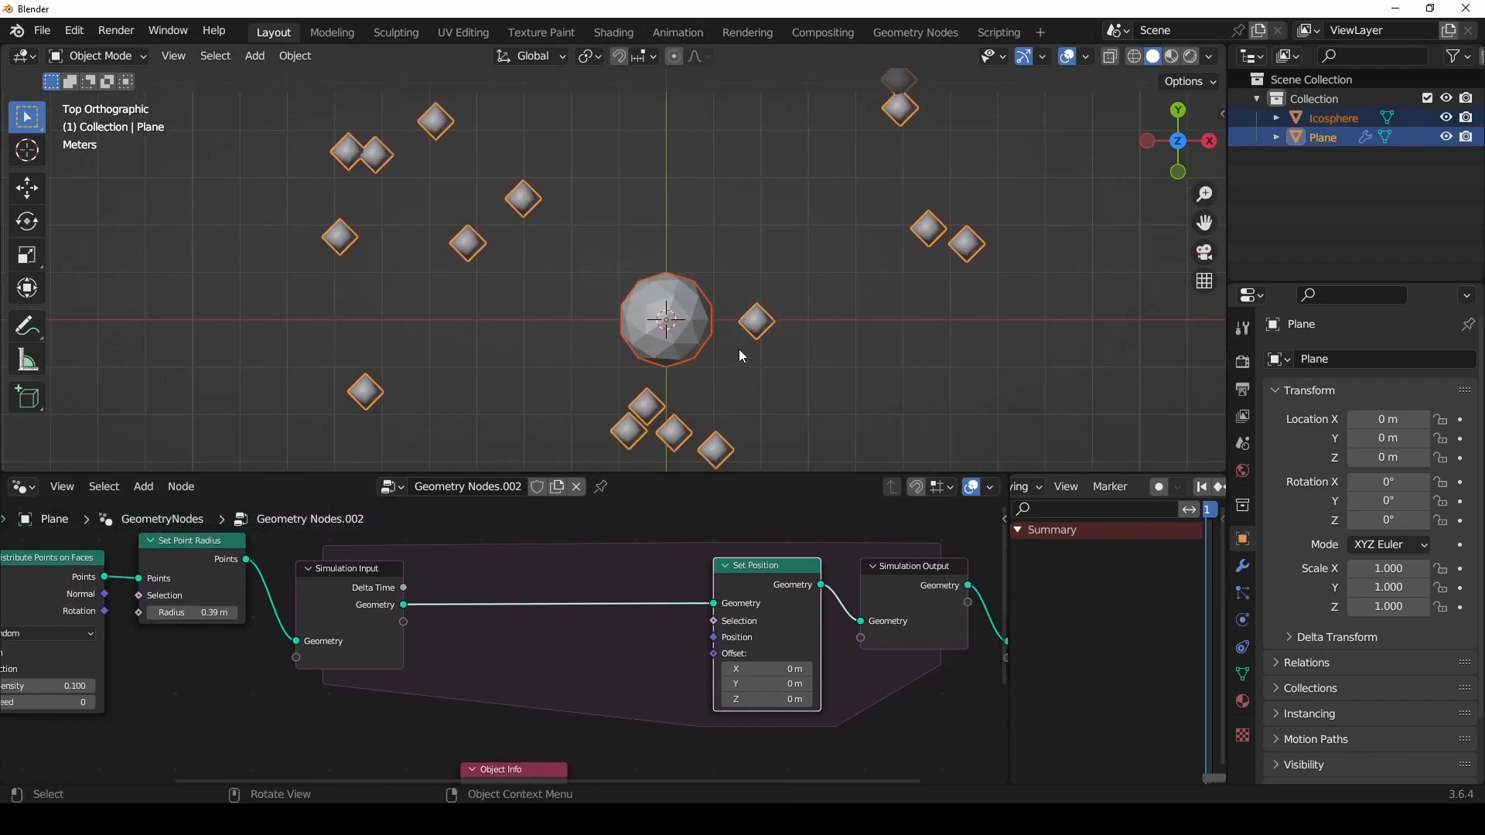
click(27, 326)
mouse_move(533, 194)
mouse_down()
mouse_move(576, 192)
mouse_move(485, 181)
mouse_move(473, 221)
mouse_move(620, 286)
mouse_up()
key(ctrl+z)
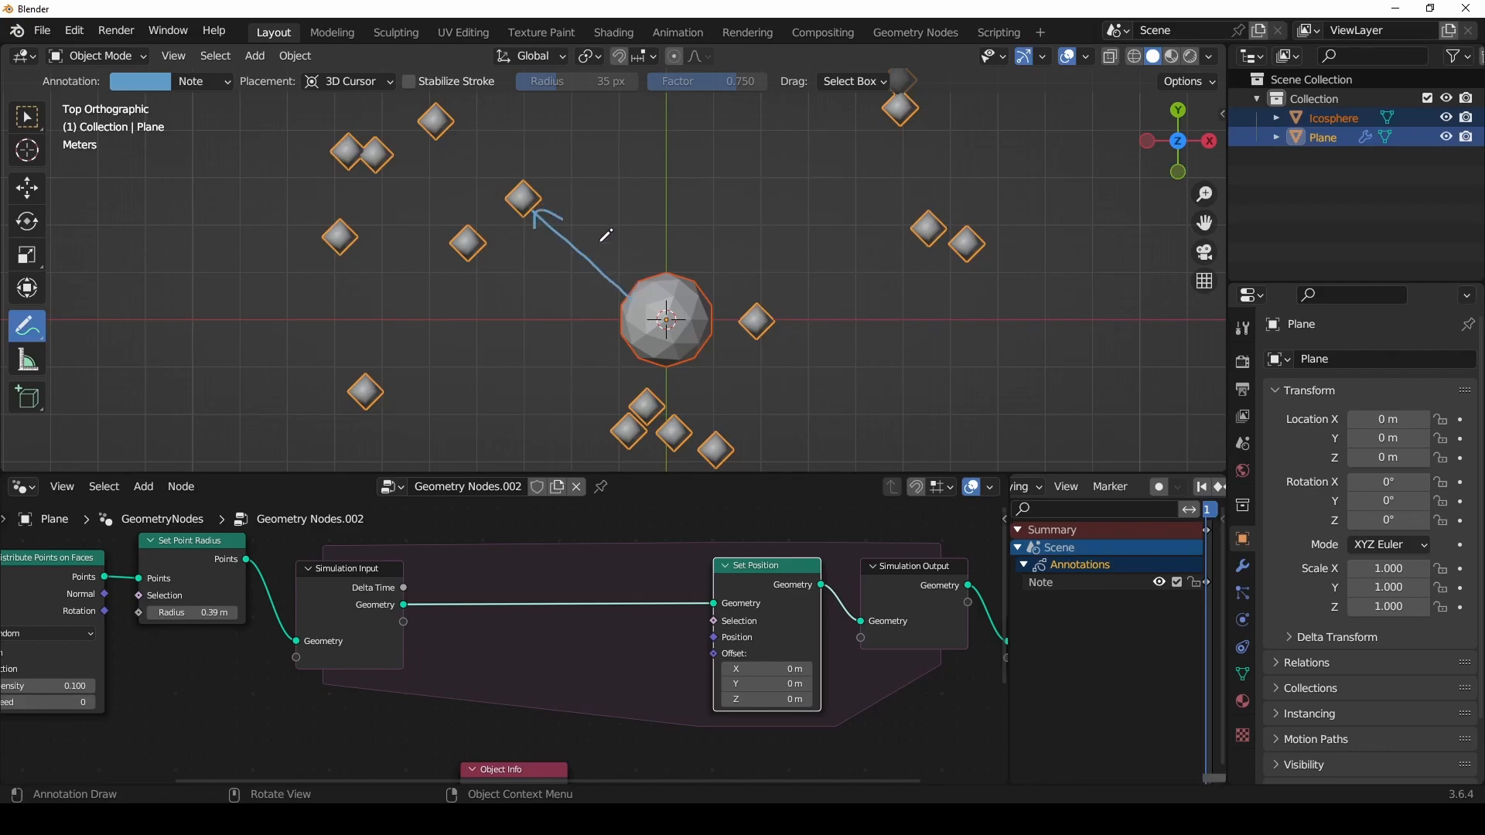
key(ctrl+z)
drag(532, 213, 619, 280)
drag(540, 235, 561, 223)
mouse_move(680, 272)
mouse_down()
mouse_move(627, 369)
mouse_move(623, 267)
mouse_move(743, 298)
mouse_up()
key(ctrl+z)
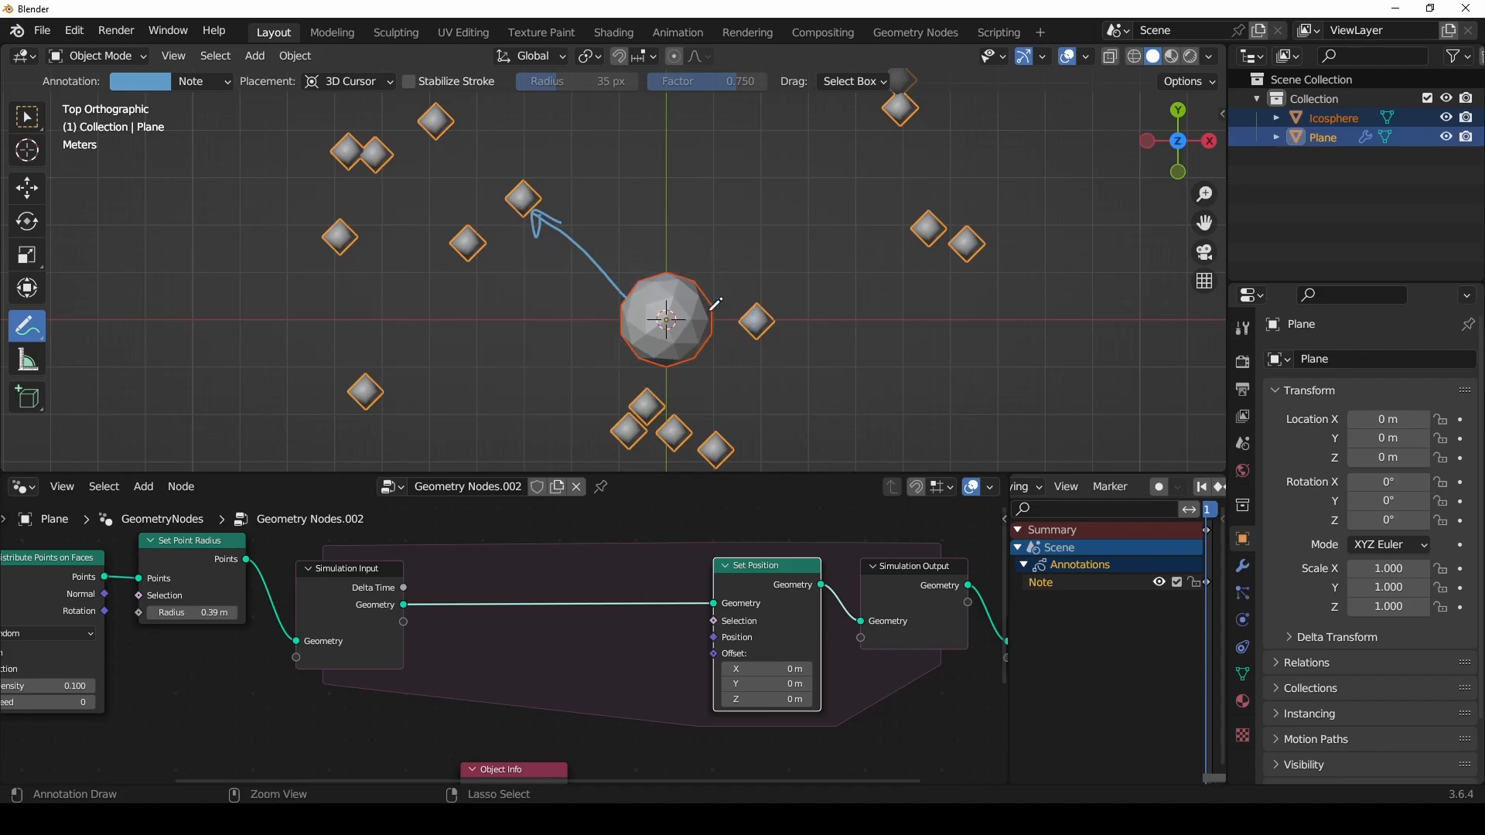
Step: Handwrite "Point - center" as an annotation above the icosphere and underline both words
shift+middle_drag(593, 169, 671, 267)
drag(623, 253, 652, 221)
mouse_move(647, 237)
mouse_down()
mouse_move(806, 223)
mouse_move(837, 180)
mouse_move(857, 203)
mouse_move(899, 198)
mouse_up()
drag(631, 252, 691, 249)
drag(760, 241, 879, 237)
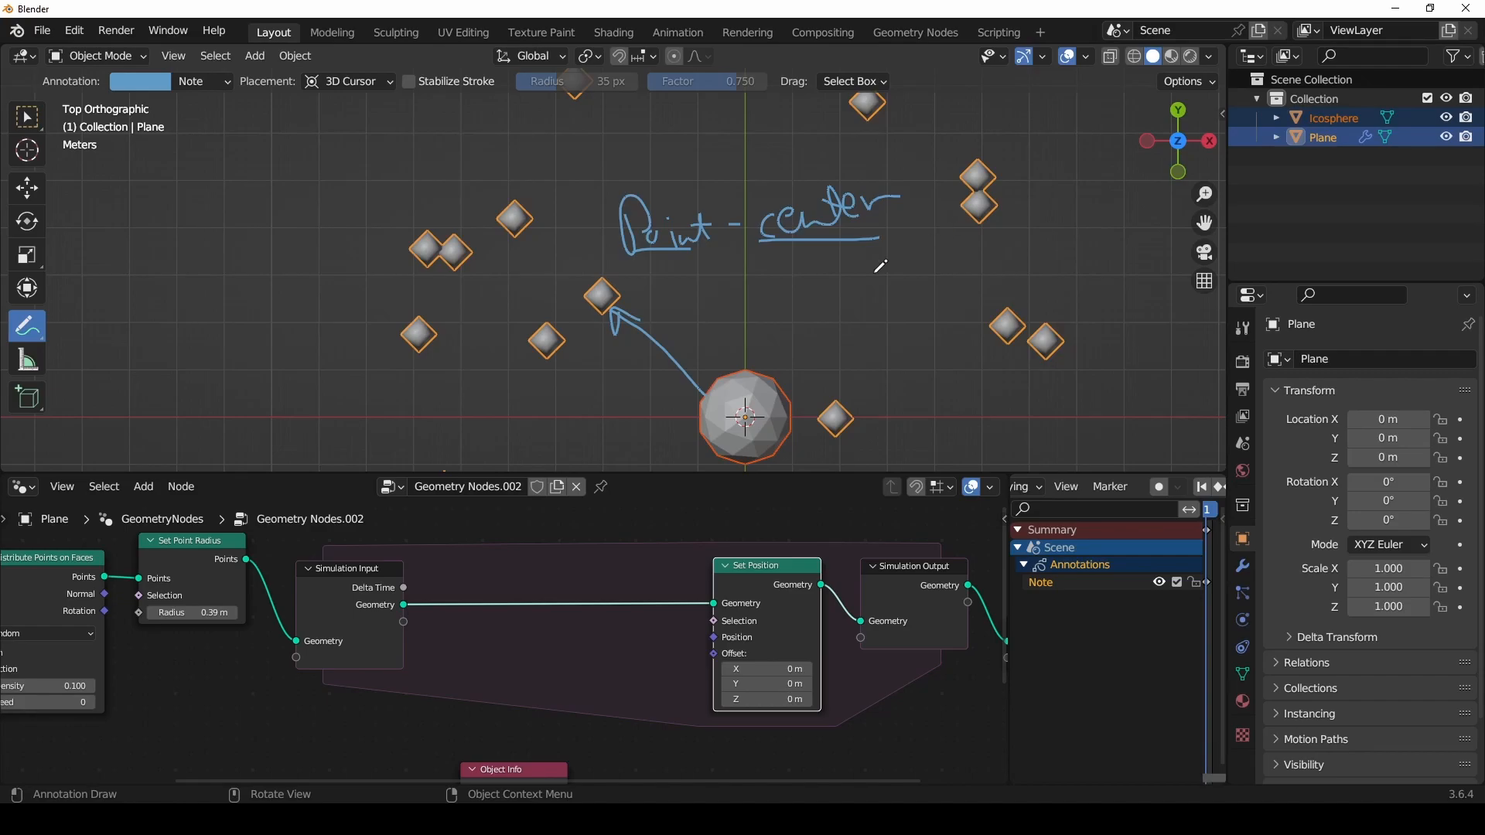
mouse_move(788, 164)
mouse_down()
mouse_move(729, 164)
mouse_move(790, 197)
mouse_up()
mouse_move(642, 178)
mouse_down()
mouse_move(611, 262)
mouse_move(681, 183)
mouse_move(611, 184)
mouse_move(598, 261)
mouse_move(580, 155)
mouse_up()
Step: Undo the annotation strokes drawn around the icosphere
key(ctrl+z)
key(ctrl+z)
key(ctrl+z)
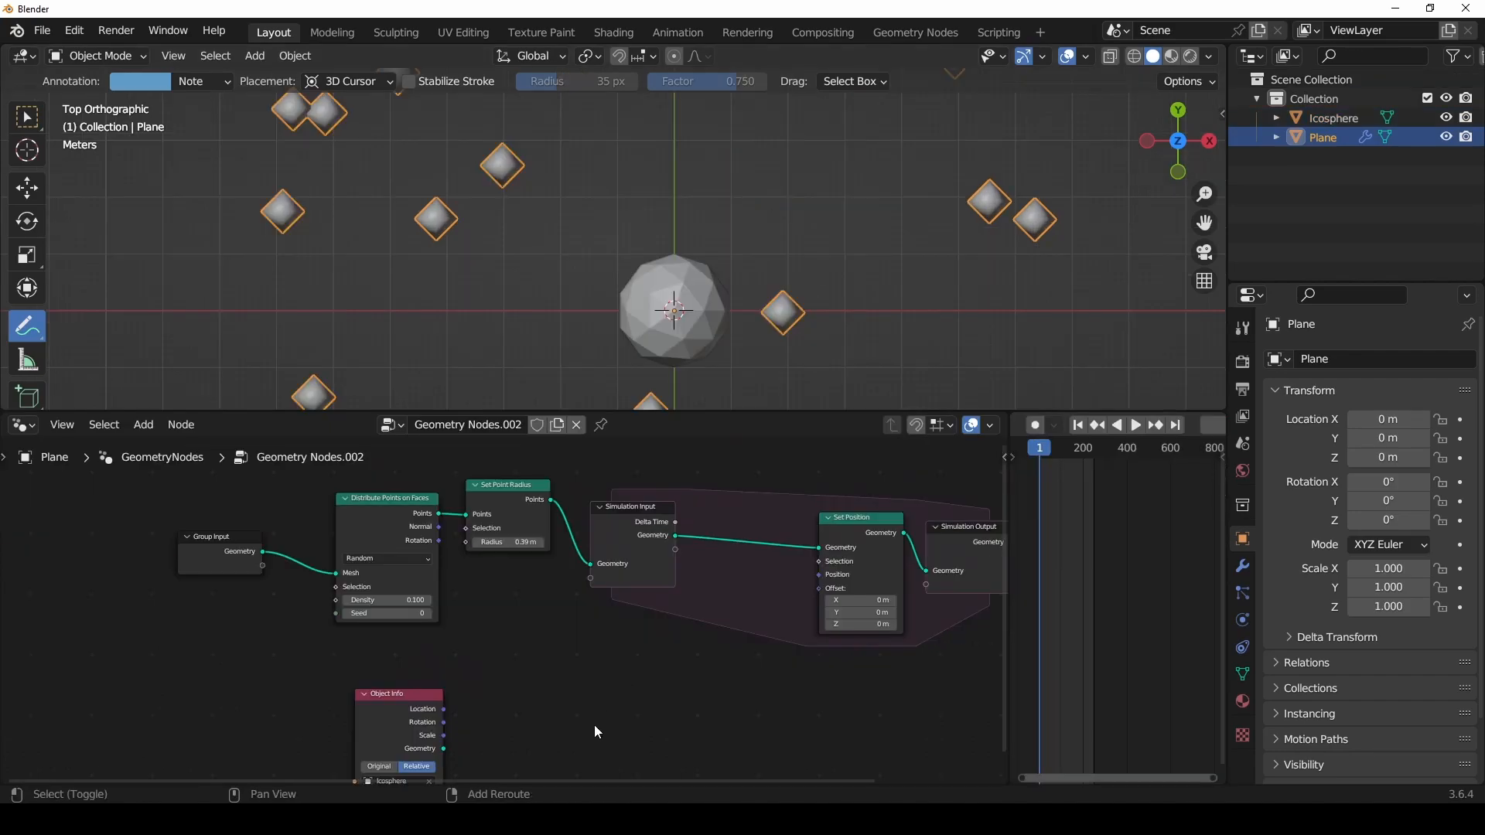
Step: Select the Object Info node and shift it slightly within the free area below Distribute Points on Faces
scroll(594, 726, down, 2)
middle_drag(594, 726, 713, 601)
drag(424, 547, 631, 704)
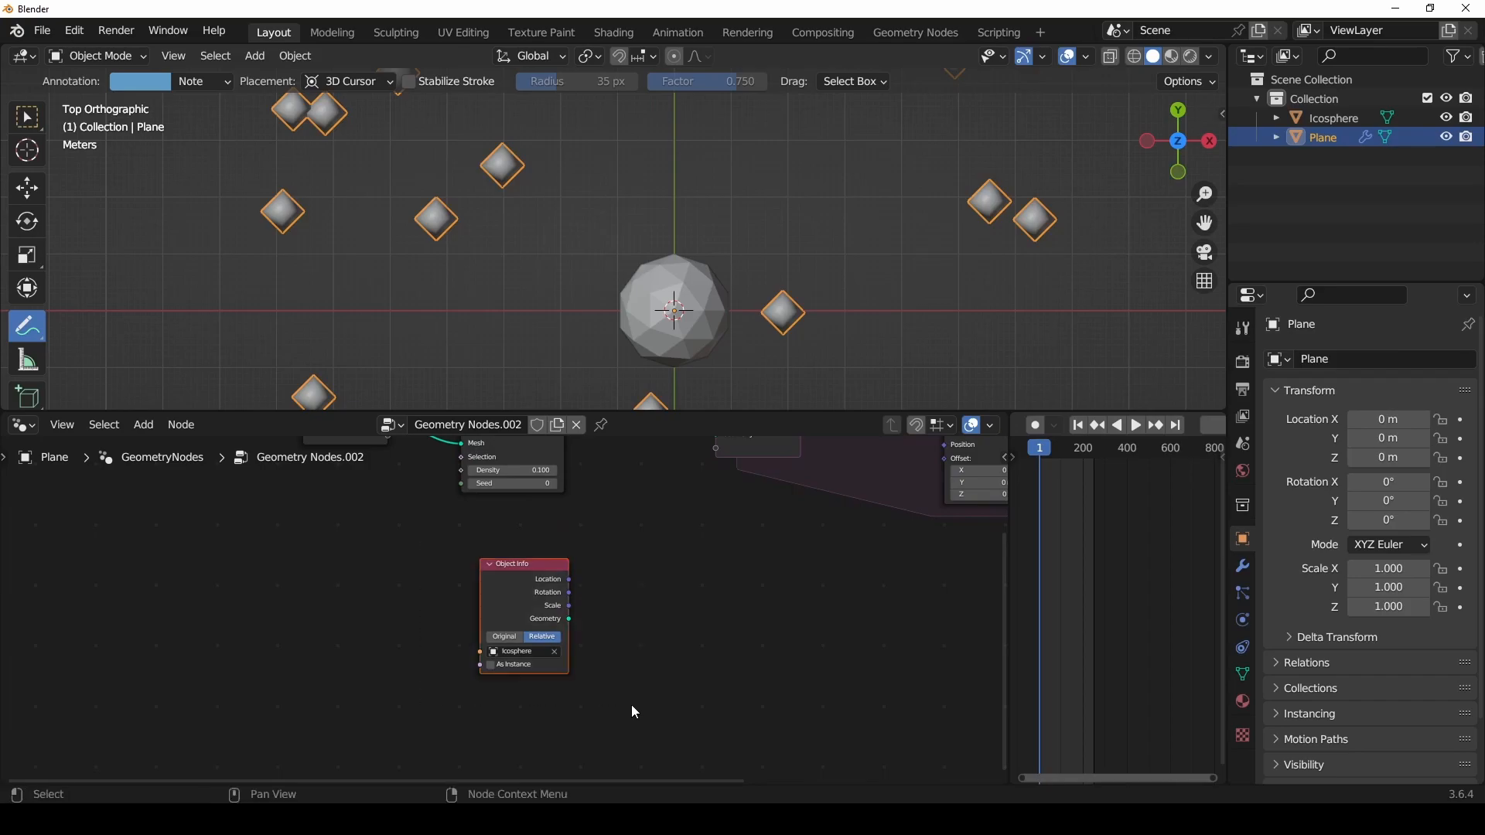
key(g)
click(624, 695)
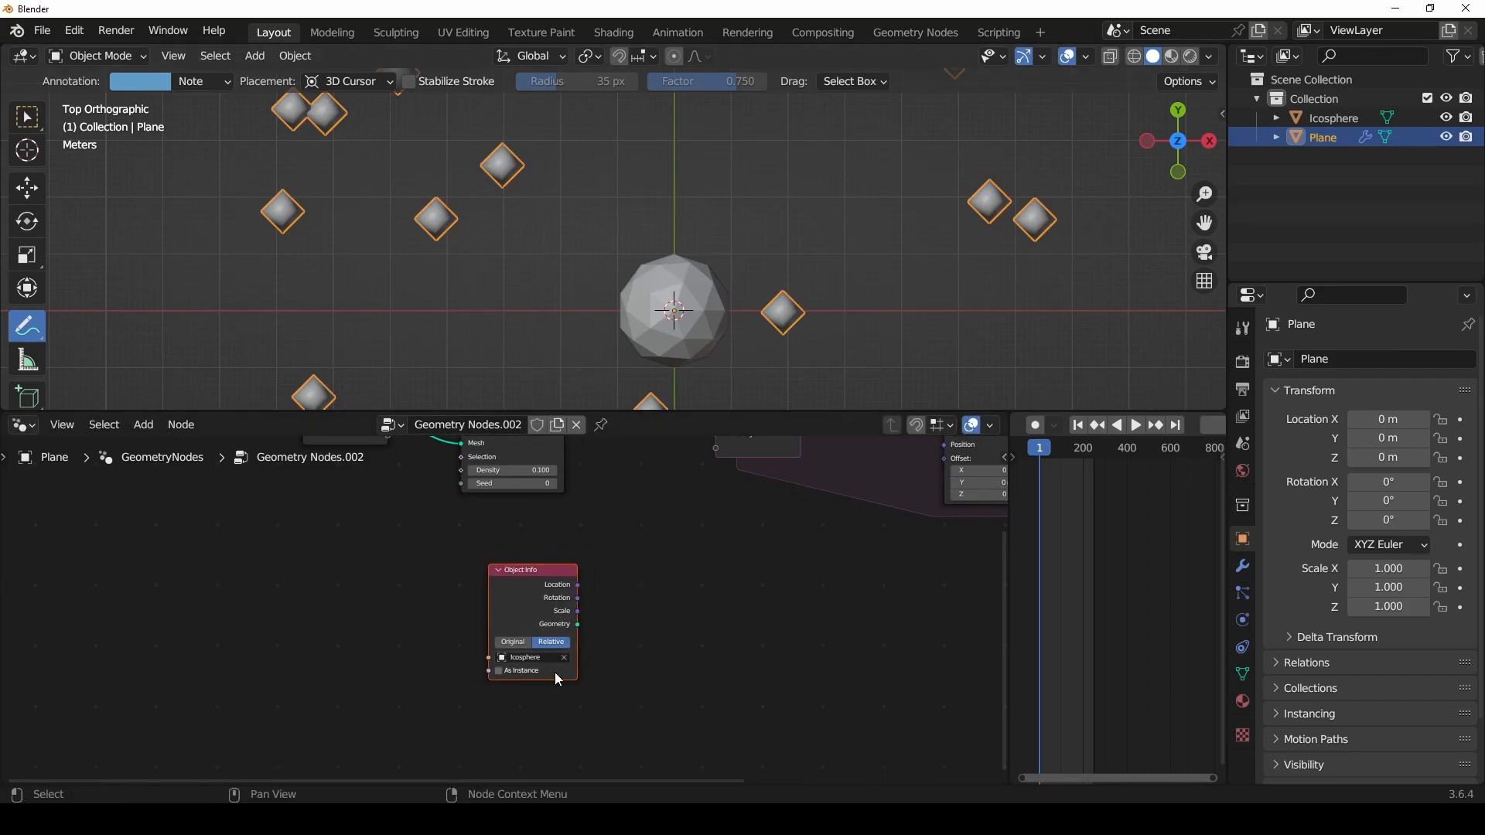
key(shift+a)
click(472, 416)
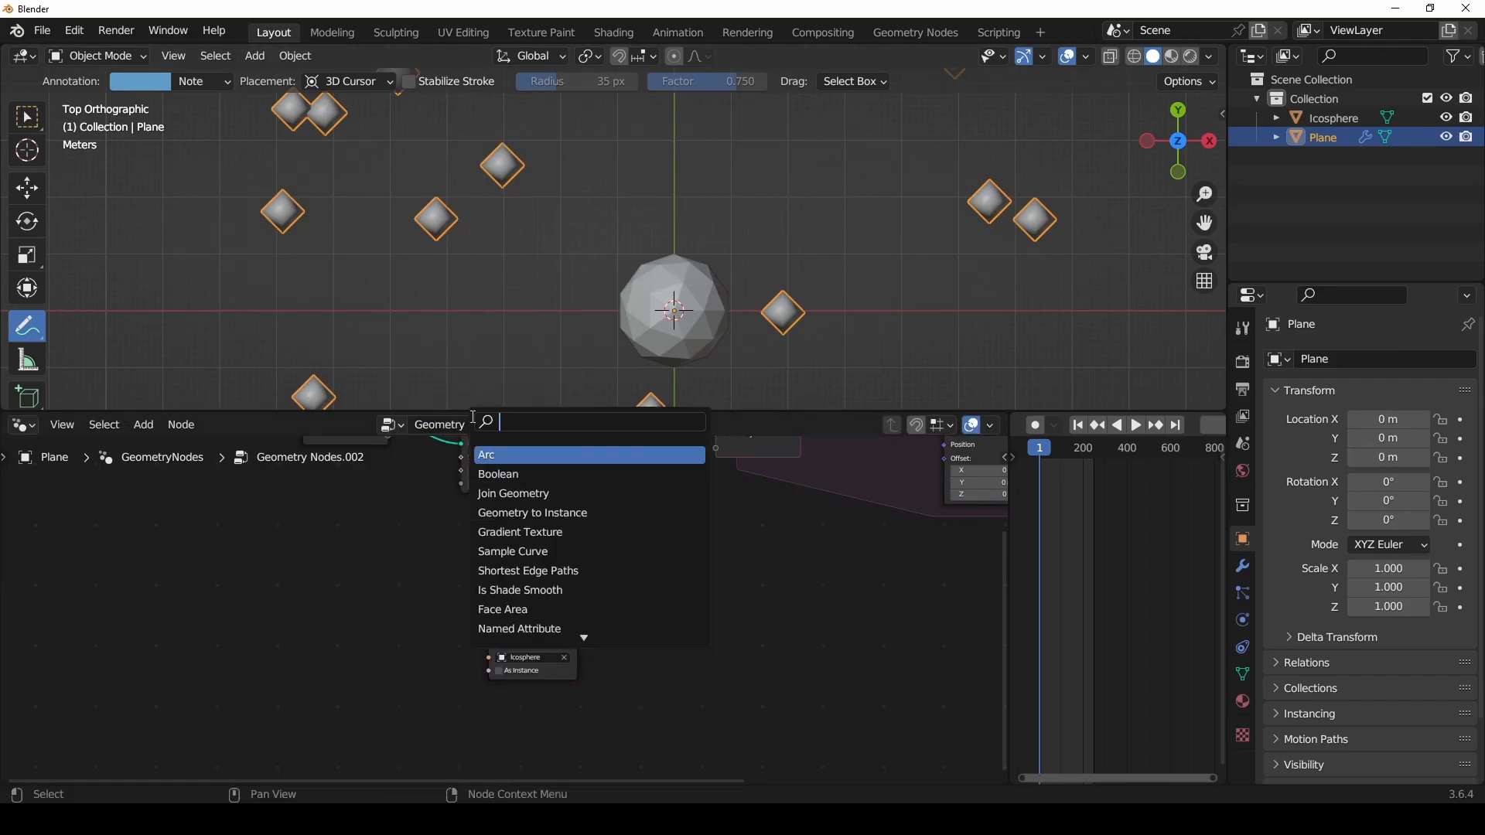
text(point)
key(Return)
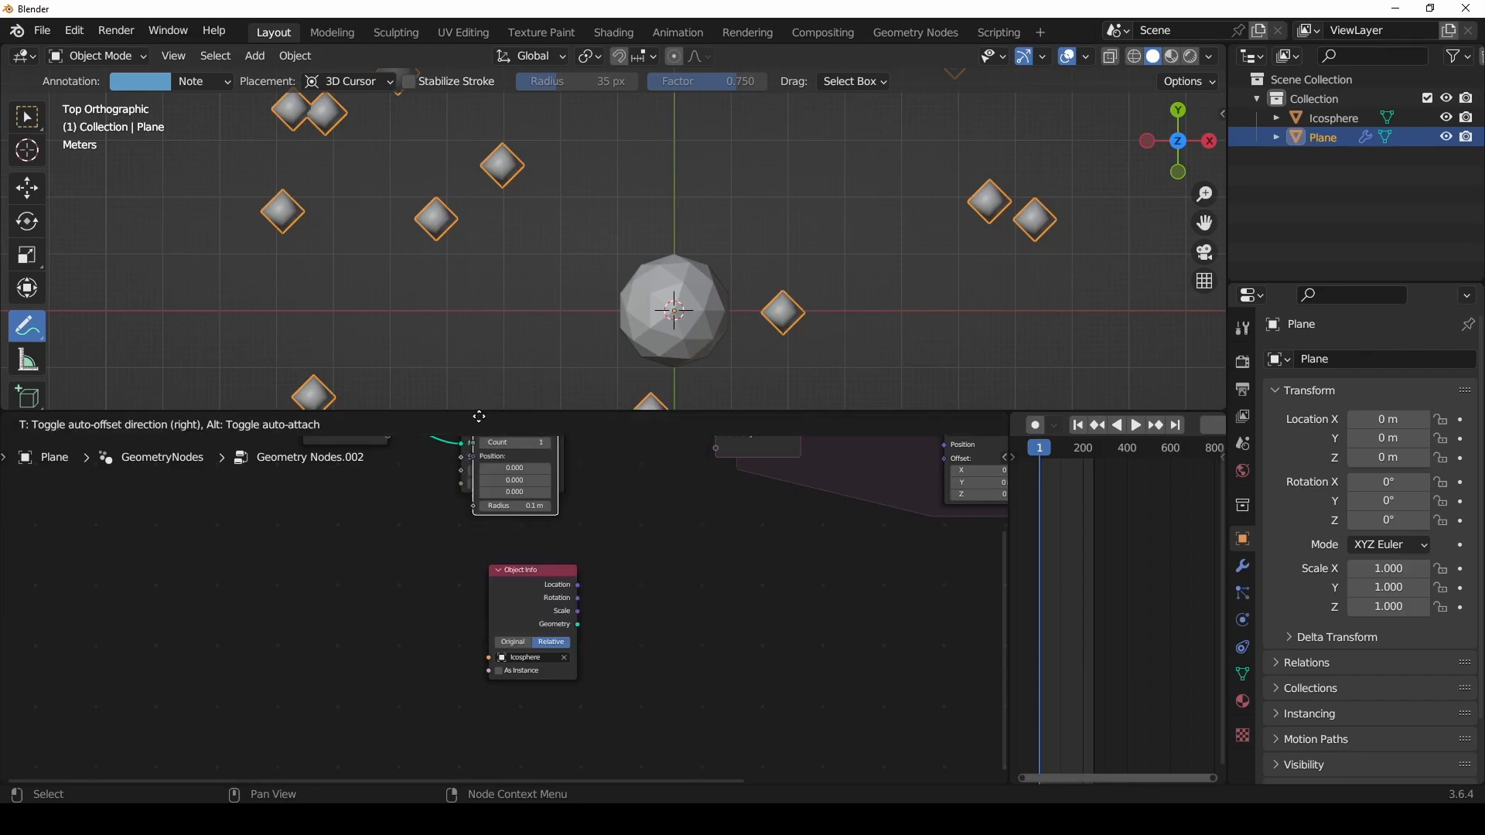
key(Escape)
Step: Add a Position node and place it just below the Object Info node
key(shift+a)
click(482, 412)
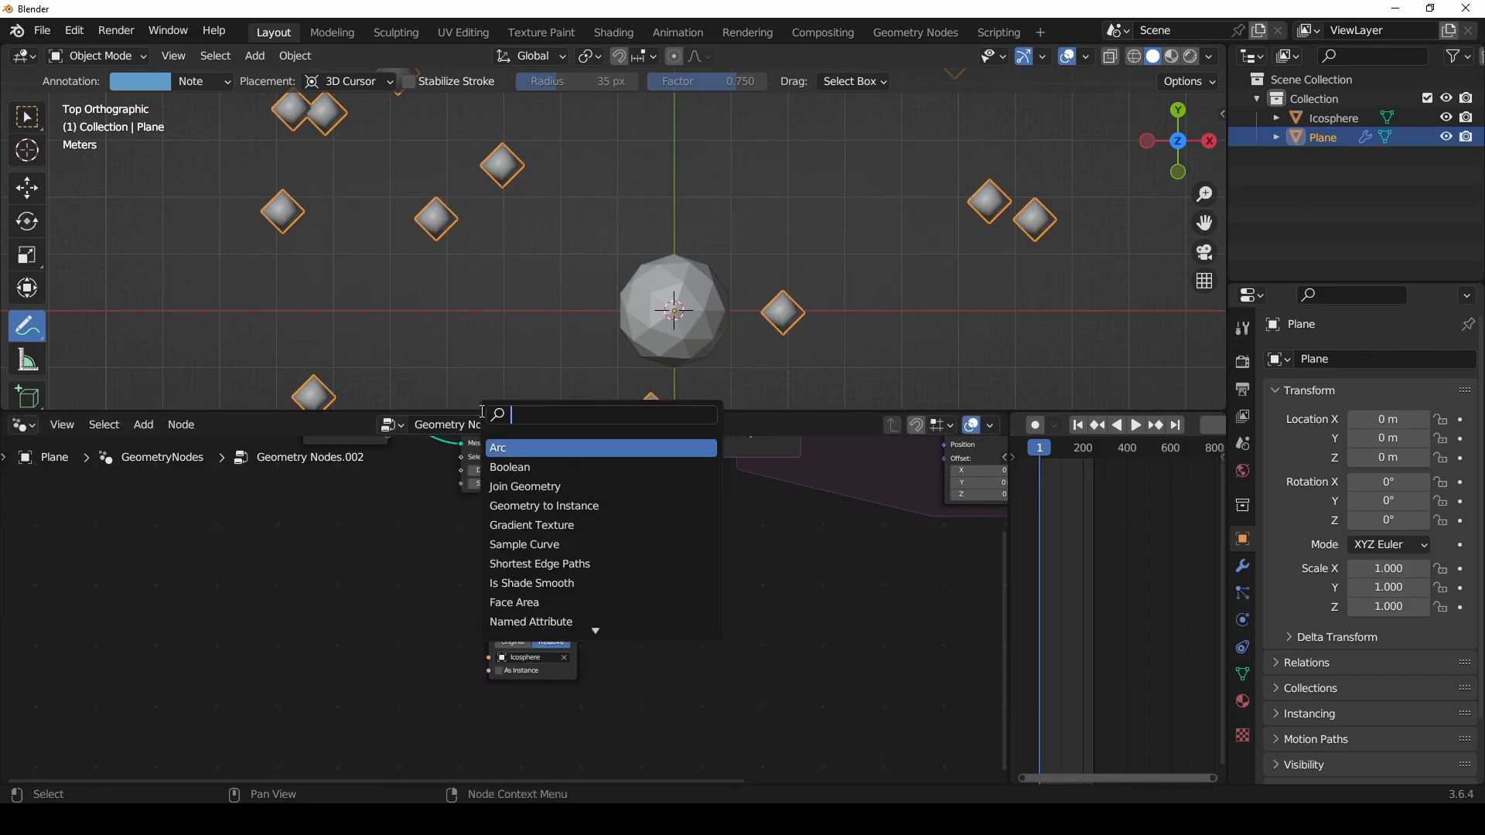
text(pos)
key(Return)
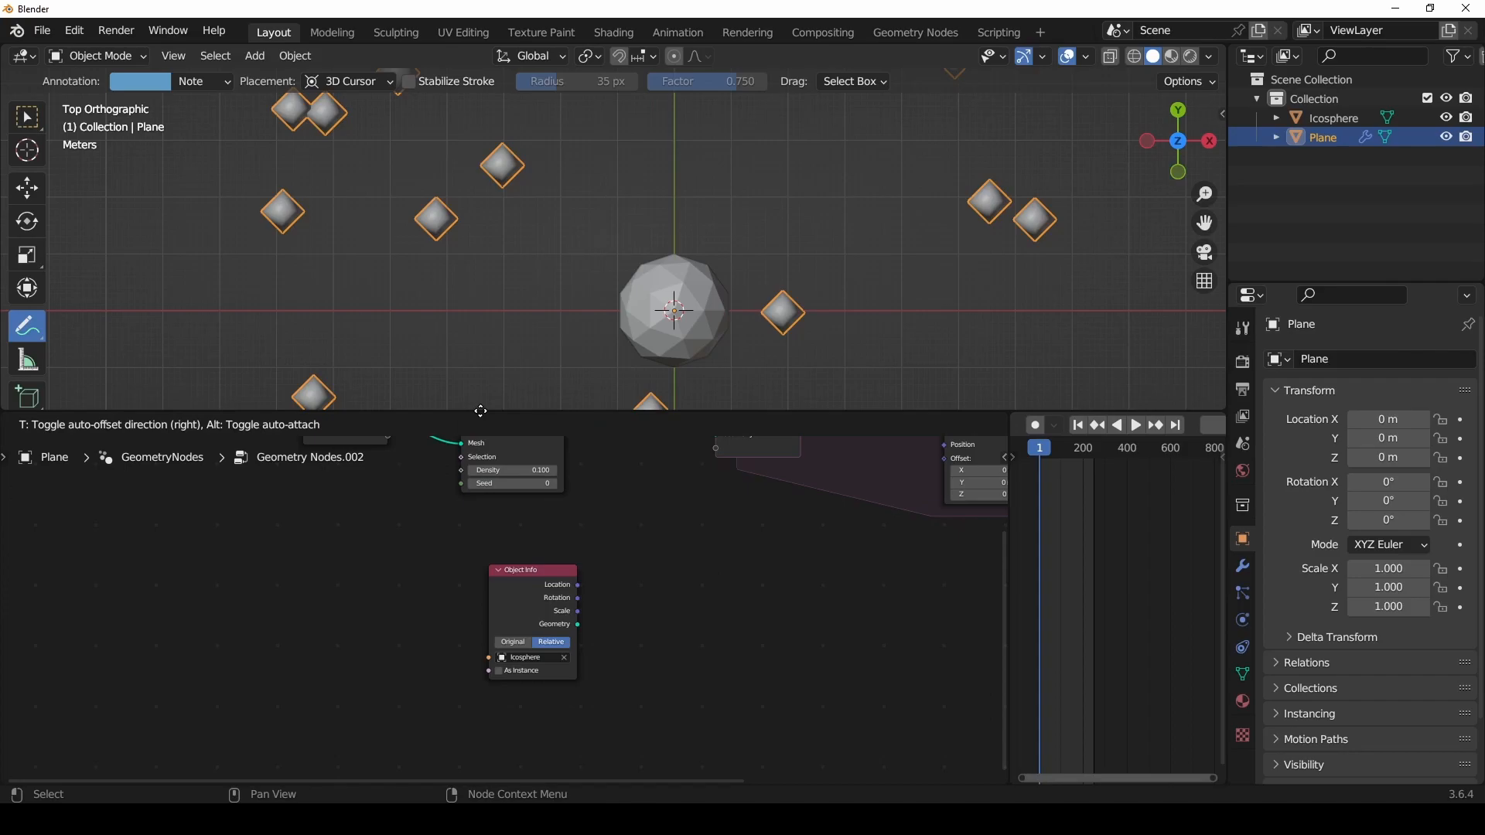
click(548, 724)
middle_drag(549, 724, 509, 708)
drag(508, 706, 511, 724)
Step: Circle two scattered points beside the icosphere with annotation strokes
drag(427, 186, 408, 203)
mouse_move(277, 176)
mouse_down()
mouse_move(225, 259)
mouse_move(271, 160)
mouse_up()
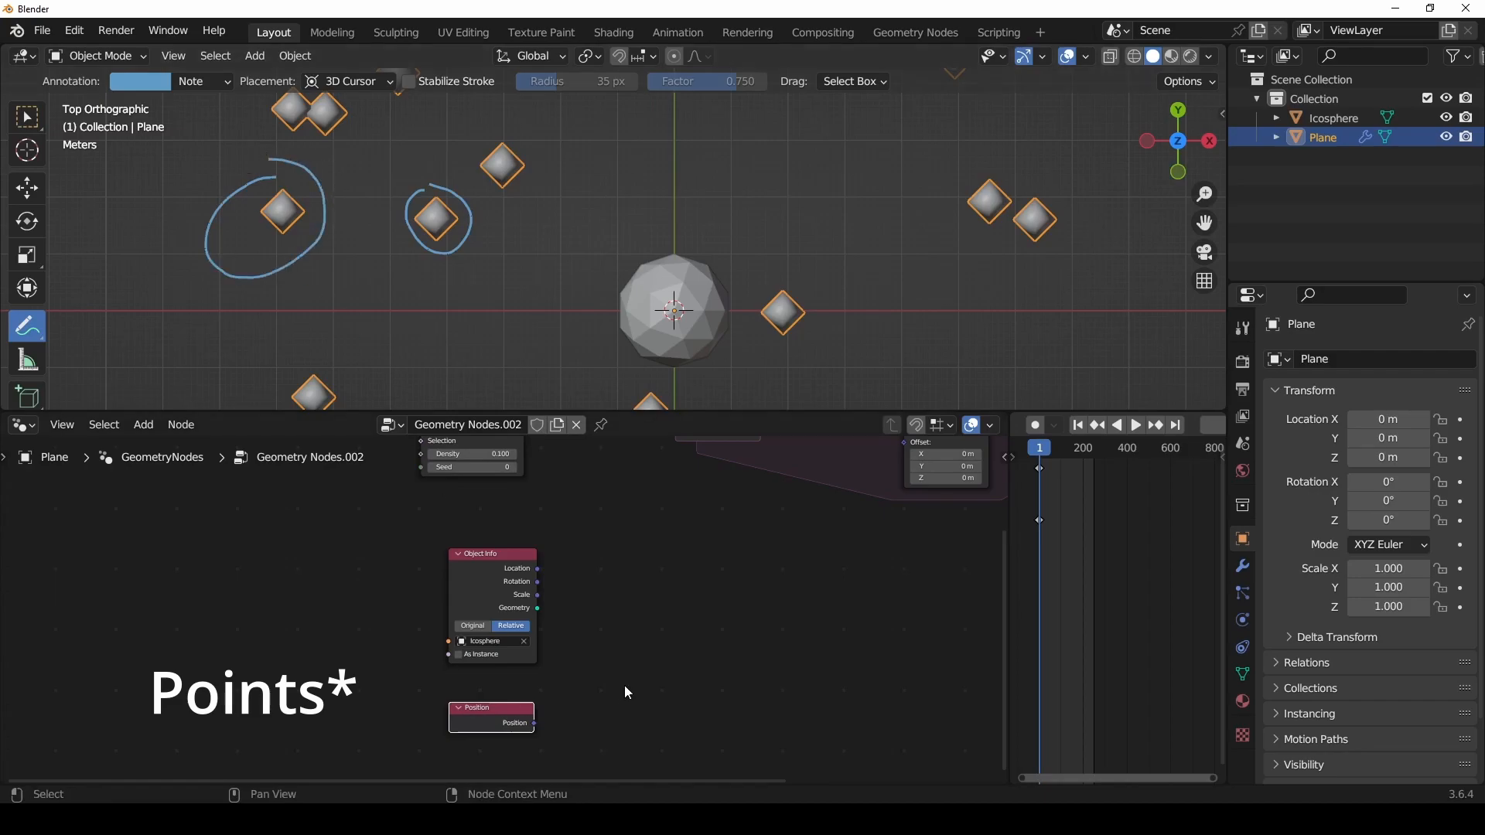
Step: Add a Vector Math node set to Subtract, with Position as first input and the icosphere's Object Info Location as second
shift+middle_drag(624, 689, 537, 674)
scroll(535, 593, up, 4)
shift+middle_drag(535, 593, 475, 601)
scroll(495, 642, down, 2)
mouse_move(328, 667)
mouse_down()
mouse_move(370, 677)
mouse_move(330, 694)
mouse_move(351, 703)
mouse_move(341, 686)
mouse_up()
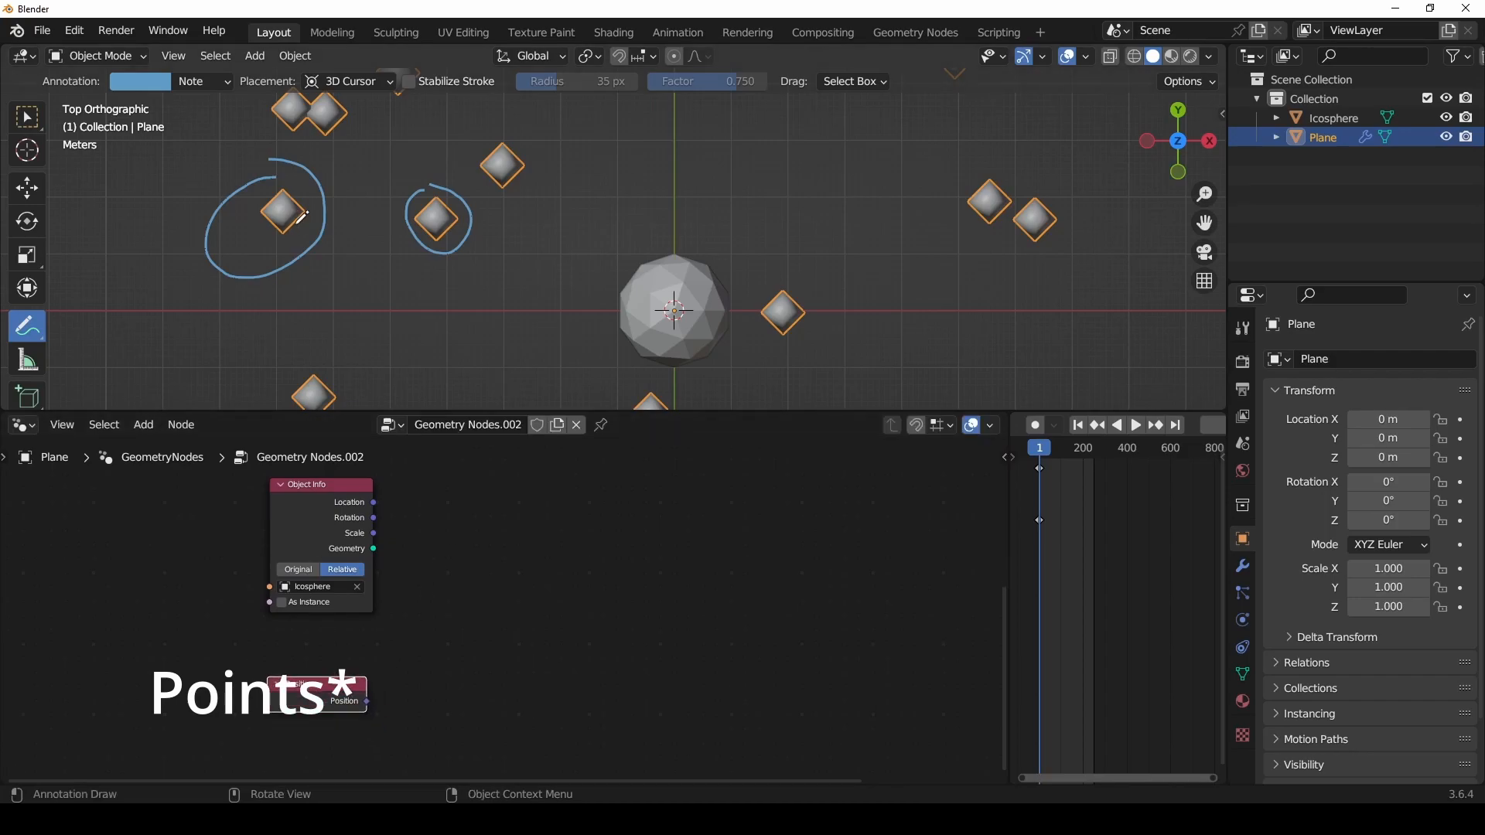
drag(372, 502, 479, 593)
drag(367, 701, 490, 552)
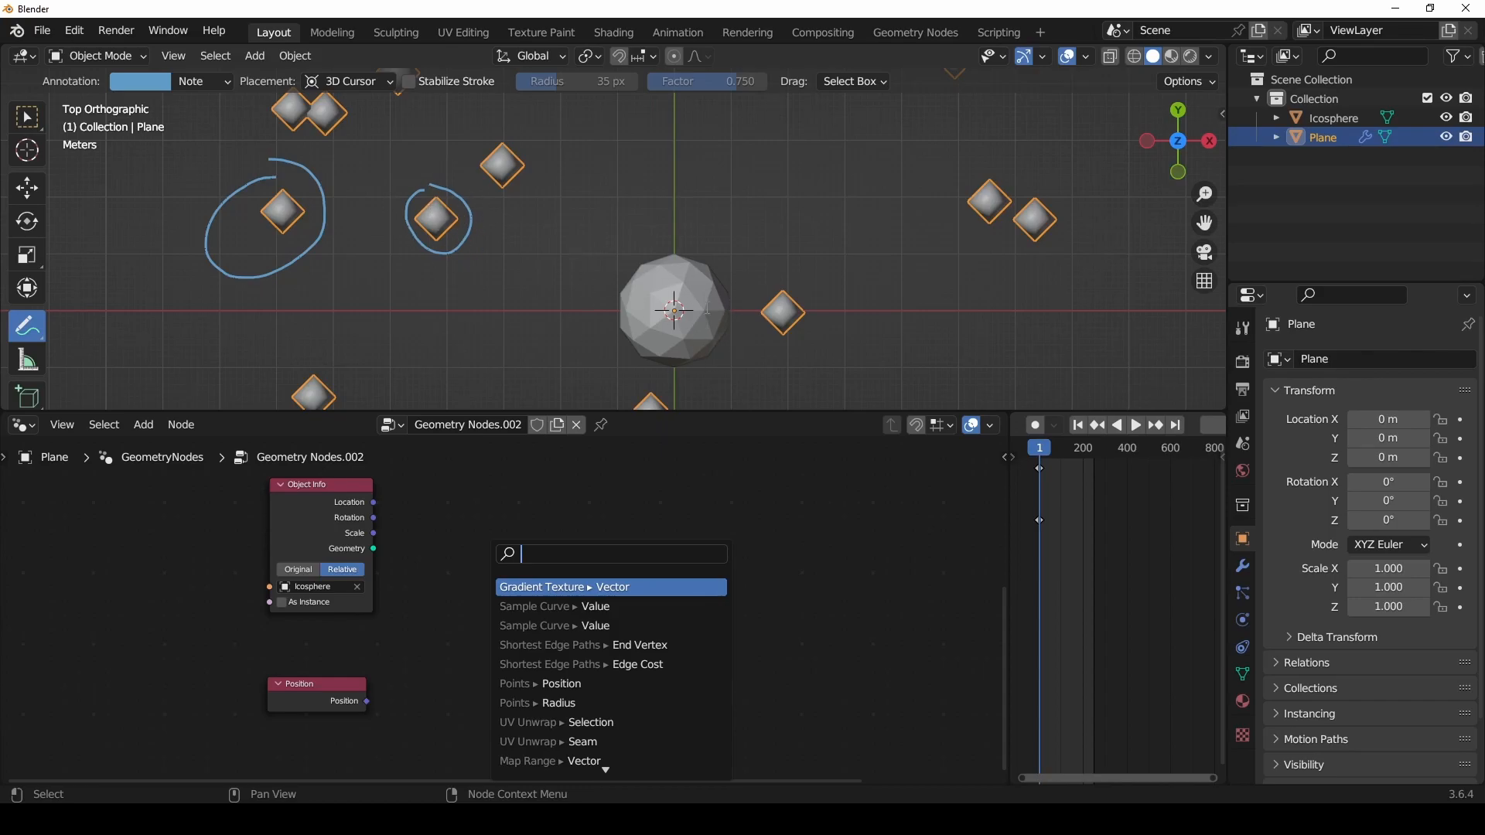
text(subtra)
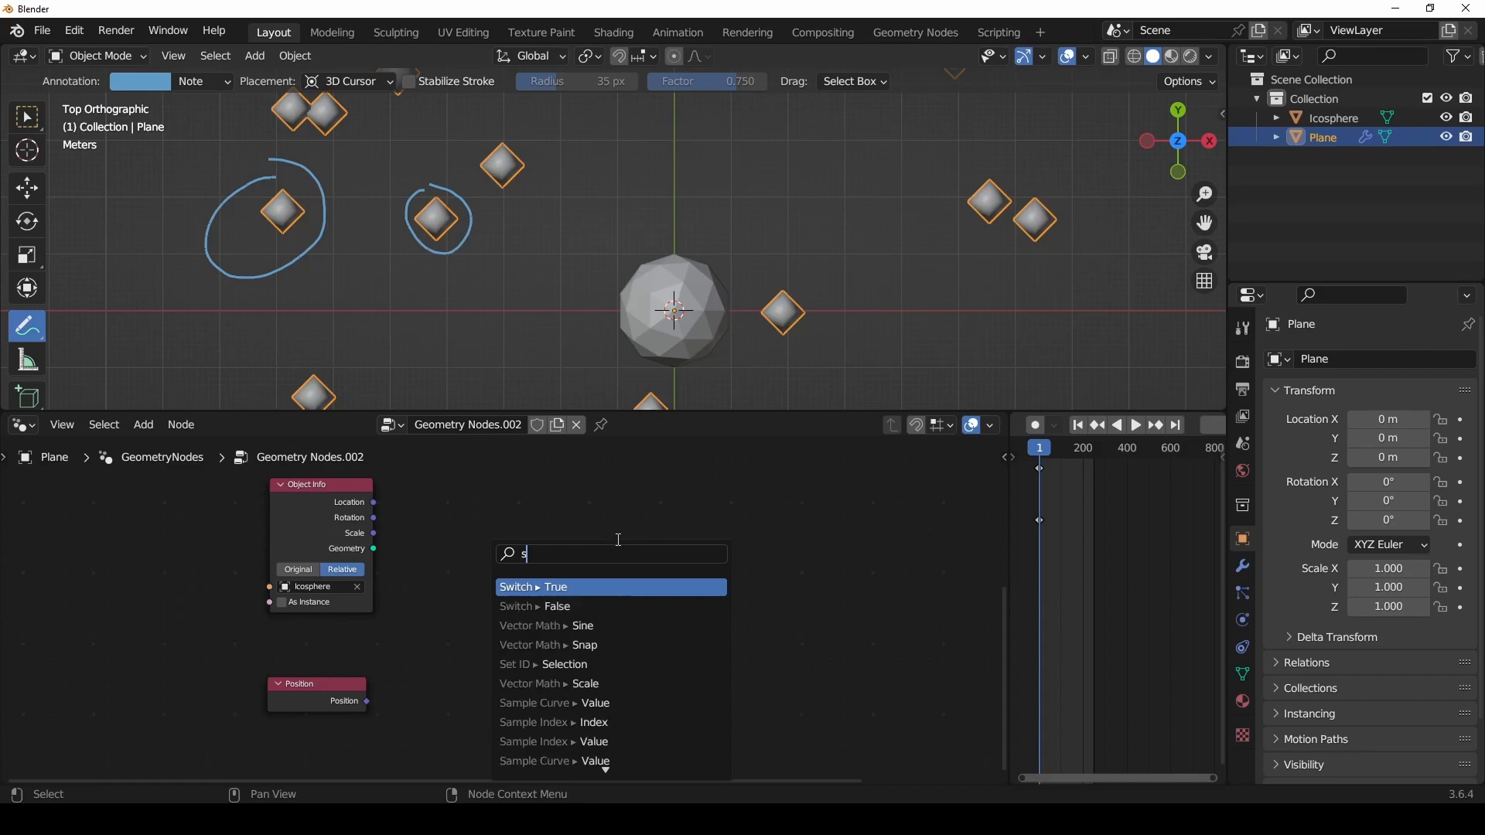
key(Return)
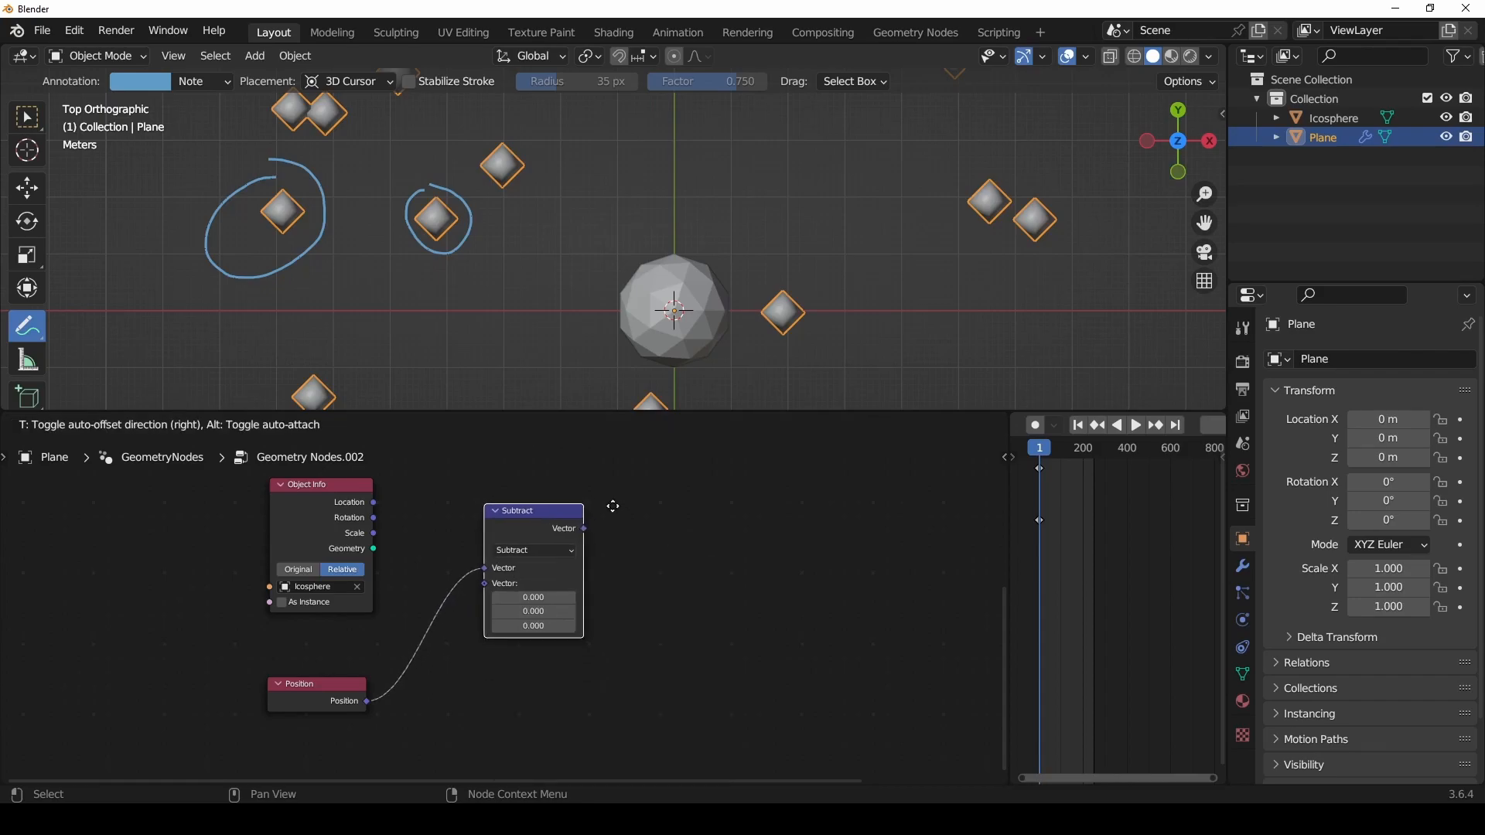
click(611, 507)
drag(373, 502, 487, 586)
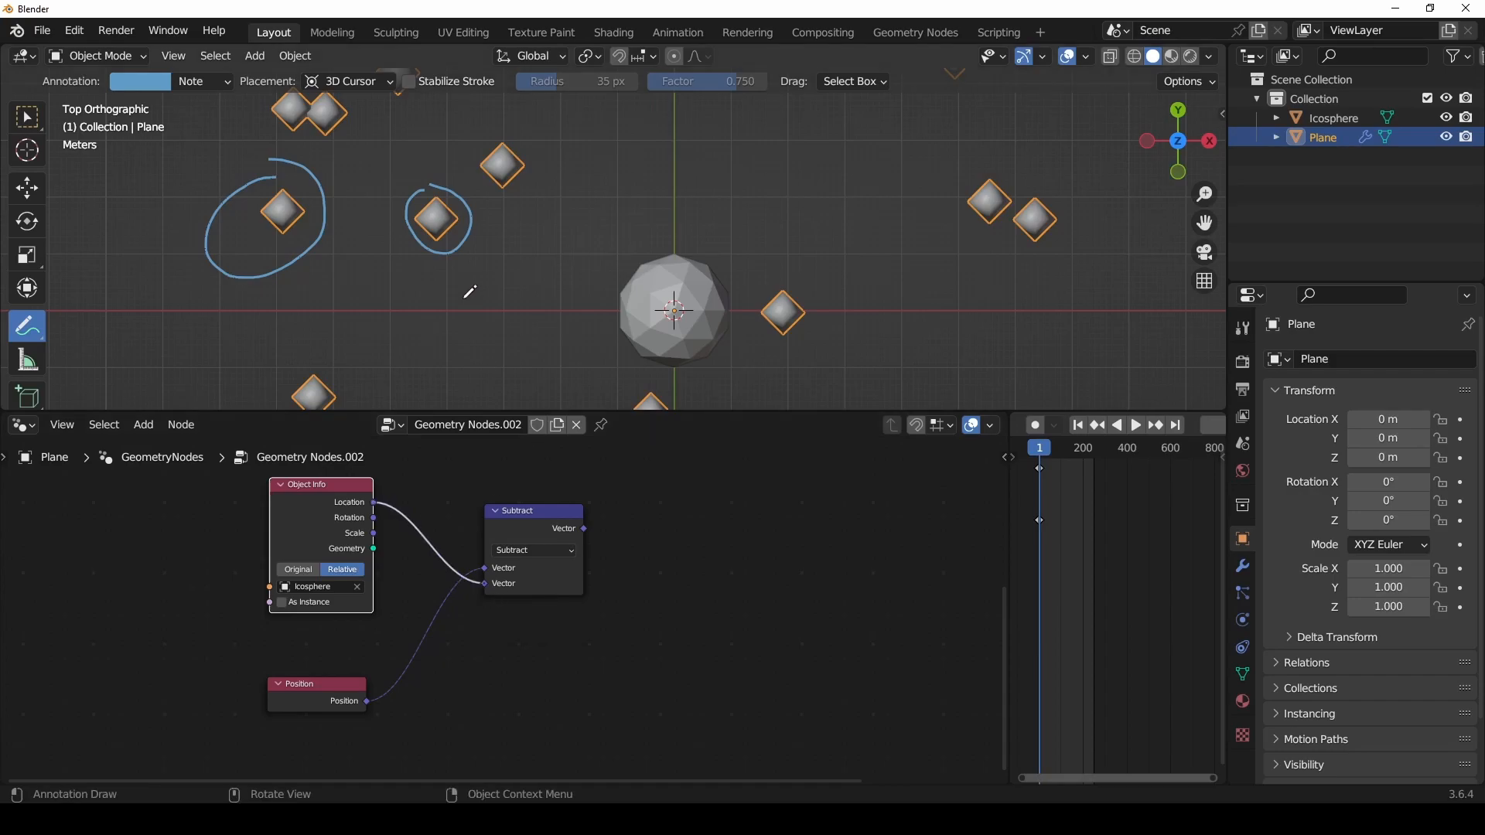
Step: Draw an annotation arrow from the icosphere to the nearer circled point and handwrite notes above the icosphere
mouse_move(470, 246)
mouse_down()
mouse_move(617, 303)
mouse_move(466, 267)
mouse_move(513, 246)
mouse_up()
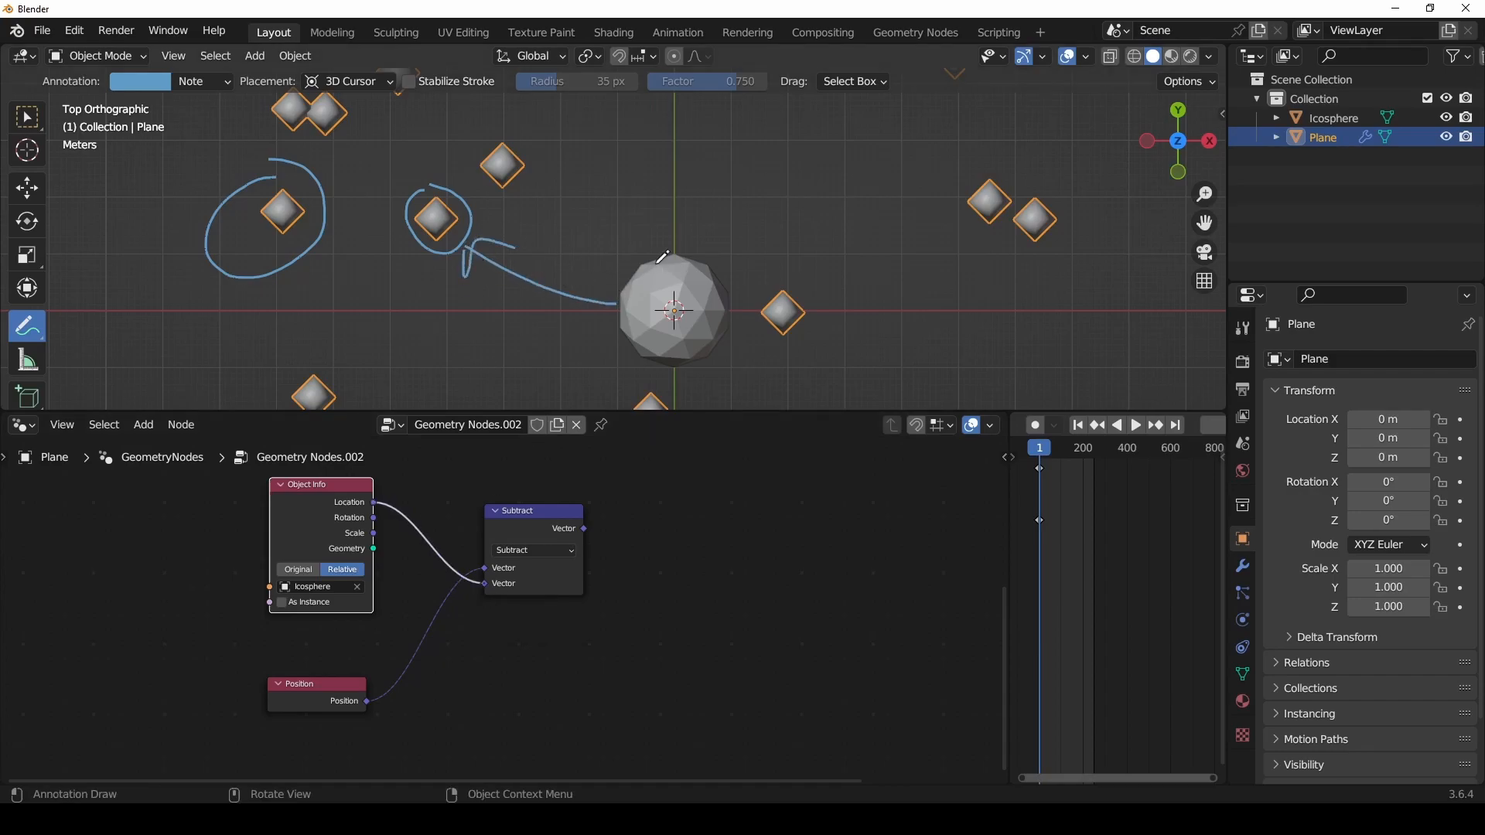
drag(552, 184, 572, 154)
middle_drag(602, 540, 608, 604)
drag(694, 143, 705, 206)
mouse_move(744, 183)
mouse_down()
mouse_move(736, 198)
mouse_move(773, 186)
mouse_up()
drag(803, 153, 785, 215)
drag(818, 112, 806, 192)
mouse_move(854, 239)
mouse_down()
mouse_move(674, 246)
mouse_move(700, 230)
mouse_up()
drag(851, 145, 849, 213)
mouse_move(841, 120)
mouse_down()
mouse_move(804, 121)
mouse_move(663, 219)
mouse_move(844, 206)
mouse_up()
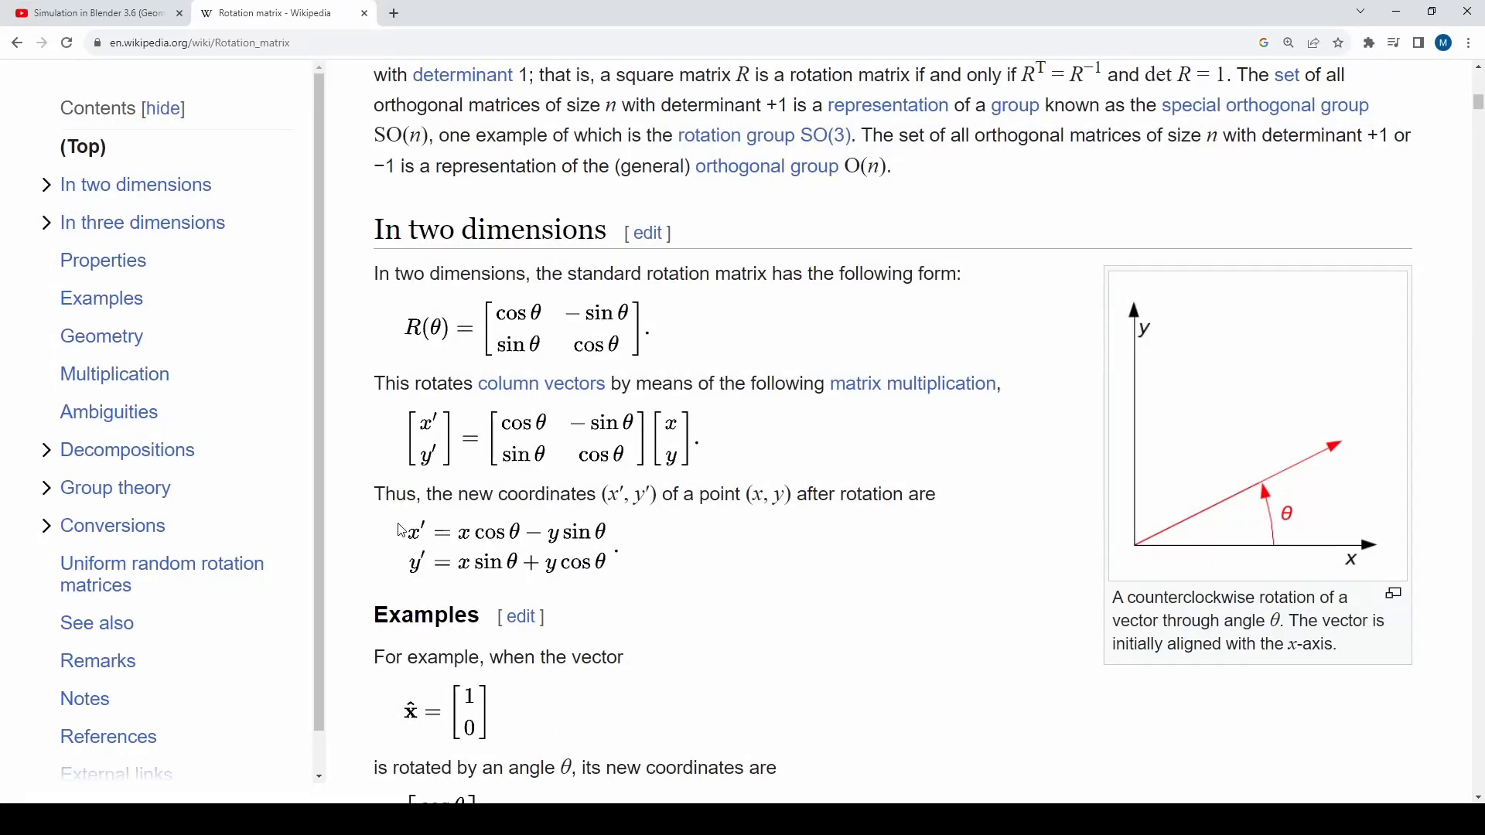
Step: Highlight the x′ and y′ rotation equations on Wikipedia, and switch to Blender to underline the handwritten (x, y) annotation
drag(402, 533, 601, 568)
click(721, 567)
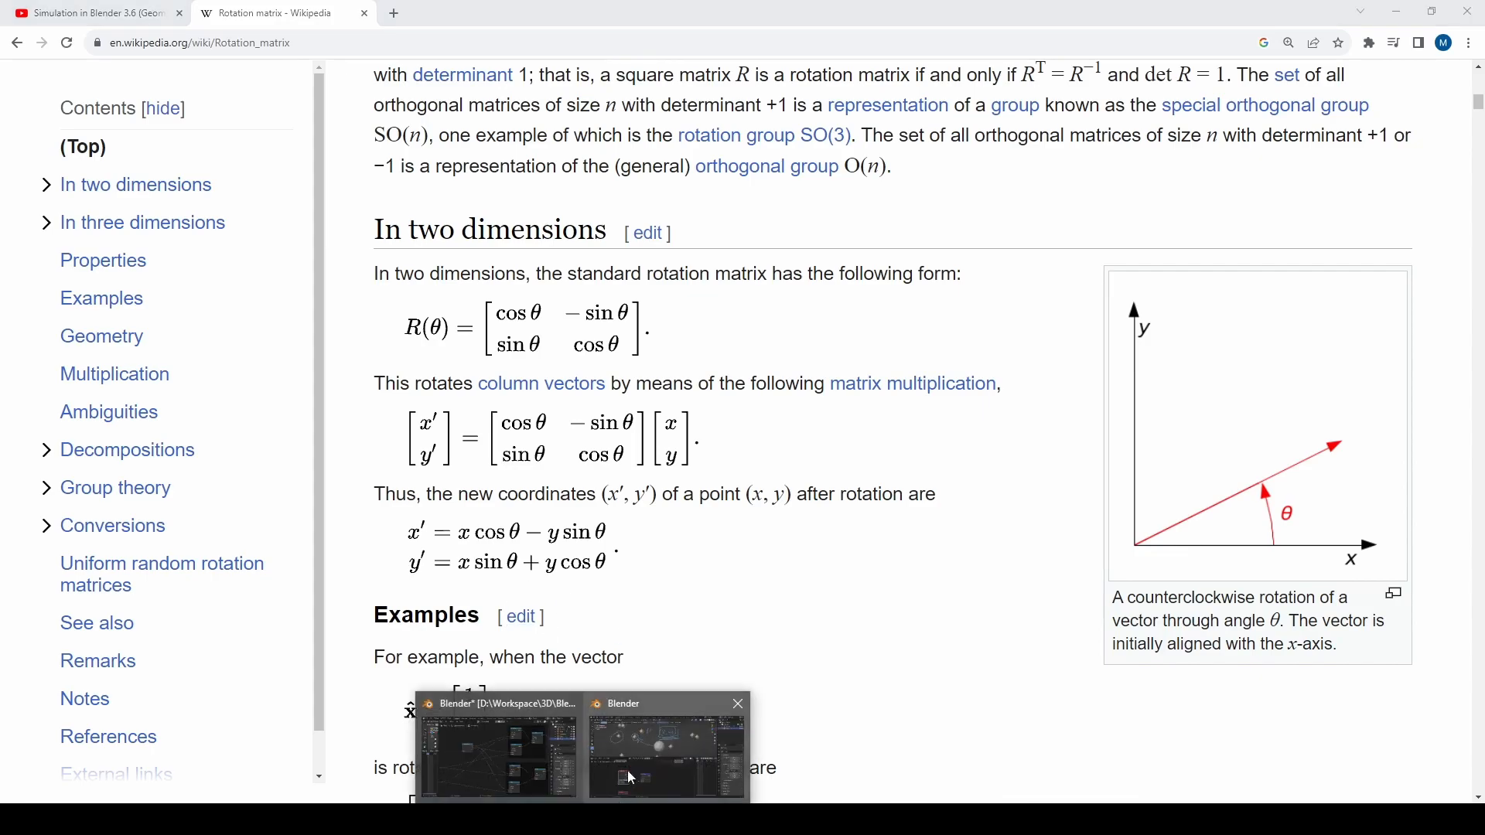
click(619, 781)
mouse_move(791, 225)
mouse_down()
mouse_move(810, 215)
mouse_move(700, 122)
mouse_move(700, 213)
mouse_up()
Step: Add a Separate XYZ node after the Subtract node, taking the Subtract vector as its input
middle_drag(659, 600, 582, 591)
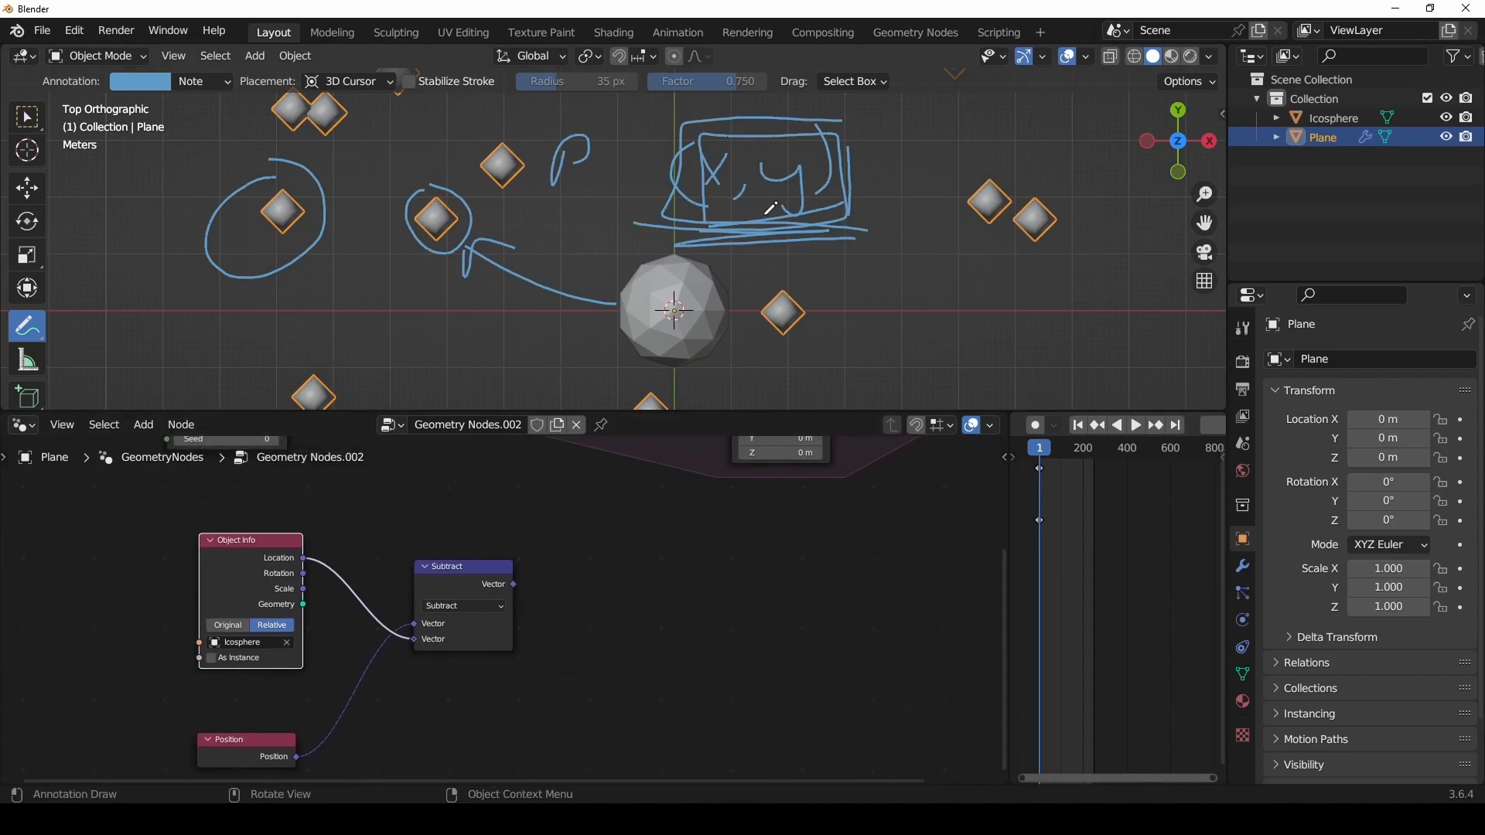
key(shift+a)
text(se)
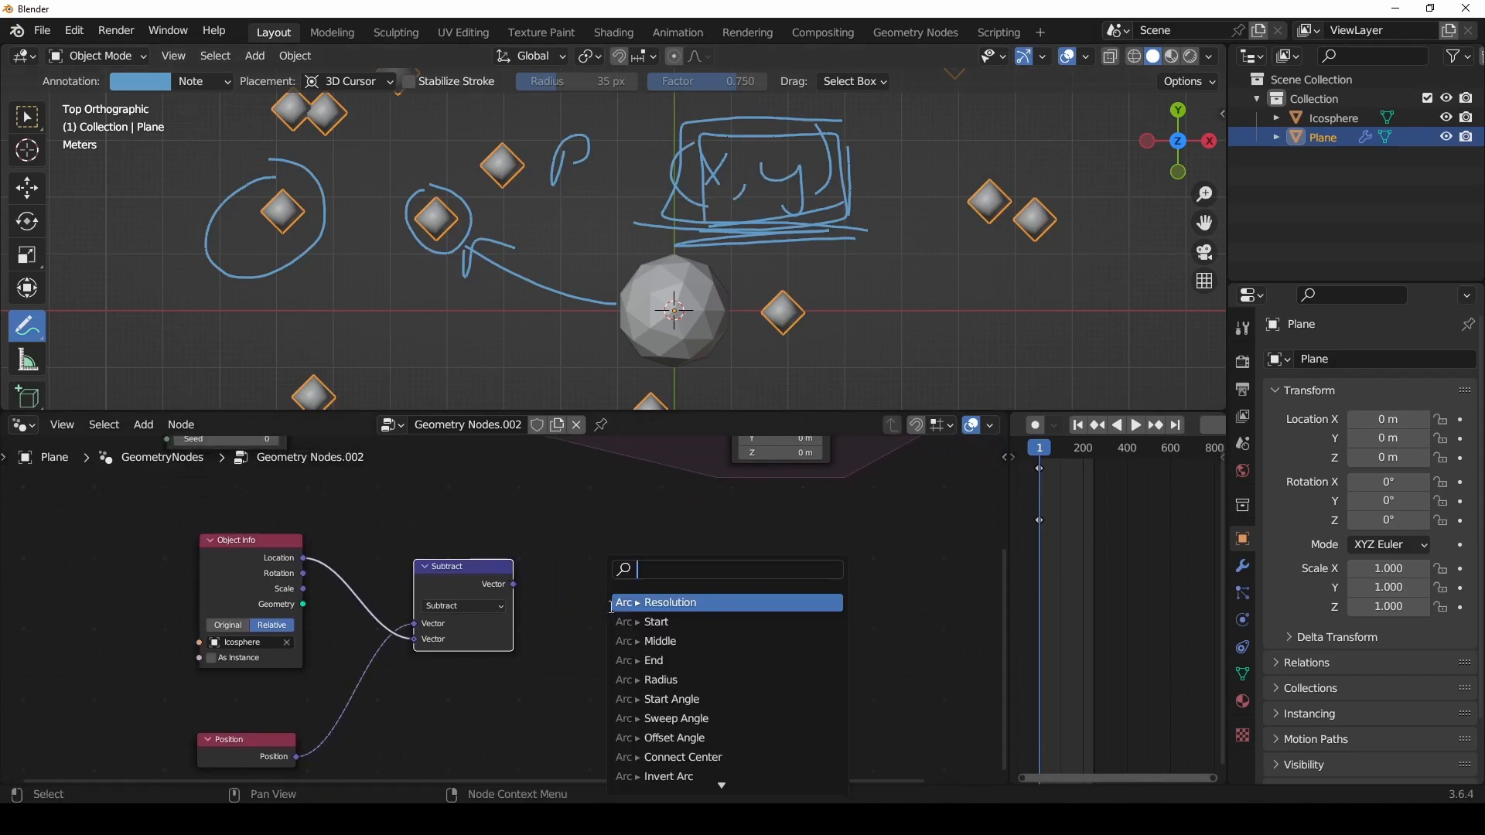
text(pa)
key(Return)
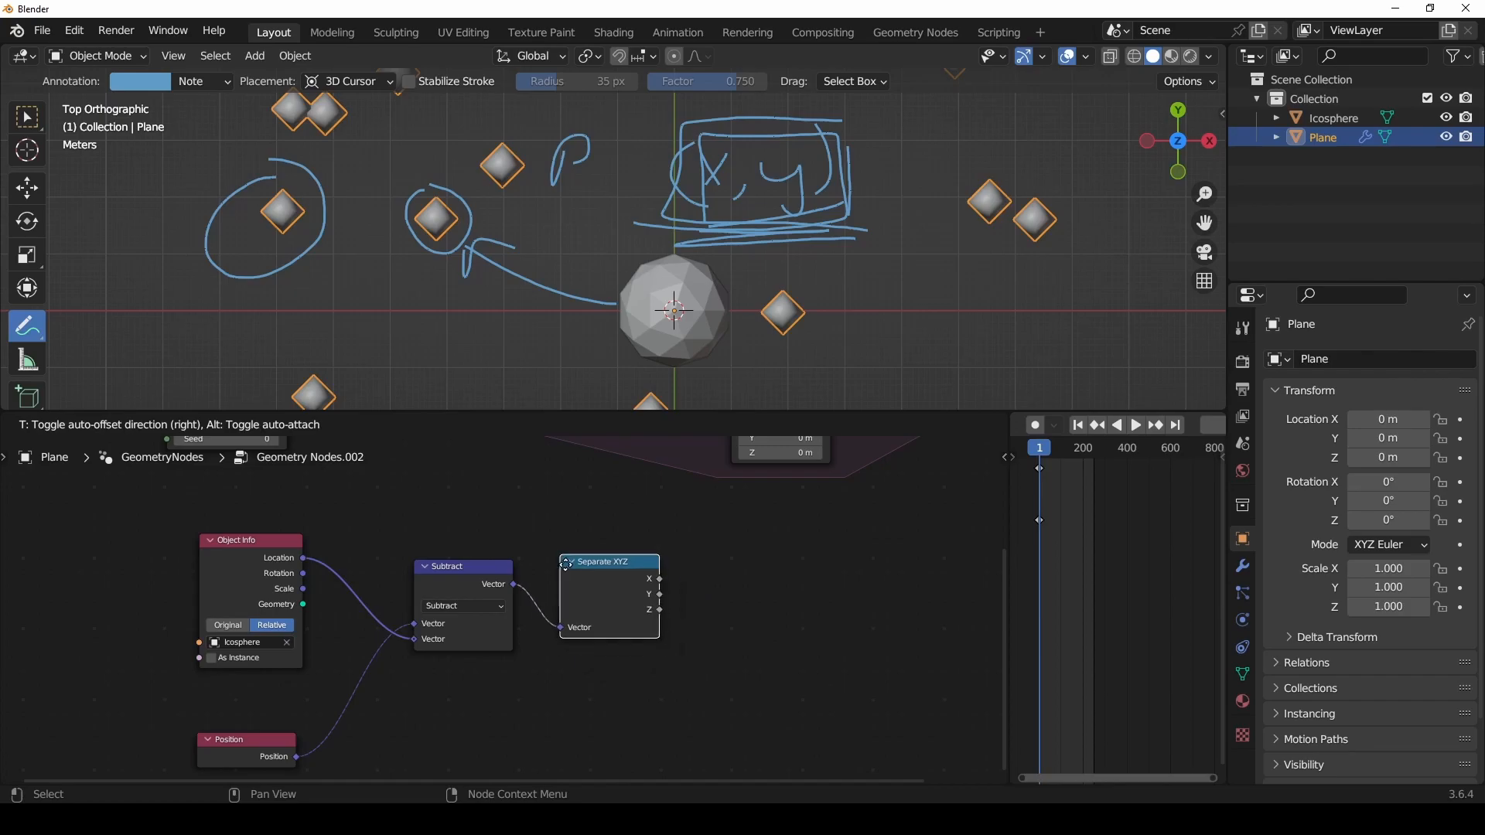
click(566, 549)
Step: Move the Object Info, Position, Subtract and Separate XYZ nodes together further left in the node tree
scroll(503, 669, down, 8)
drag(577, 723, 329, 553)
key(g)
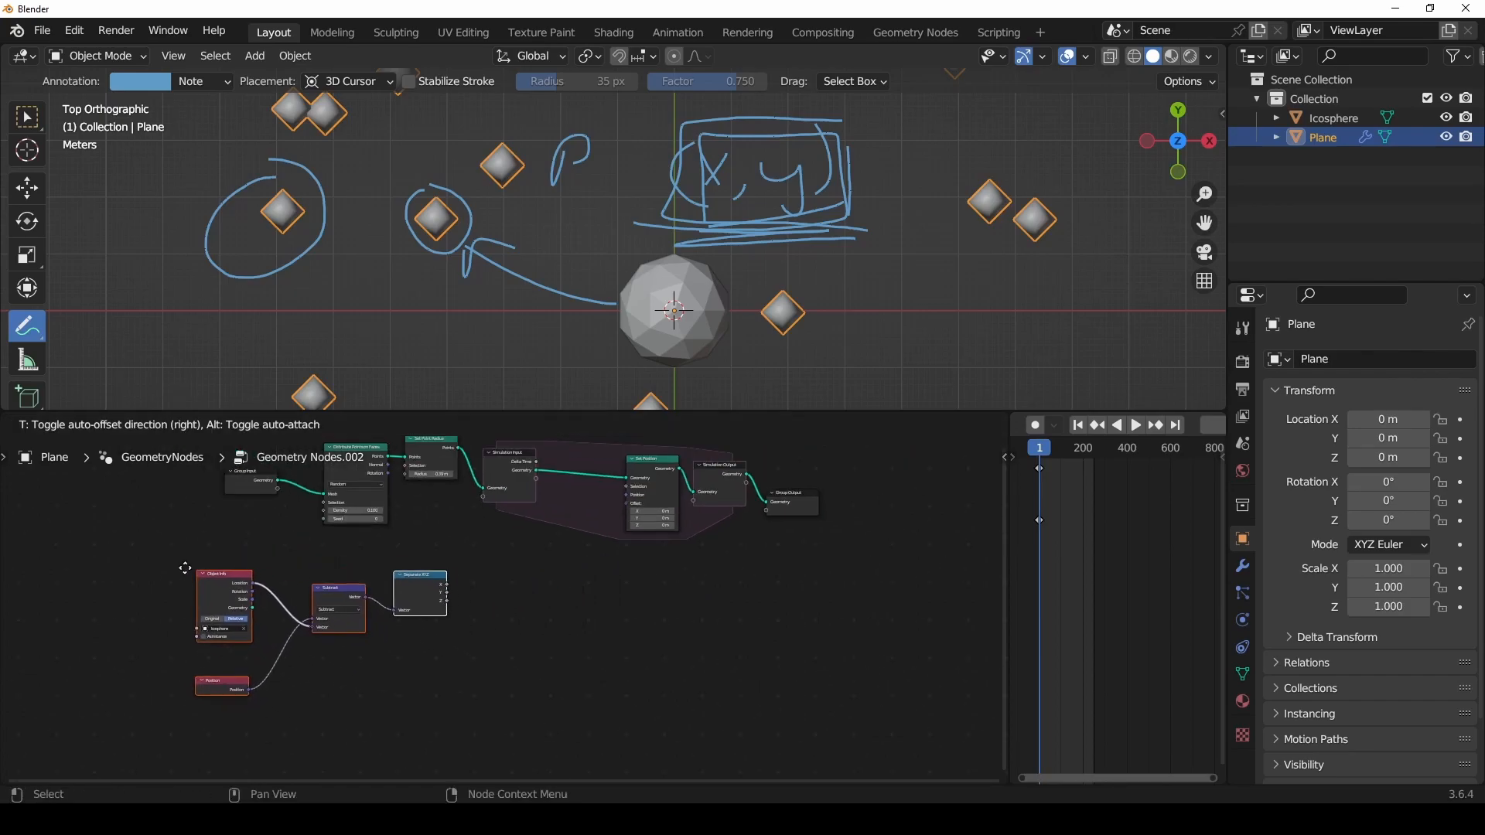
click(179, 564)
scroll(399, 629, up, 4)
scroll(399, 629, up, 8)
middle_drag(418, 611, 666, 606)
scroll(781, 608, down, 2)
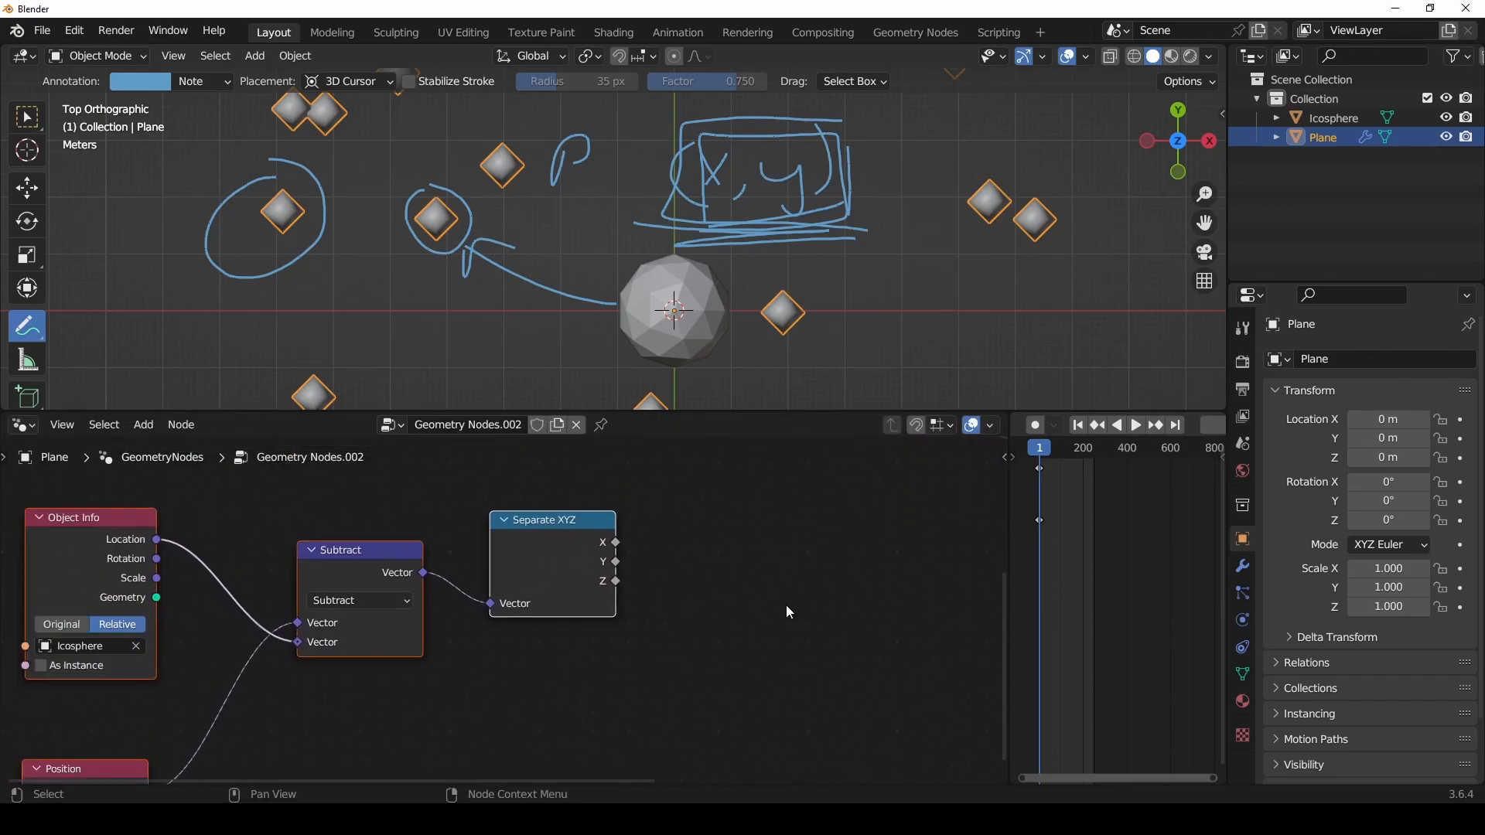
click(745, 636)
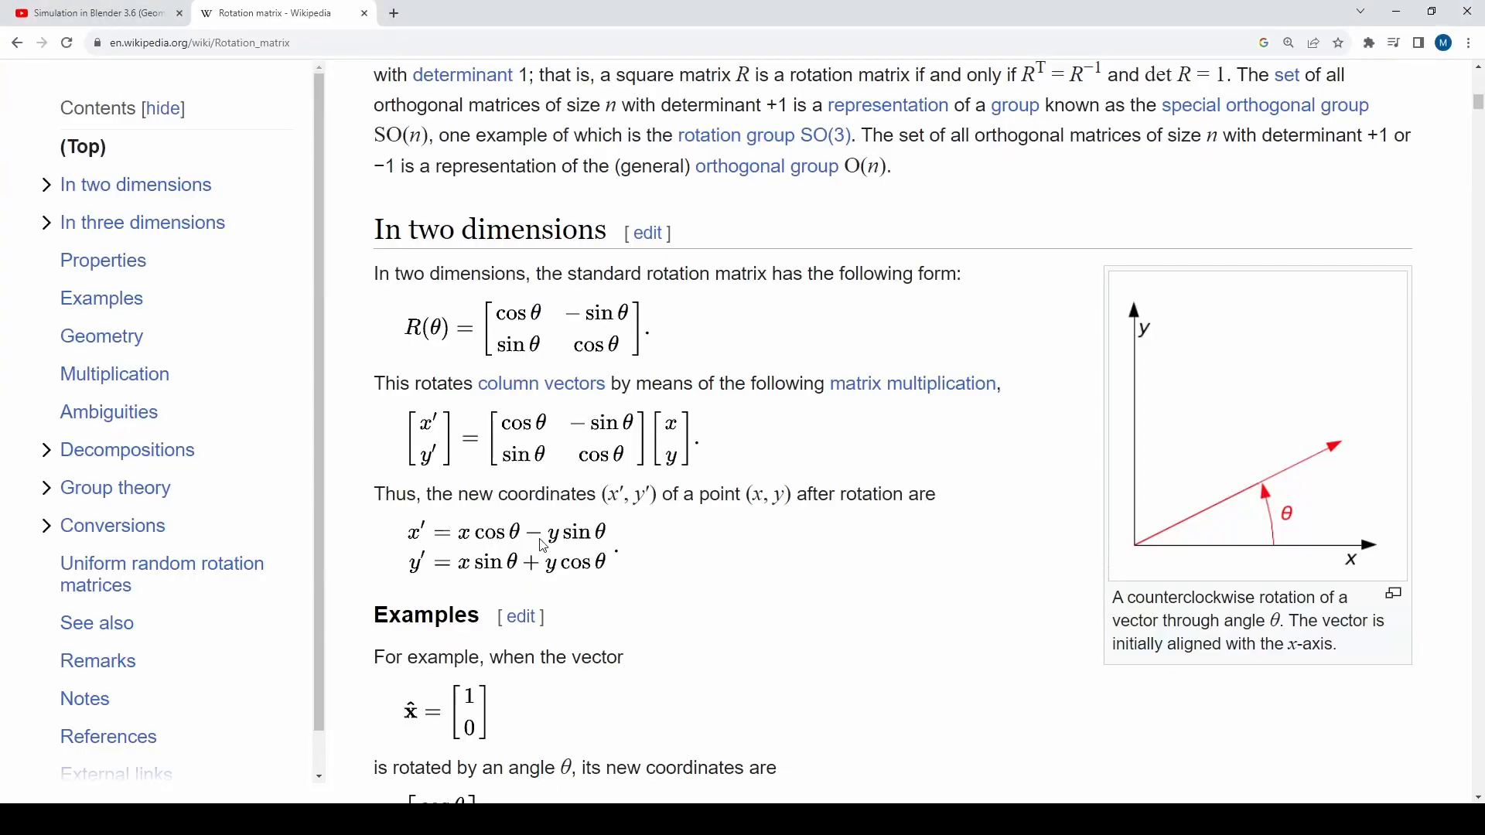
Step: Check the rotation formulas on Wikipedia, and return to Blender to add a Value node below and to the right of the Position node
scroll(510, 555, up, 1)
scroll(495, 510, down, 2)
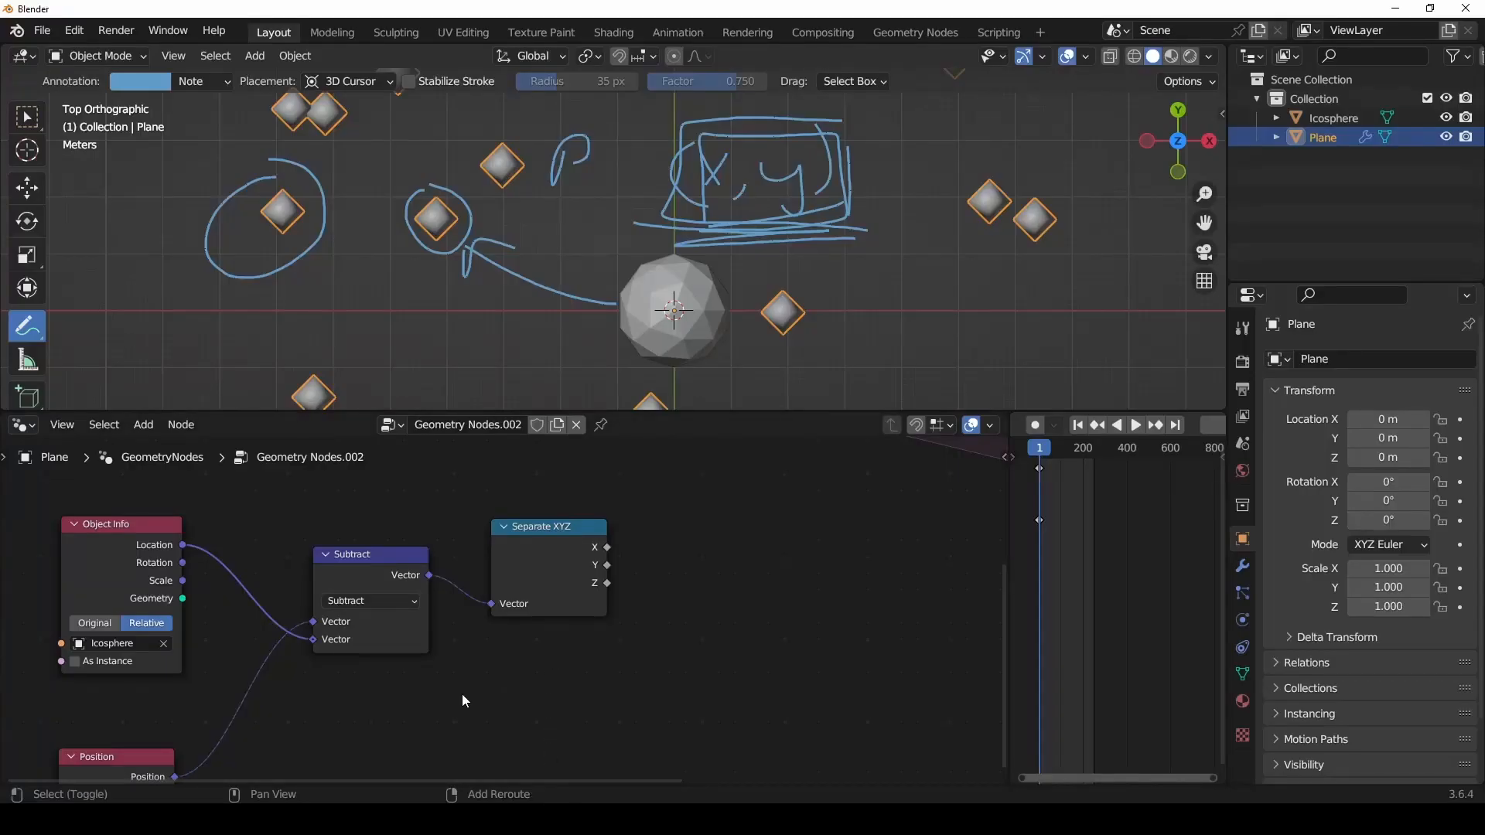
middle_drag(462, 694, 620, 615)
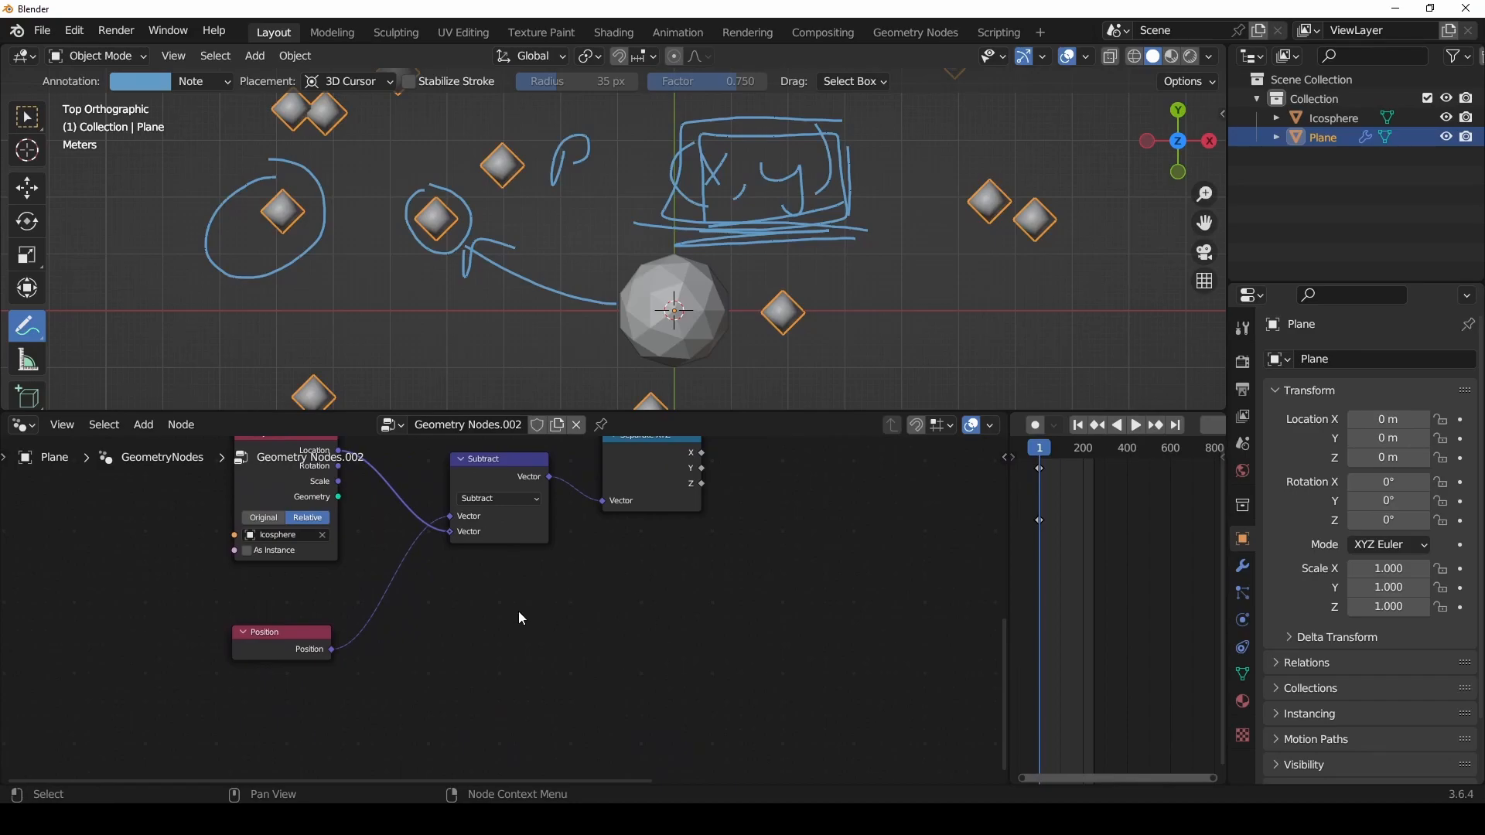
key(shift+a)
click(484, 407)
text(va)
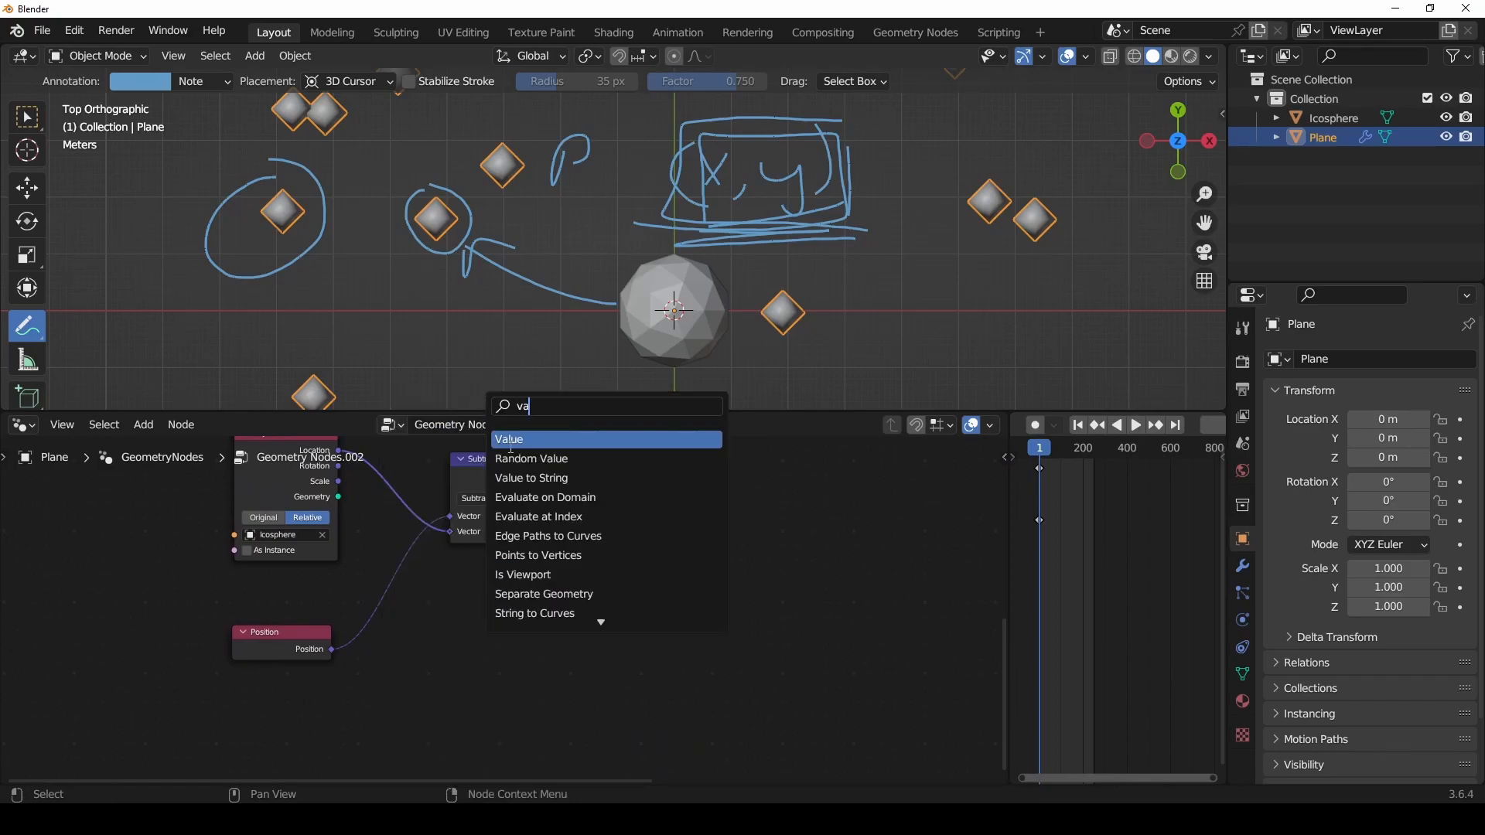
key(Return)
click(494, 645)
scroll(503, 627, up, 2)
drag(517, 605, 503, 699)
middle_drag(517, 731, 548, 708)
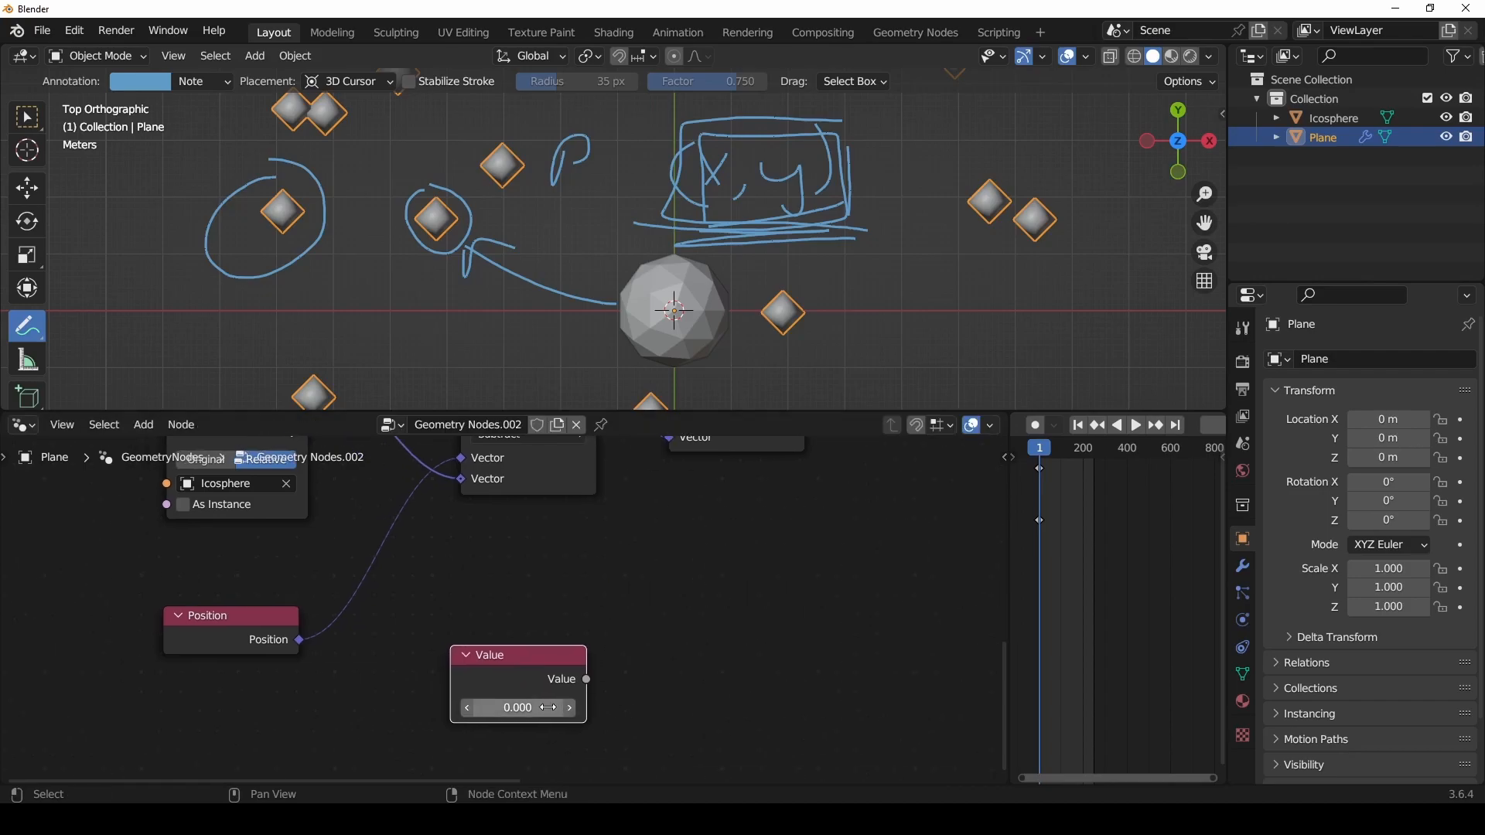
Step: Set the Value node to 0.1
click(517, 708)
text(0.1)
key(Return)
middle_drag(737, 700, 622, 702)
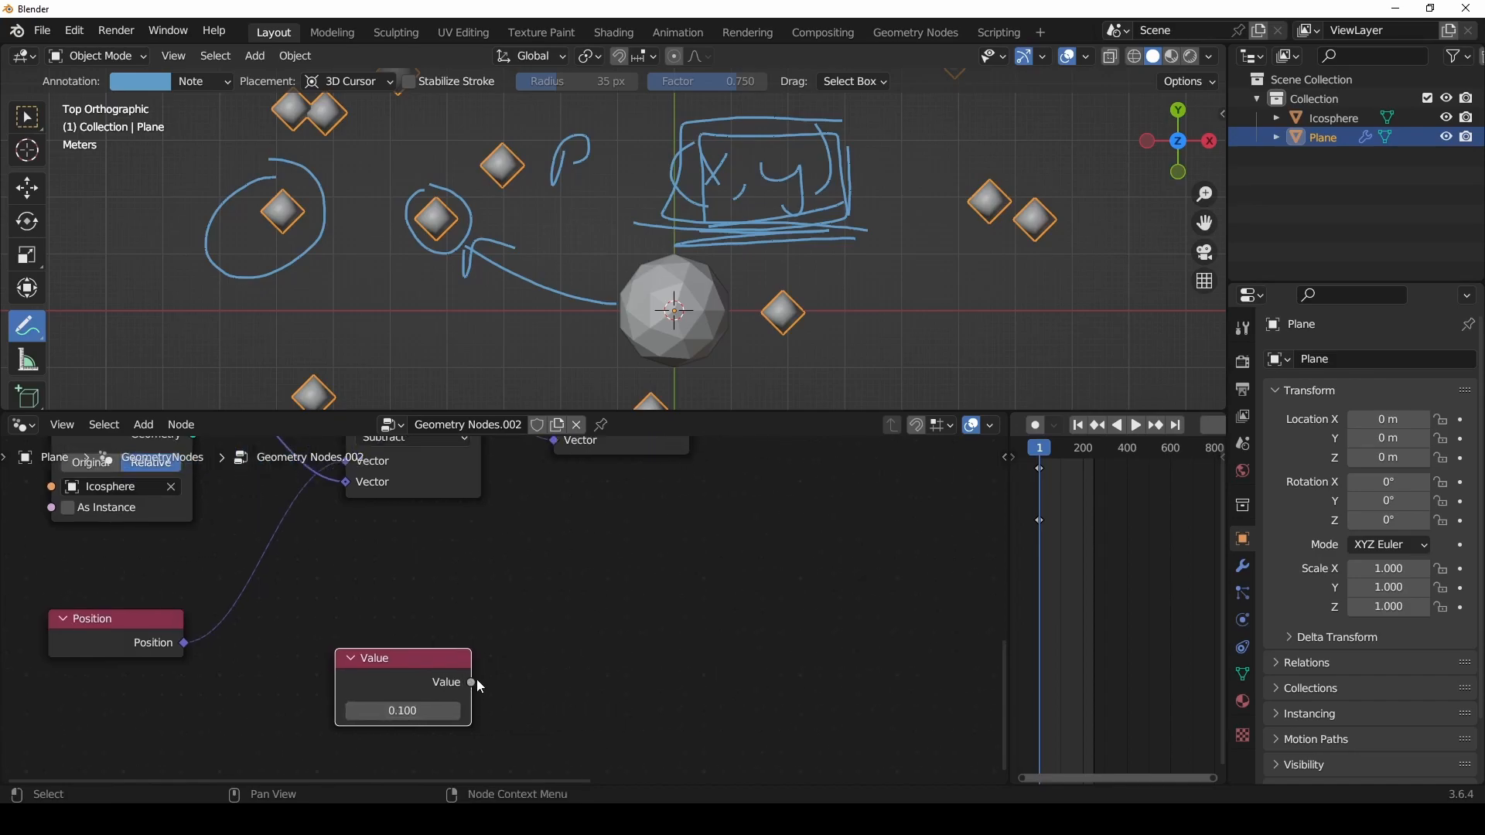
Step: Add a Sine and a Cosine math node, one above the other, both fed by the Value node
drag(472, 684, 599, 610)
text(sin)
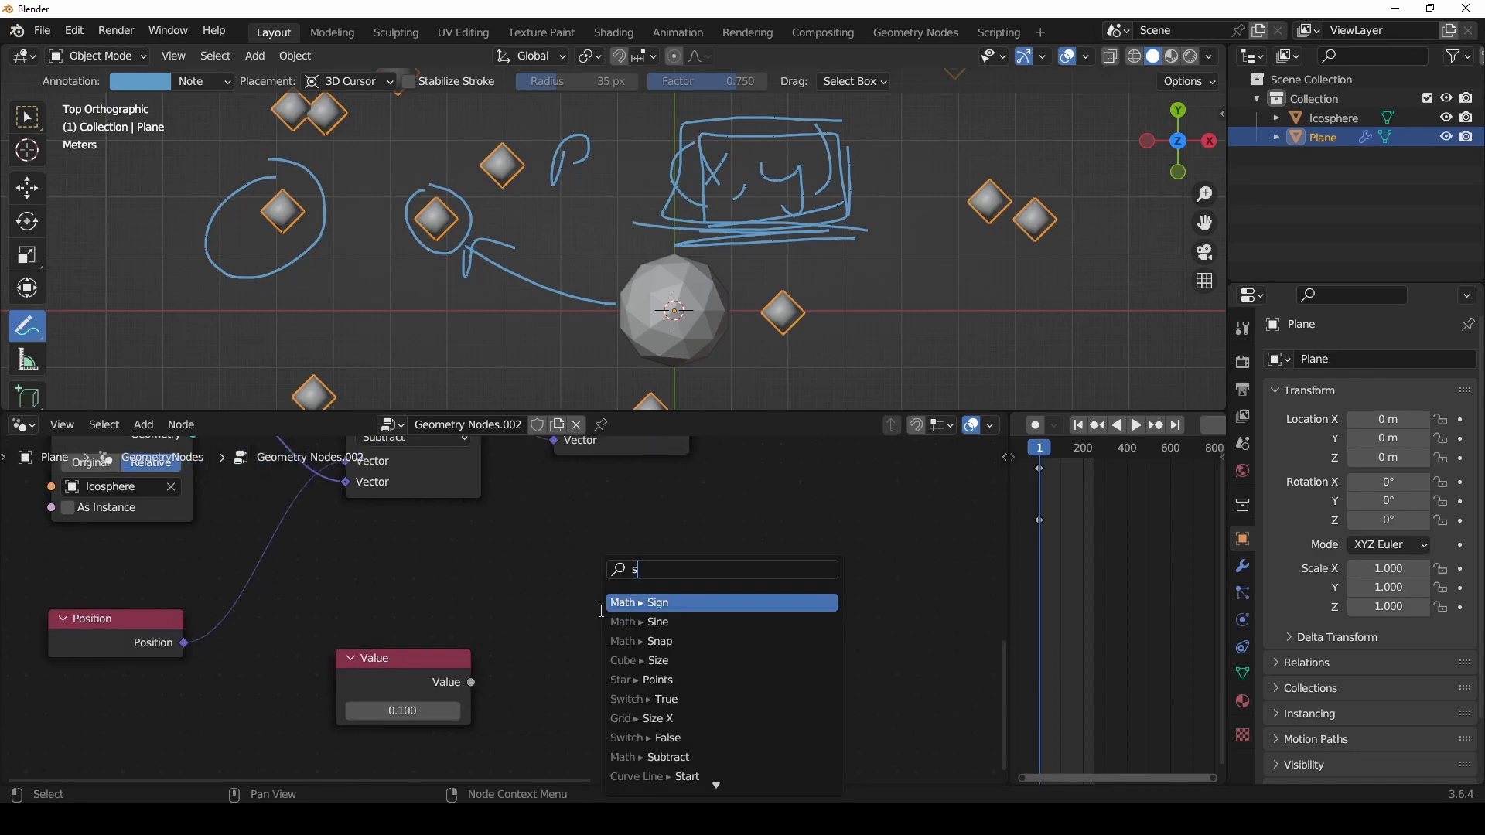
key(Return)
click(592, 557)
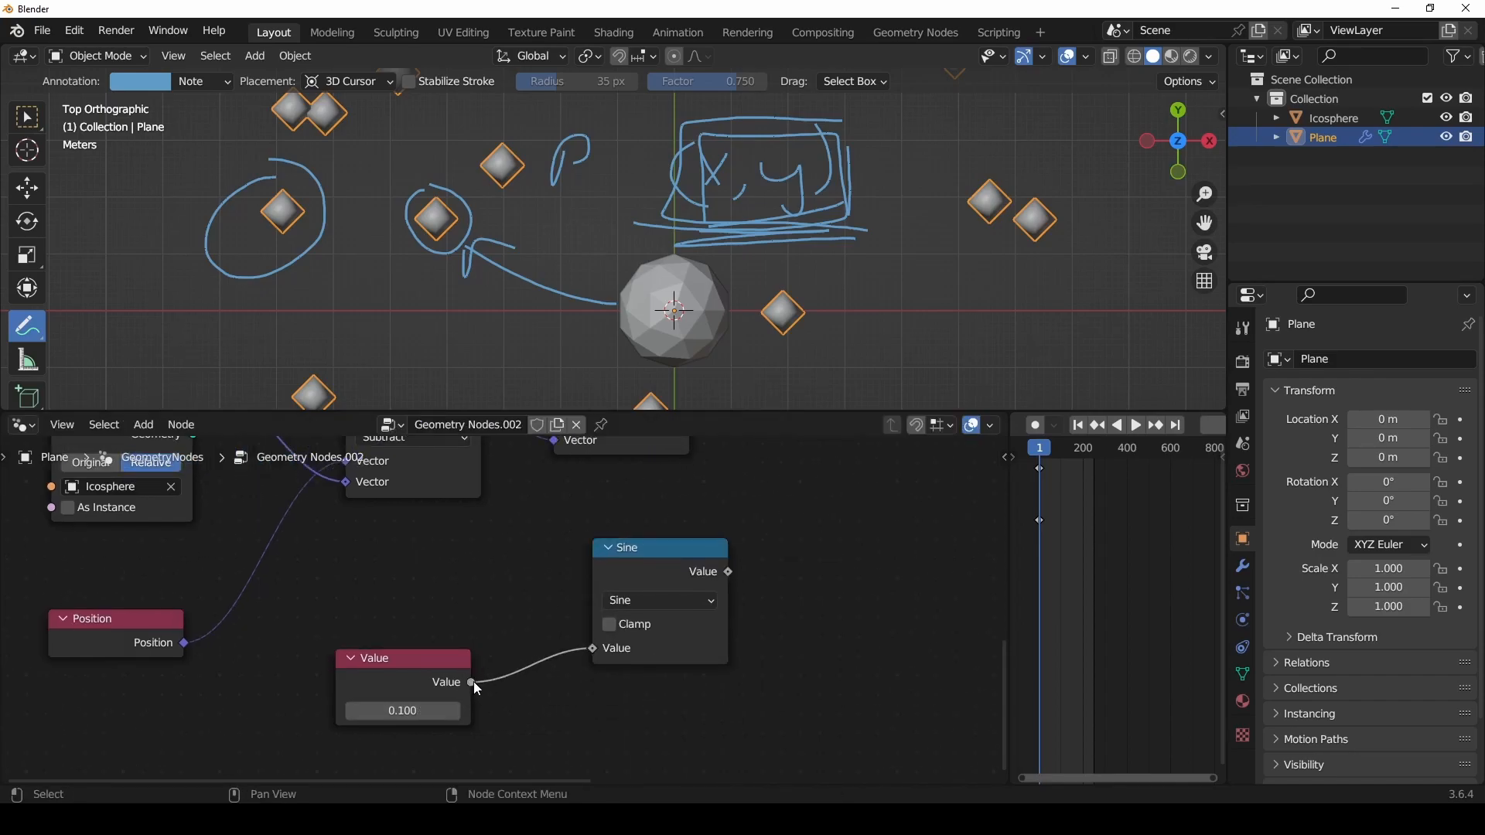
drag(474, 681, 622, 568)
text(cos)
key(Return)
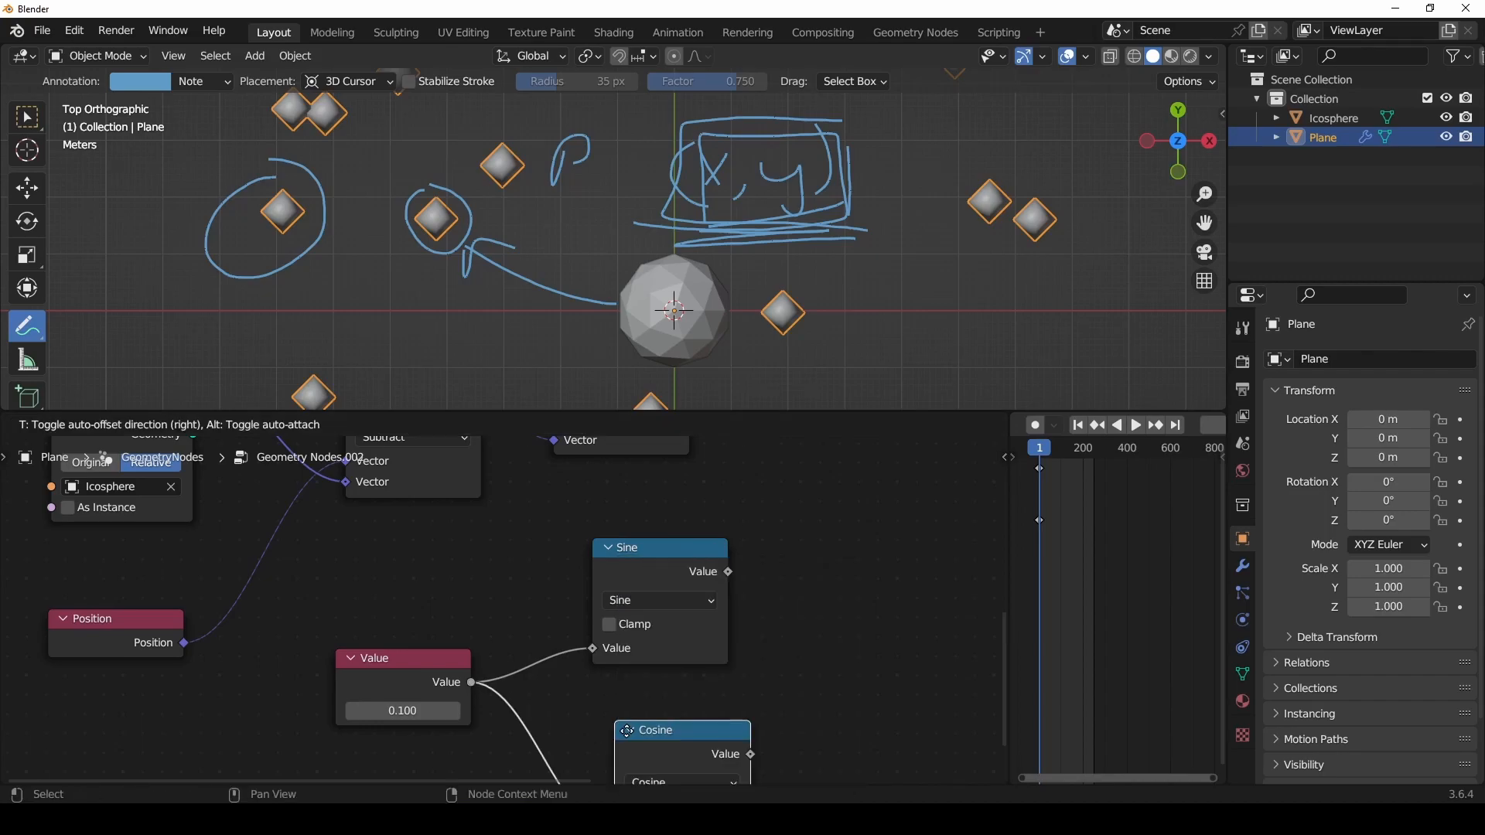
click(592, 712)
Step: Check the rotation formulas on Wikipedia, and return to Blender to nudge the Cosine and Value nodes into tidier positions
key(alt+Tab)
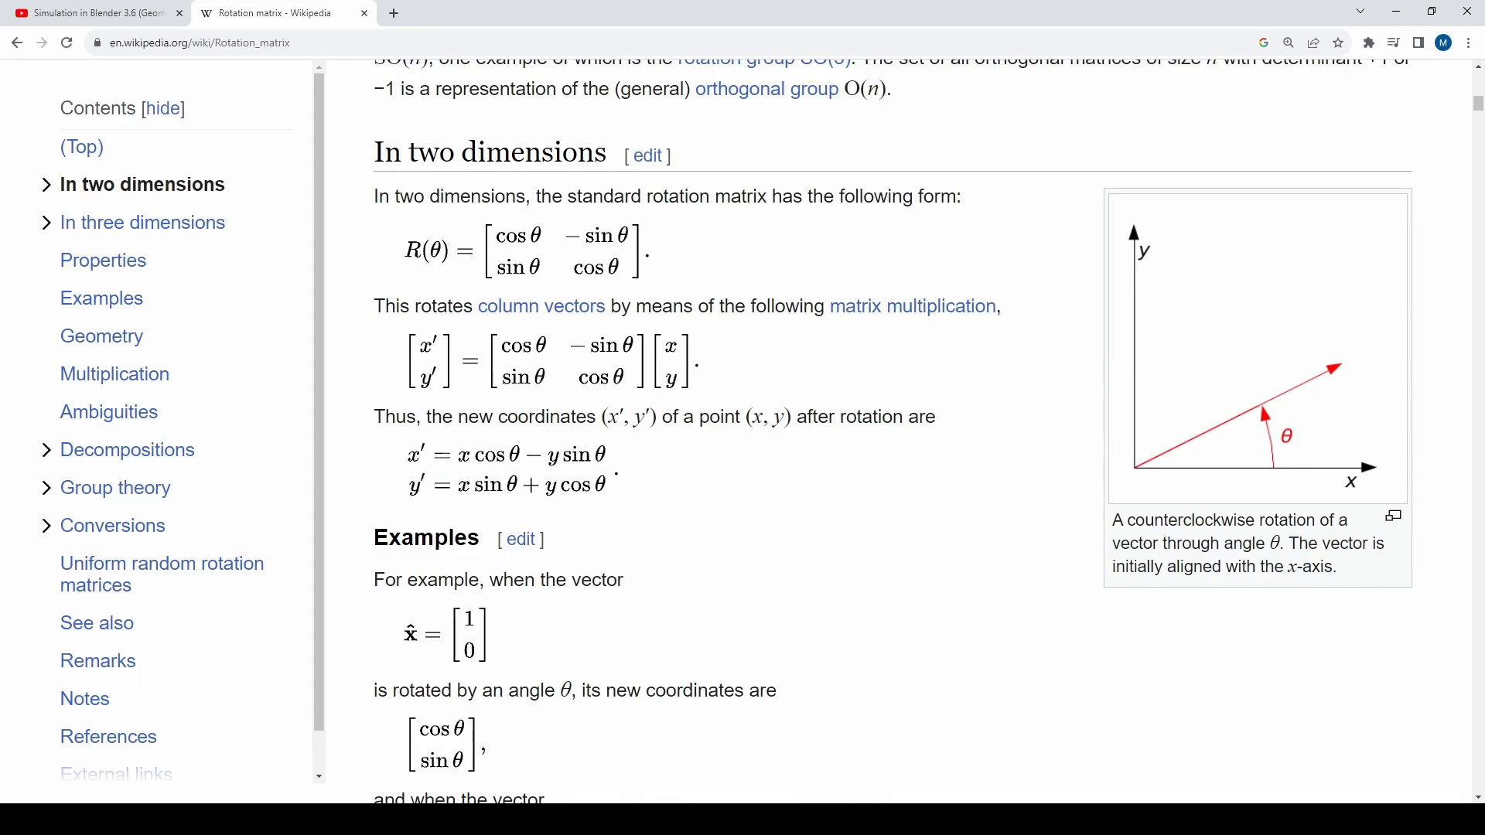
key(alt+Tab)
drag(527, 694, 531, 689)
mouse_move(328, 641)
mouse_down()
mouse_move(367, 650)
mouse_move(322, 662)
mouse_up()
middle_drag(304, 653, 252, 686)
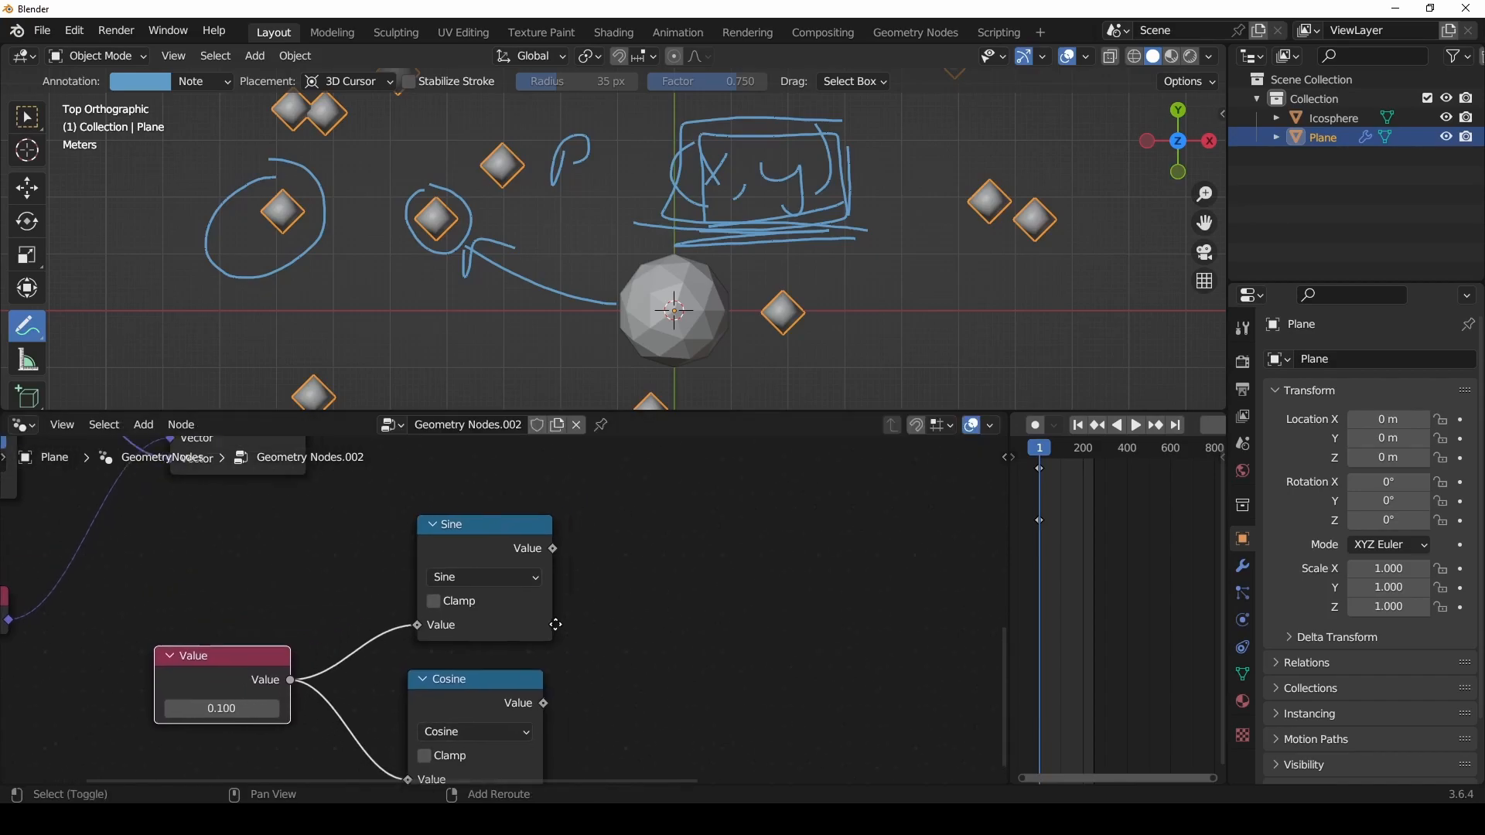
scroll(541, 611, down, 3)
middle_drag(560, 620, 479, 688)
Step: Look up the x′ formula on Wikipedia, and return to Blender to add a Multiply node fed by the X output of Separate XYZ
key(alt+Tab)
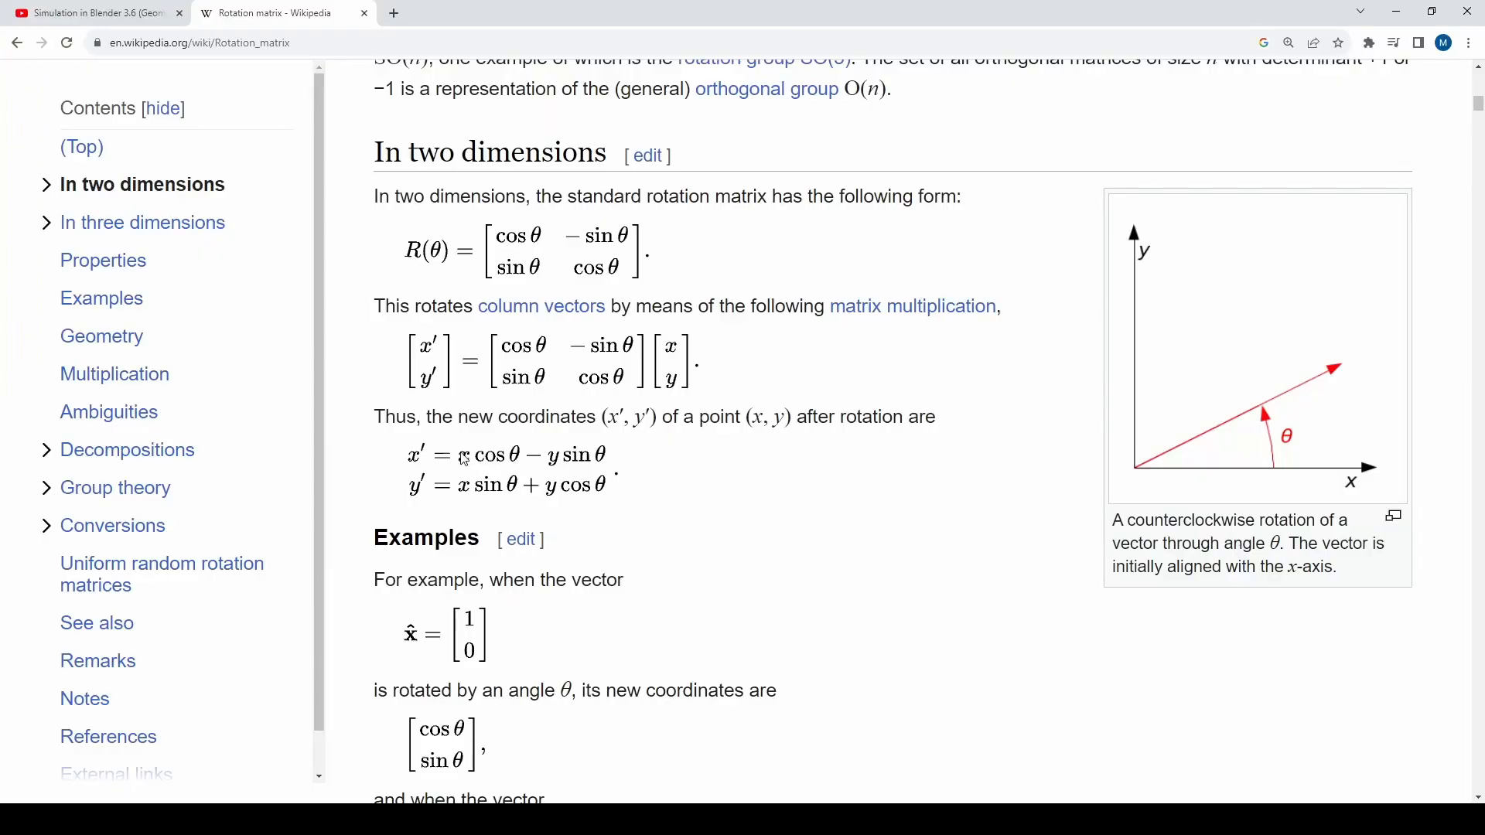
mouse_move(613, 805)
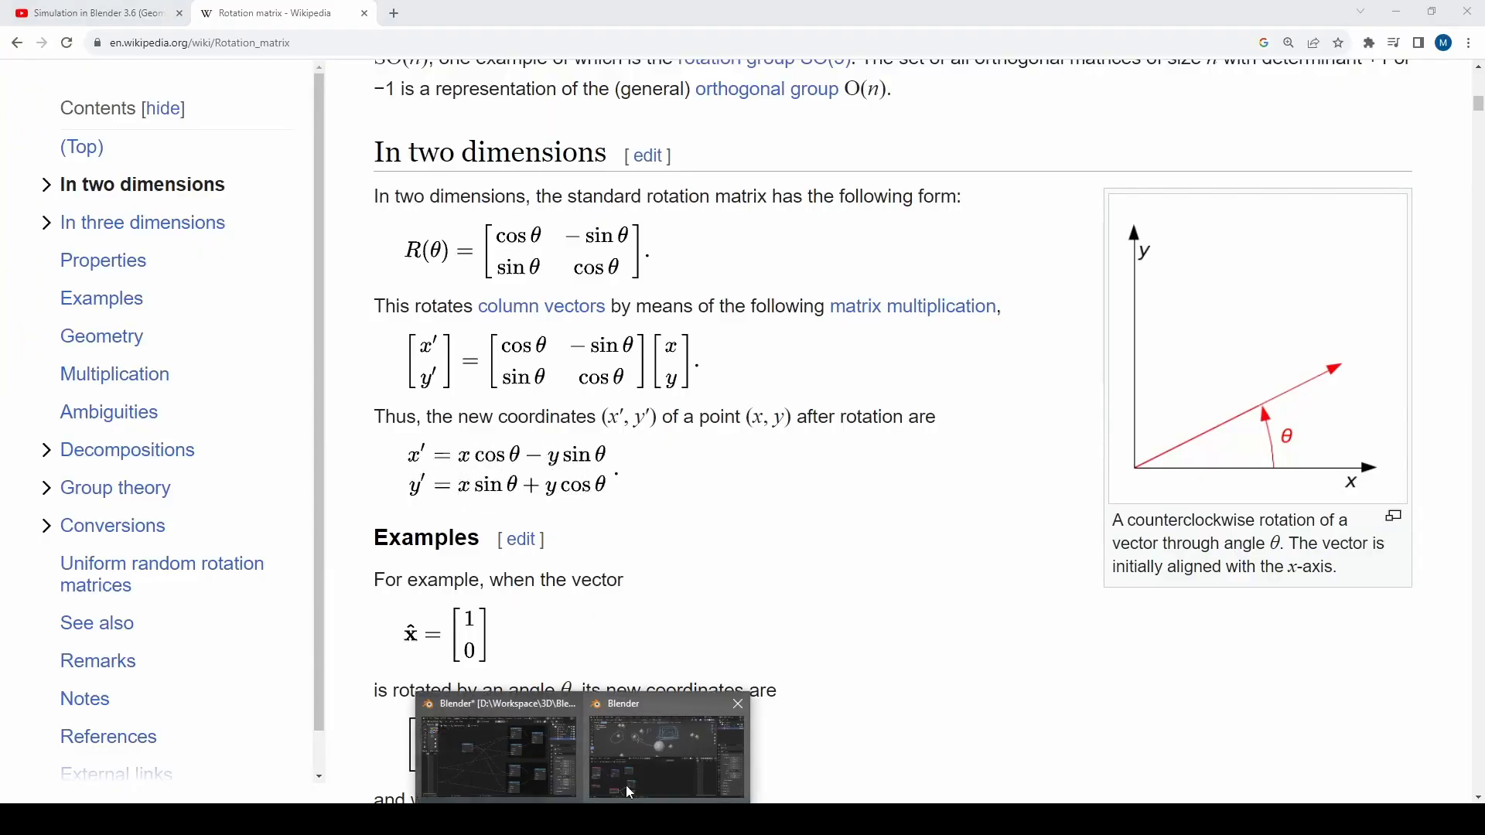
click(617, 756)
shift+middle_drag(541, 666, 650, 690)
drag(532, 553, 626, 571)
text(mult)
key(Return)
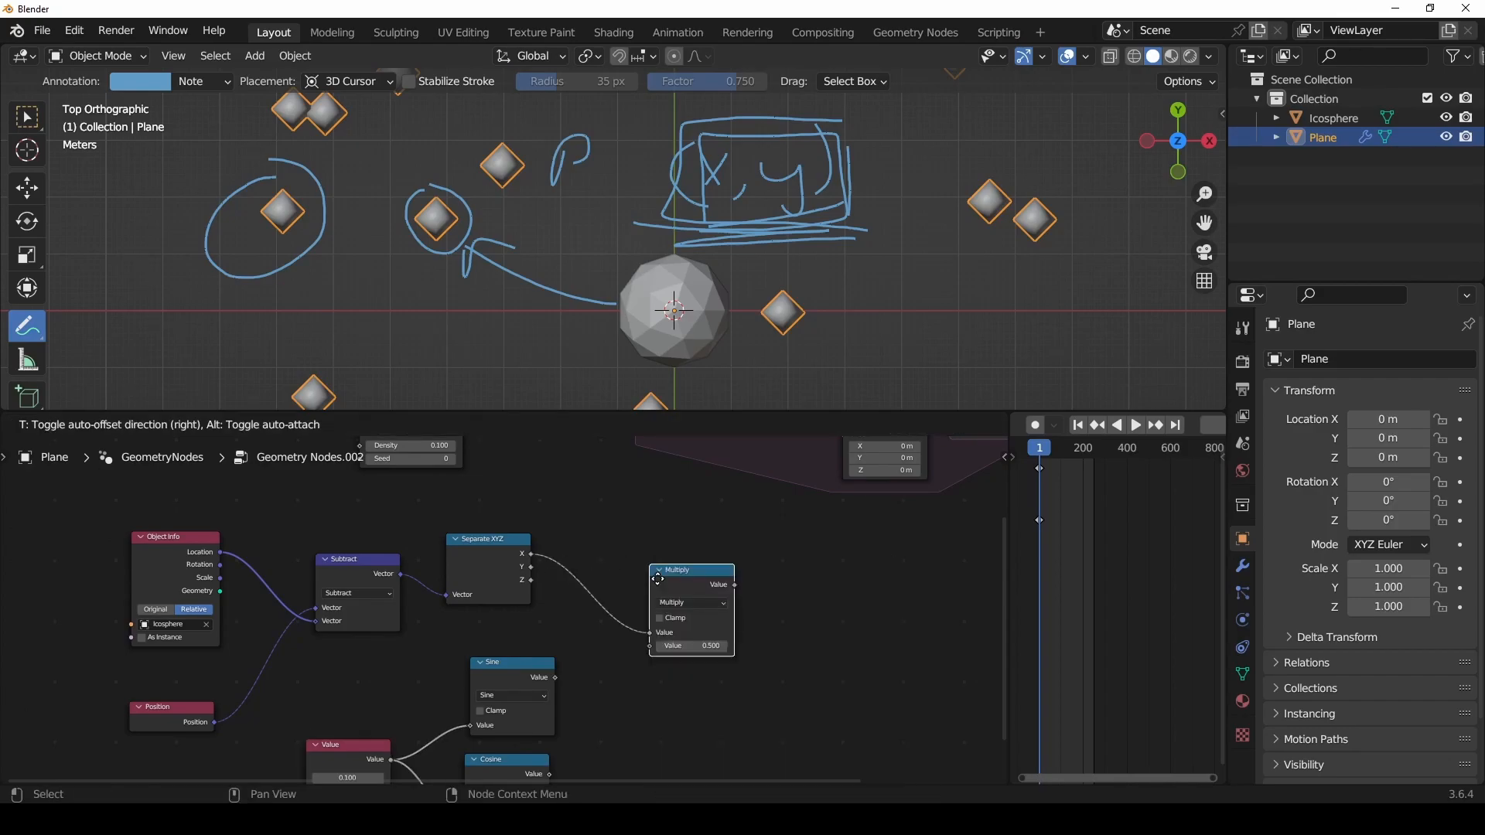
click(687, 597)
Step: Feed the Multiply node's second value from the Cosine node in place of Sine, following the x′ formula
drag(554, 678, 681, 664)
key(alt+Tab)
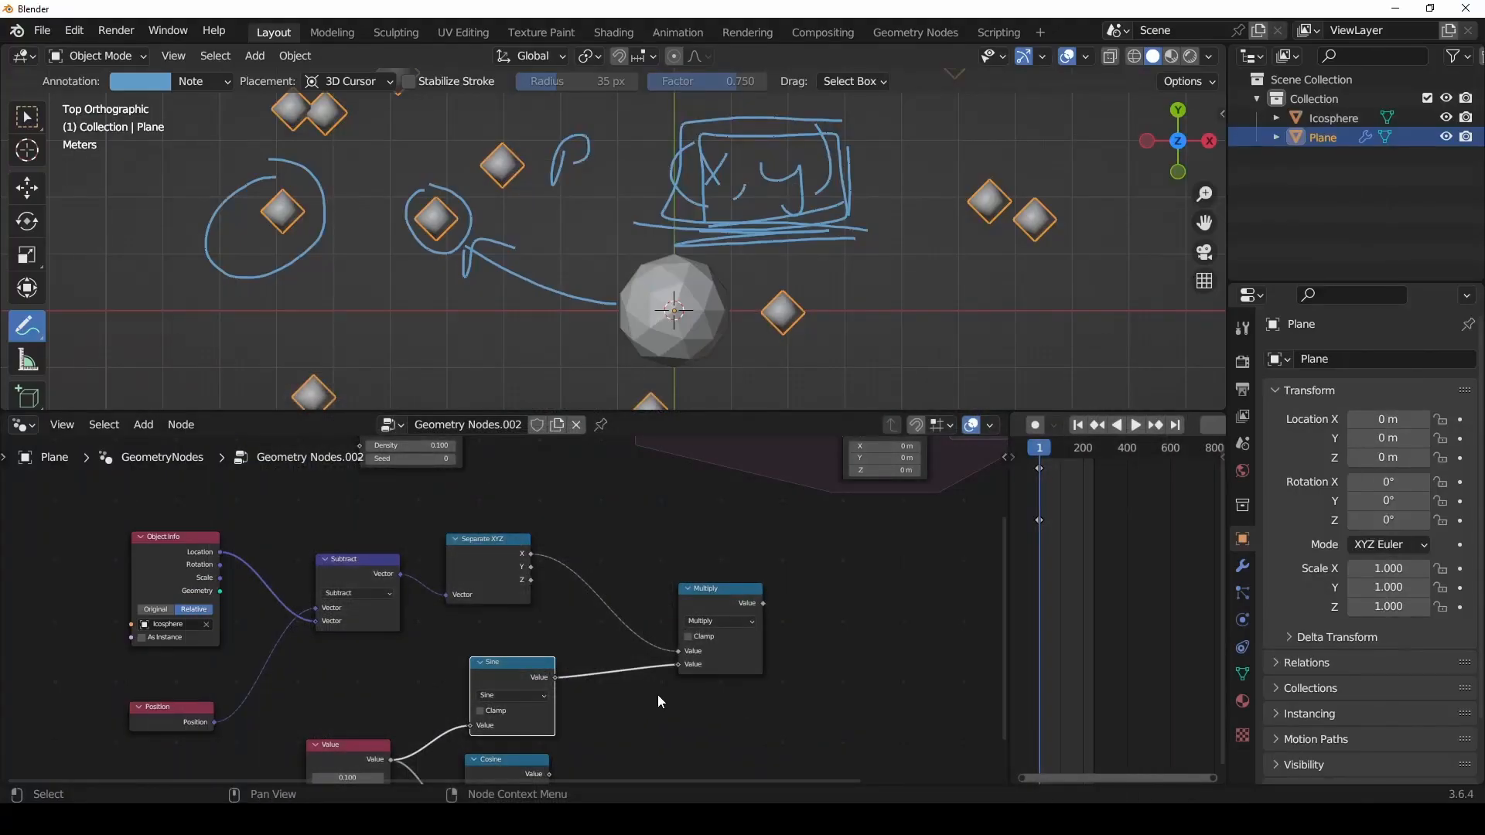
key(Home)
drag(522, 699, 652, 589)
Step: Duplicate the Multiply node below the original and feed the copy with the Y output of Separate XYZ and the Sine value
middle_drag(662, 606, 542, 630)
click(588, 536)
key(shift+d)
click(585, 645)
middle_drag(680, 672, 713, 607)
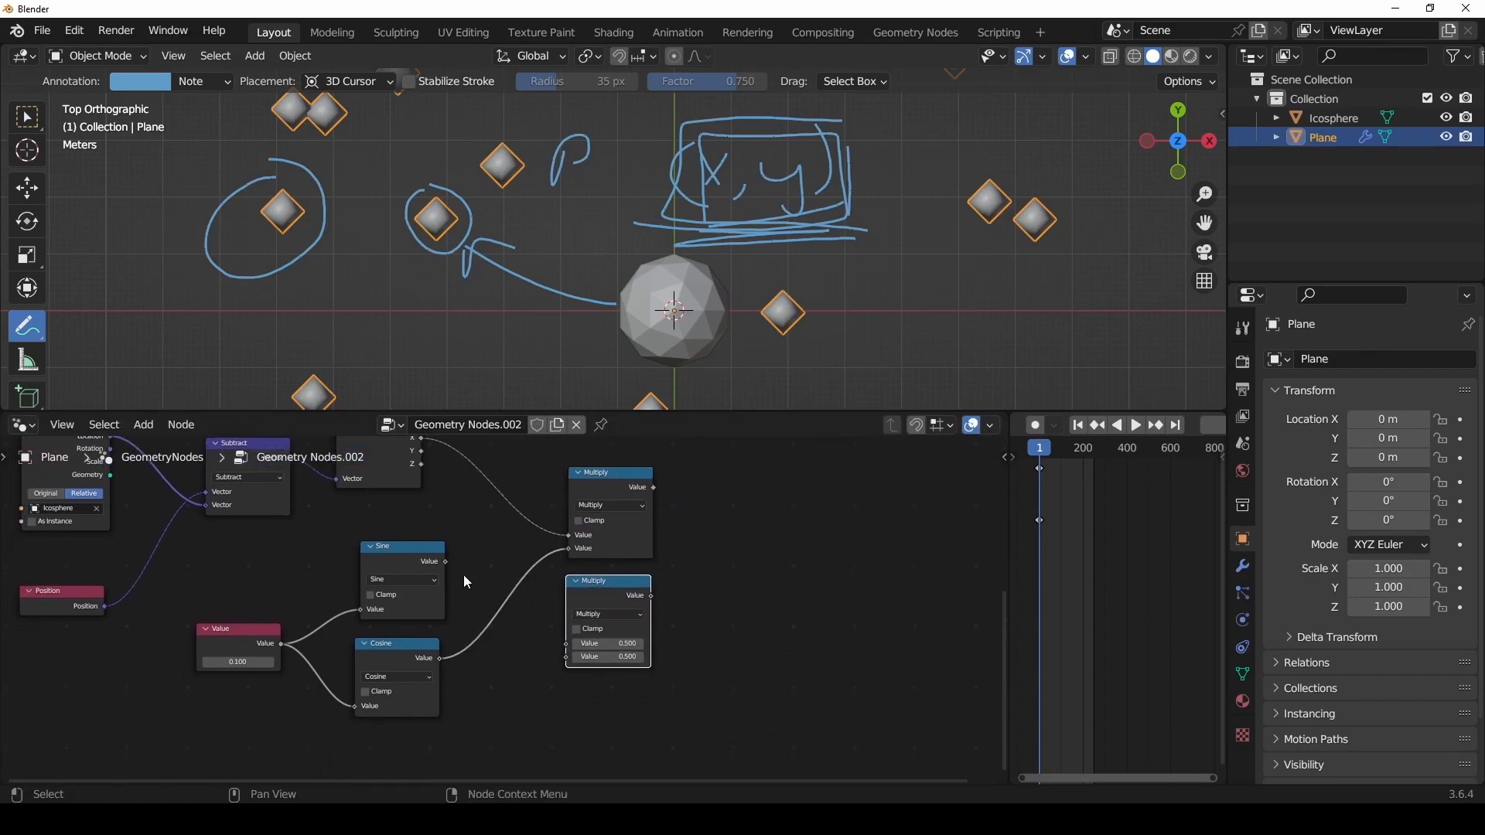
drag(421, 452, 567, 644)
drag(446, 562, 568, 657)
Step: Add a Subtract math node that takes the upper Multiply result minus the lower Multiply result
drag(654, 487, 771, 534)
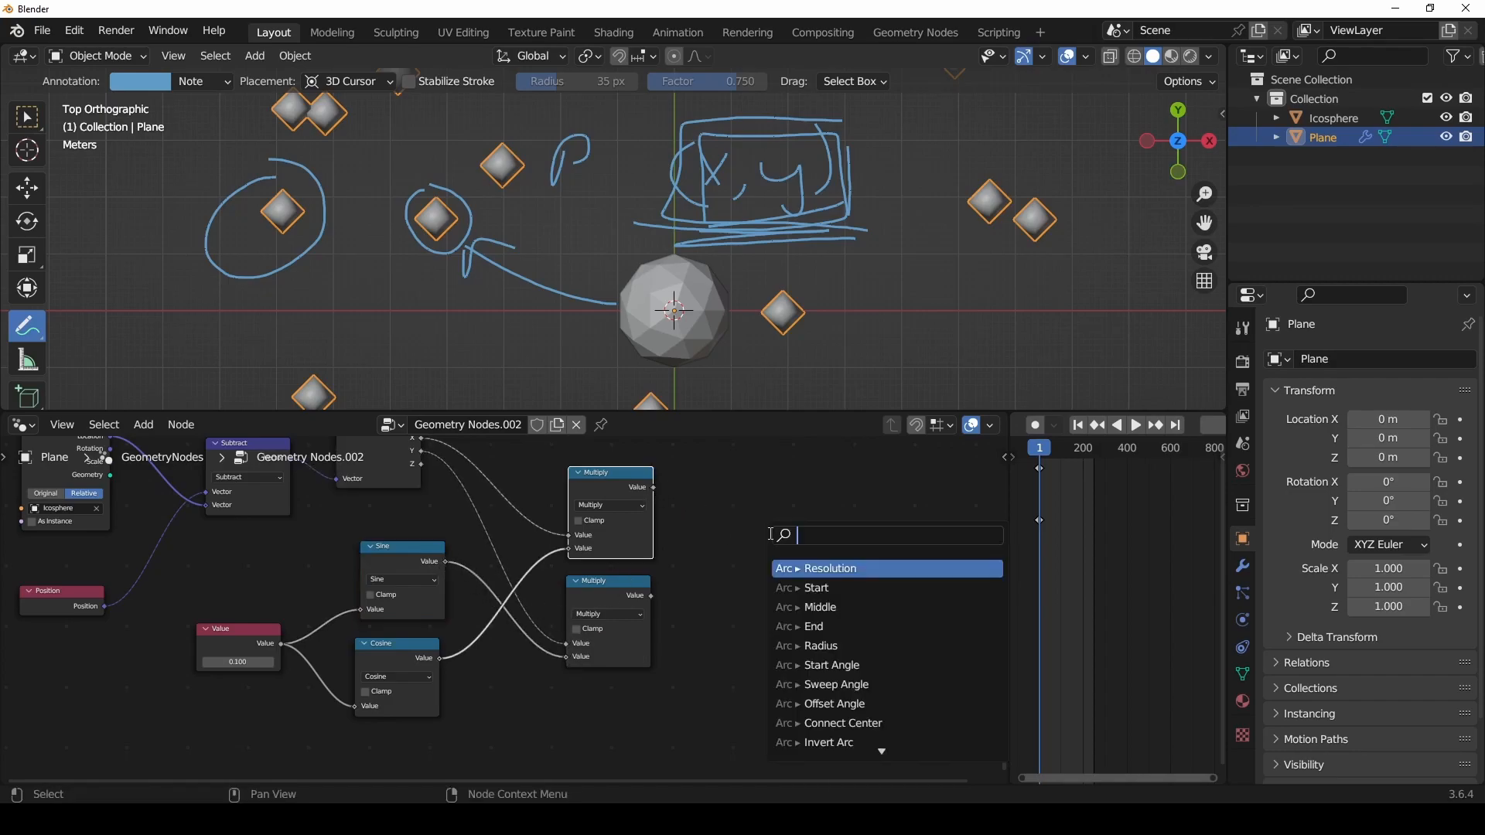
text(a)
key(BackSpace)
text(subtr)
key(Return)
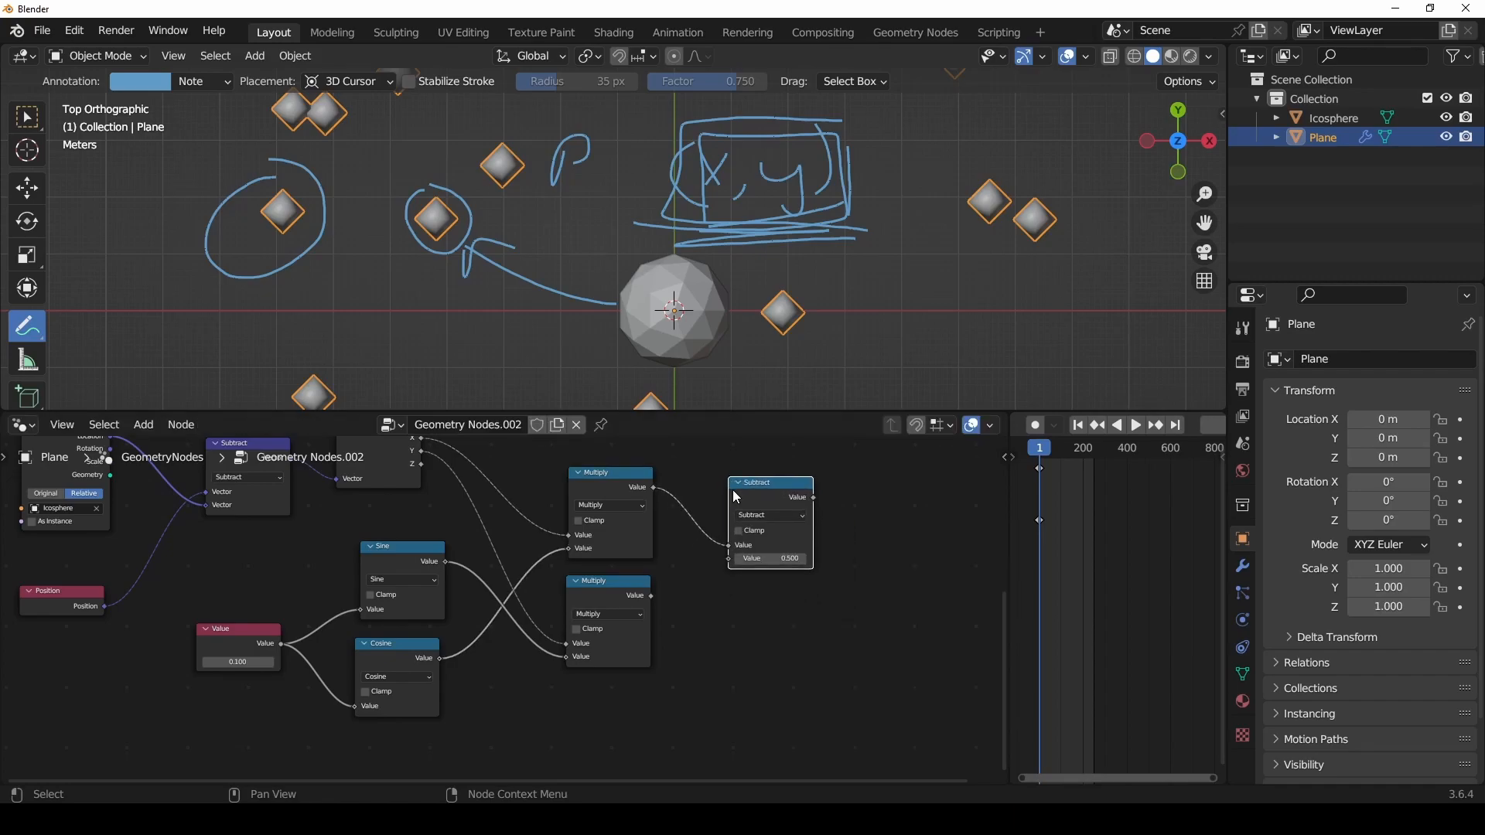
drag(652, 596, 763, 567)
Step: Add a Combine XYZ node and feed its X input with the result of the Subtract math node
middle_drag(725, 554, 580, 666)
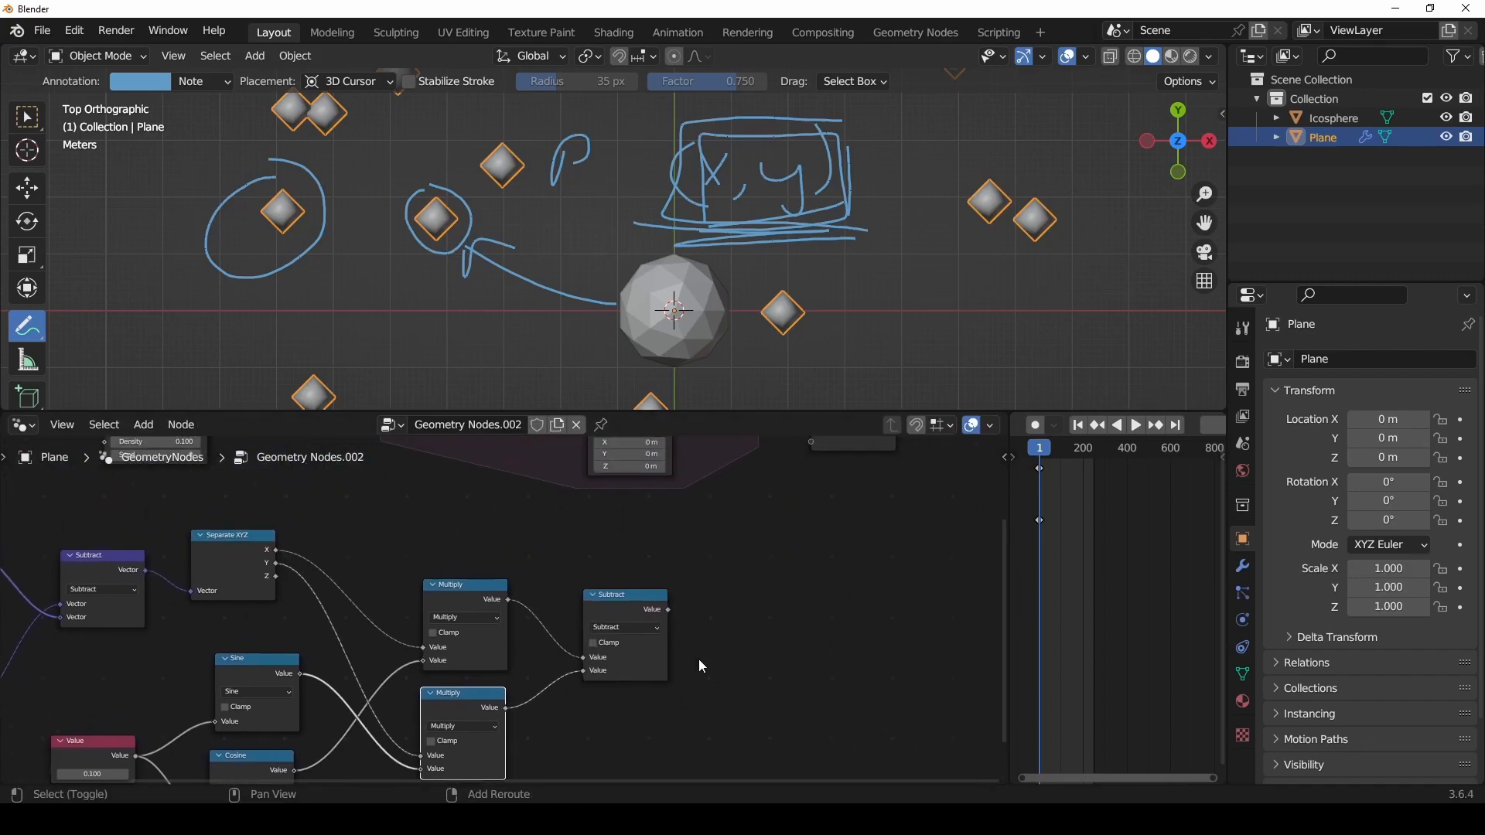
drag(633, 602, 787, 584)
text(combine)
key(Return)
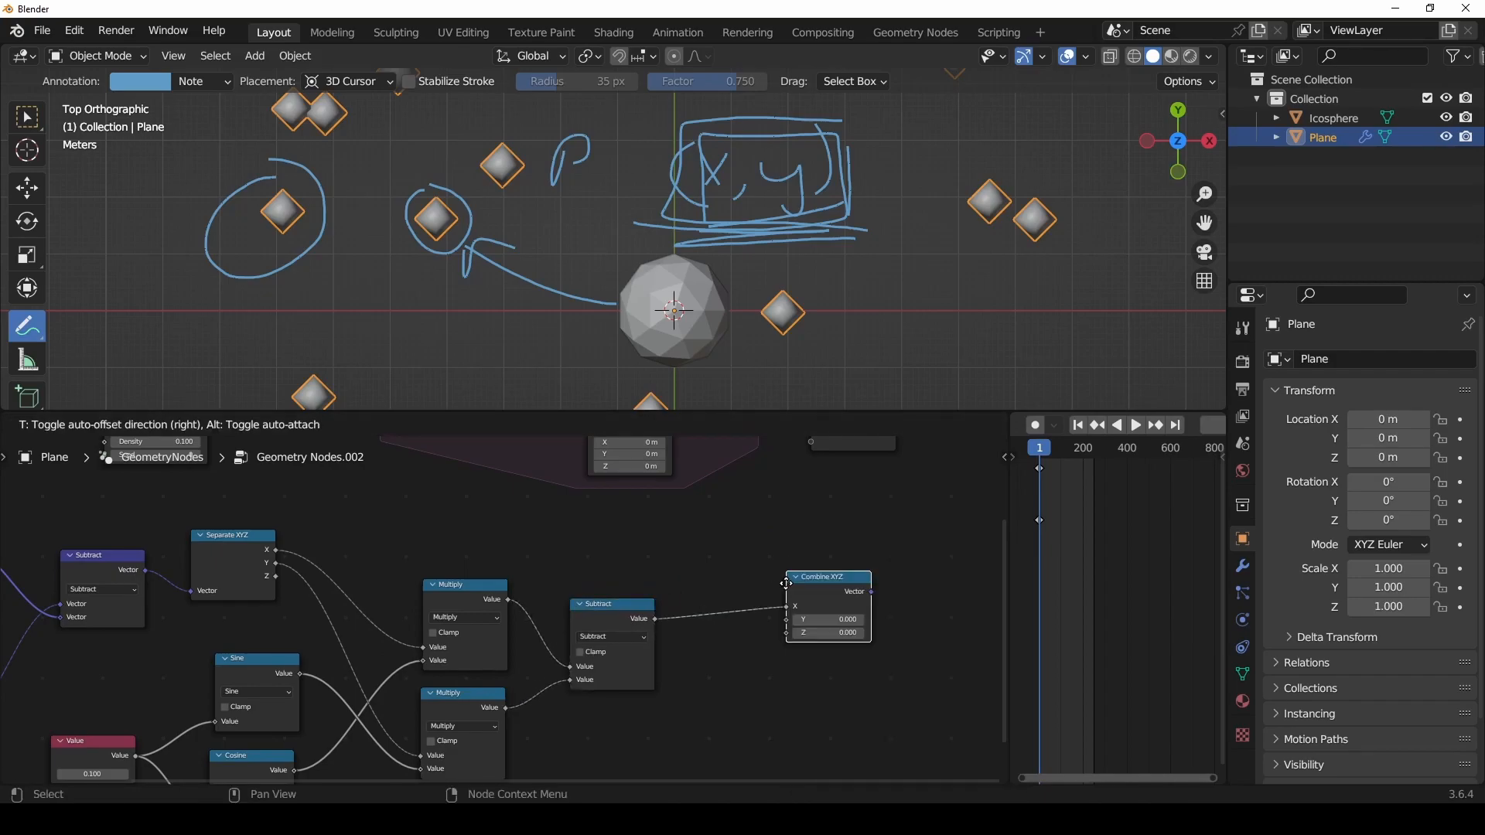
click(705, 601)
drag(747, 608, 747, 601)
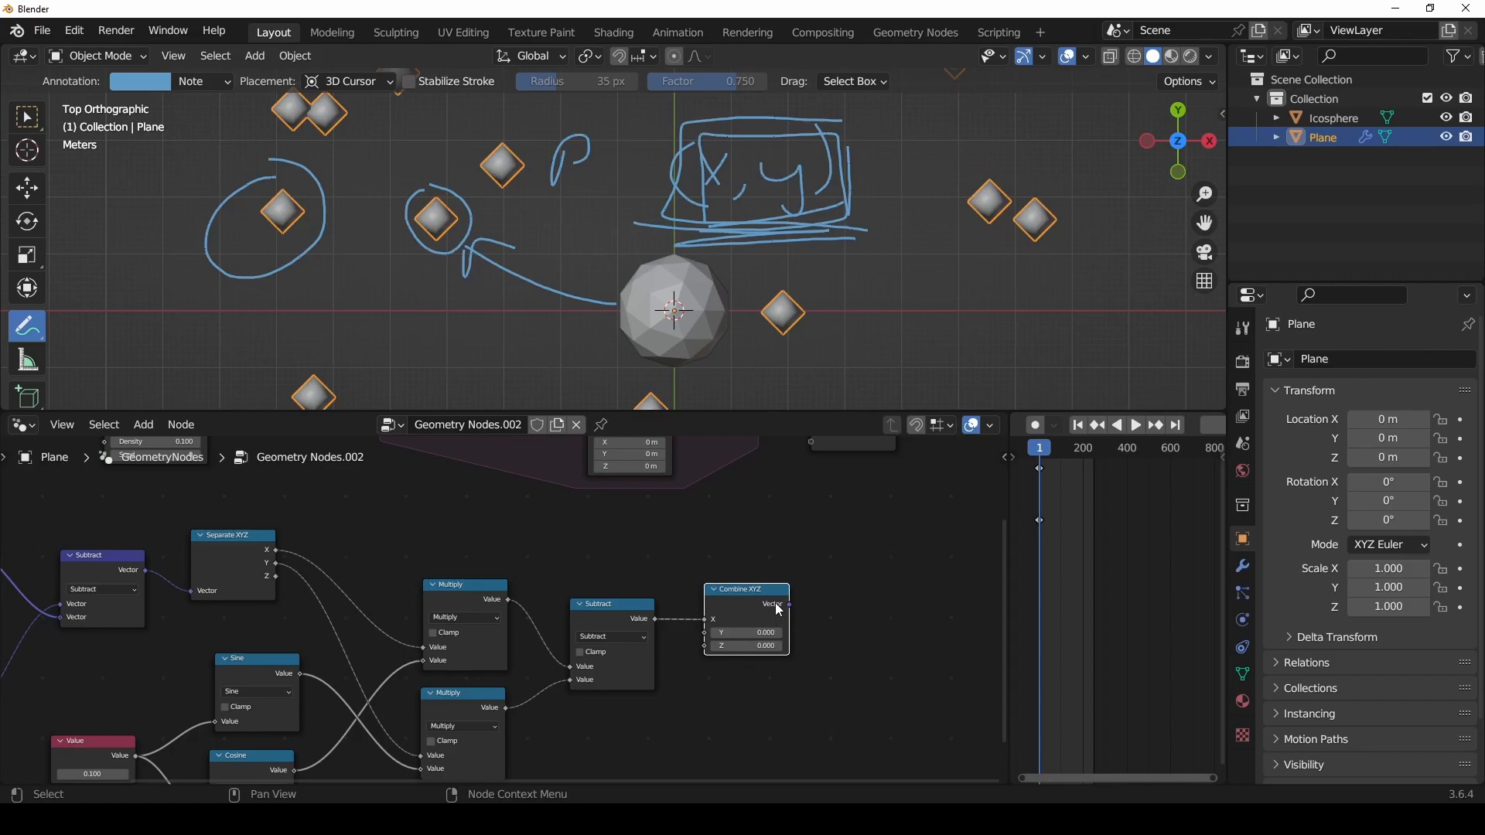
Step: Reposition the Combine XYZ node slightly lower and further from the Subtract math node
scroll(776, 604, down, 1)
drag(772, 656, 676, 597)
scroll(719, 612, down, 2)
drag(730, 745, 93, 535)
scroll(520, 680, up, 8)
shift+middle_drag(520, 679, 673, 670)
scroll(689, 666, down, 2)
Step: Move the Sine and Cosine nodes together further down, away from the Separate XYZ node
drag(504, 519, 708, 732)
key(g)
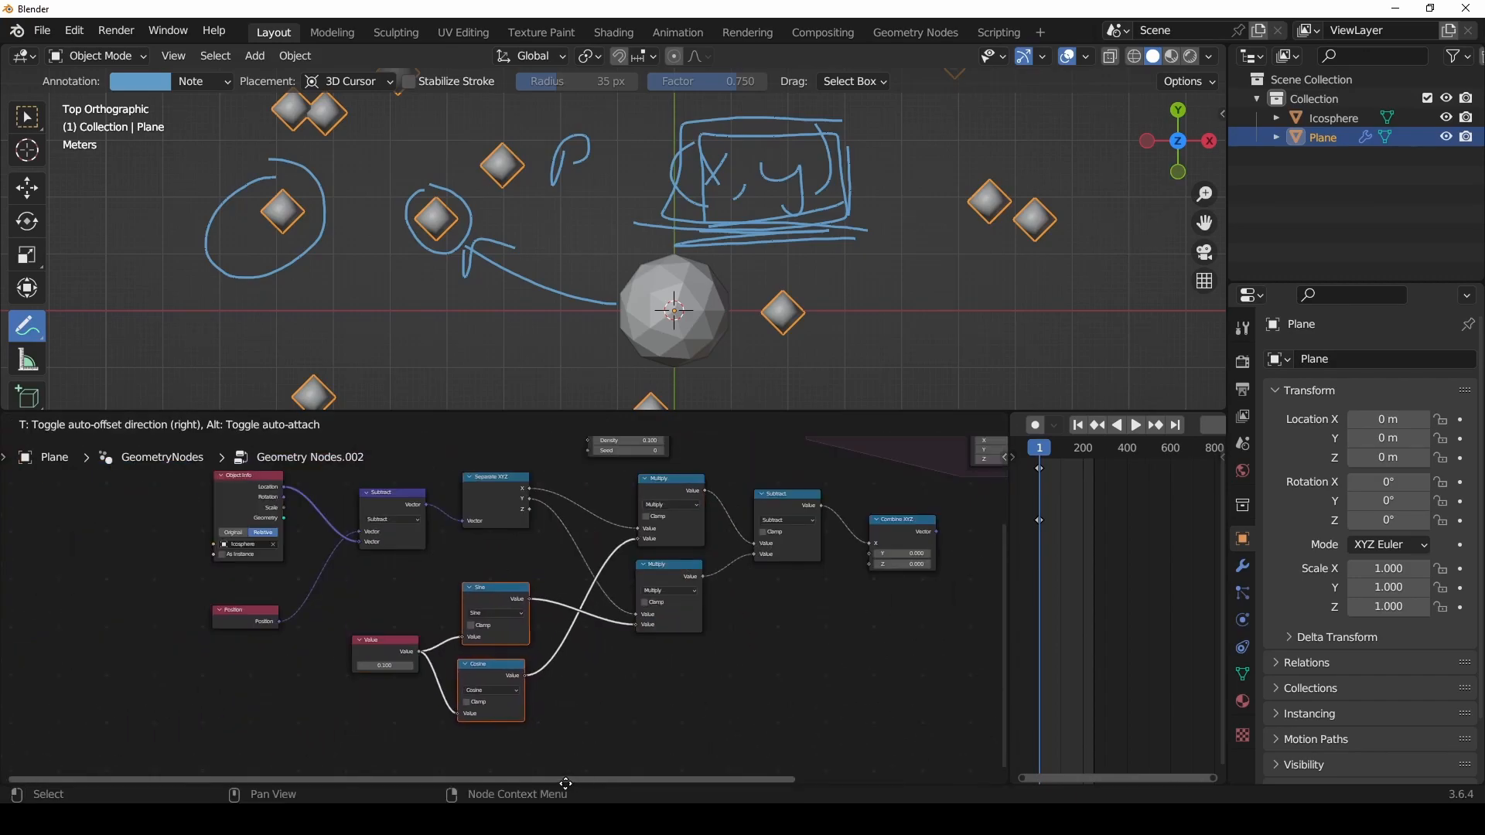
click(564, 780)
scroll(584, 715, down, 3)
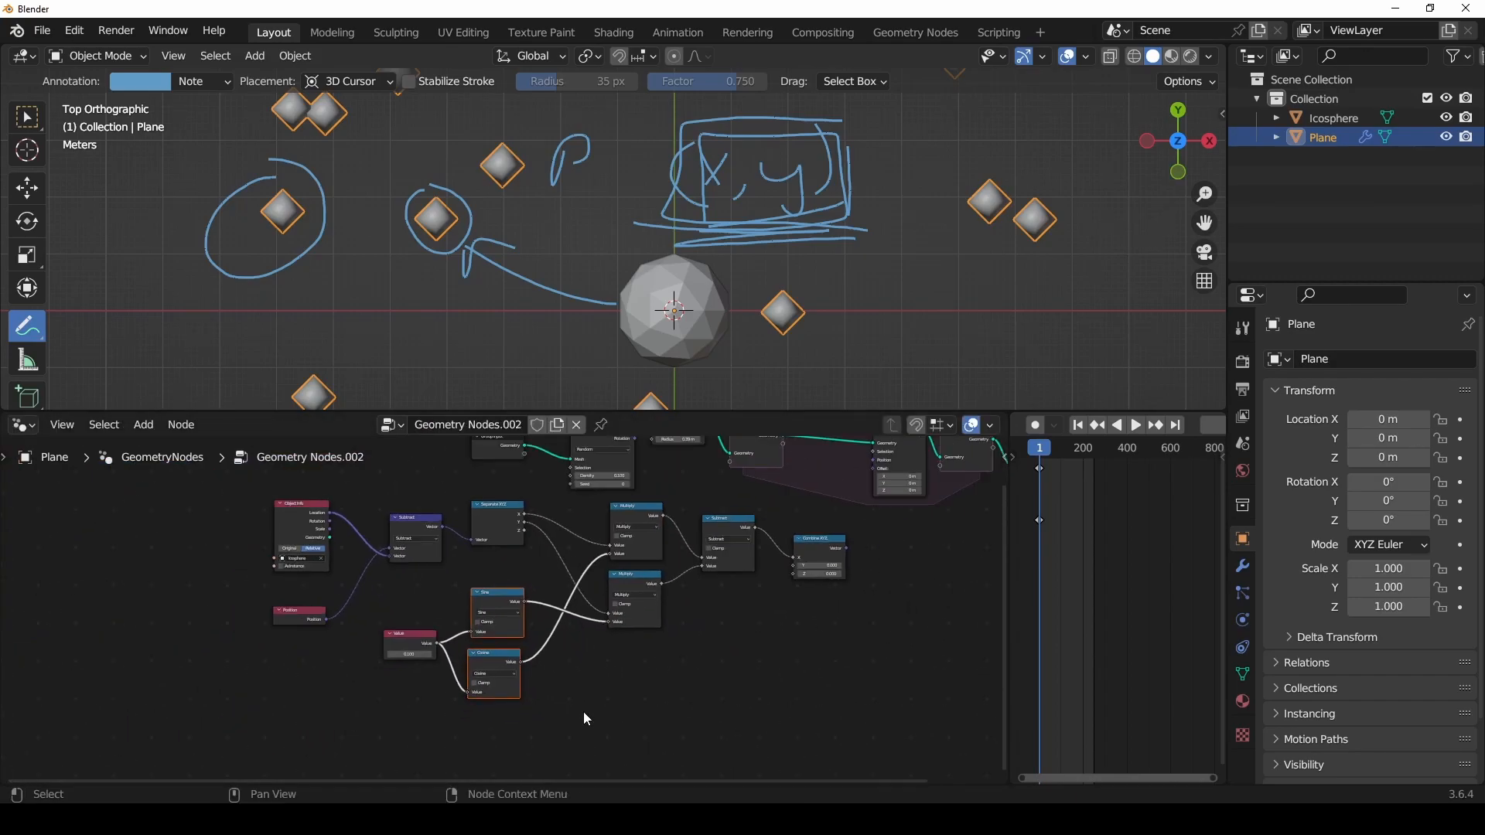
key(g)
click(467, 634)
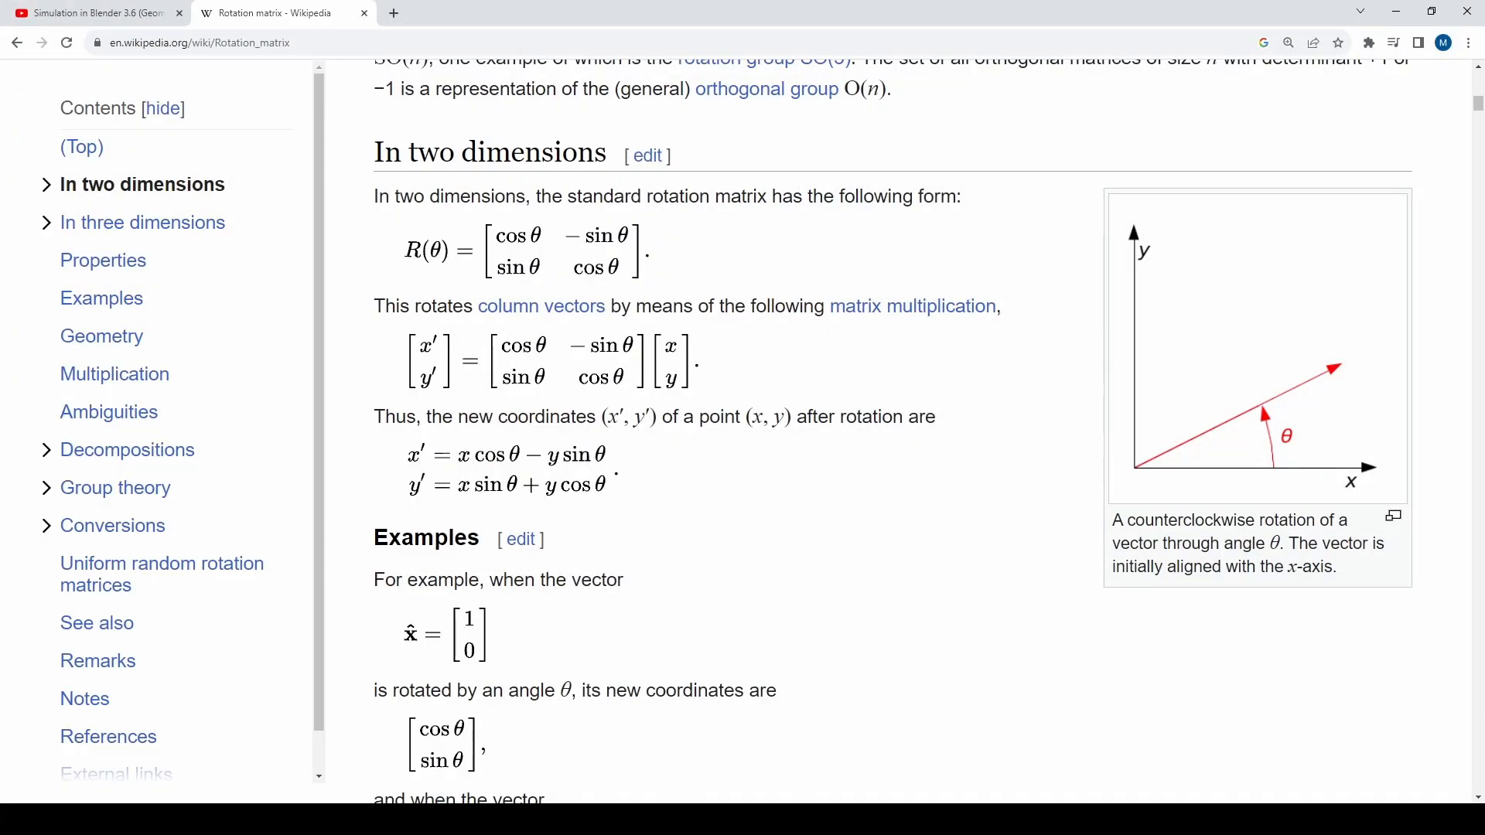
Step: Look up the y′ formula on Wikipedia, and return to Blender to add a third Multiply node fed by Separate XYZ's X and Sine
click(581, 820)
click(623, 766)
scroll(424, 629, up, 2)
shift+middle_drag(415, 581, 568, 727)
scroll(503, 574, up, 3)
scroll(557, 635, down, 3)
drag(559, 560, 701, 634)
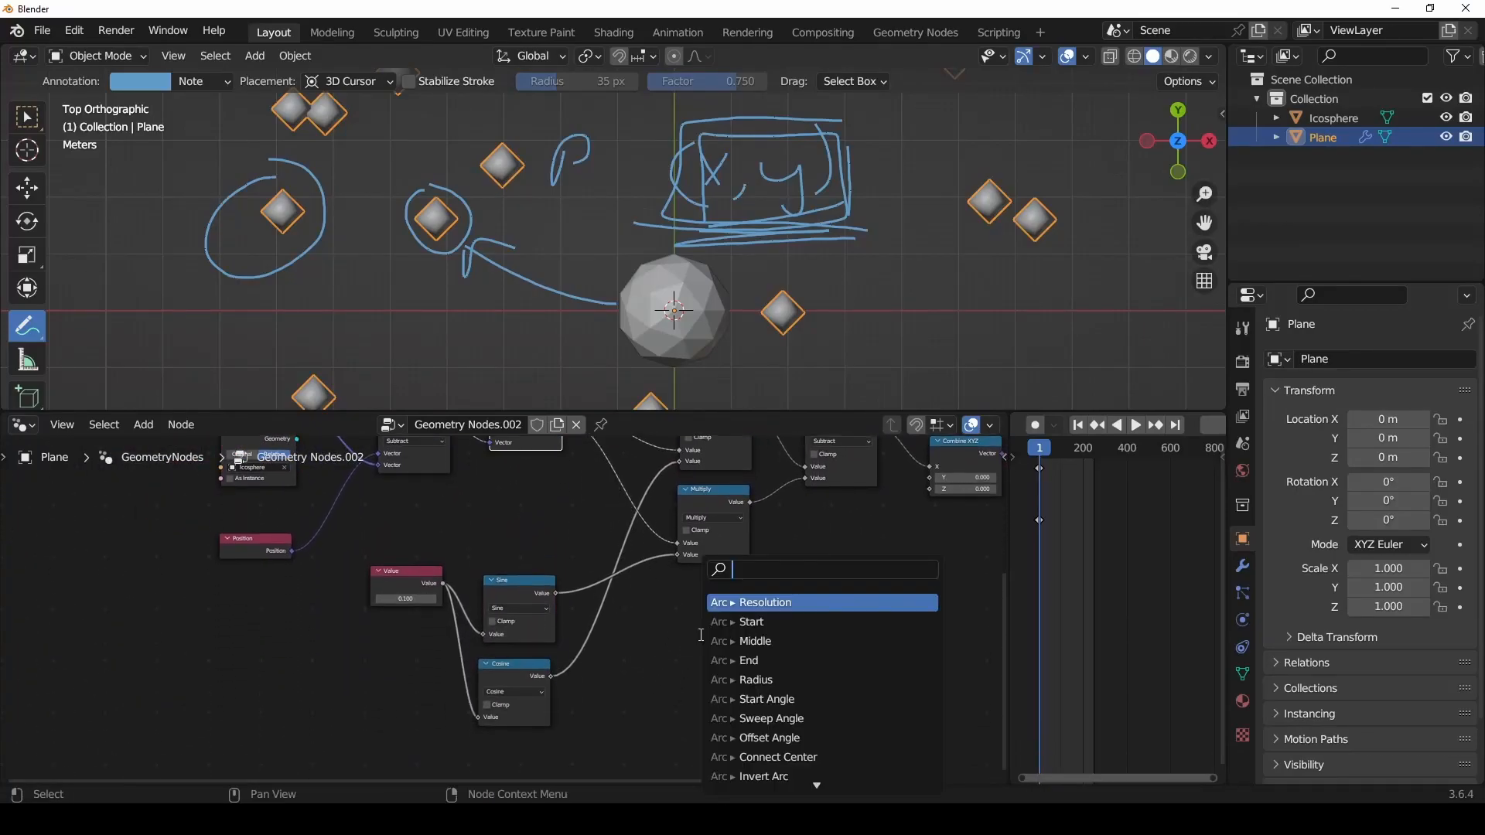
text(mult)
key(Return)
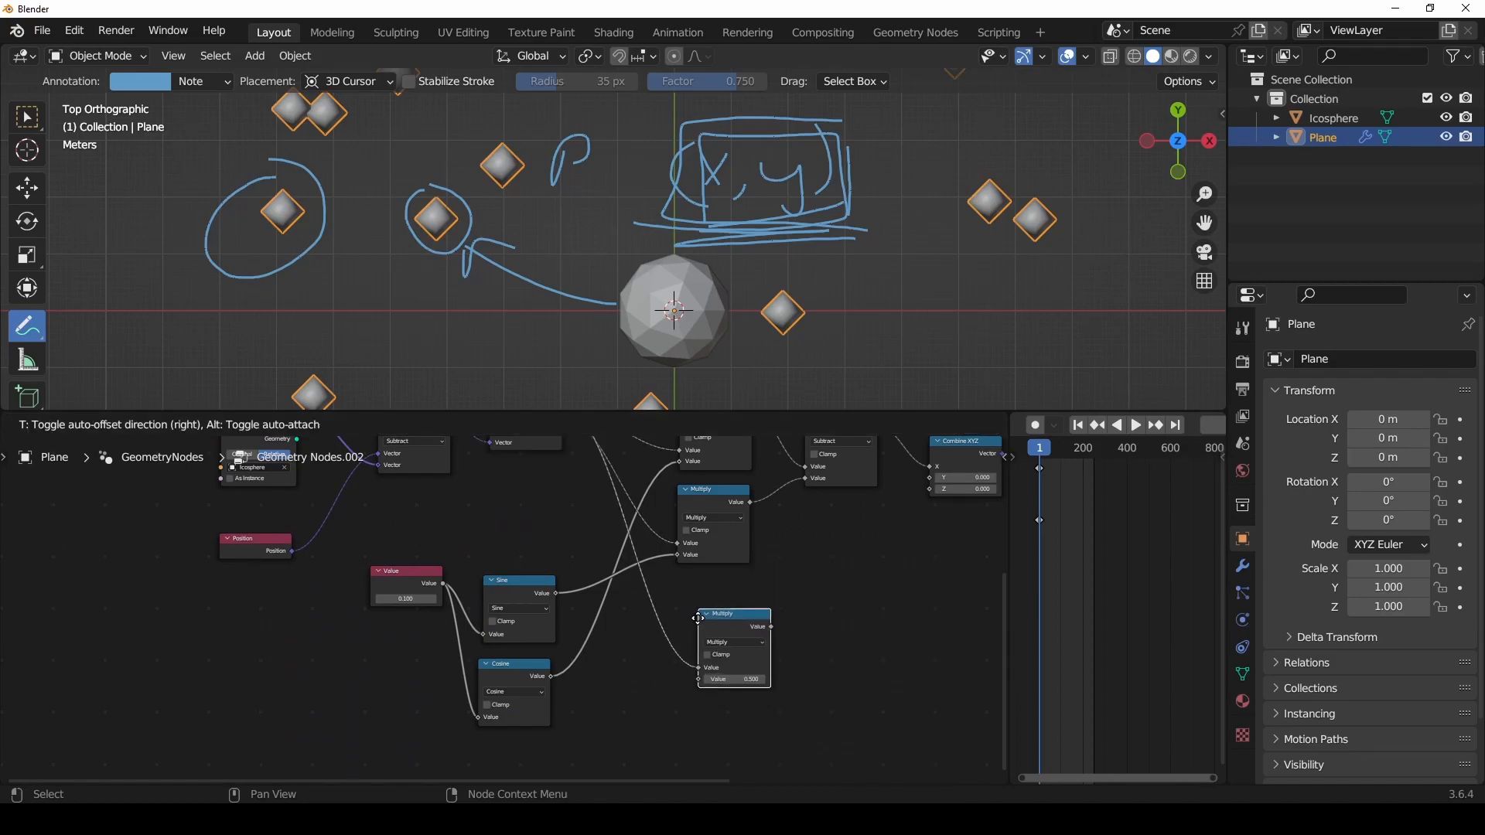
click(692, 606)
drag(555, 594, 693, 666)
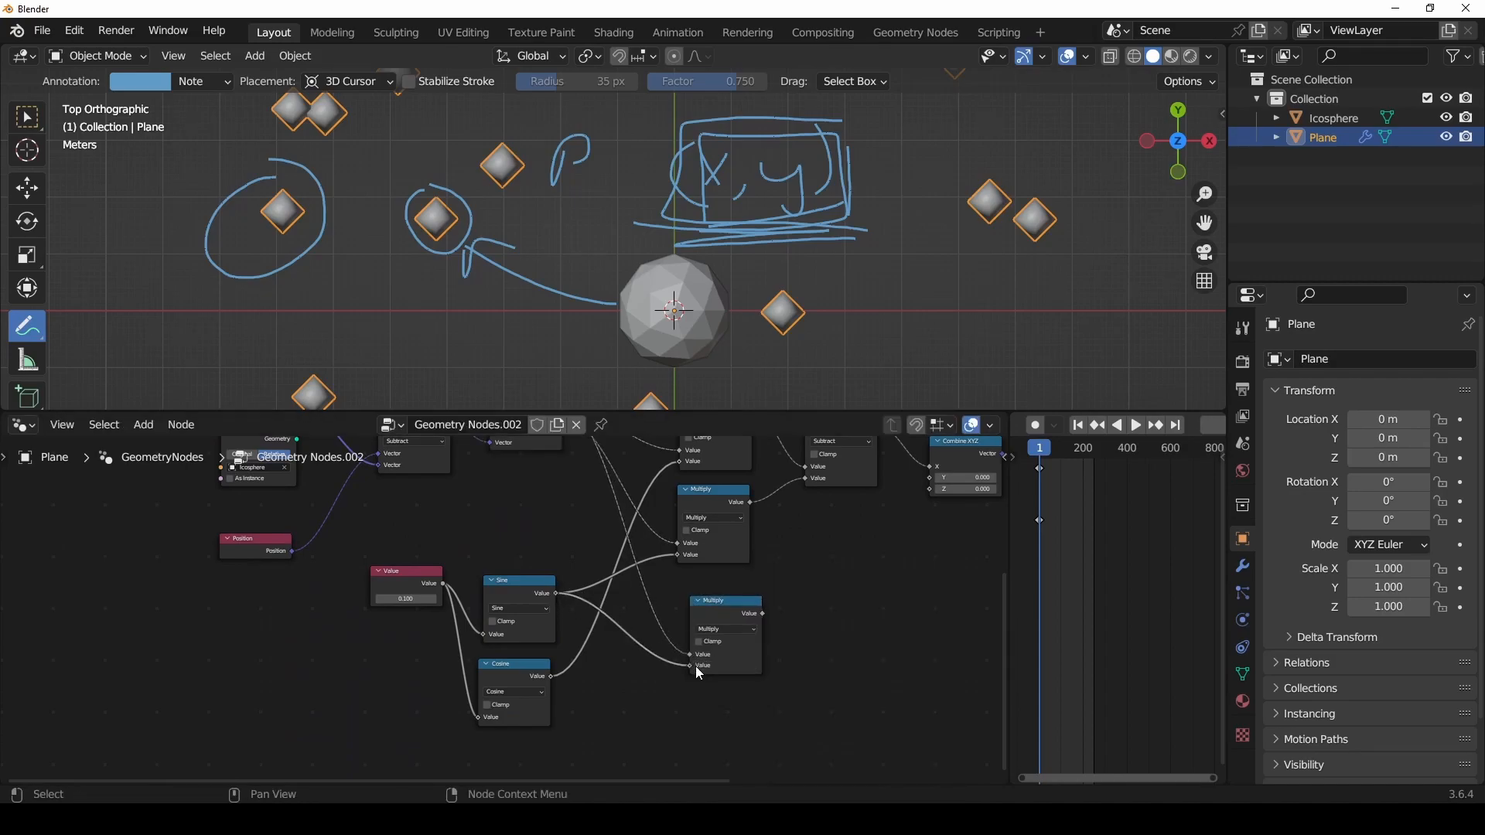
Step: Add a fourth Multiply node below the third, fed by the Y output of Separate XYZ and the Cosine value
scroll(695, 666, down, 2)
drag(546, 483, 665, 690)
text(mult)
key(Return)
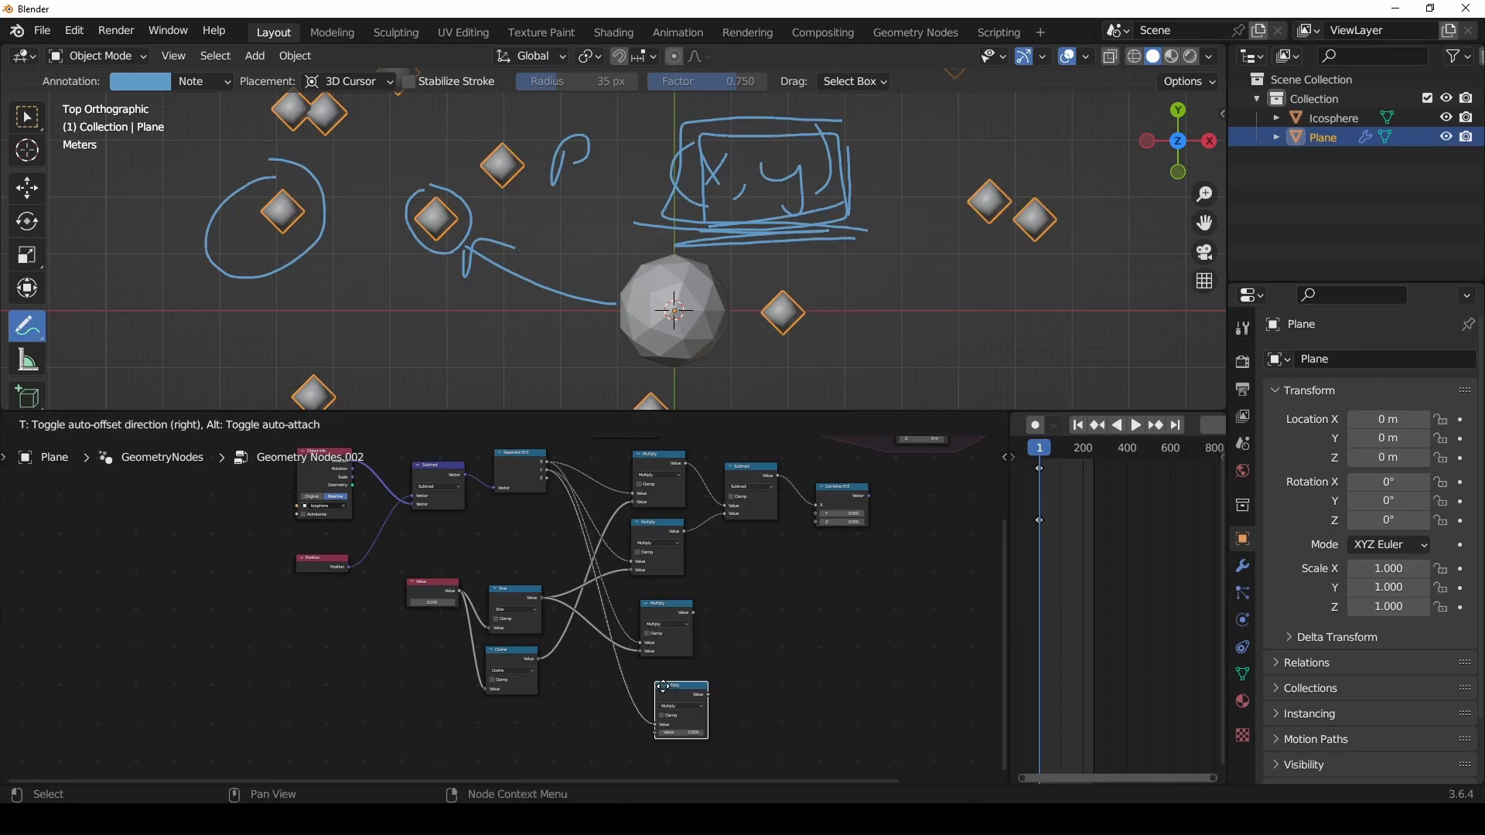
click(646, 690)
drag(541, 654, 633, 731)
Step: Add a math Add node that sums the outputs of the third and fourth Multiply nodes
middle_drag(736, 702, 619, 718)
drag(577, 652, 647, 681)
text(add)
click(697, 604)
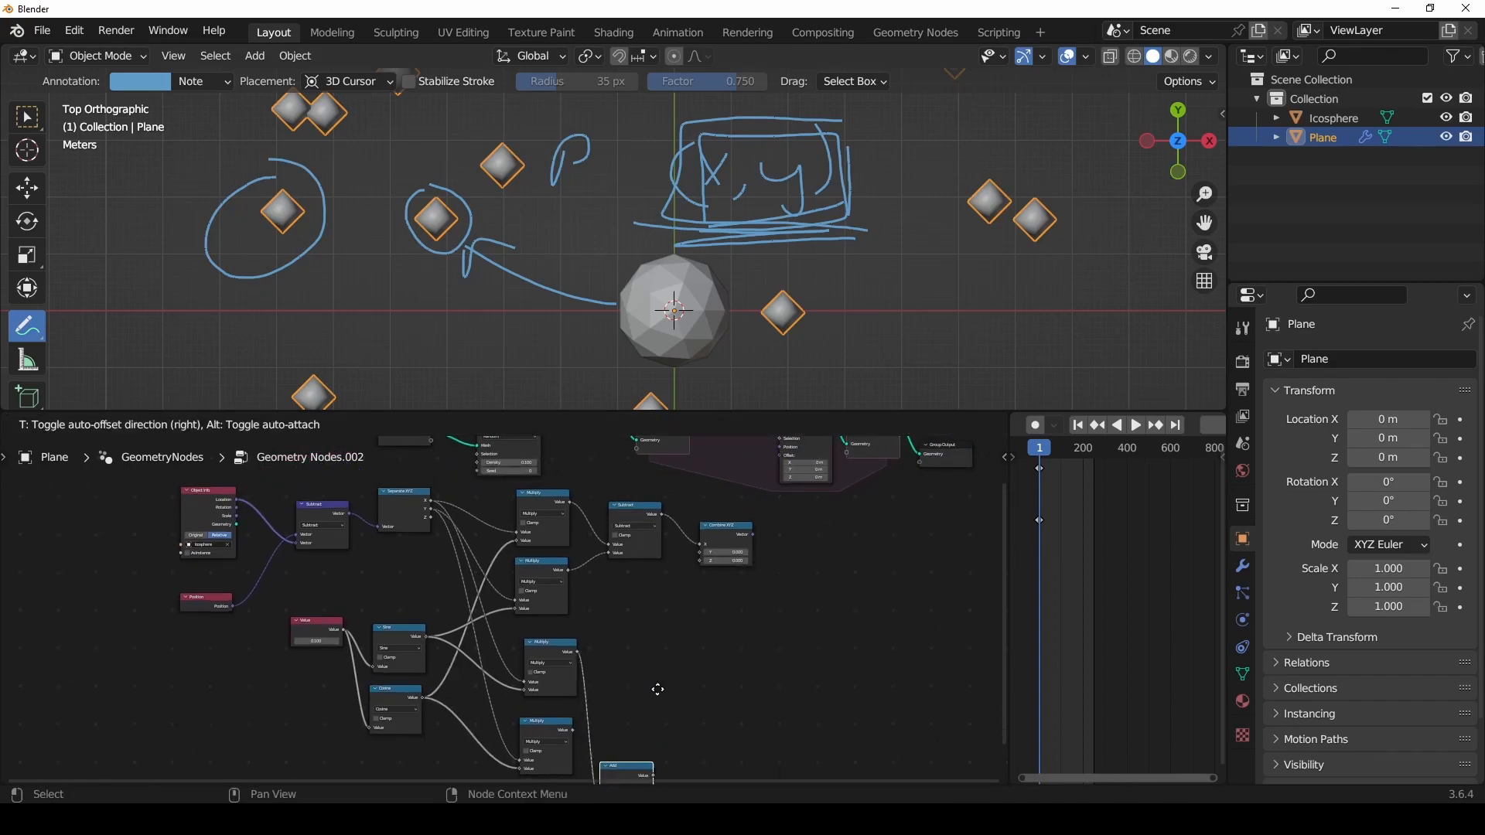
click(645, 597)
drag(582, 736, 588, 713)
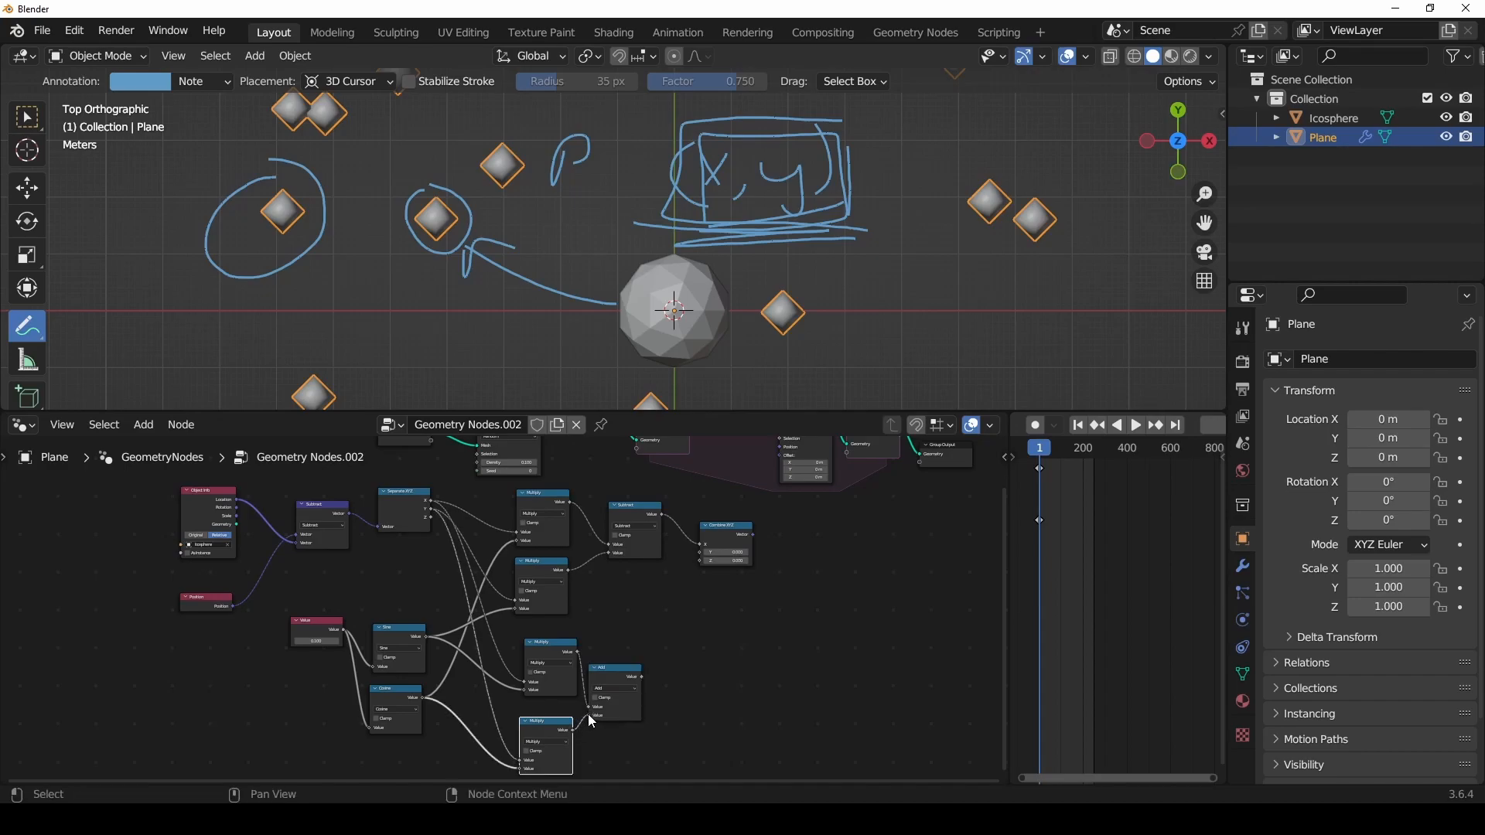
Step: Connect the math Add result to Combine XYZ's Y input, and Combine XYZ's Vector to Set Position's Position input
drag(643, 671, 701, 552)
middle_drag(800, 552, 583, 681)
scroll(767, 698, up, 2)
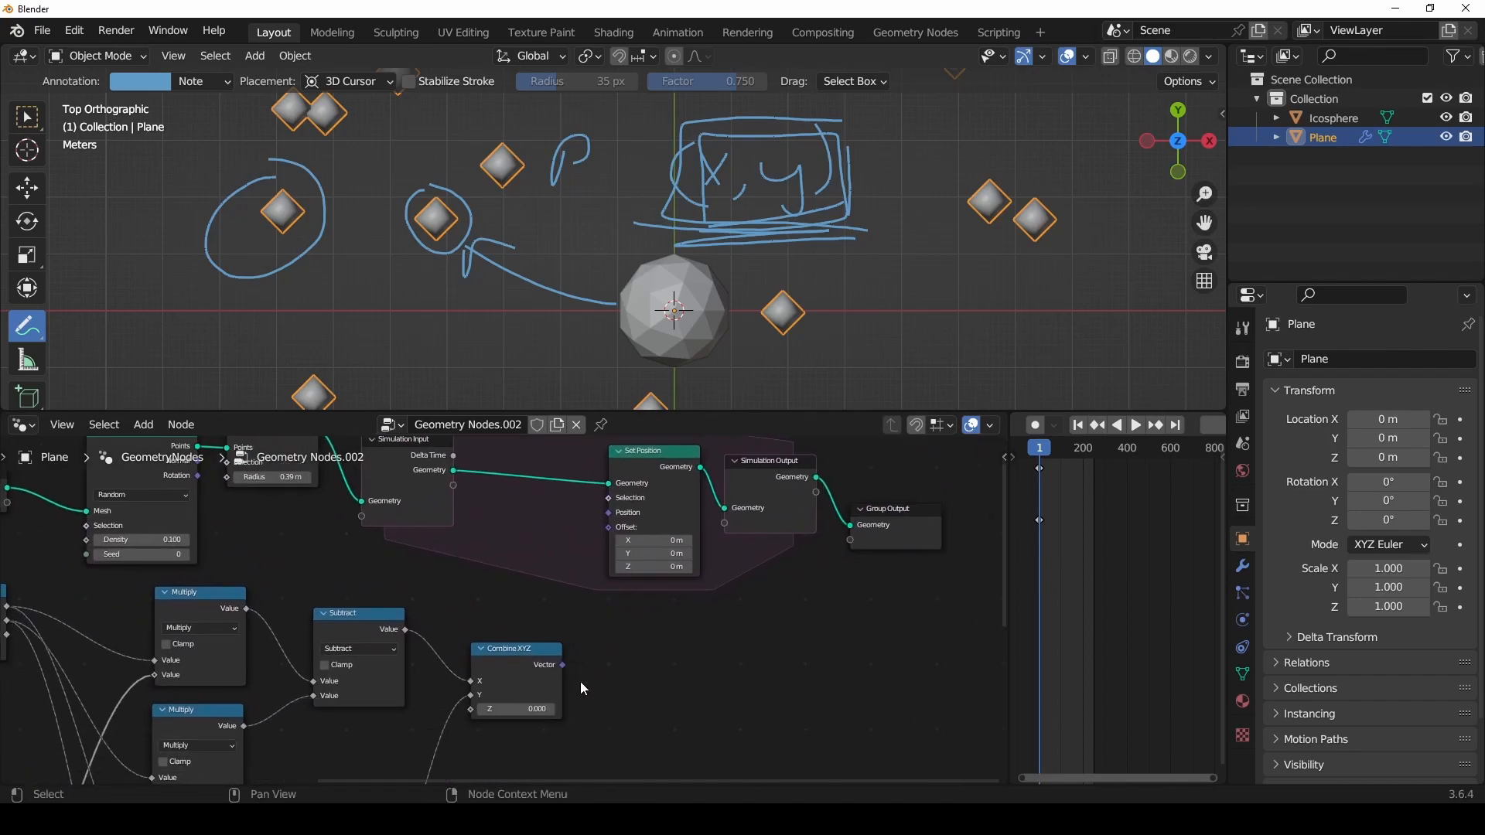
drag(564, 666, 610, 526)
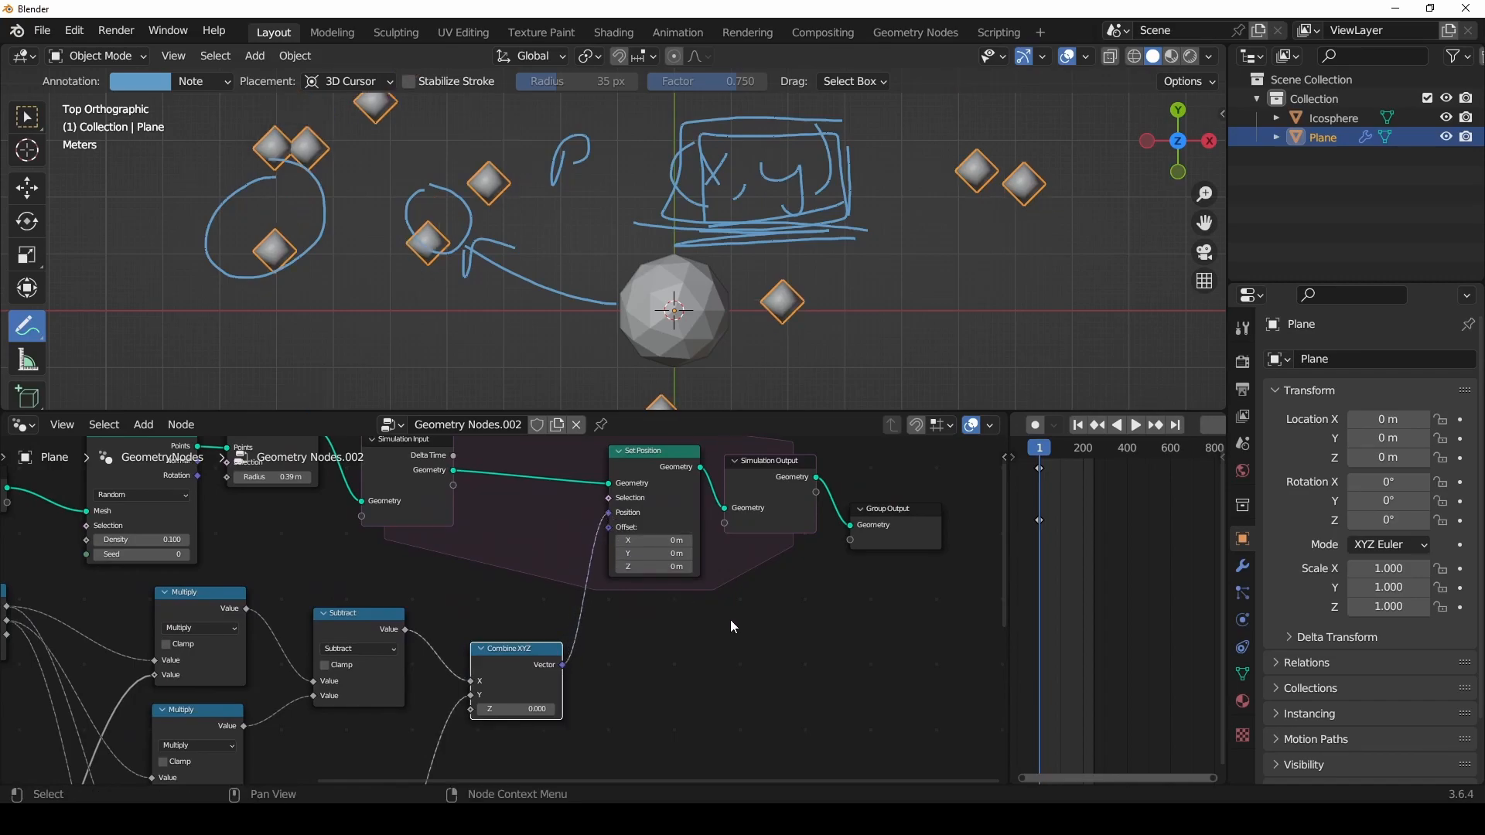
Step: Play the simulation and examine how the particles move around the icosphere from near and far
key(space)
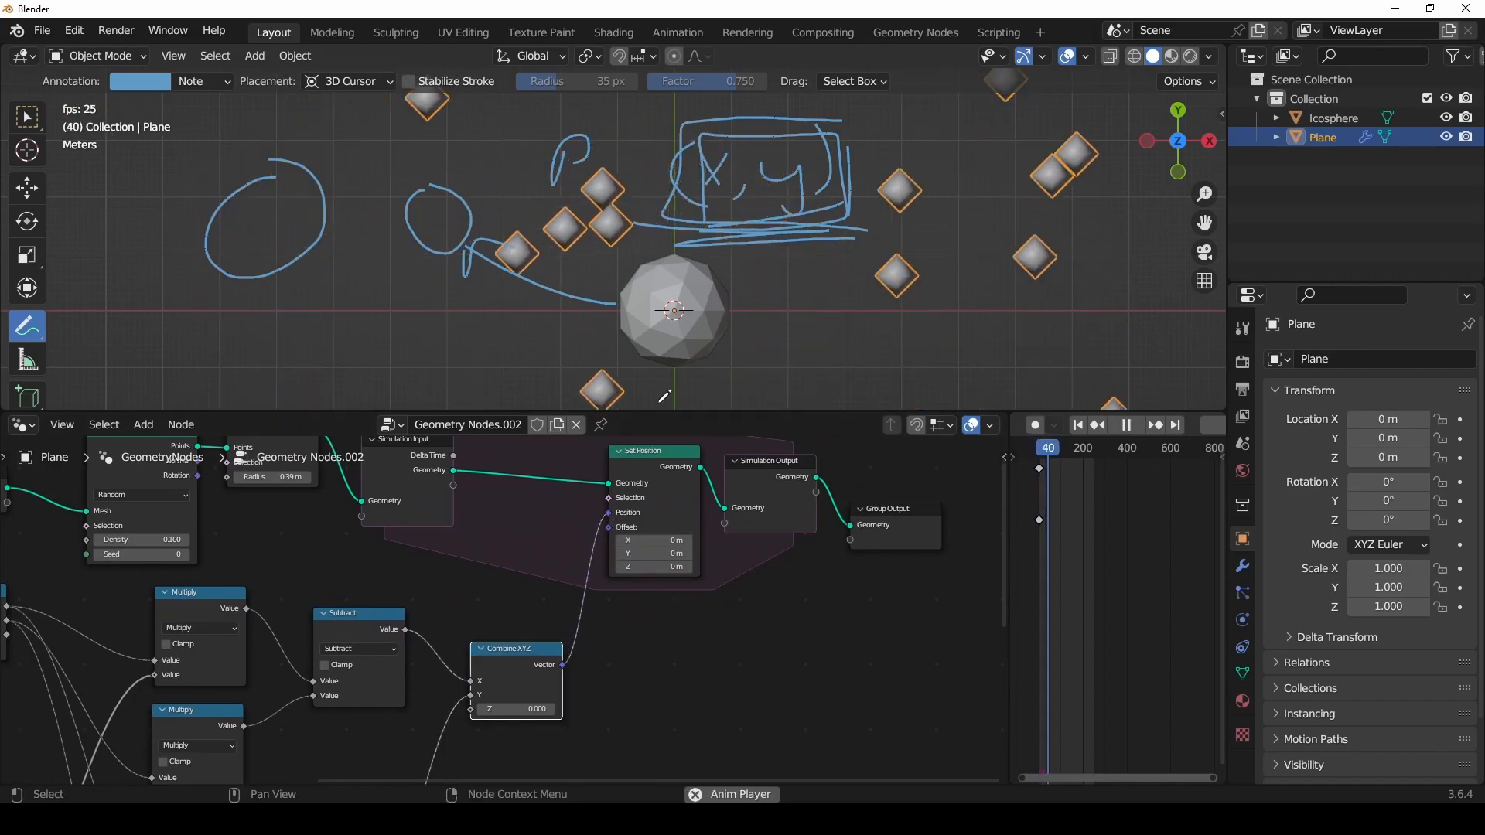
scroll(696, 294, down, 4)
scroll(701, 279, up, 6)
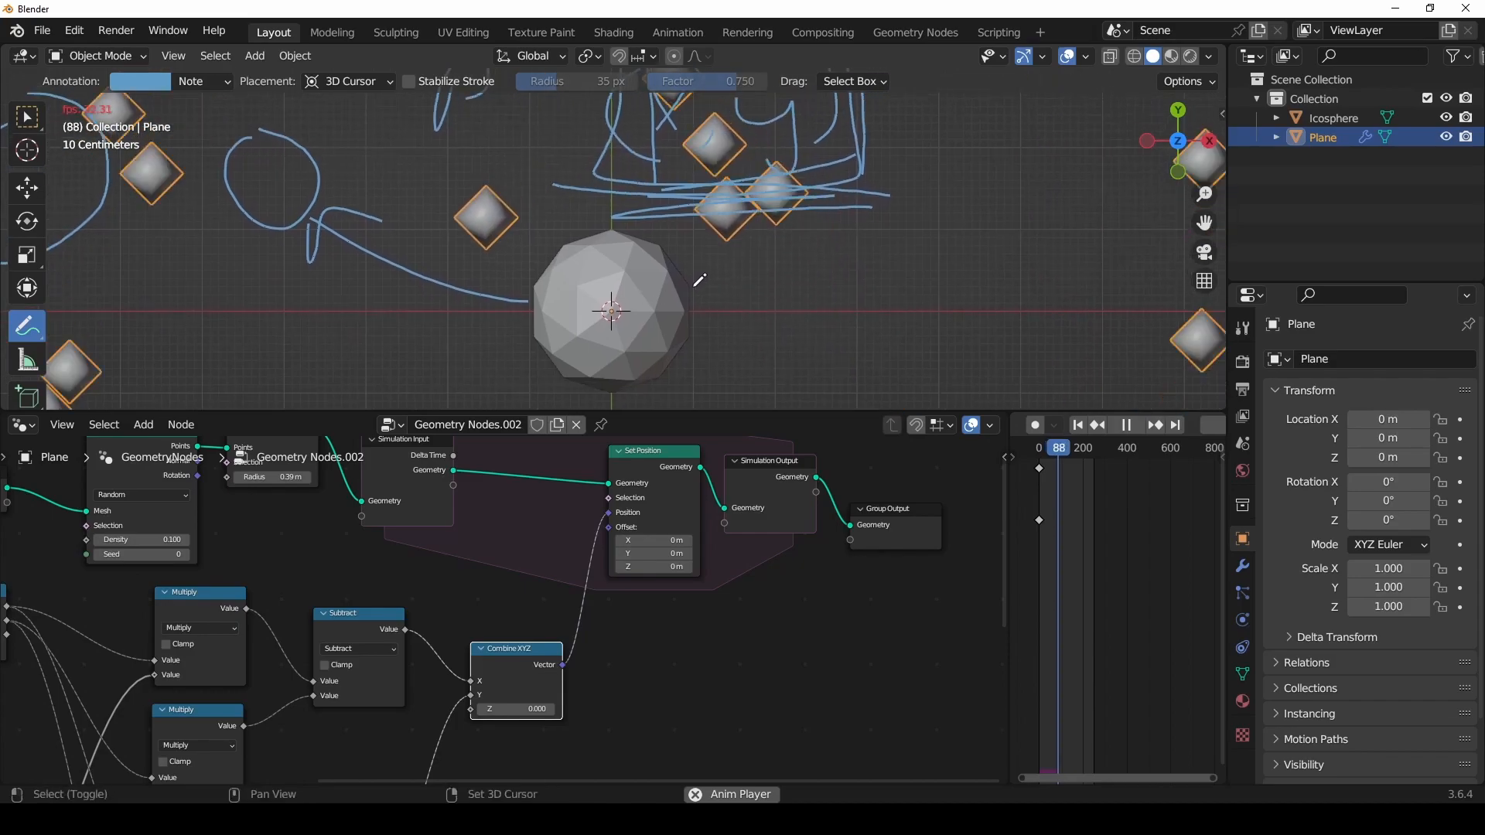
scroll(699, 279, down, 5)
scroll(657, 321, up, 7)
scroll(677, 221, down, 6)
Step: Annotate circular swirl paths around the icosphere while the simulation plays
drag(625, 207, 647, 271)
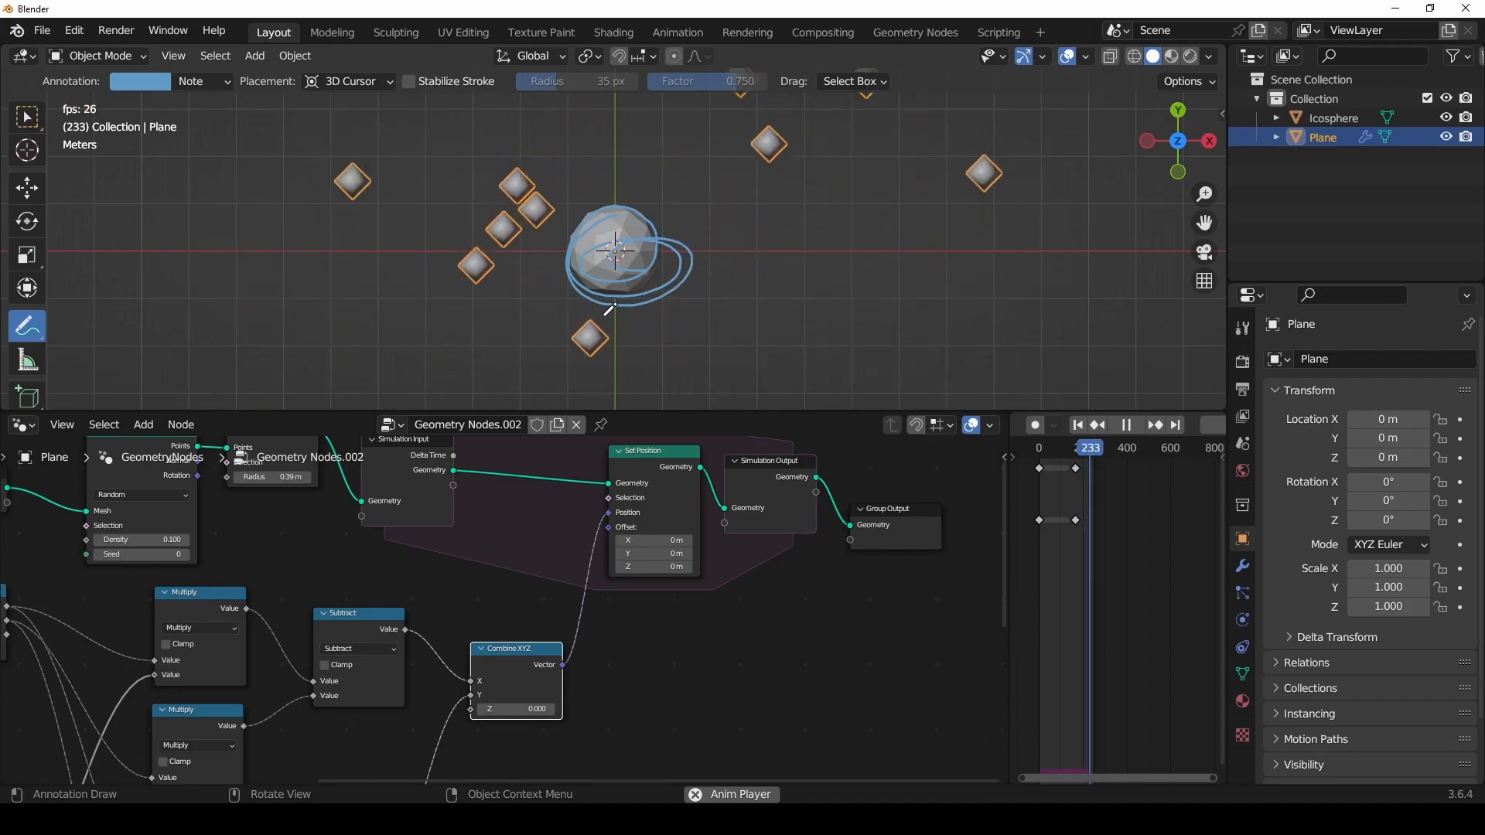
mouse_move(640, 169)
mouse_down()
mouse_move(582, 164)
mouse_move(692, 332)
mouse_move(727, 201)
mouse_move(495, 145)
mouse_up()
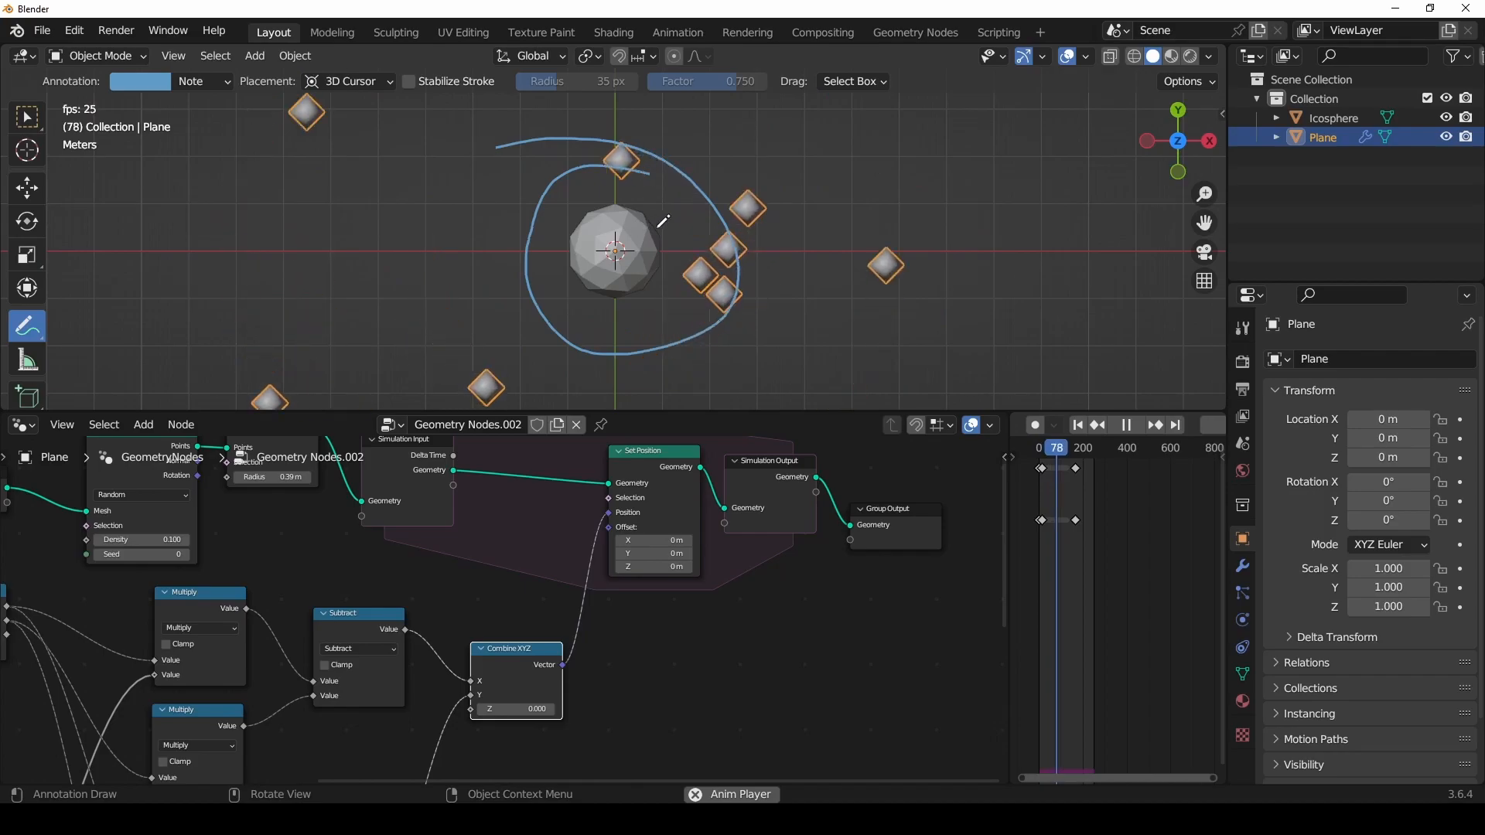
mouse_move(496, 264)
mouse_down()
mouse_move(358, 284)
mouse_move(418, 327)
mouse_up()
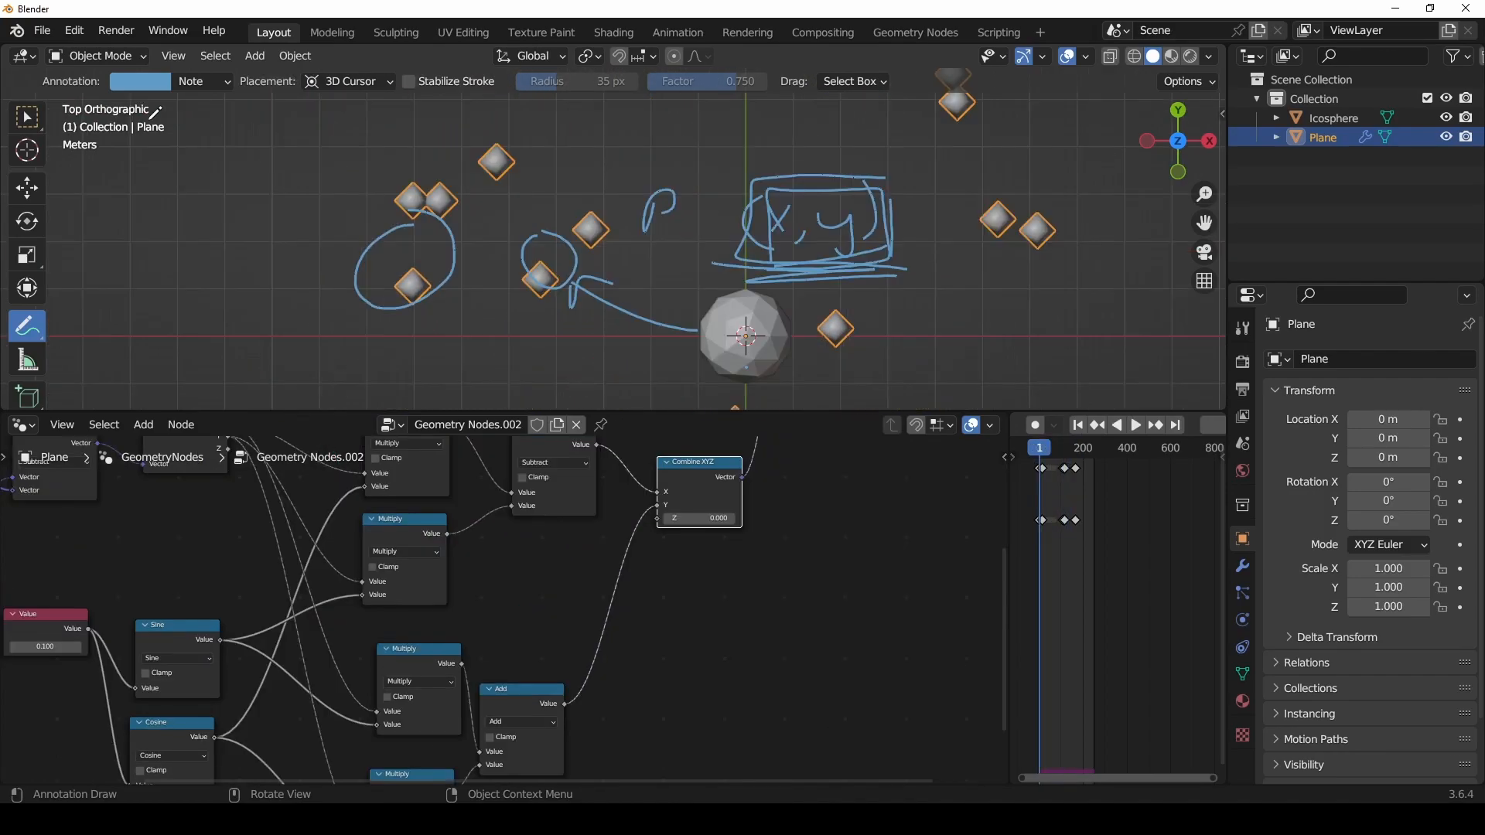
Step: Switch to the Select Box tool and delete all annotation keyframes from the timeline
click(17, 118)
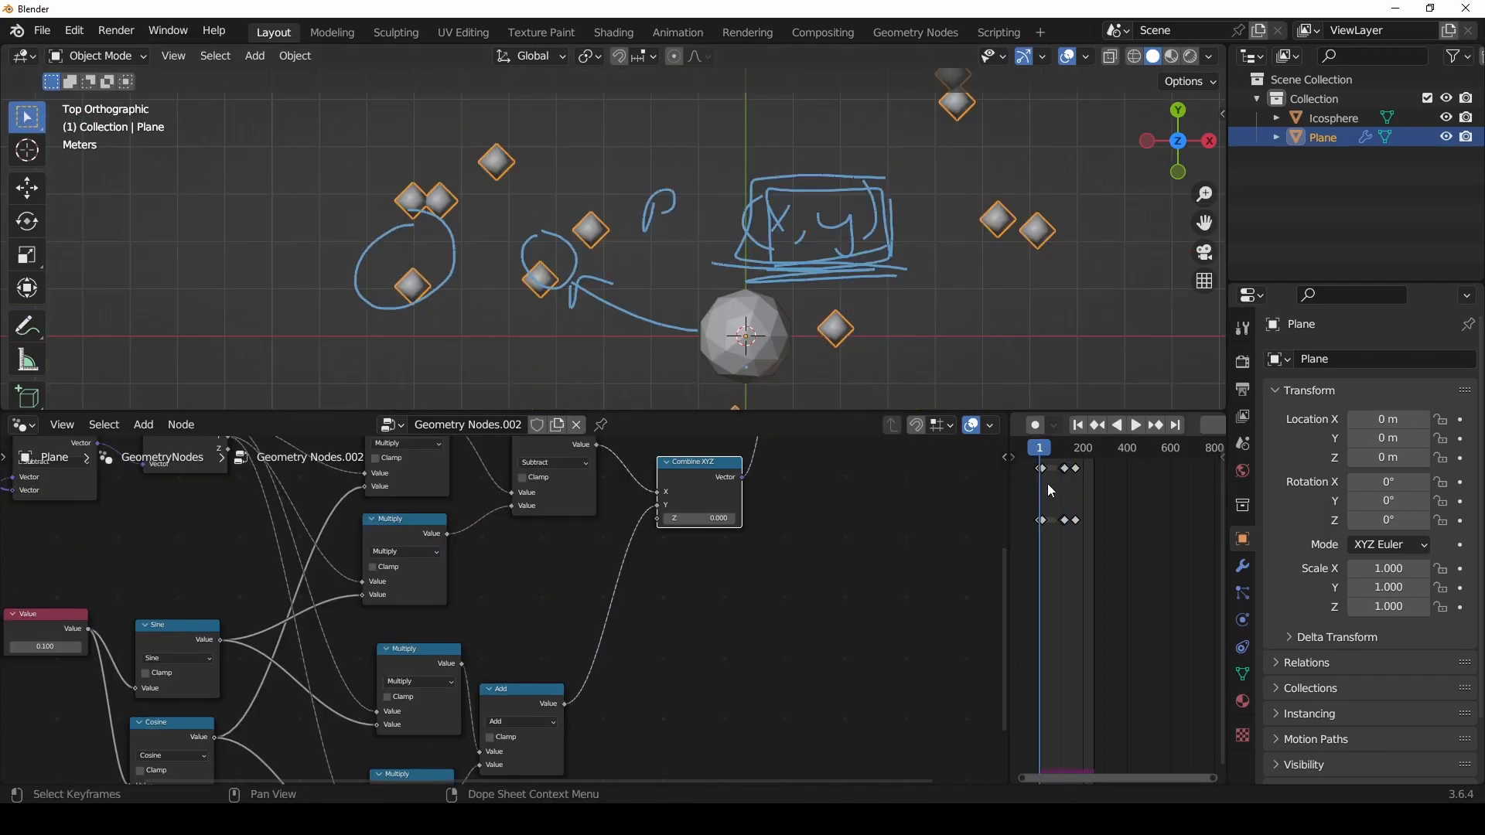
drag(1094, 479, 1032, 463)
key(x)
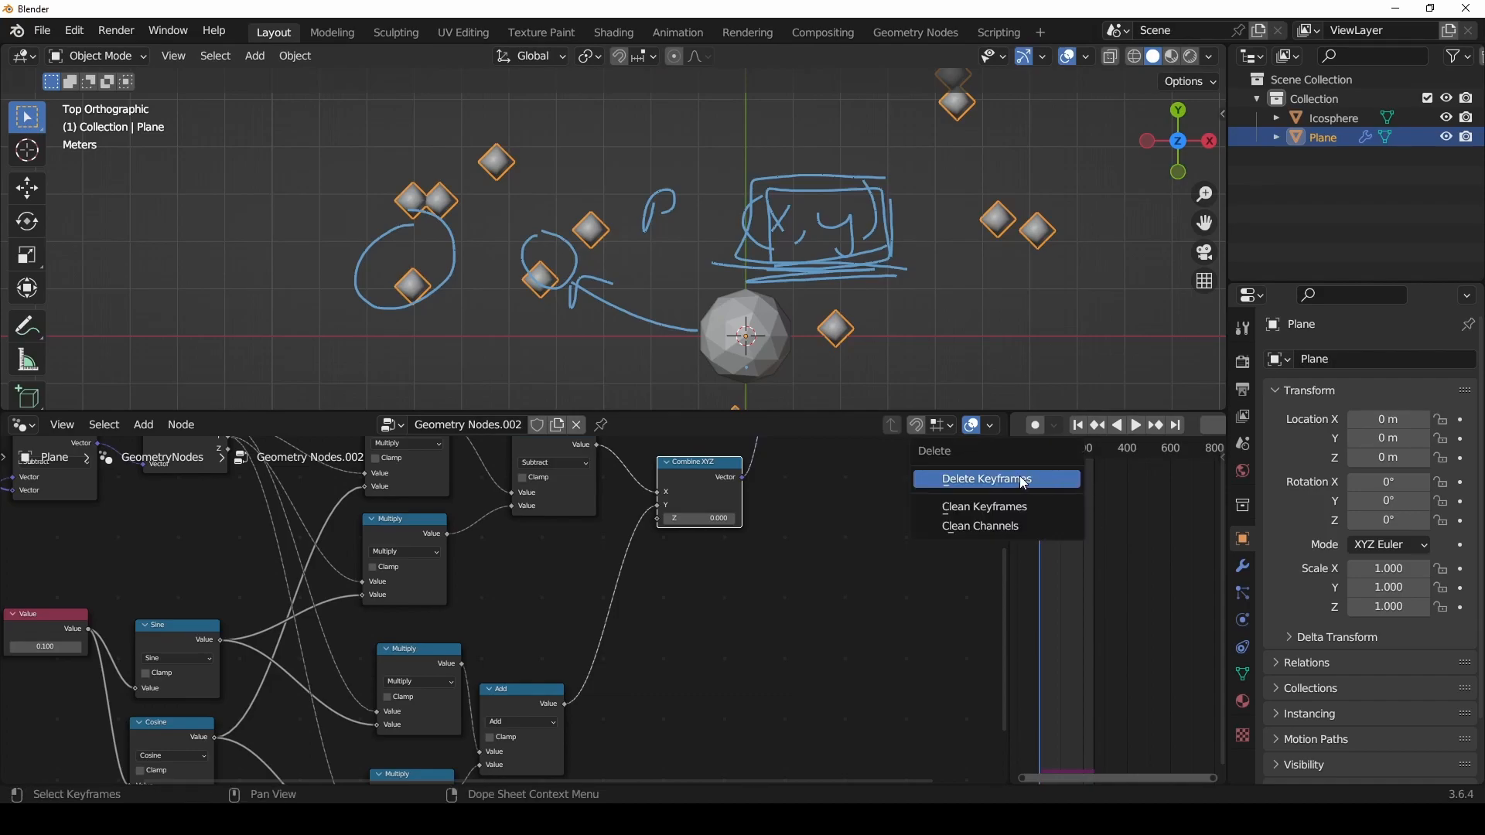
click(1021, 477)
Step: Play the simulation briefly without annotations and return to the first frame
key(space)
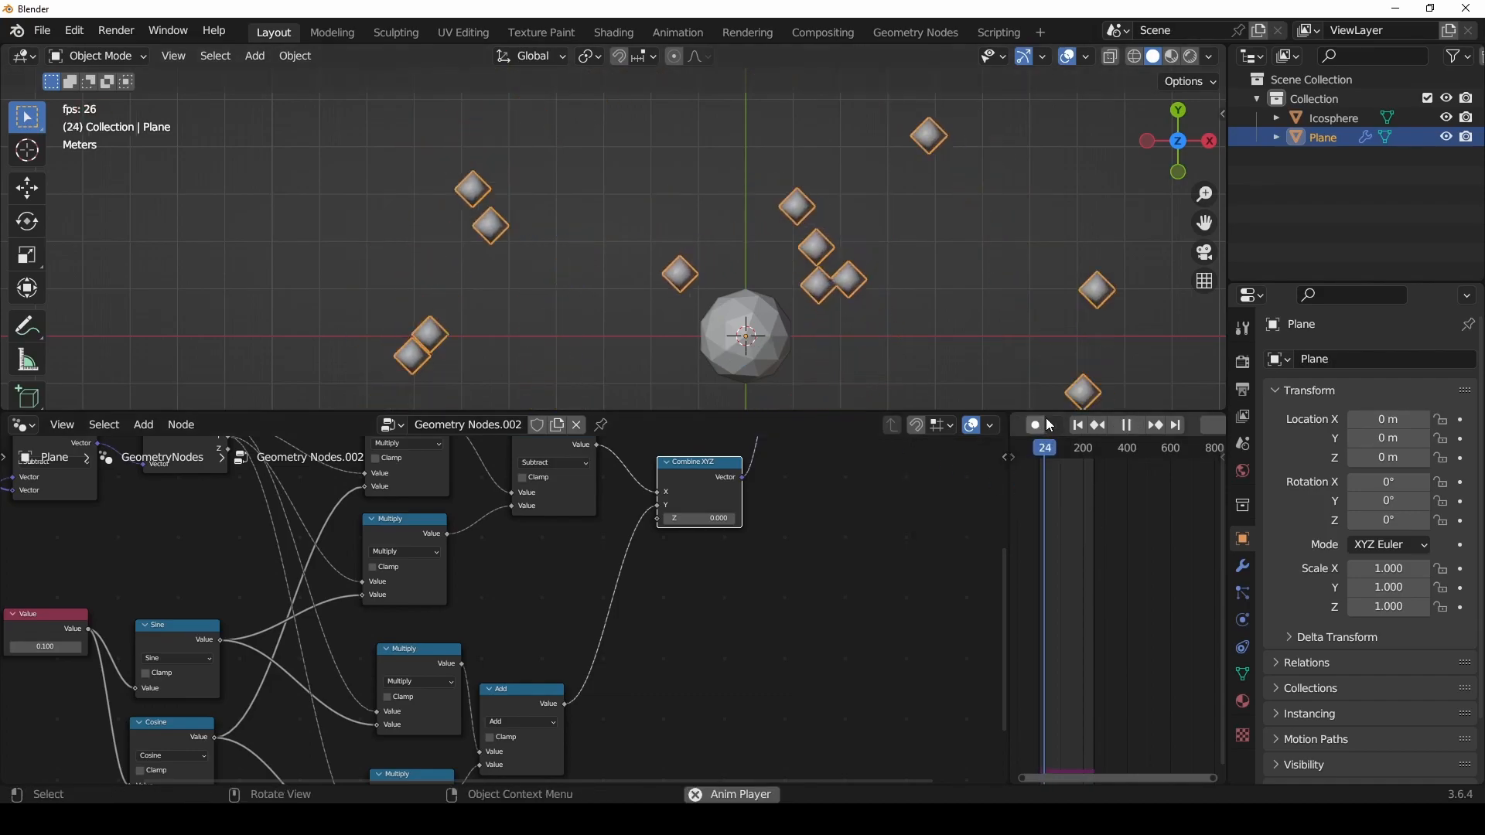
key(space)
click(1083, 432)
Step: Move the icosphere about 8.13 m along the X axis and reselect the plane with the particles
click(745, 336)
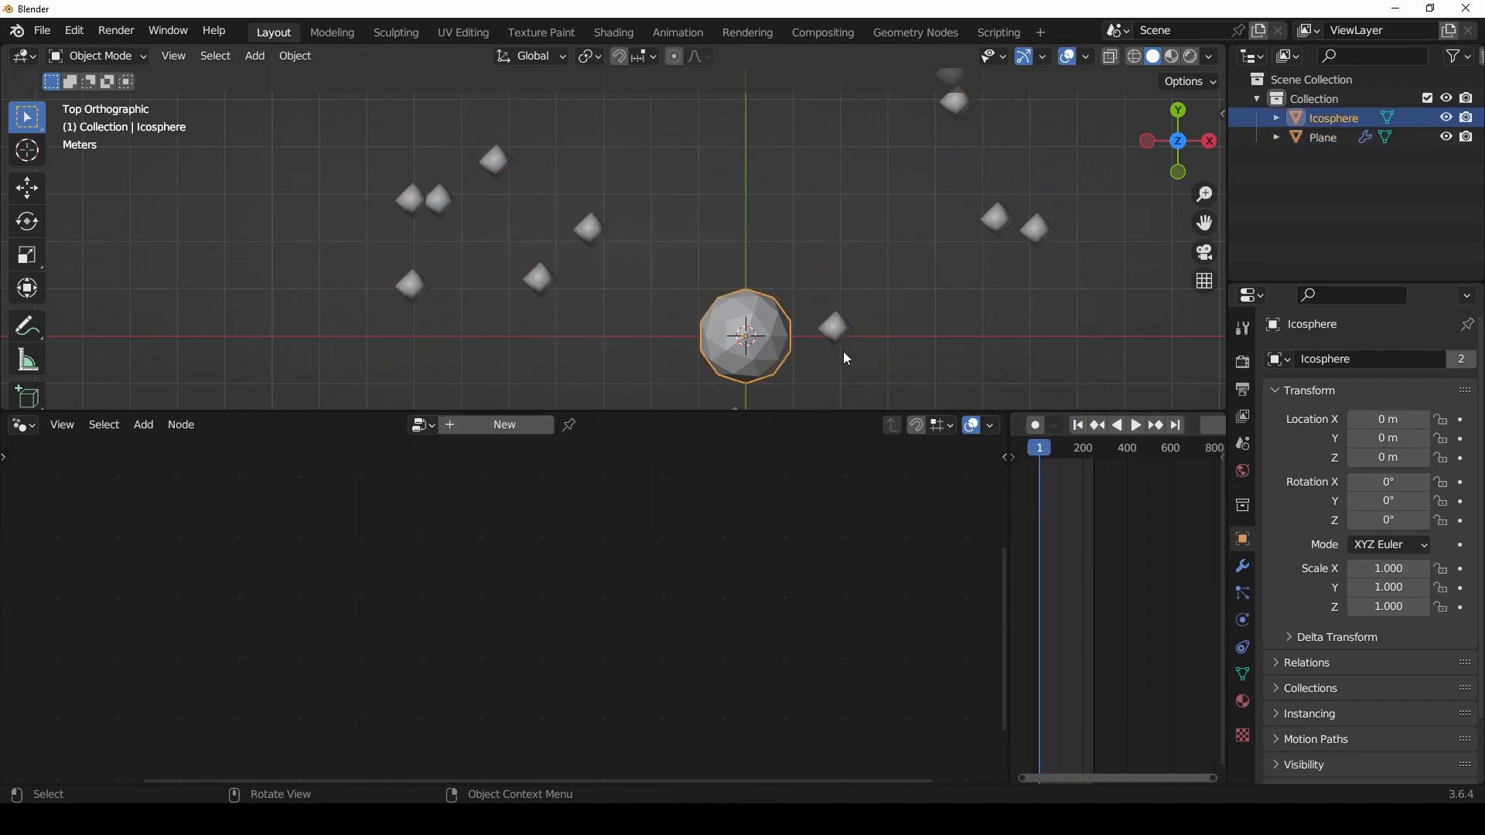
scroll(844, 351, down, 5)
key(g)
key(x)
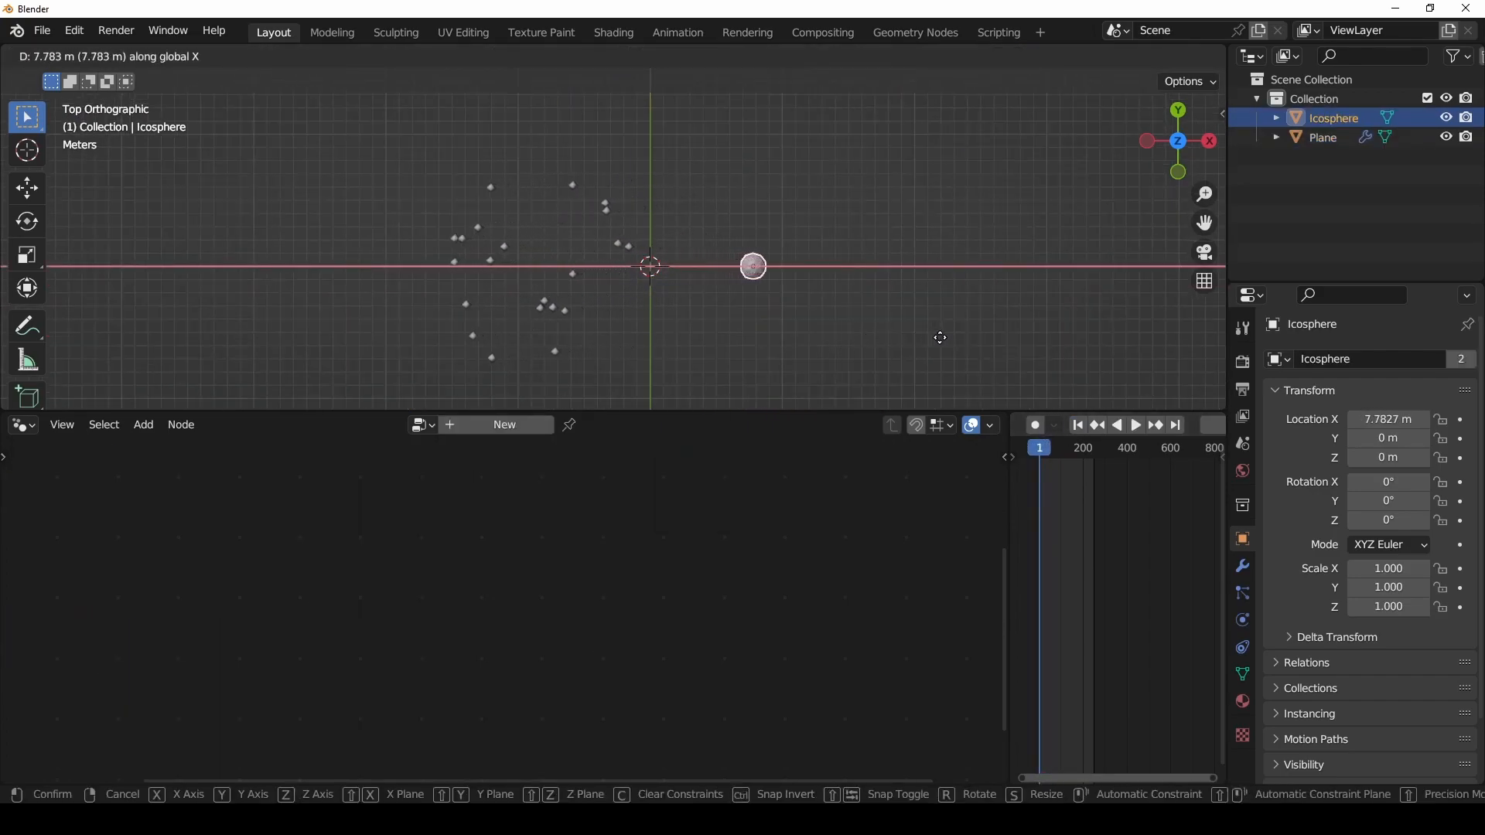
click(939, 334)
scroll(787, 306, up, 3)
shift+middle_drag(784, 304, 854, 282)
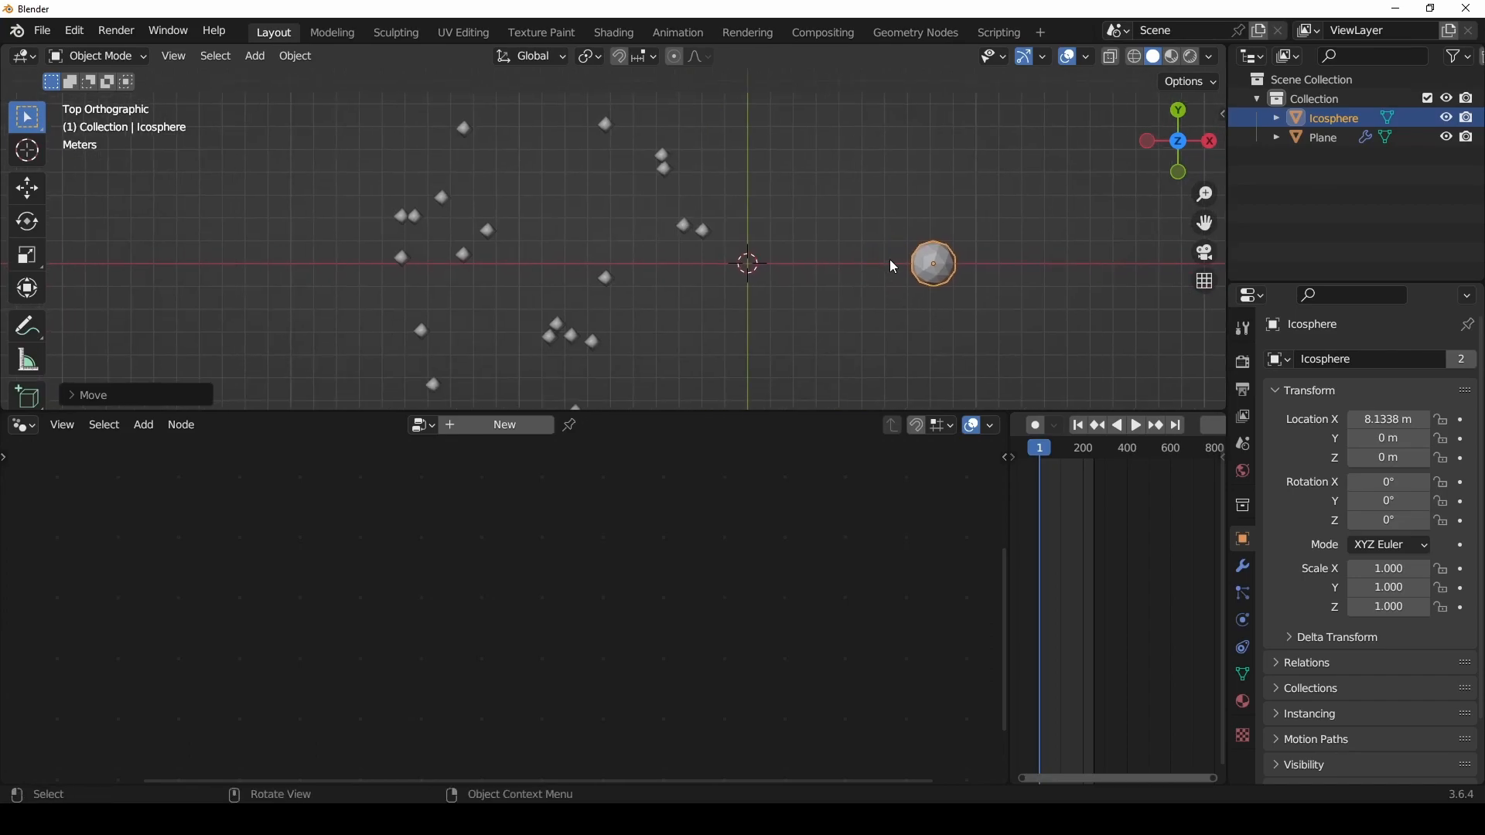
click(608, 275)
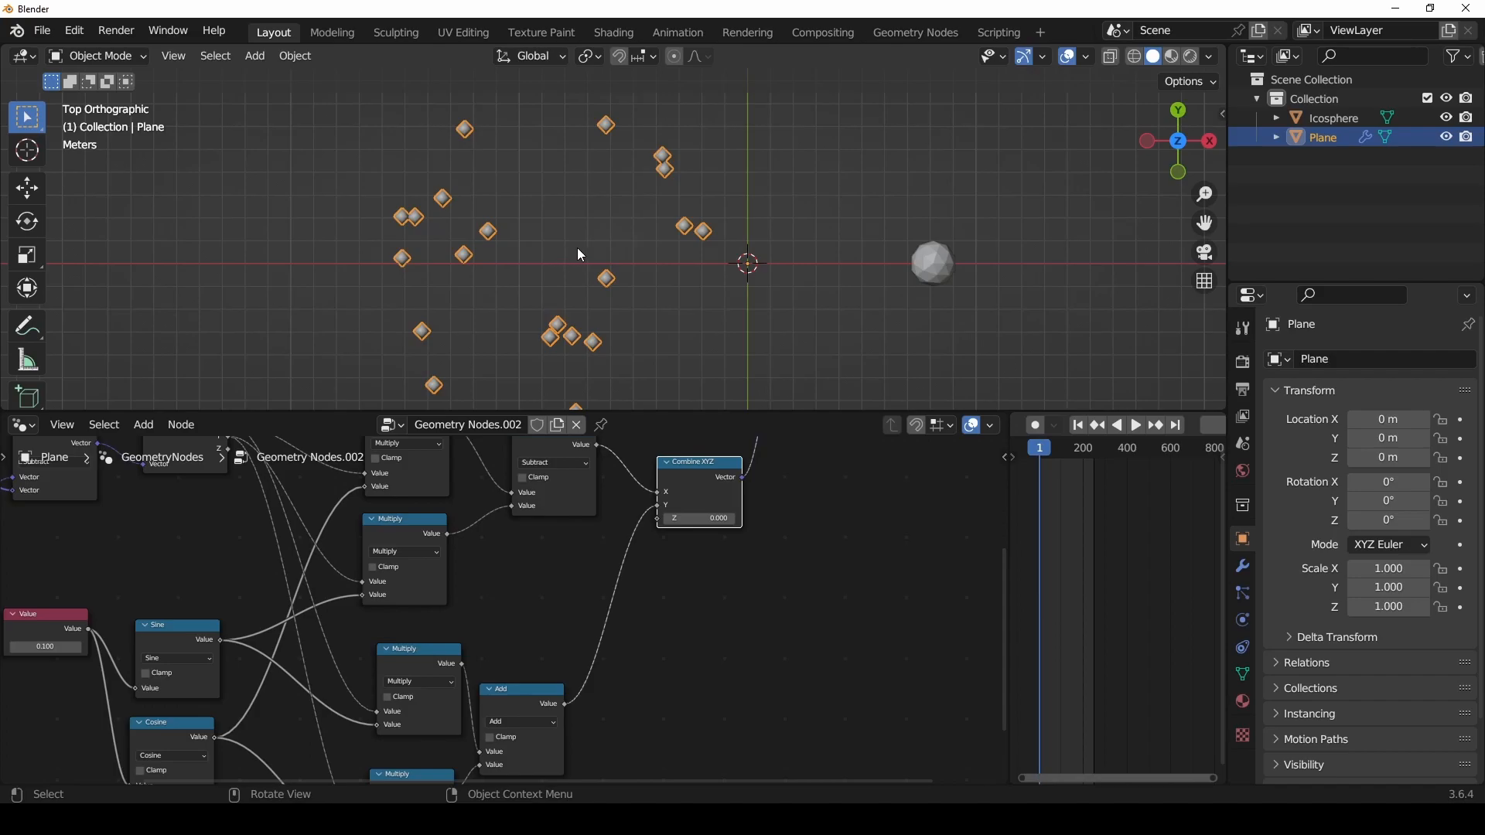
Step: Annotate the line from a particle to the icosphere and the particle's arc about the origin, and delete these annotations
shift+middle_drag(784, 324, 864, 337)
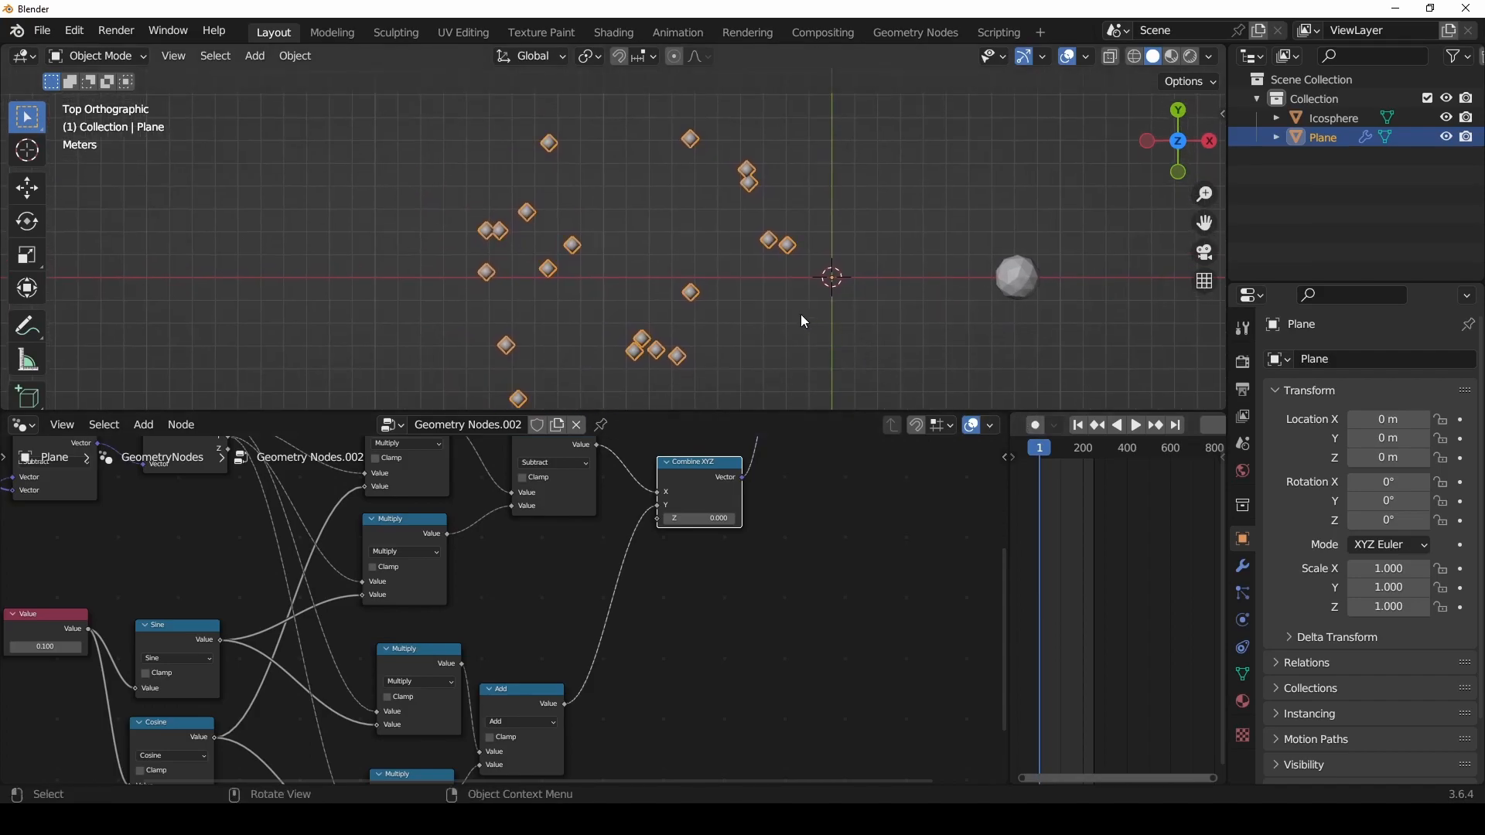
click(28, 325)
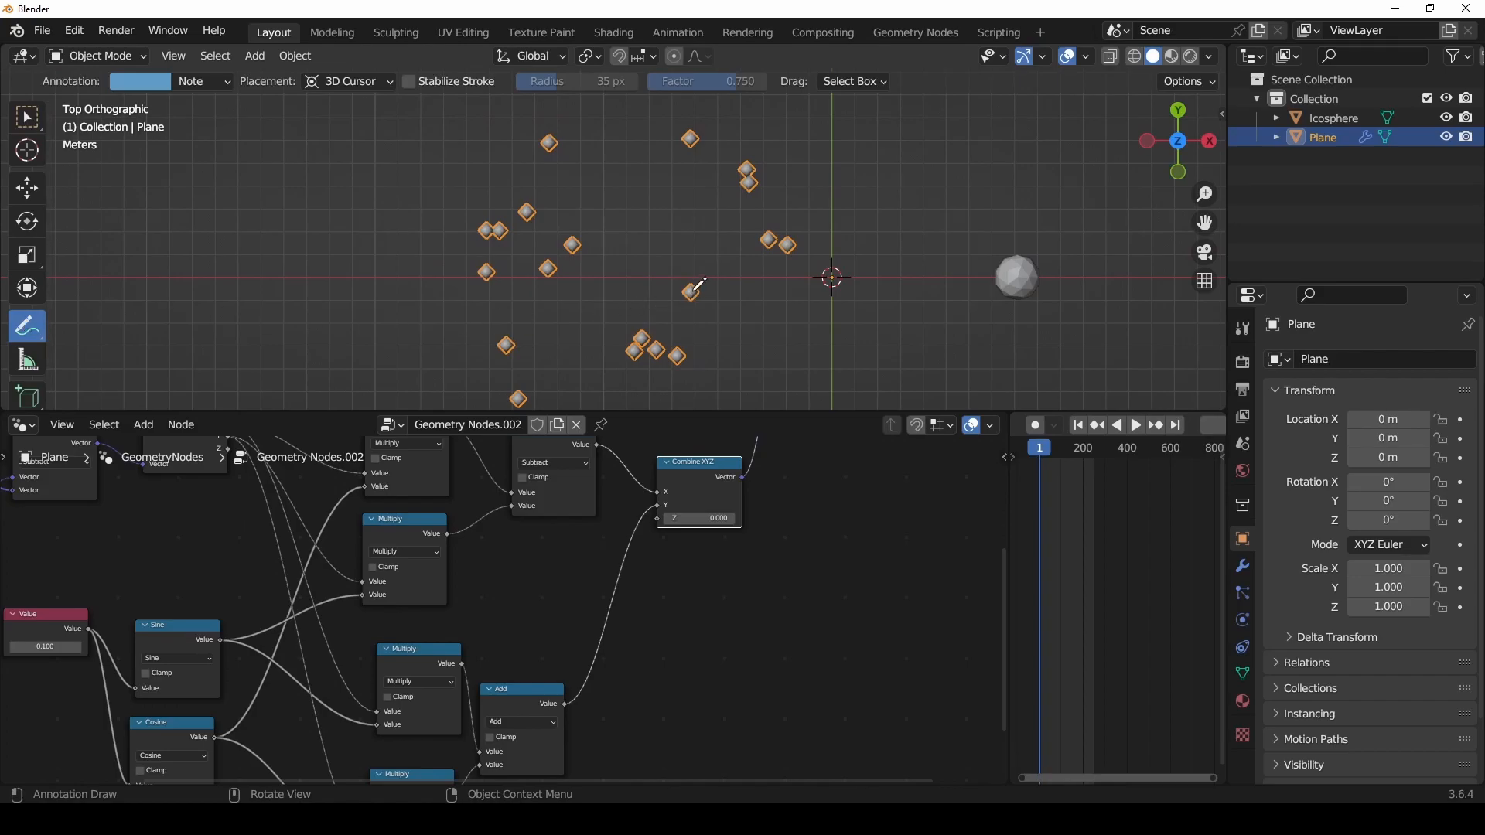
drag(698, 293, 990, 270)
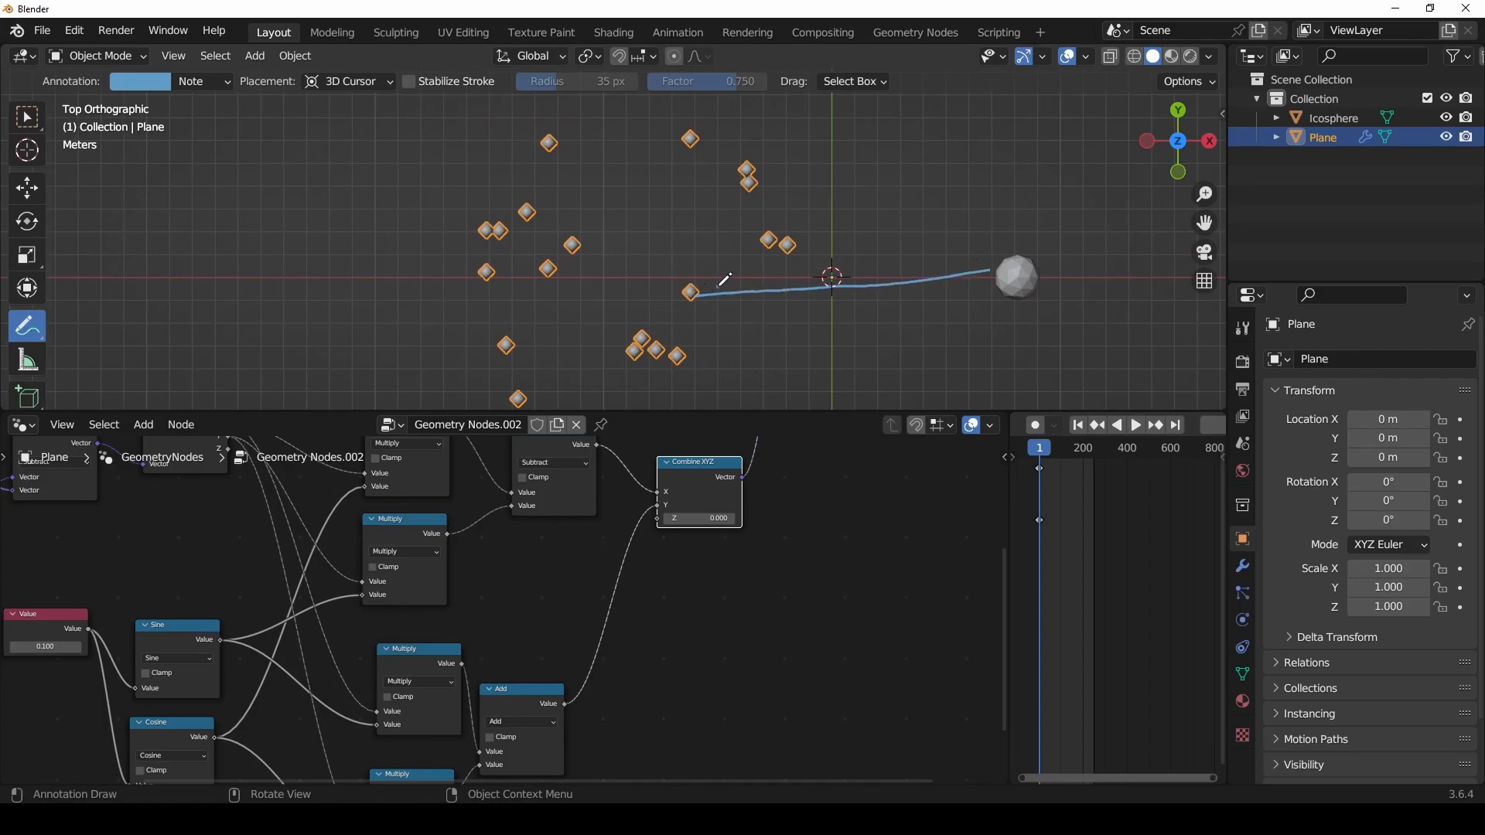
mouse_move(679, 281)
mouse_down()
mouse_move(716, 290)
mouse_move(789, 182)
mouse_move(943, 166)
mouse_up()
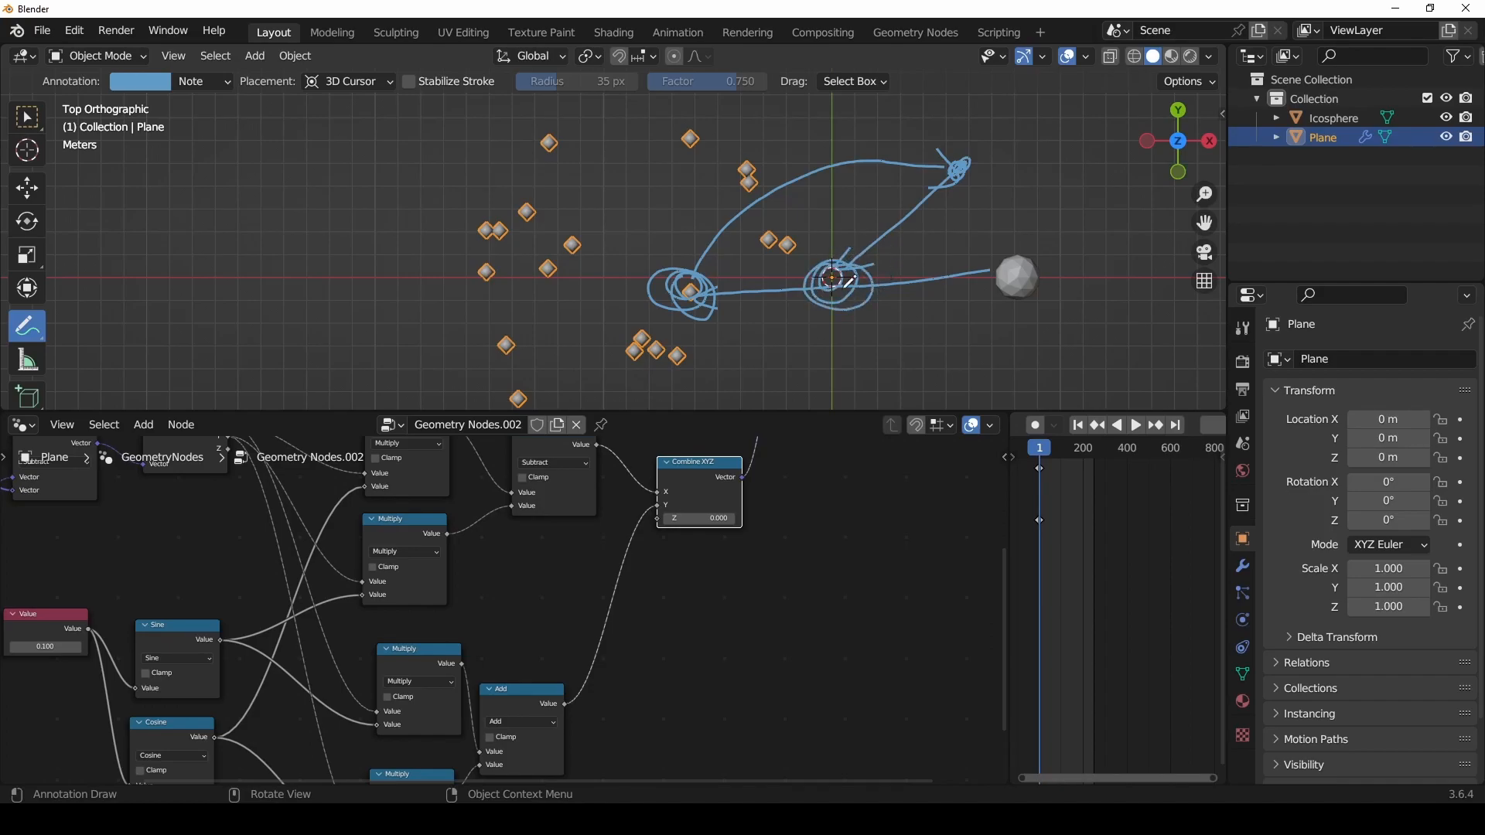
drag(1075, 550, 1018, 463)
key(x)
key(Delete)
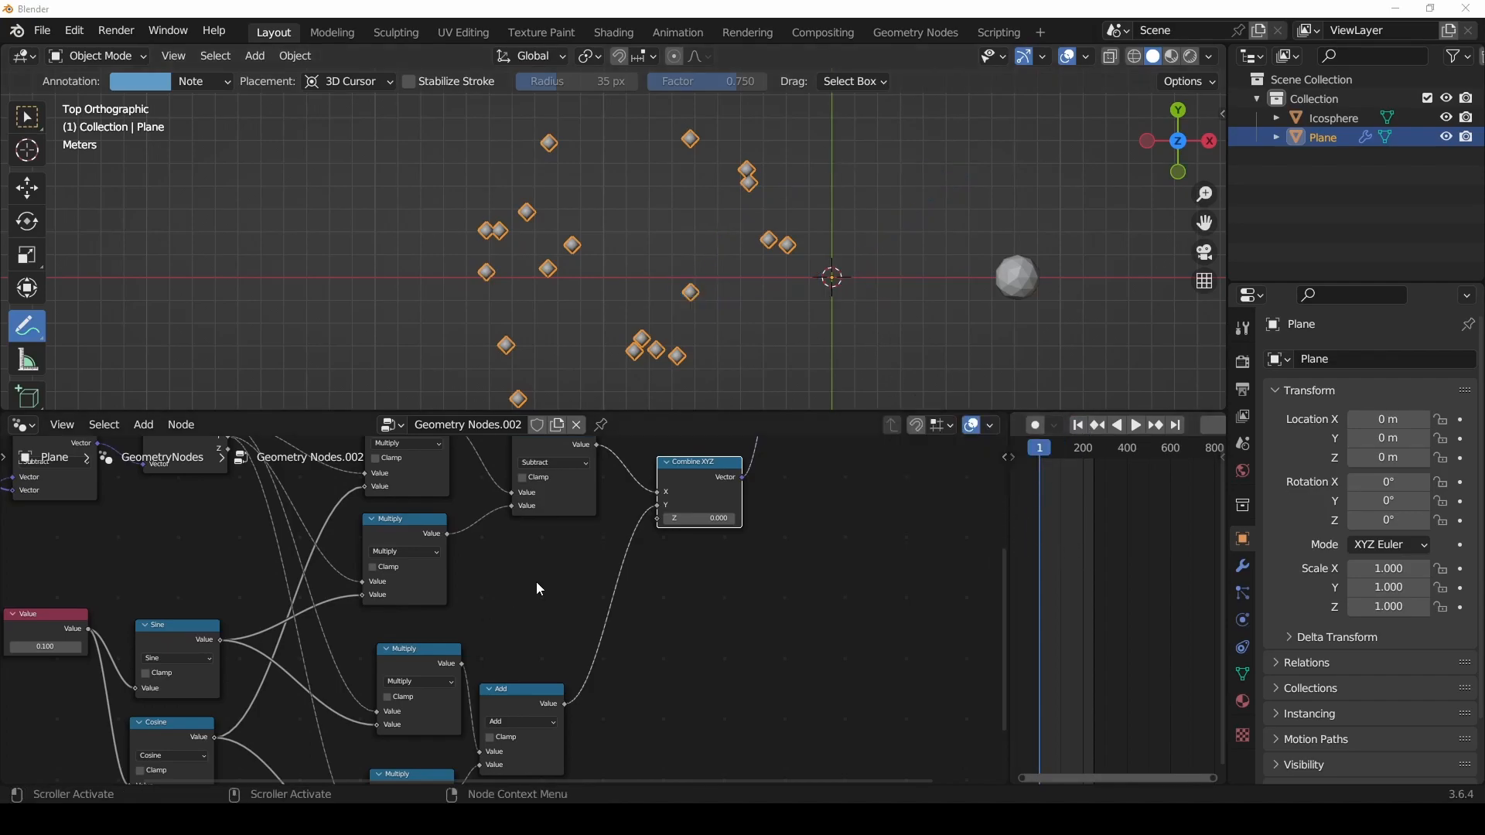
scroll(570, 549, down, 3)
scroll(545, 582, up, 2)
scroll(545, 584, down, 2)
middle_drag(443, 578, 222, 554)
scroll(542, 580, up, 2)
drag(588, 524, 671, 531)
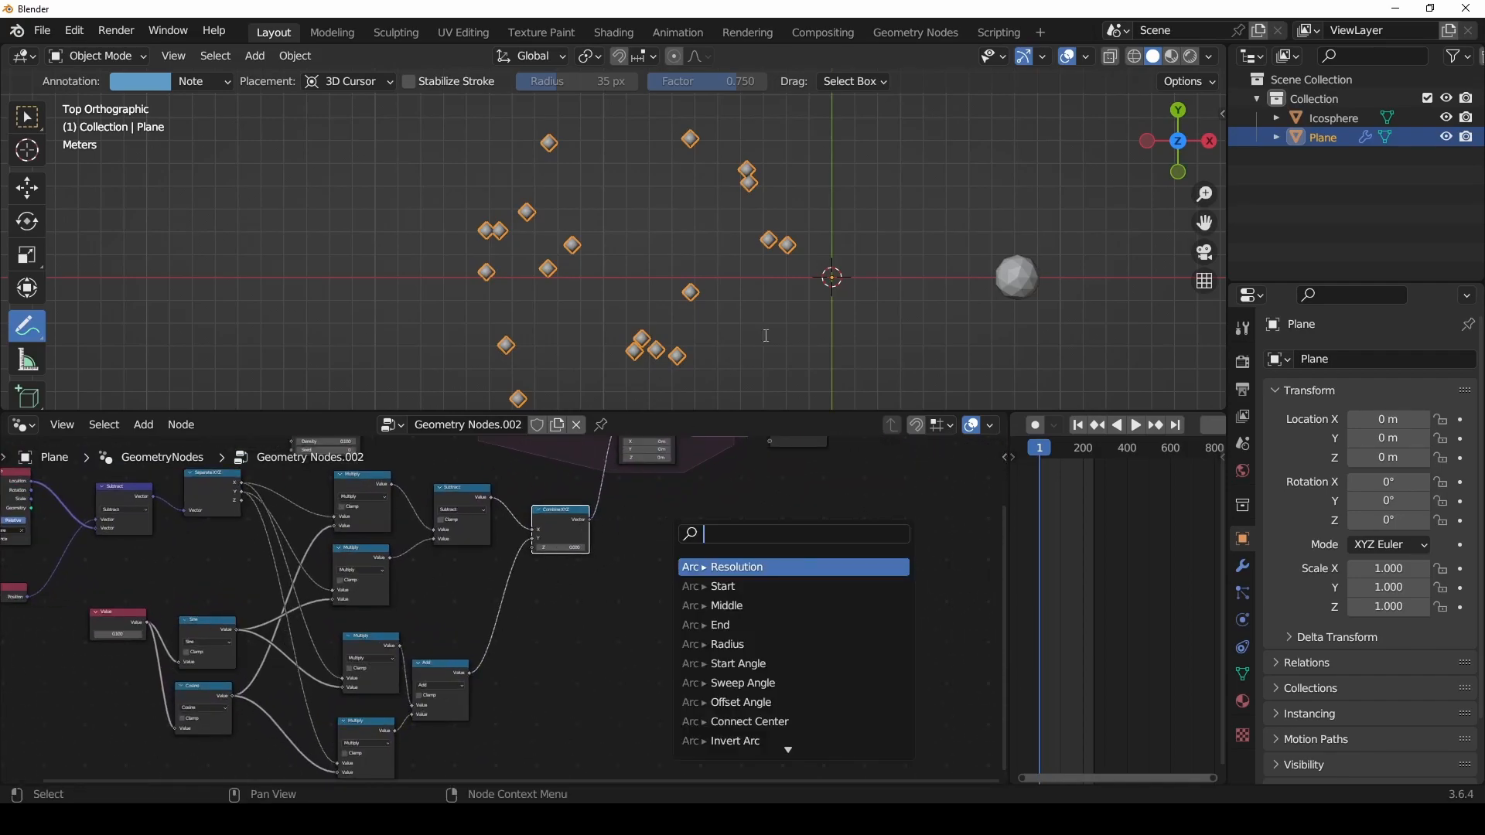
Step: Annotate the formula P − C + C above a particle-to-icosphere arrow, and delete the annotation's keyframes
drag(789, 238, 995, 242)
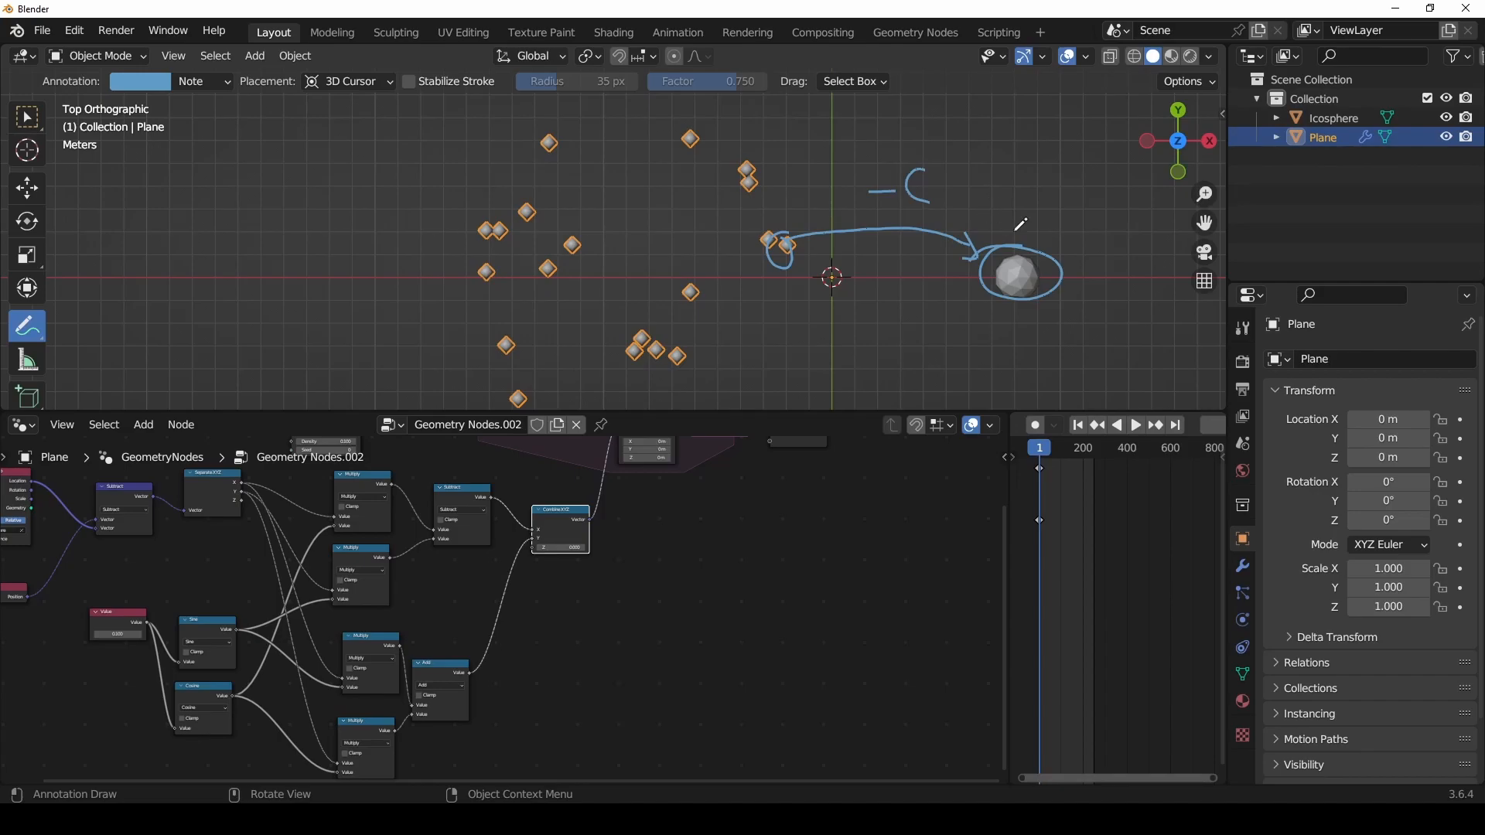
shift+middle_drag(1009, 224, 1004, 258)
drag(806, 227, 824, 260)
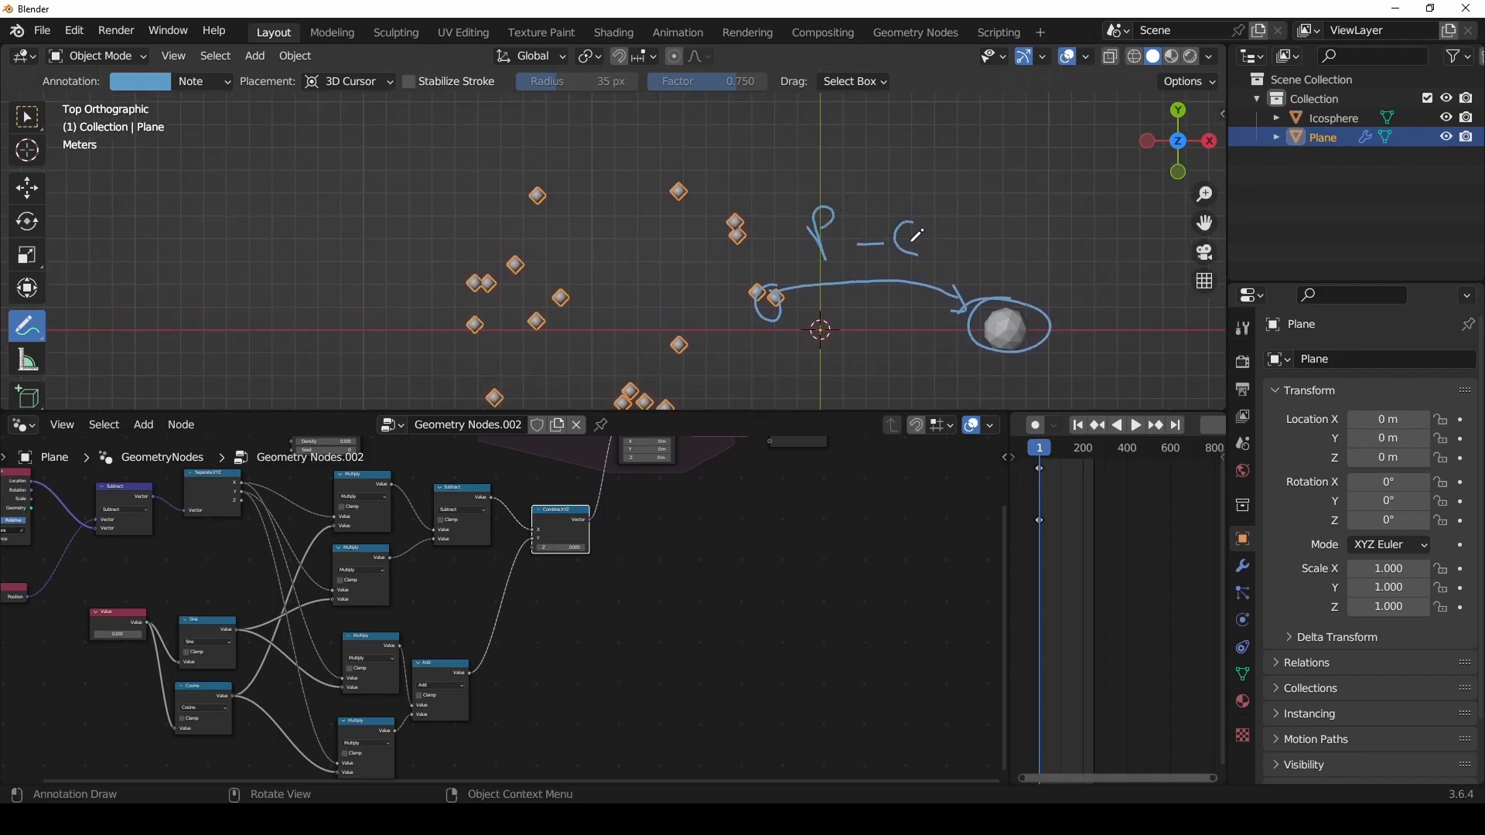
shift+middle_drag(966, 241, 912, 244)
mouse_move(778, 193)
mouse_down()
mouse_move(740, 256)
mouse_move(739, 216)
mouse_up()
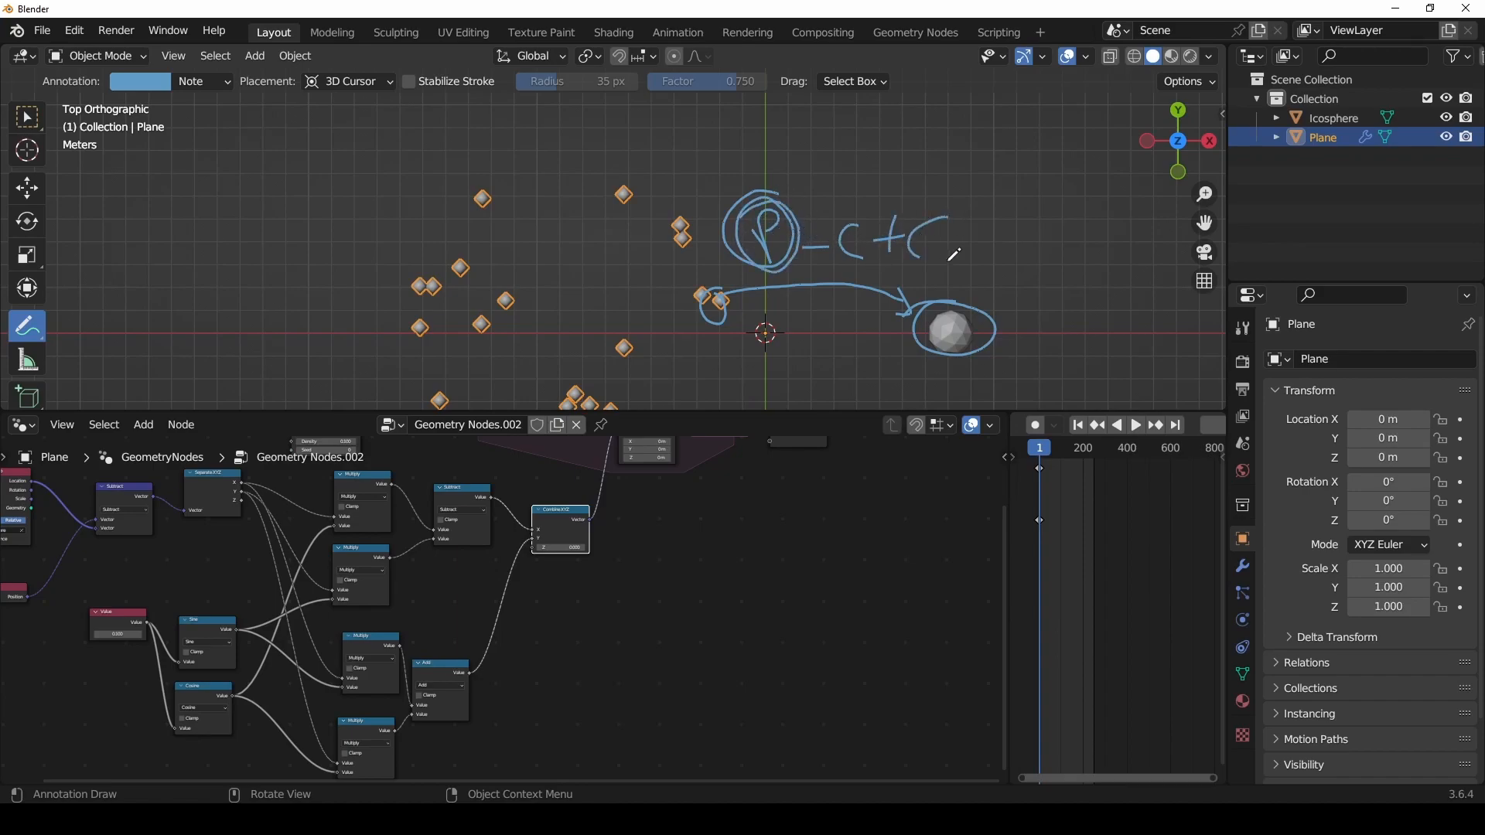
scroll(685, 518, up, 4)
middle_drag(630, 519, 631, 577)
mouse_move(624, 546)
mouse_down()
mouse_move(657, 544)
mouse_move(606, 553)
mouse_up()
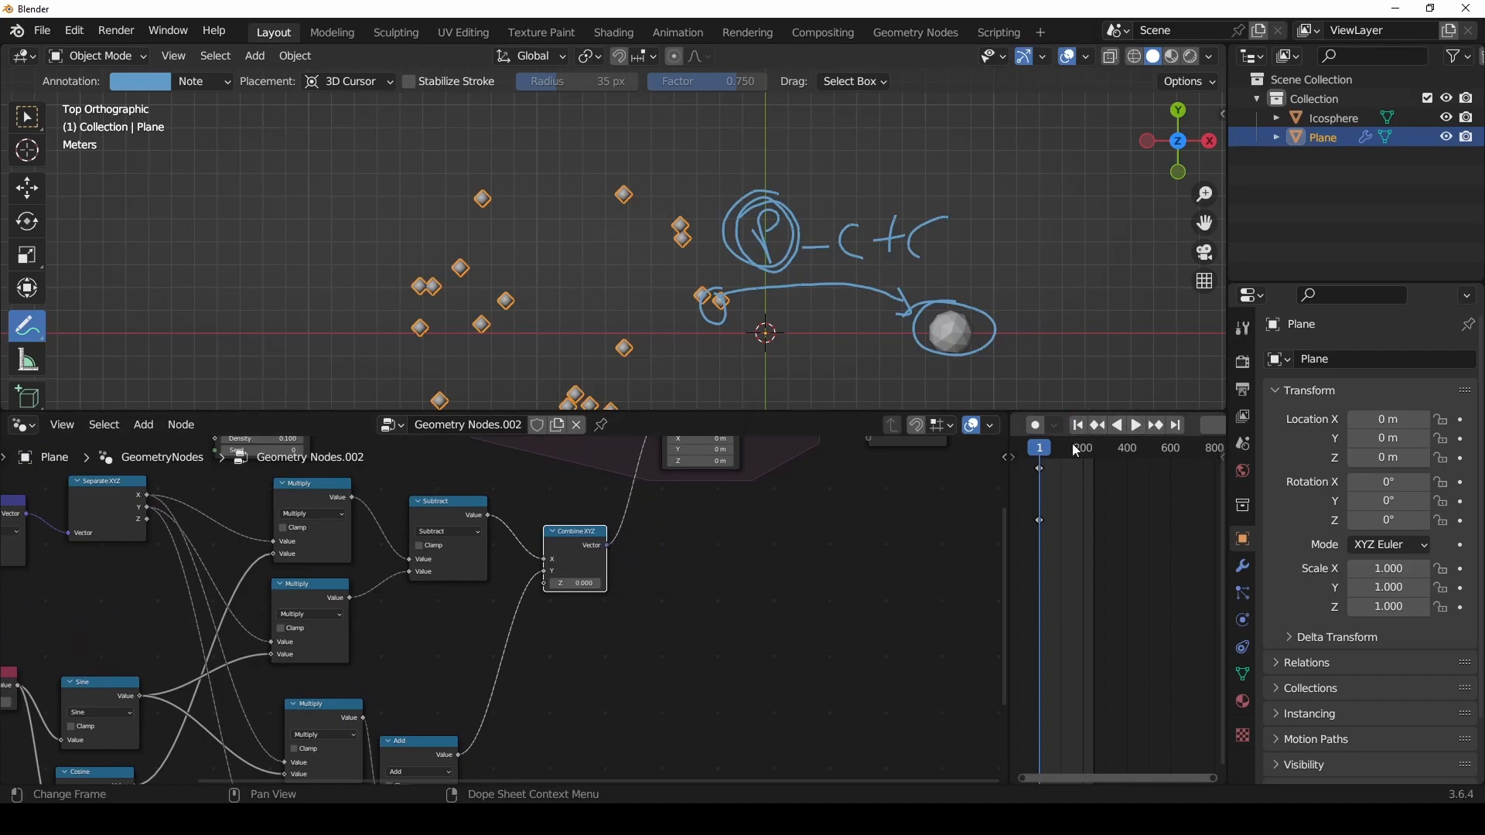
click(30, 128)
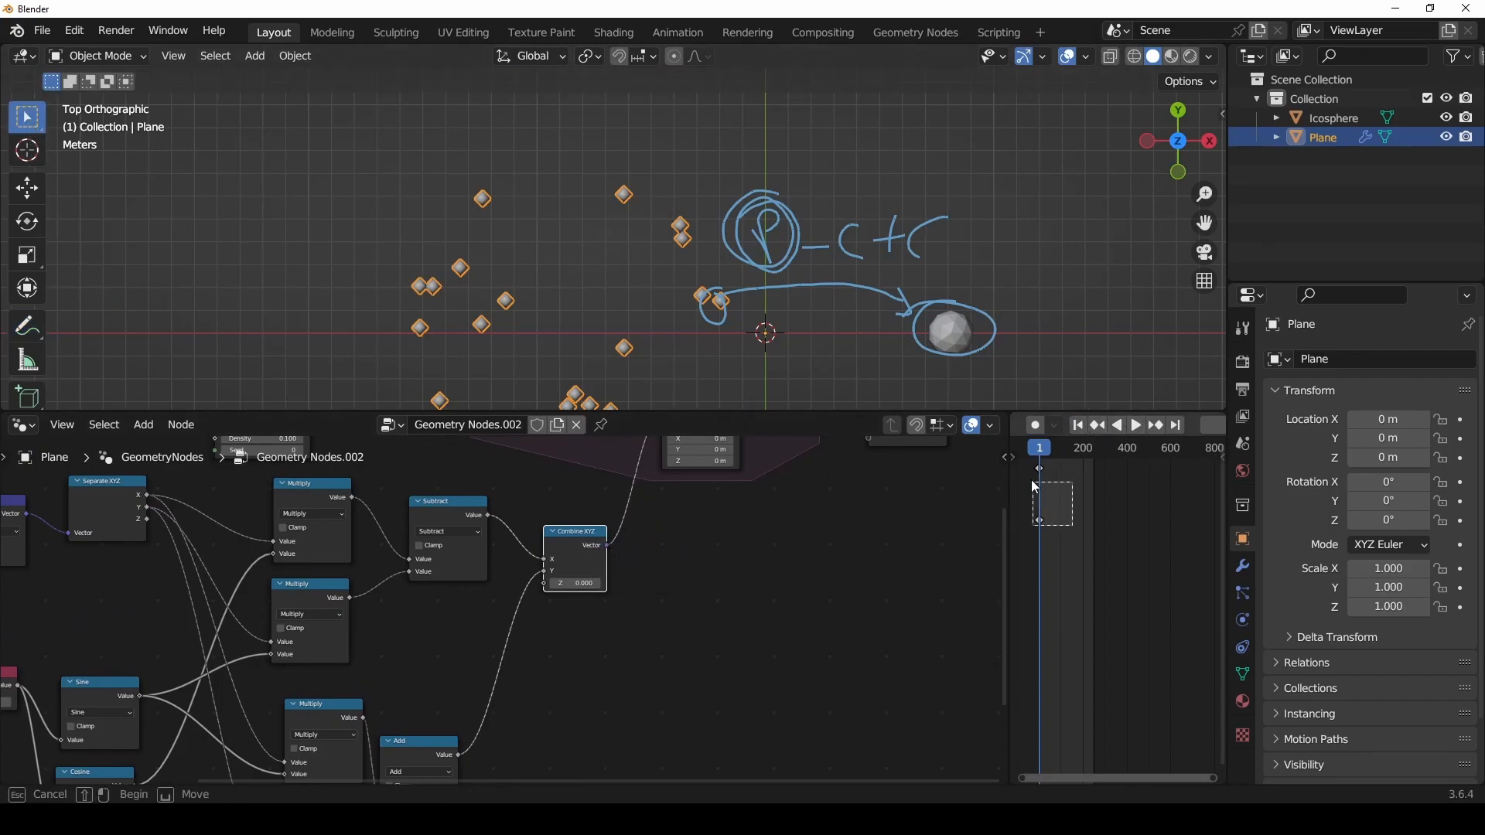
key(x)
click(994, 492)
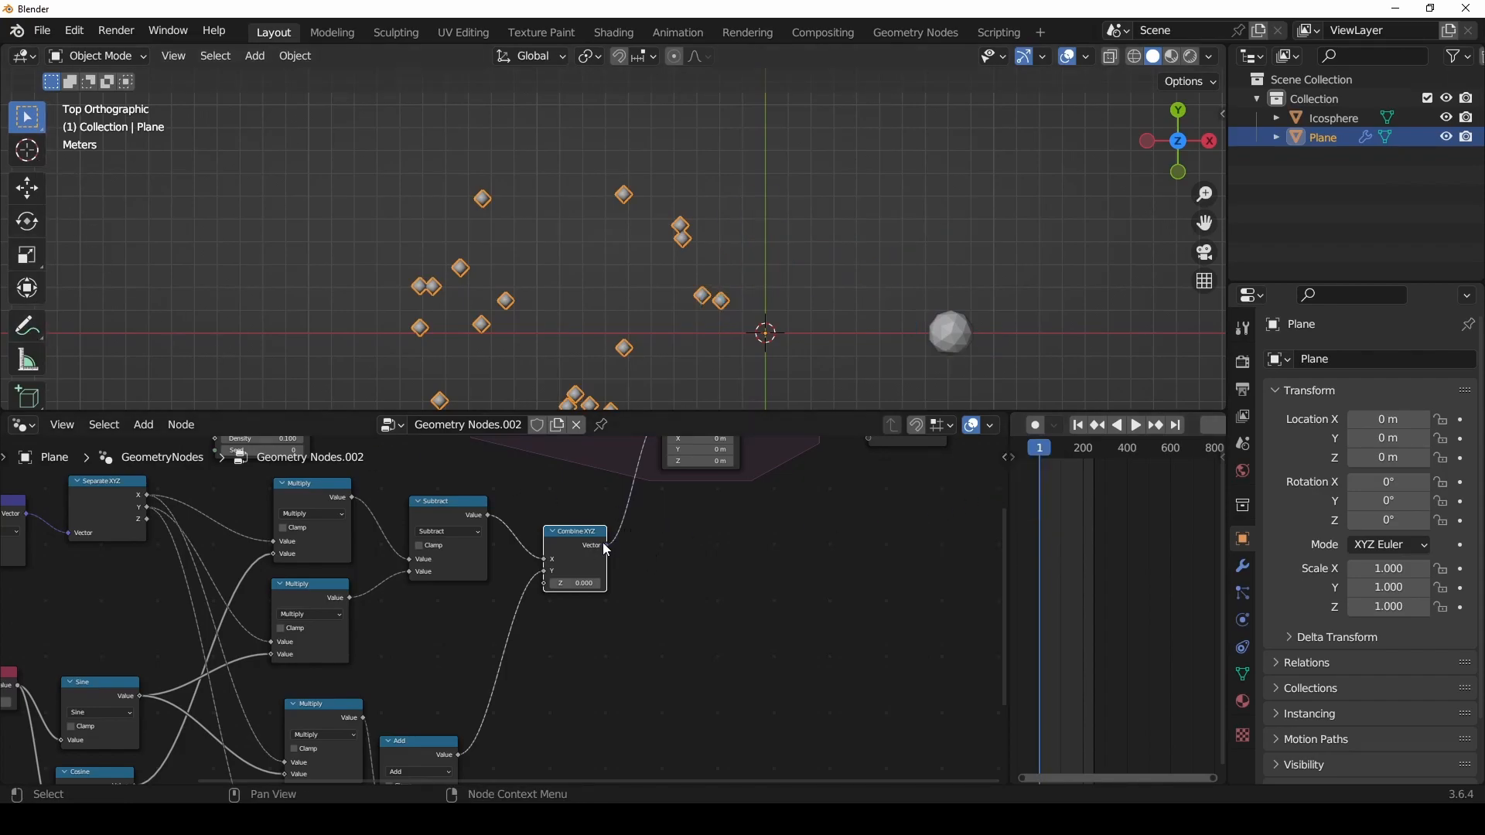
Step: Add a vector math Add node fed by Combine XYZ's Vector output
drag(607, 546, 677, 577)
text(add)
key(Return)
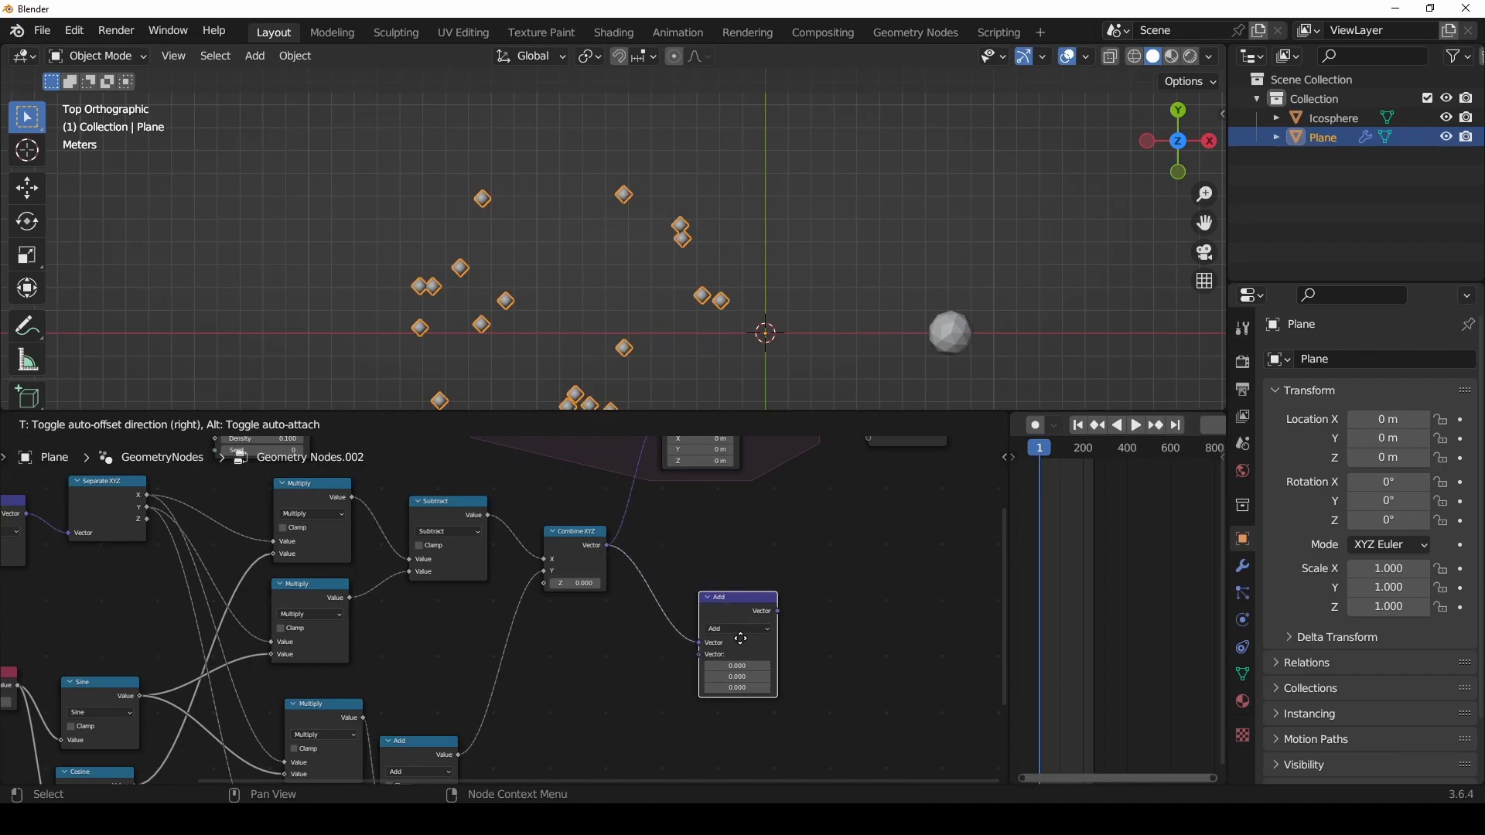
click(741, 638)
Step: Bring the Icosphere into the node tree as an Object Info node and link its Location to the vector Add's second input
drag(700, 655, 643, 667)
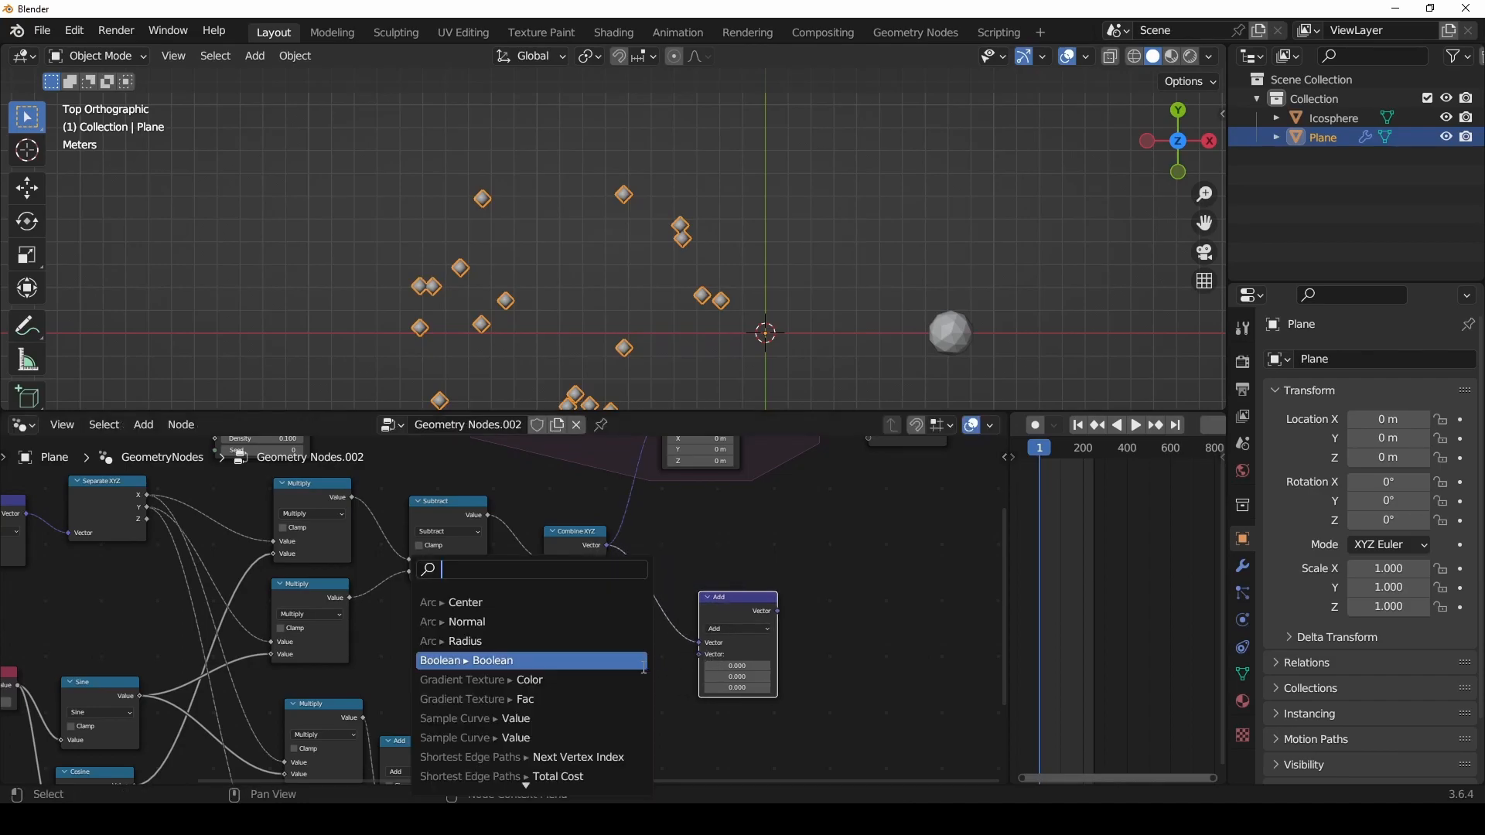
drag(1333, 118, 638, 679)
scroll(708, 538, down, 2)
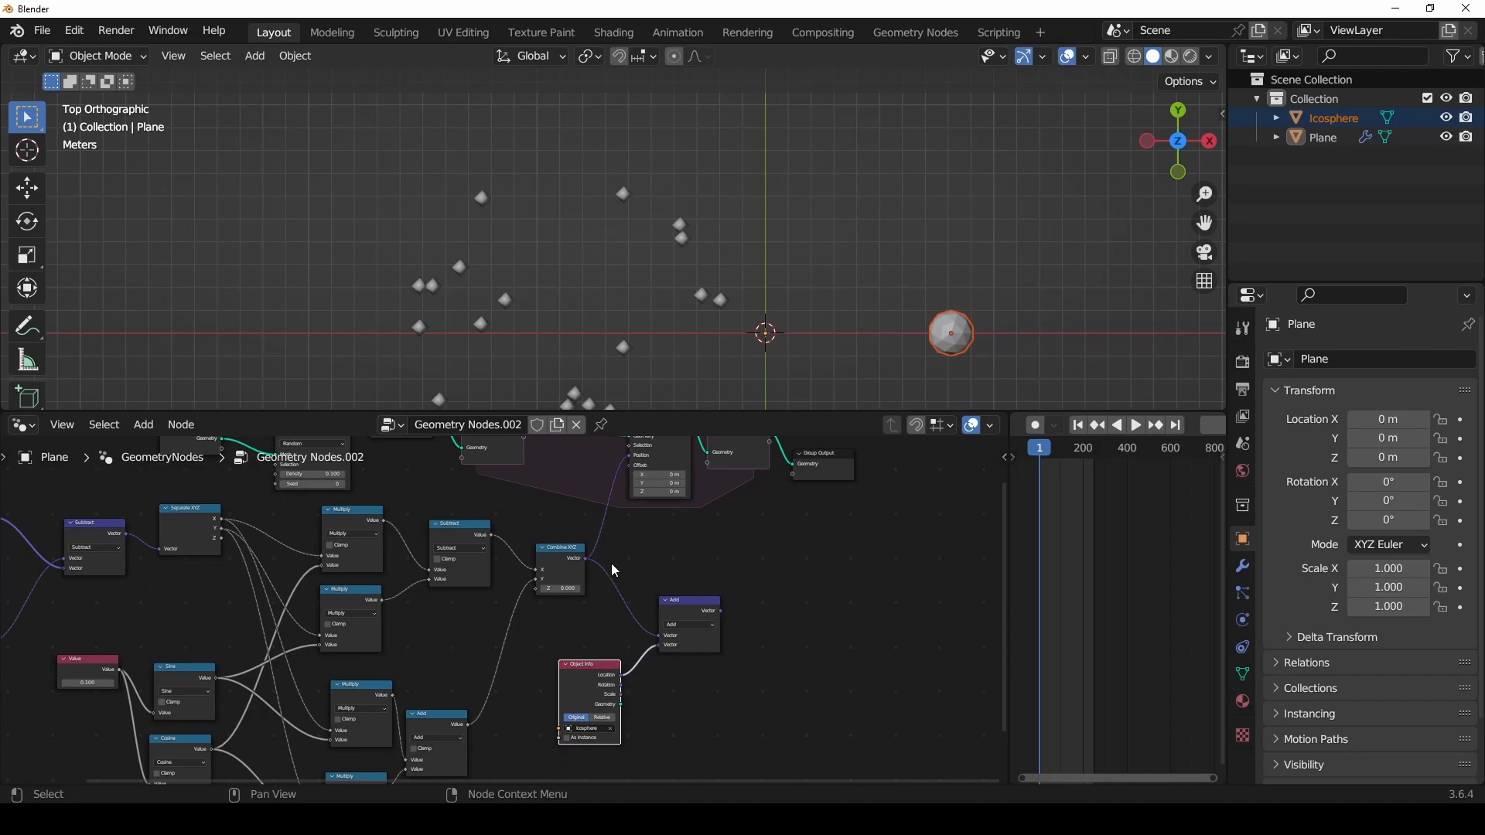
Step: Move all the rotation math nodes together further away from the Set Position node
scroll(609, 578, down, 2)
drag(652, 713, 180, 530)
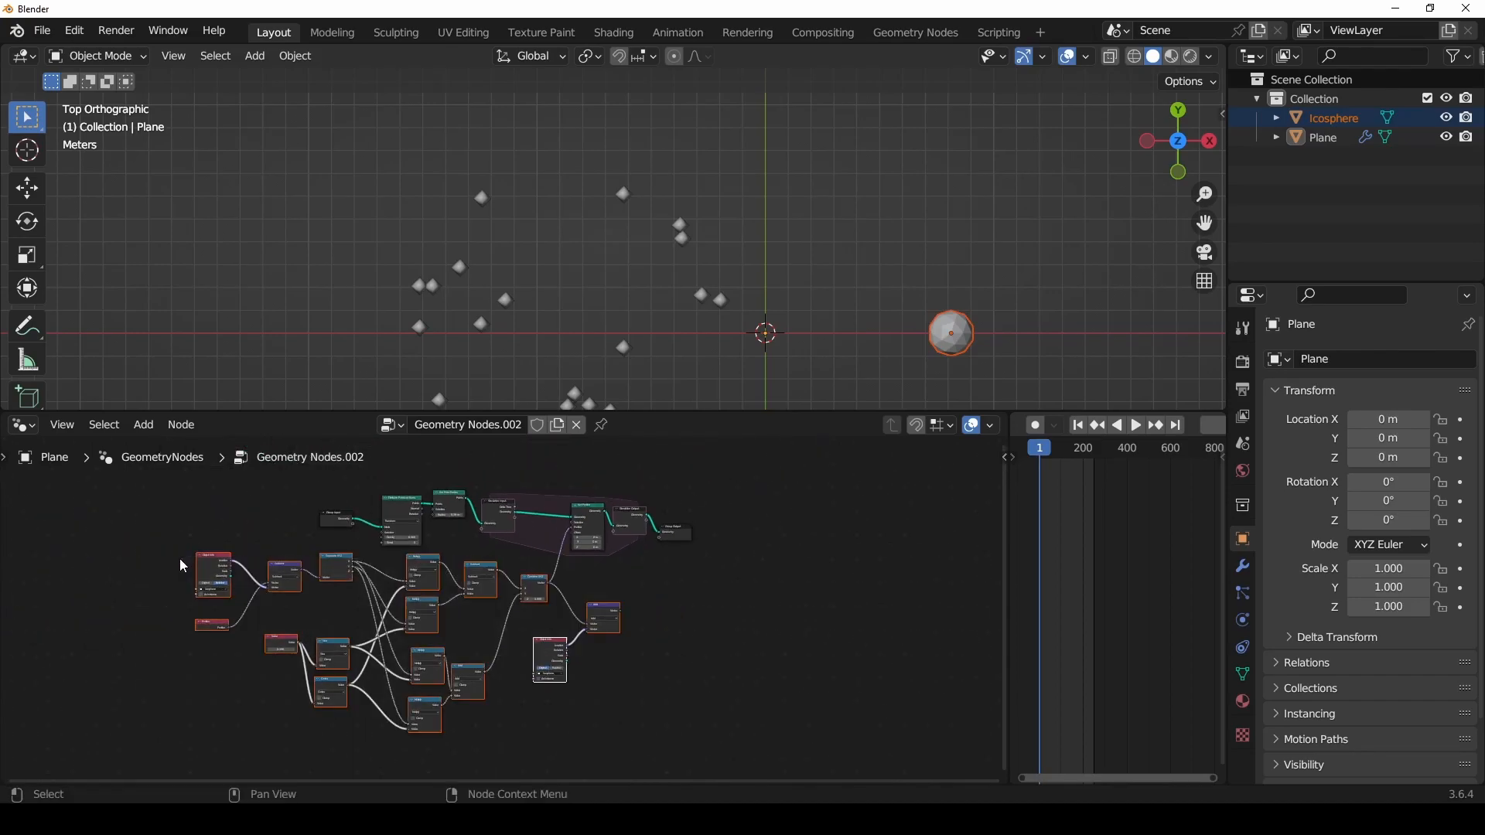
key(g)
click(89, 564)
Step: Connect the vector Add output to Set Position's Position input, replacing the direct Combine XYZ link
scroll(513, 613, up, 7)
scroll(519, 593, up, 4)
middle_drag(527, 617, 440, 712)
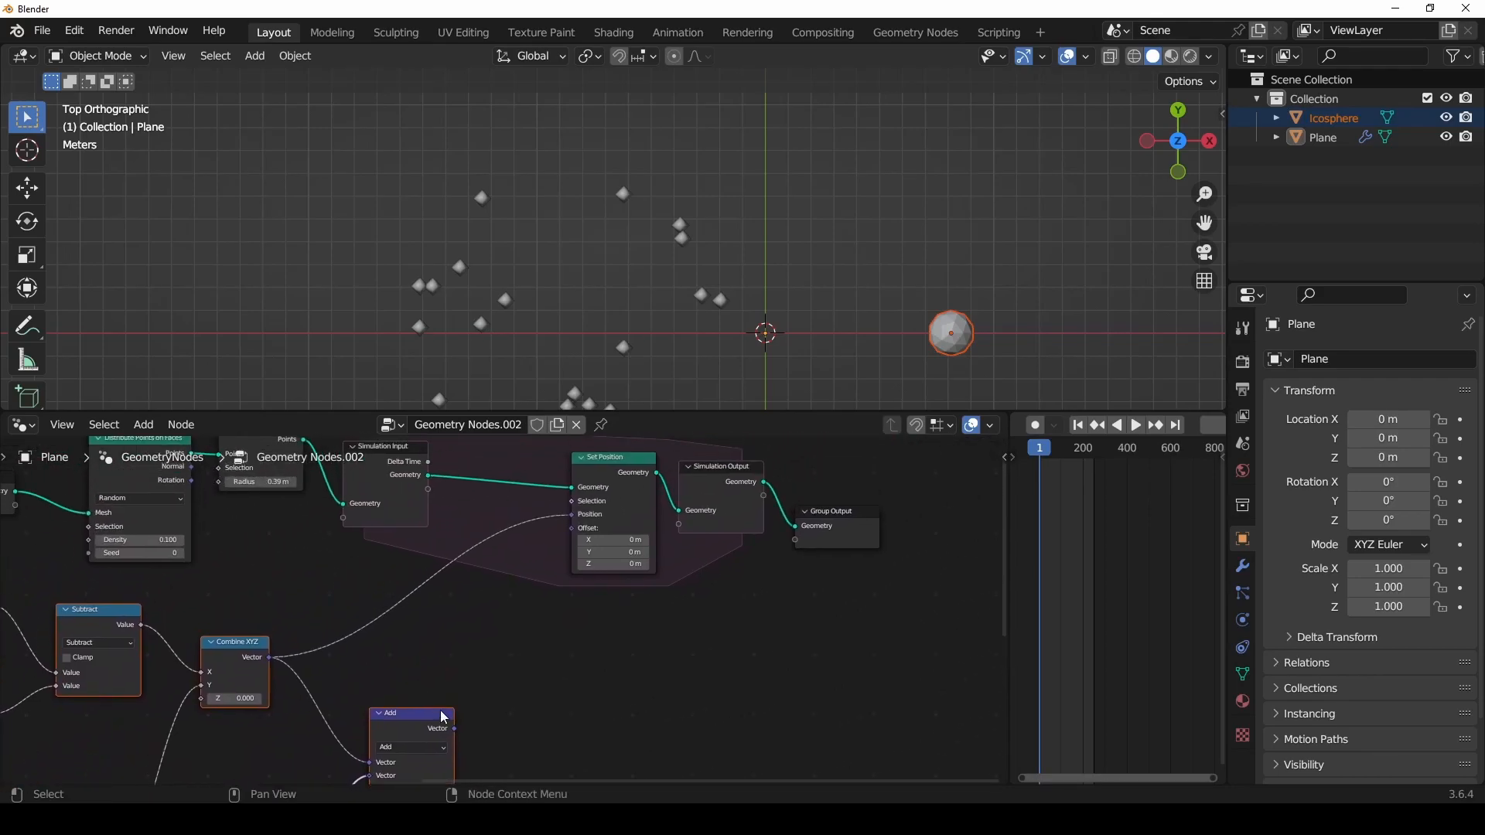
drag(454, 729, 571, 514)
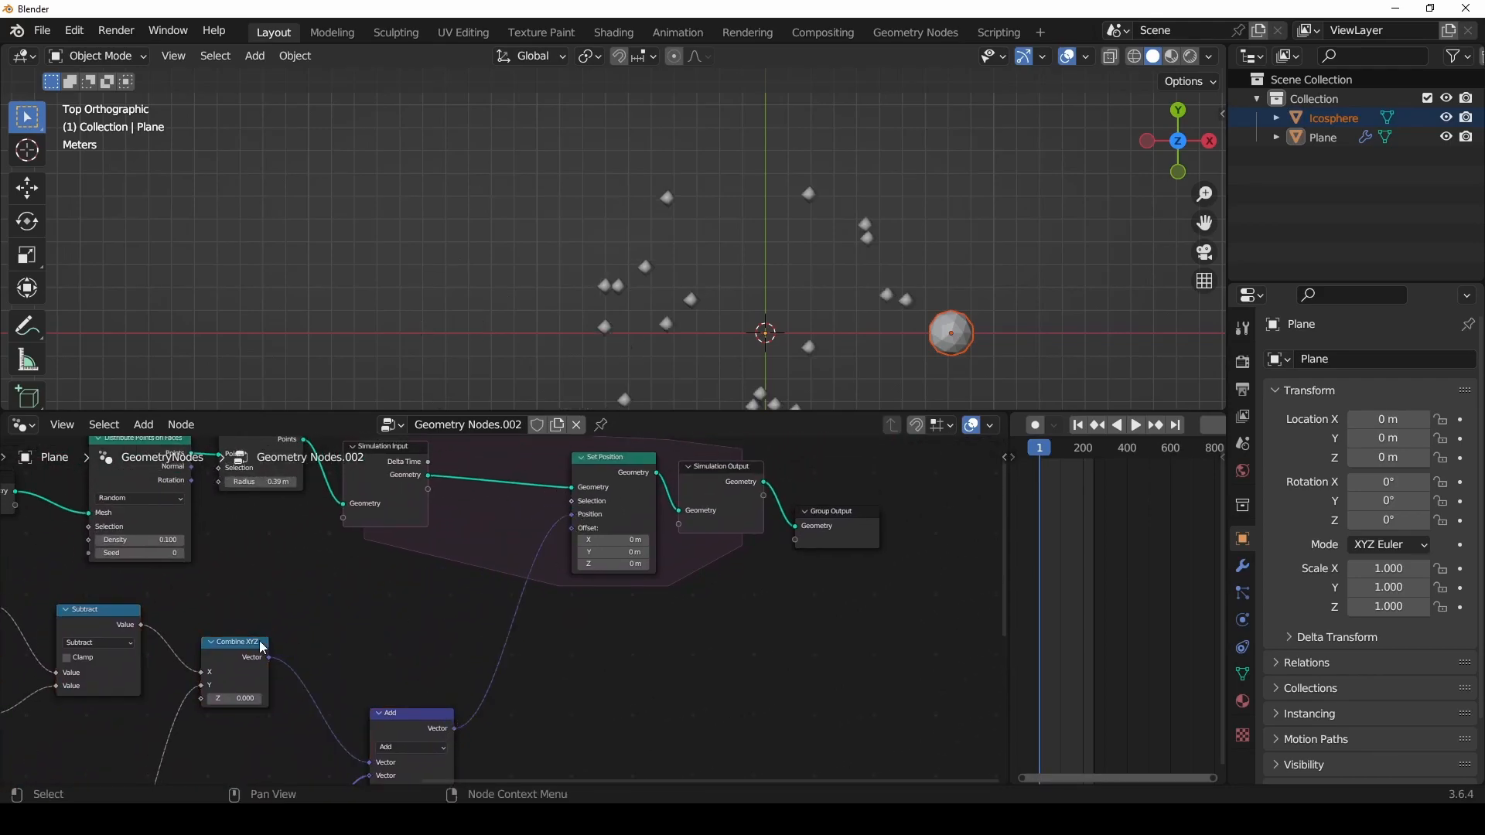
shift+middle_drag(806, 329, 773, 295)
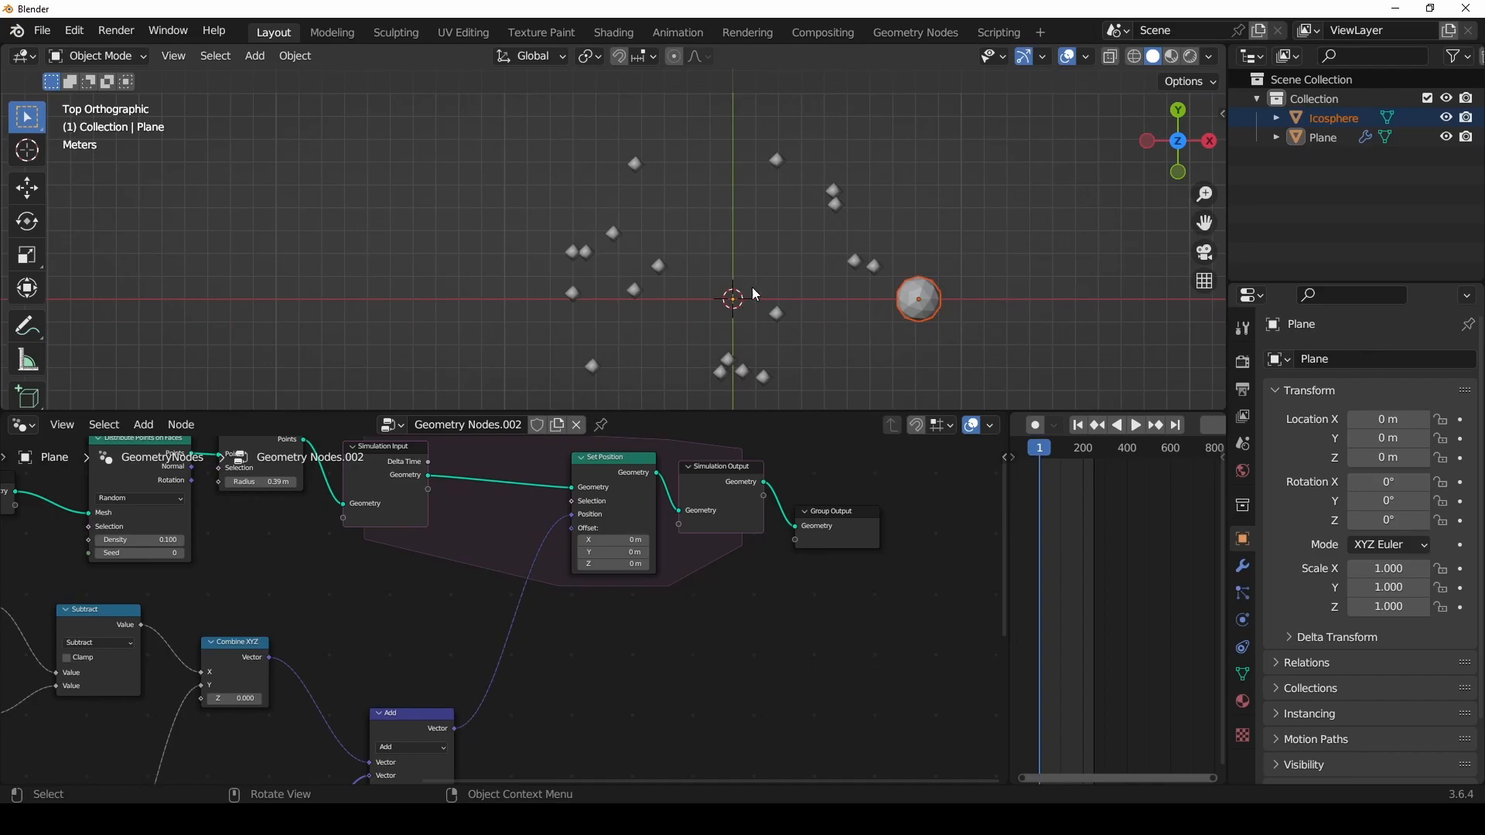
Step: Make the Plane the active object so that its geometry node tree is open for editing
click(670, 265)
click(907, 296)
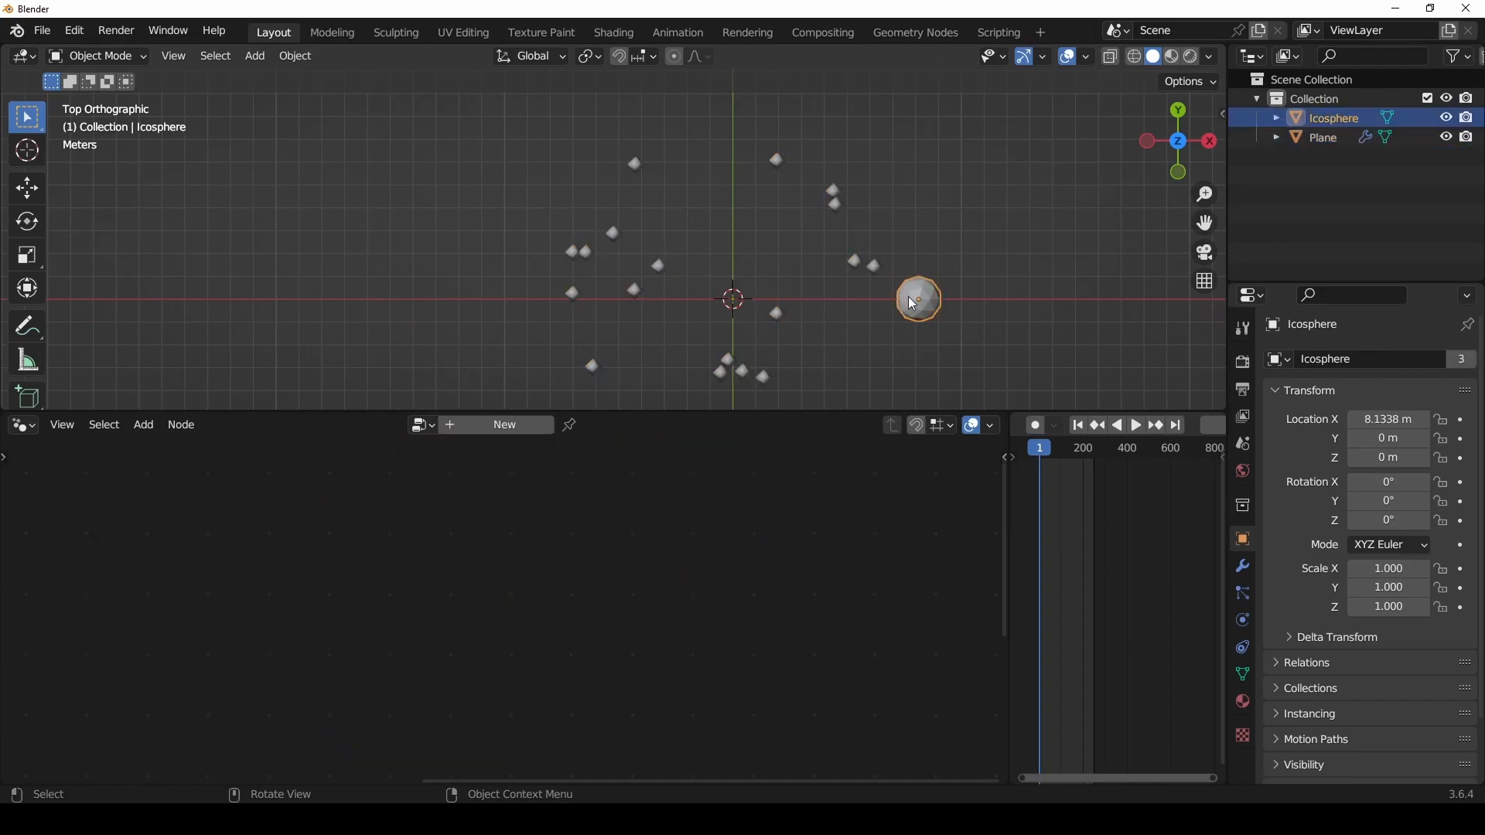
scroll(859, 303, down, 3)
scroll(859, 303, up, 2)
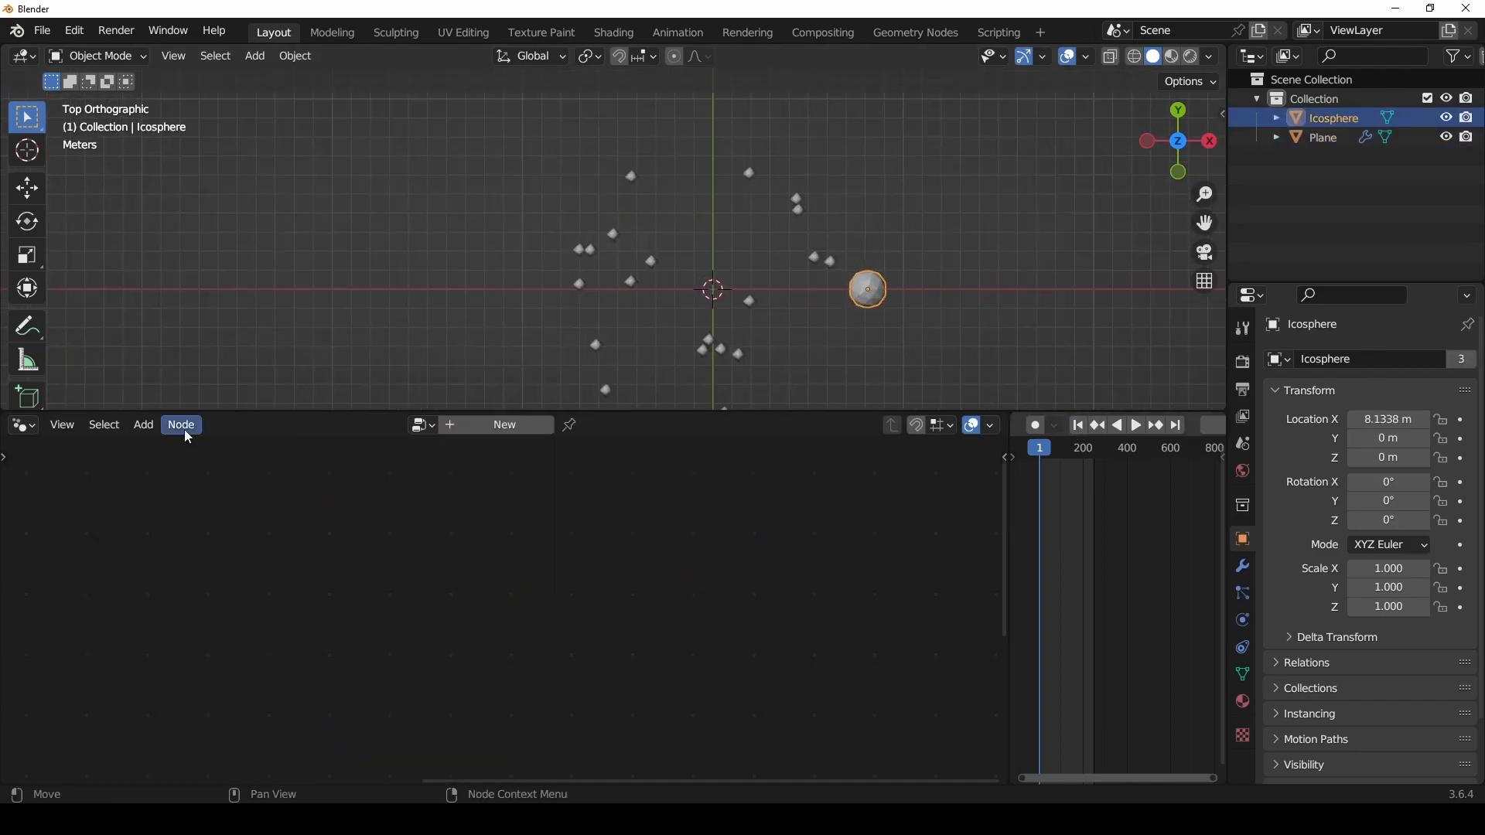
click(1321, 138)
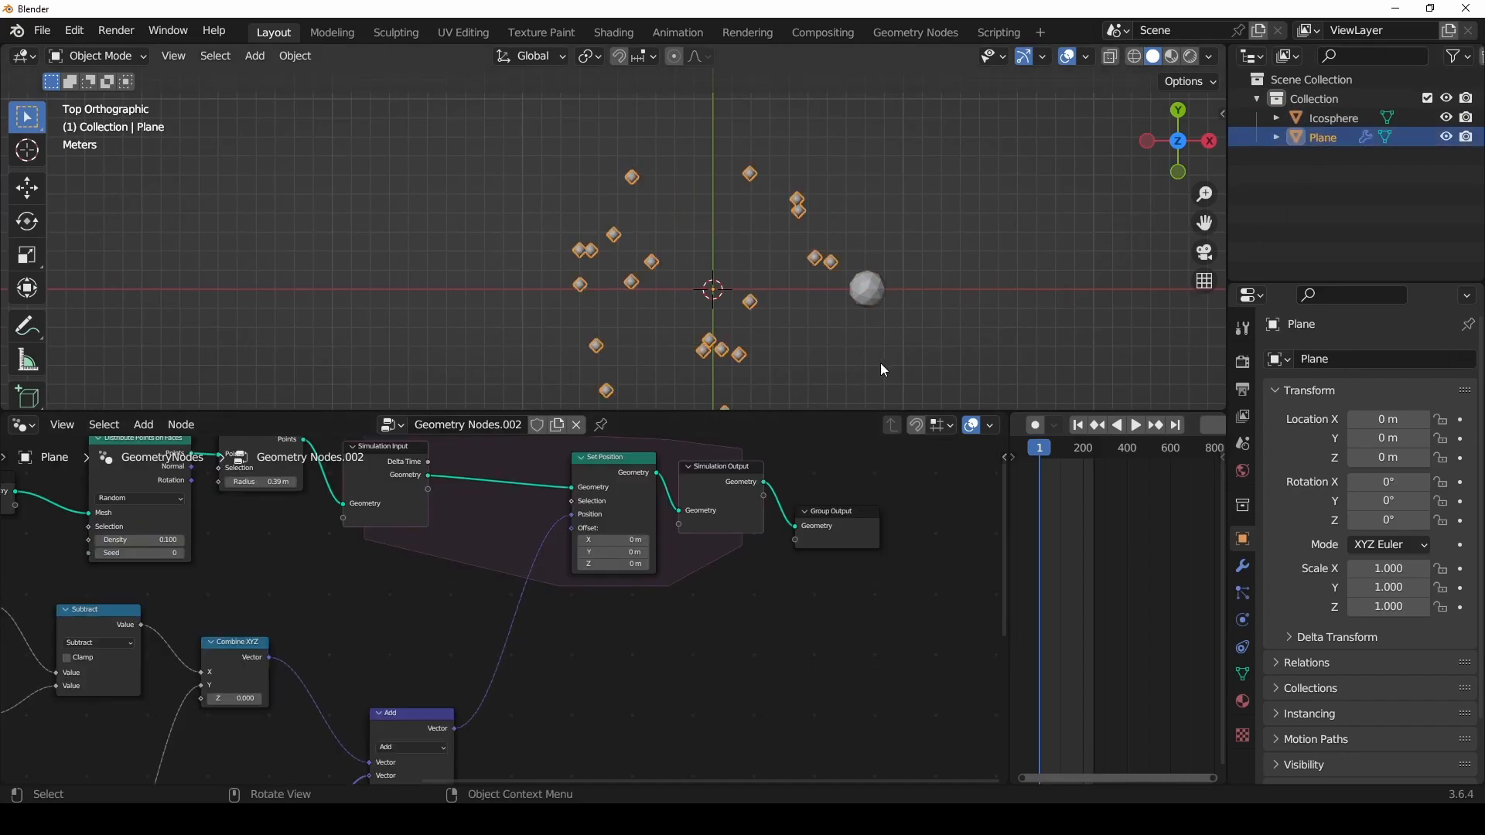
scroll(790, 268, down, 3)
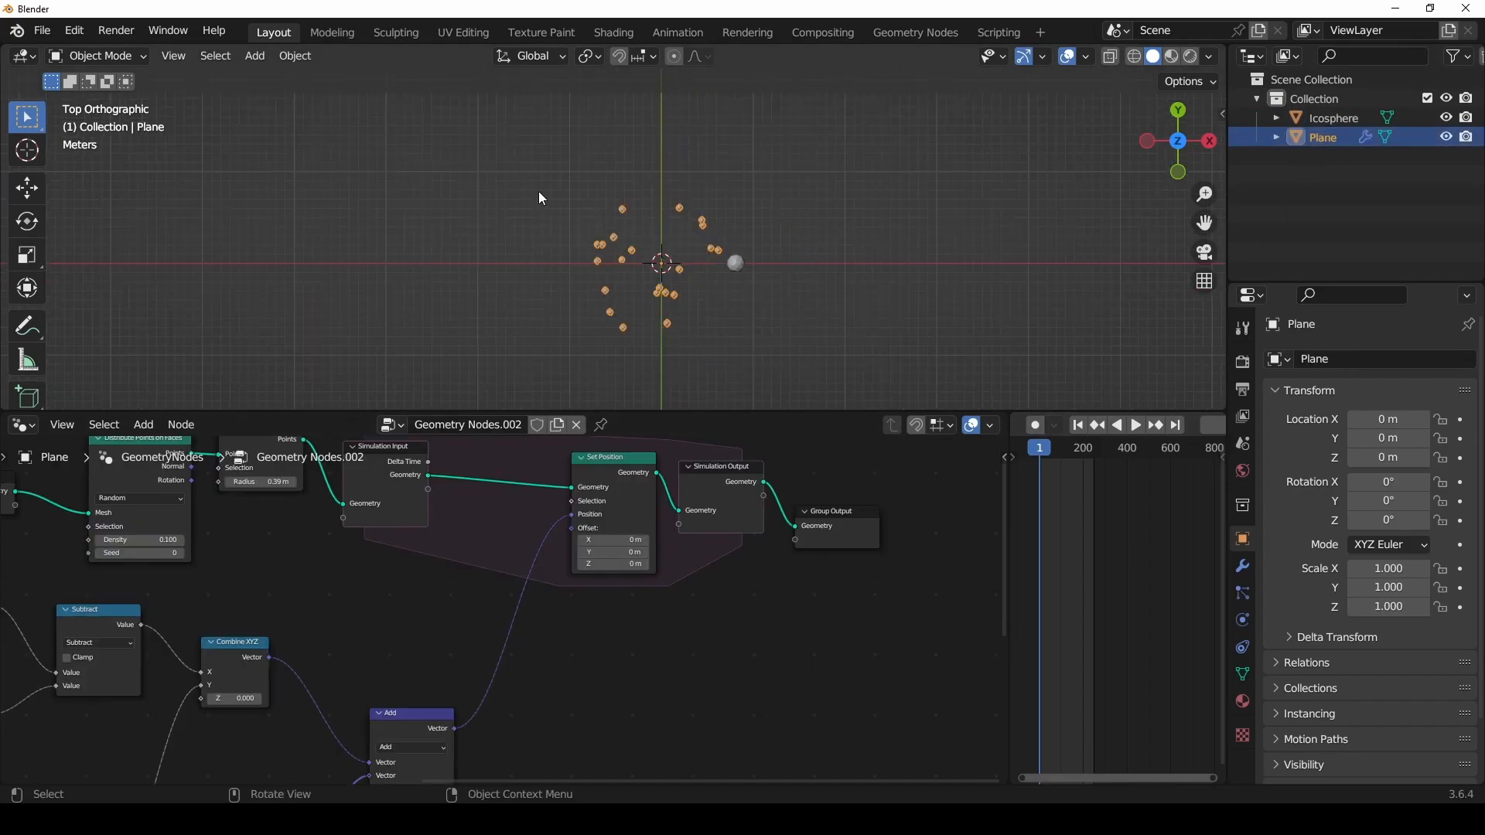
Step: Annotate curved orbits around the icosphere, then play the simulation to examine how the points rotate around it
click(27, 329)
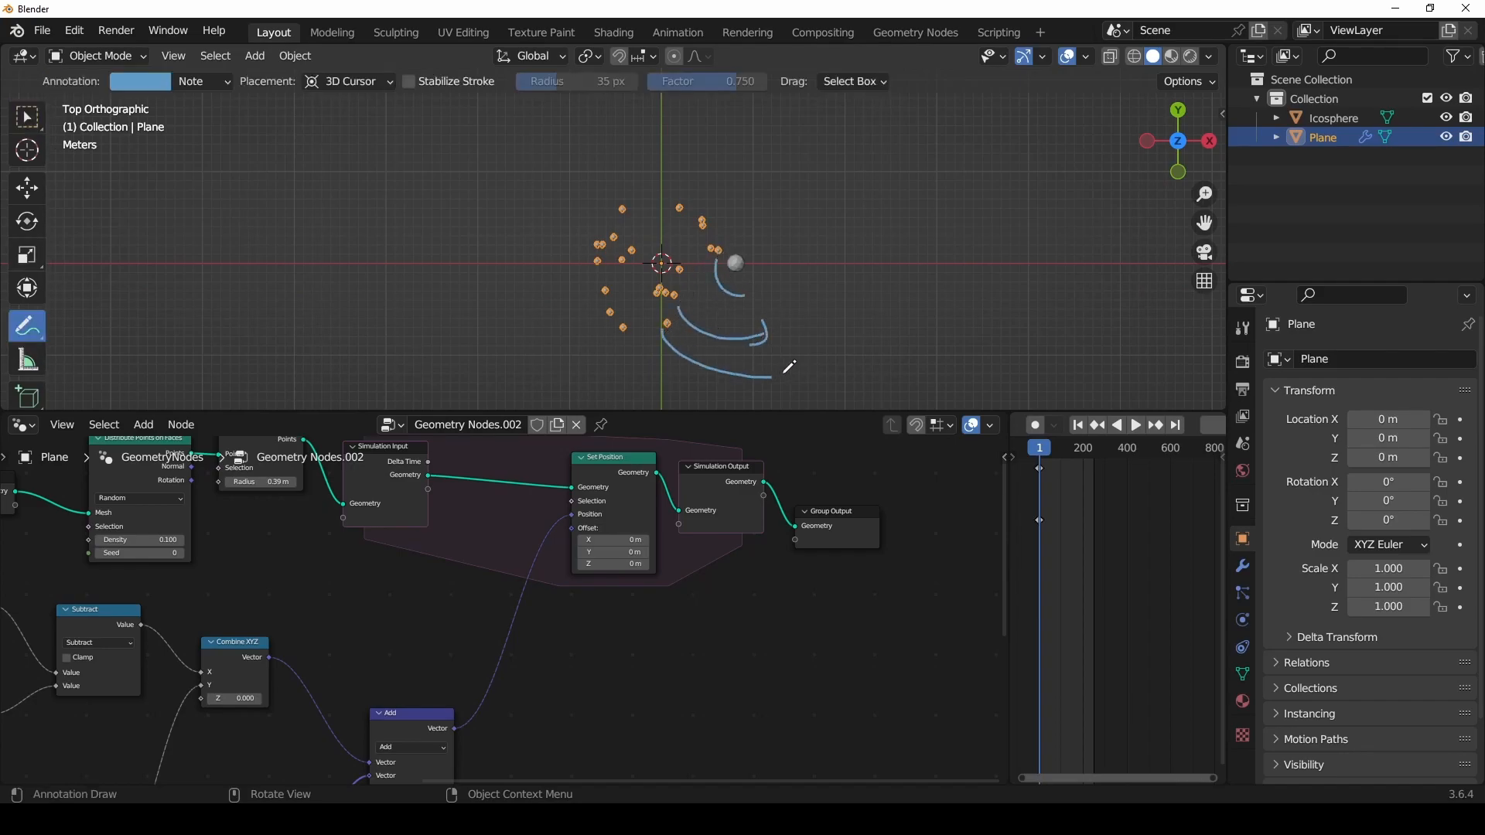
key(space)
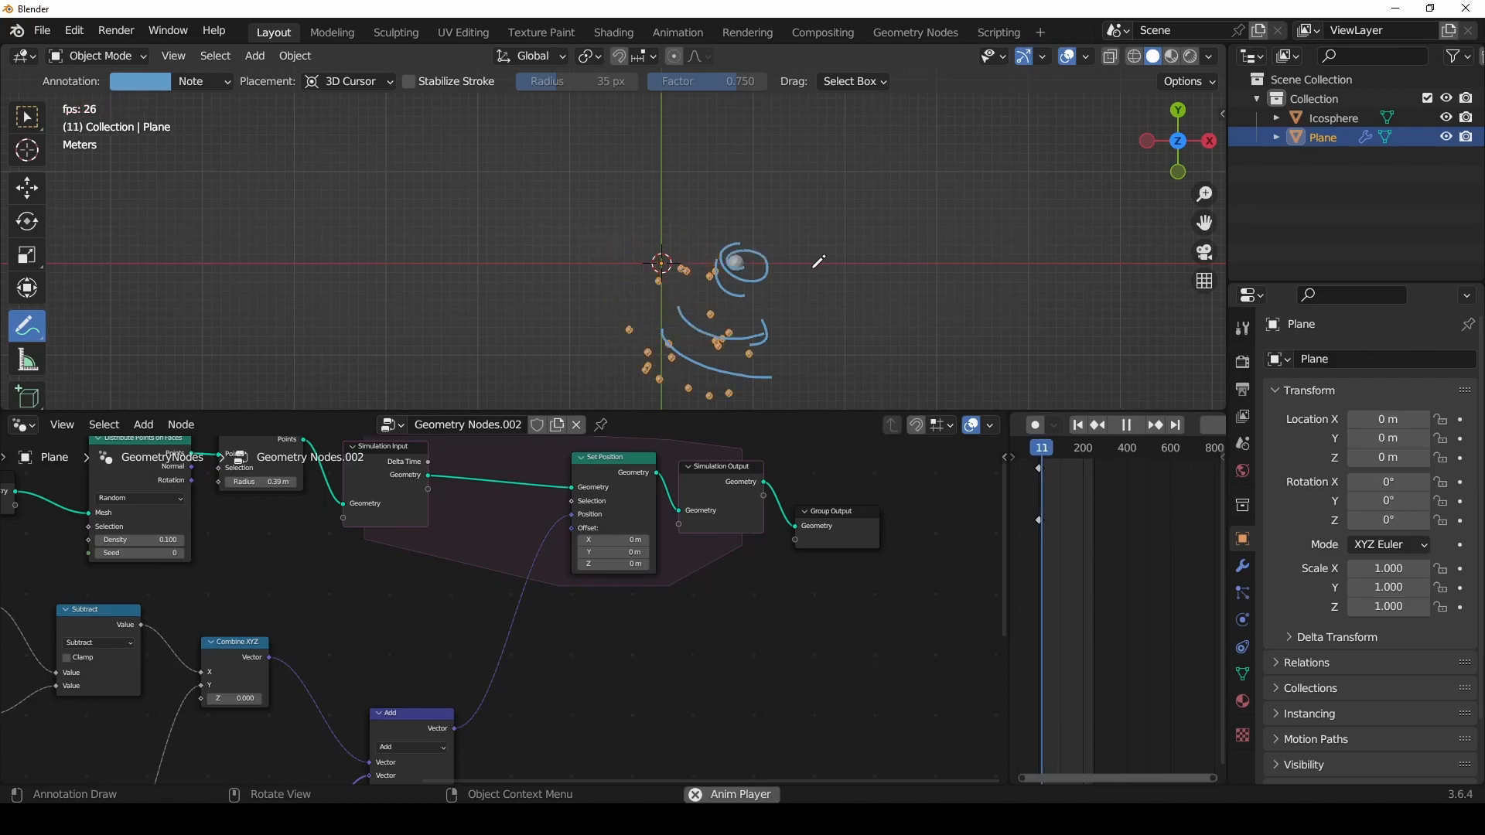
scroll(759, 306, up, 6)
mouse_move(908, 300)
shift+middle_down()
mouse_move(588, 219)
mouse_move(645, 213)
mouse_move(682, 251)
mouse_move(745, 258)
shift+middle_up()
scroll(569, 214, down, 5)
scroll(683, 252, down, 2)
scroll(761, 286, down, 3)
scroll(760, 285, up, 7)
shift+middle_drag(869, 276, 706, 246)
scroll(704, 249, down, 6)
key(space)
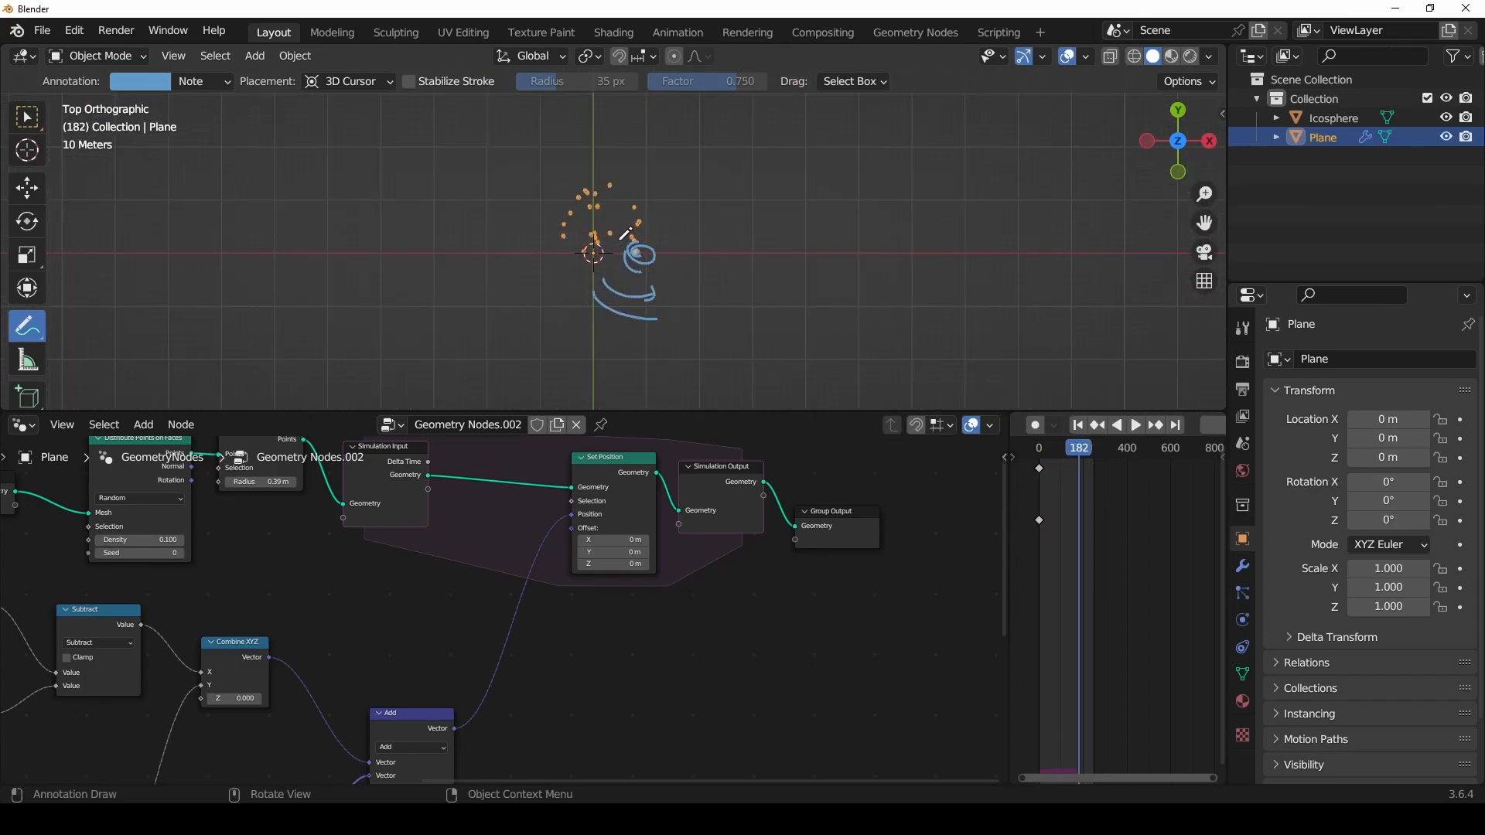
Step: Draw two curved annotation arrows leading downward from the particles to show their direction of rotation
drag(590, 260, 600, 293)
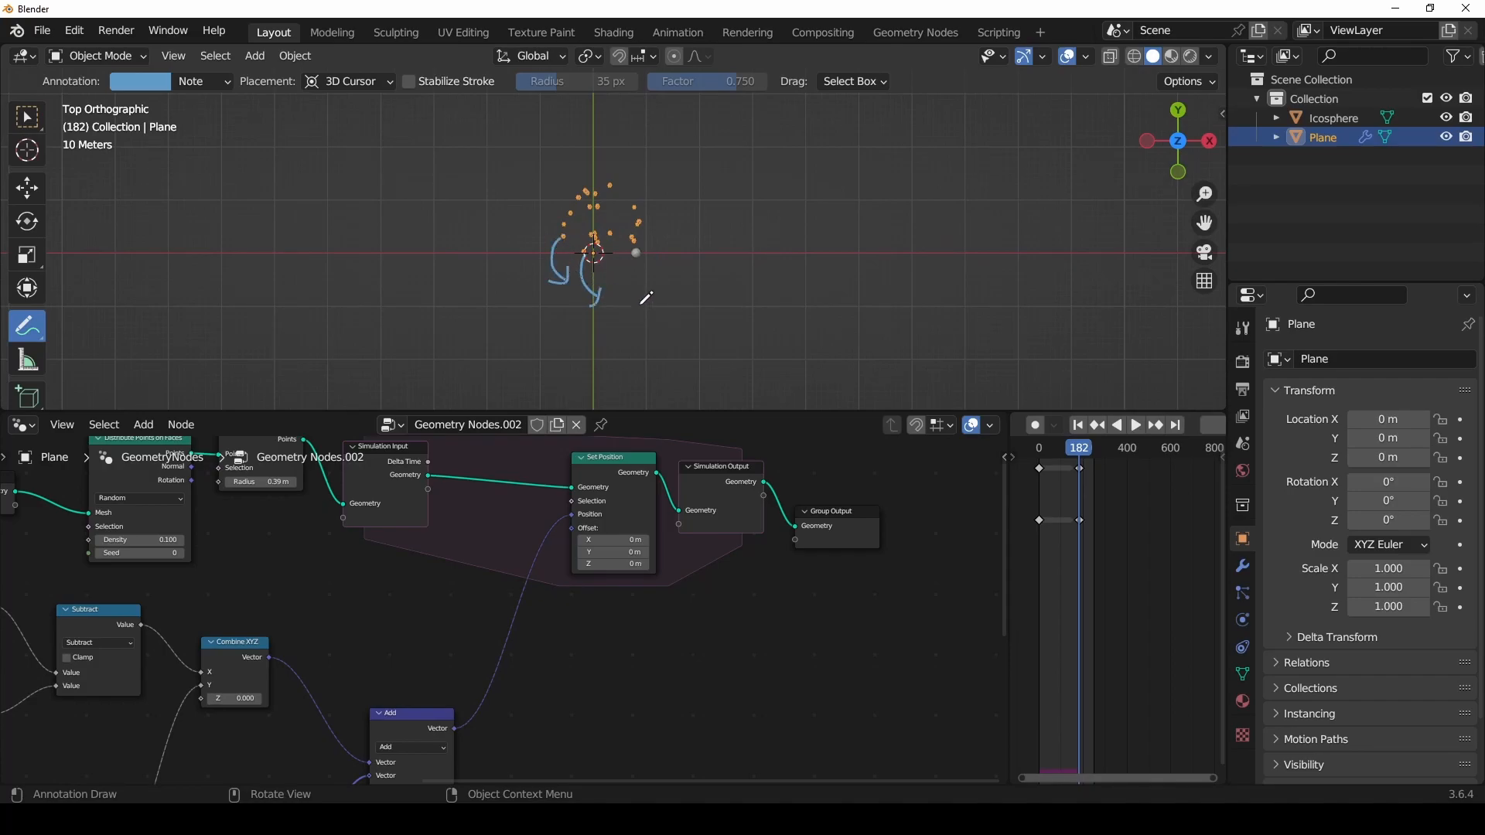
scroll(653, 301, up, 4)
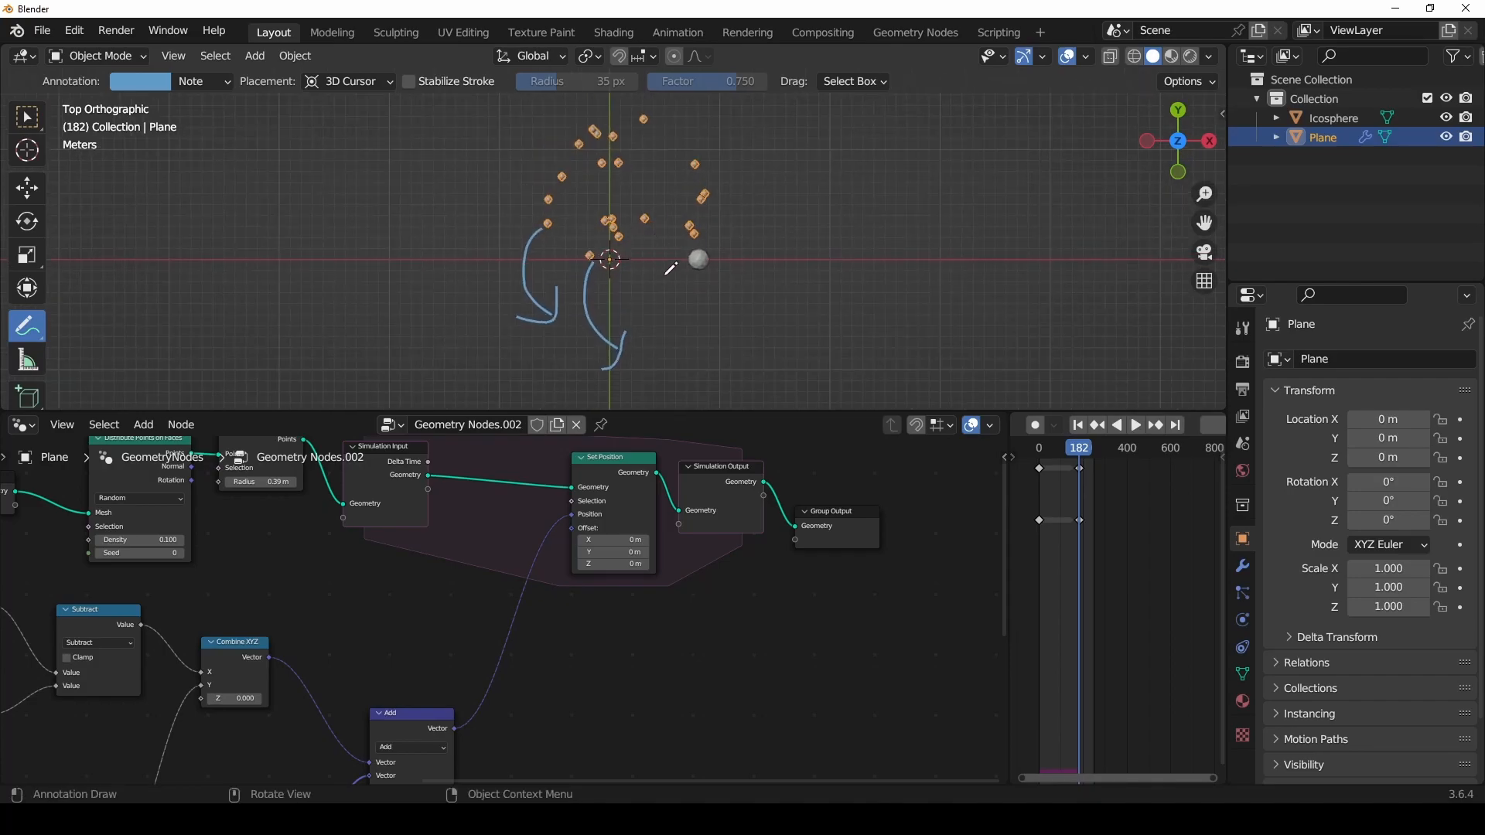
shift+middle_drag(638, 221, 695, 219)
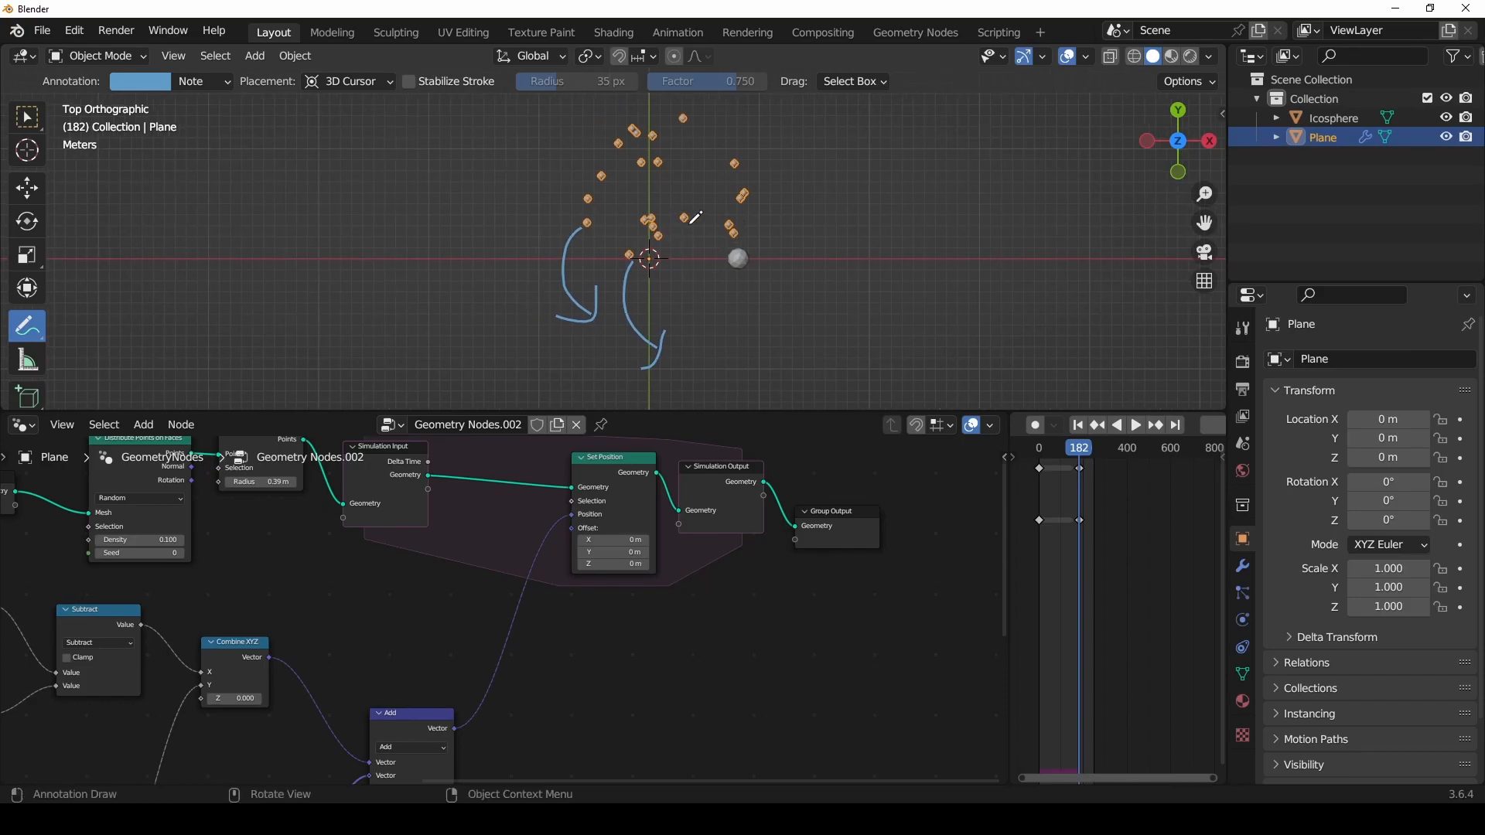
scroll(430, 596, down, 3)
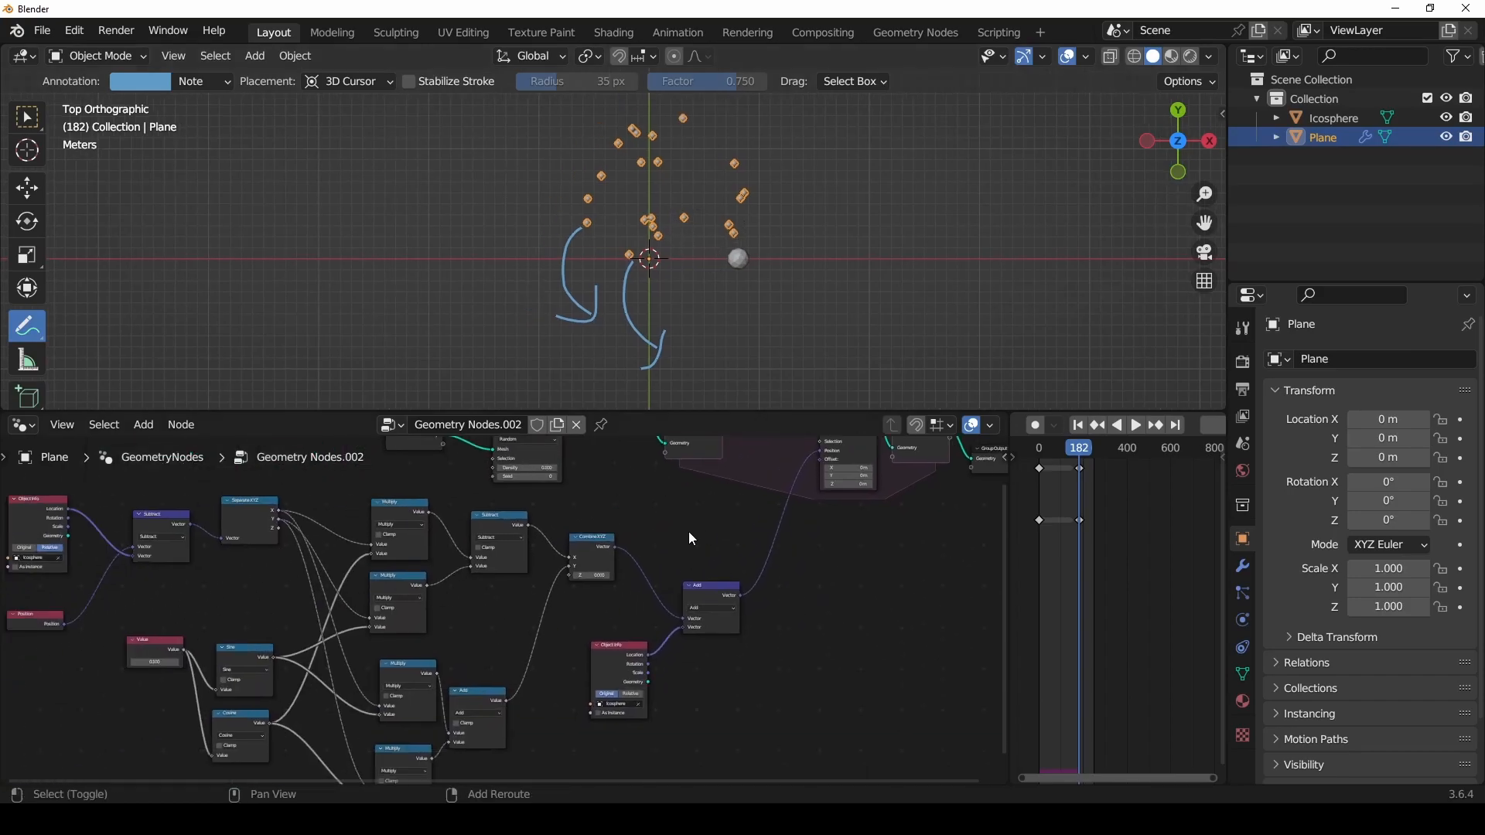
scroll(706, 247, up, 4)
scroll(685, 230, down, 4)
shift+middle_drag(773, 231, 686, 249)
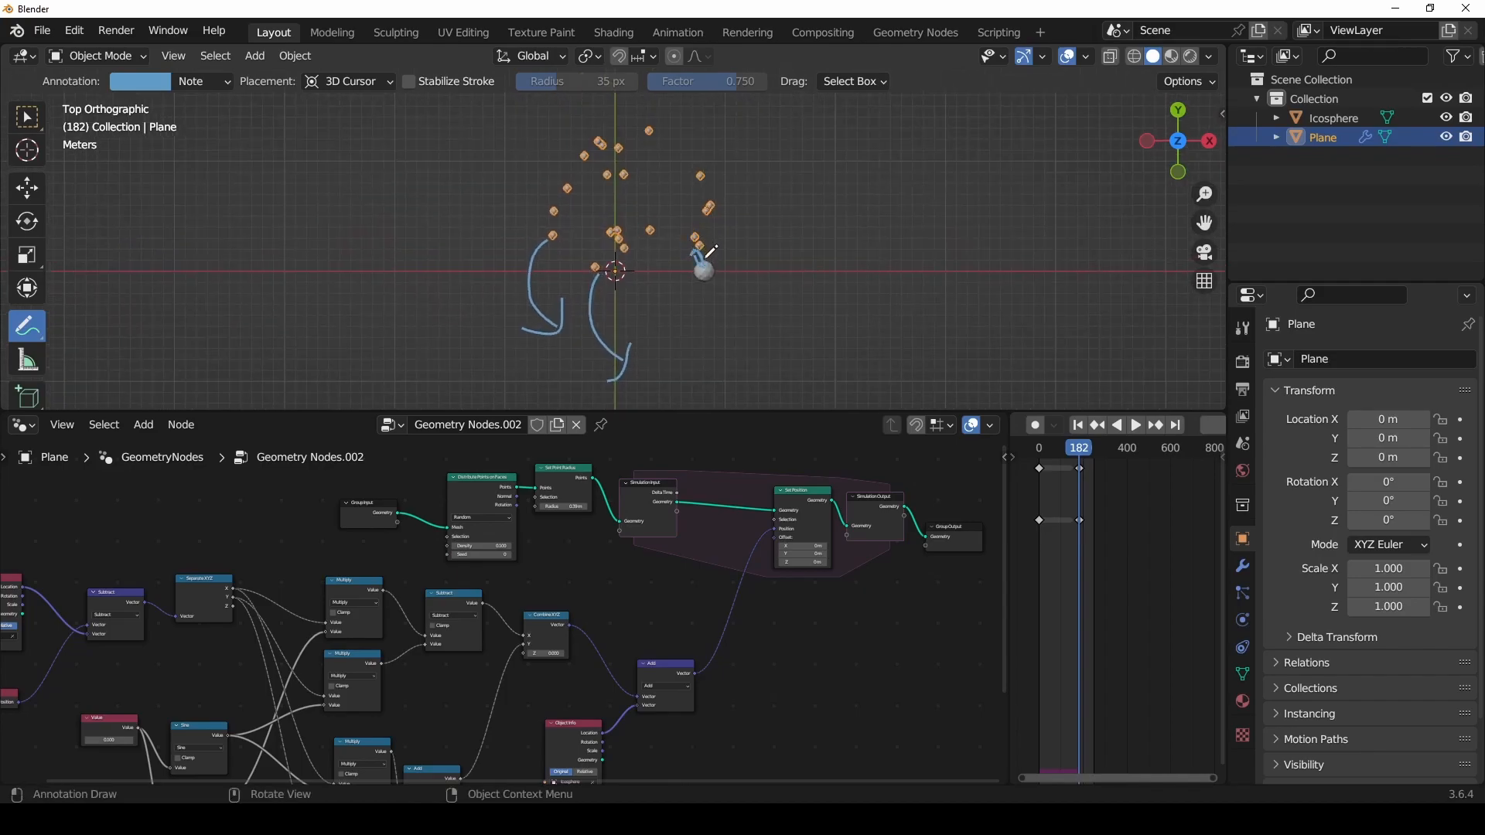
Step: Try an annotation stroke between the nearest points and the icosphere, and undo the latest strokes
drag(651, 132, 706, 220)
key(ctrl+z)
key(ctrl+z)
key(ctrl+z)
key(ctrl+z)
key(ctrl+shift+z)
Step: Examine the Value node that supplies the rotation angle to the Sine and Cosine nodes
scroll(735, 301, up, 3)
shift+middle_drag(739, 301, 740, 252)
scroll(696, 259, down, 1)
shift+middle_drag(644, 268, 821, 189)
scroll(443, 564, down, 1)
scroll(445, 564, up, 5)
middle_drag(568, 549, 594, 556)
scroll(485, 542, up, 2)
scroll(481, 535, up, 4)
middle_drag(504, 523, 619, 626)
mouse_move(615, 589)
mouse_down()
mouse_move(593, 590)
mouse_move(617, 610)
mouse_up()
shift+middle_drag(763, 261, 598, 371)
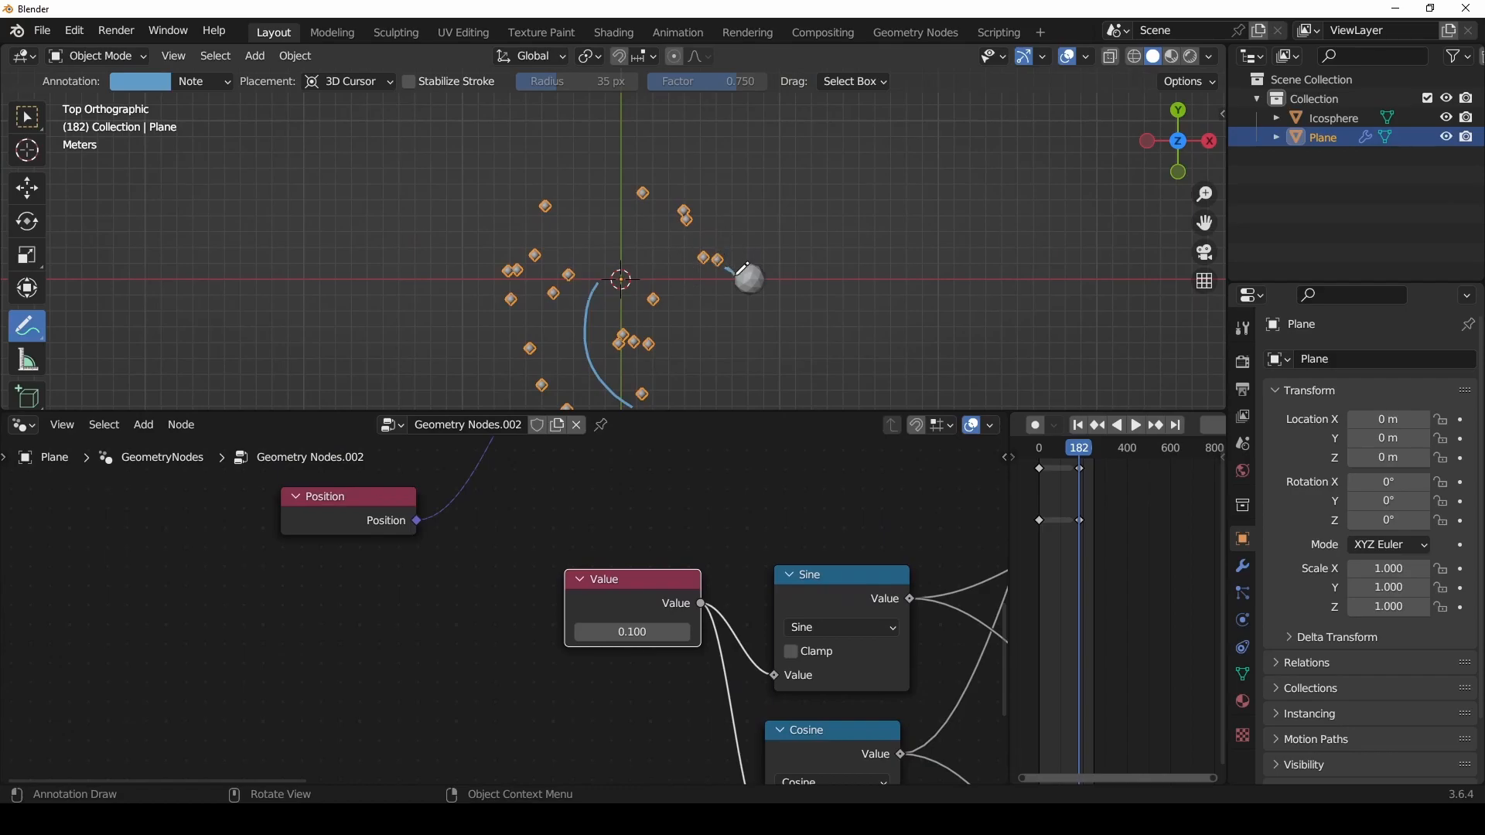
Step: Return the animation to frame 1 and delete all annotation keyframes
drag(760, 262, 767, 274)
key(shift+Left)
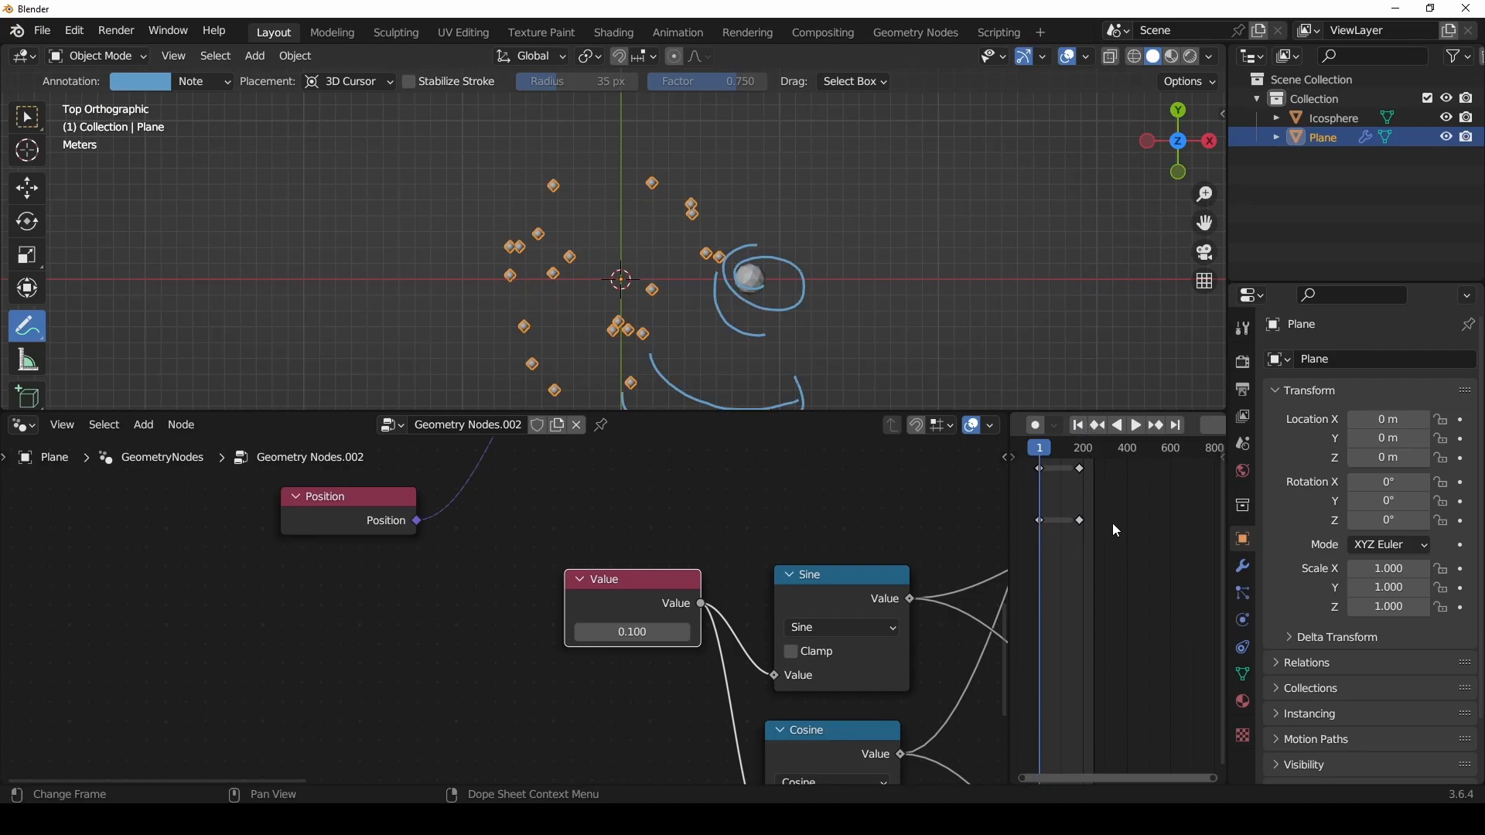
drag(1097, 556, 1035, 464)
click(1043, 467)
Step: Play the simulation while trying a rotation Value of -0.030, and settle on 0.010
middle_drag(718, 513, 515, 509)
scroll(622, 513, down, 3)
key(space)
scroll(689, 327, down, 3)
shift+middle_drag(689, 291, 602, 308)
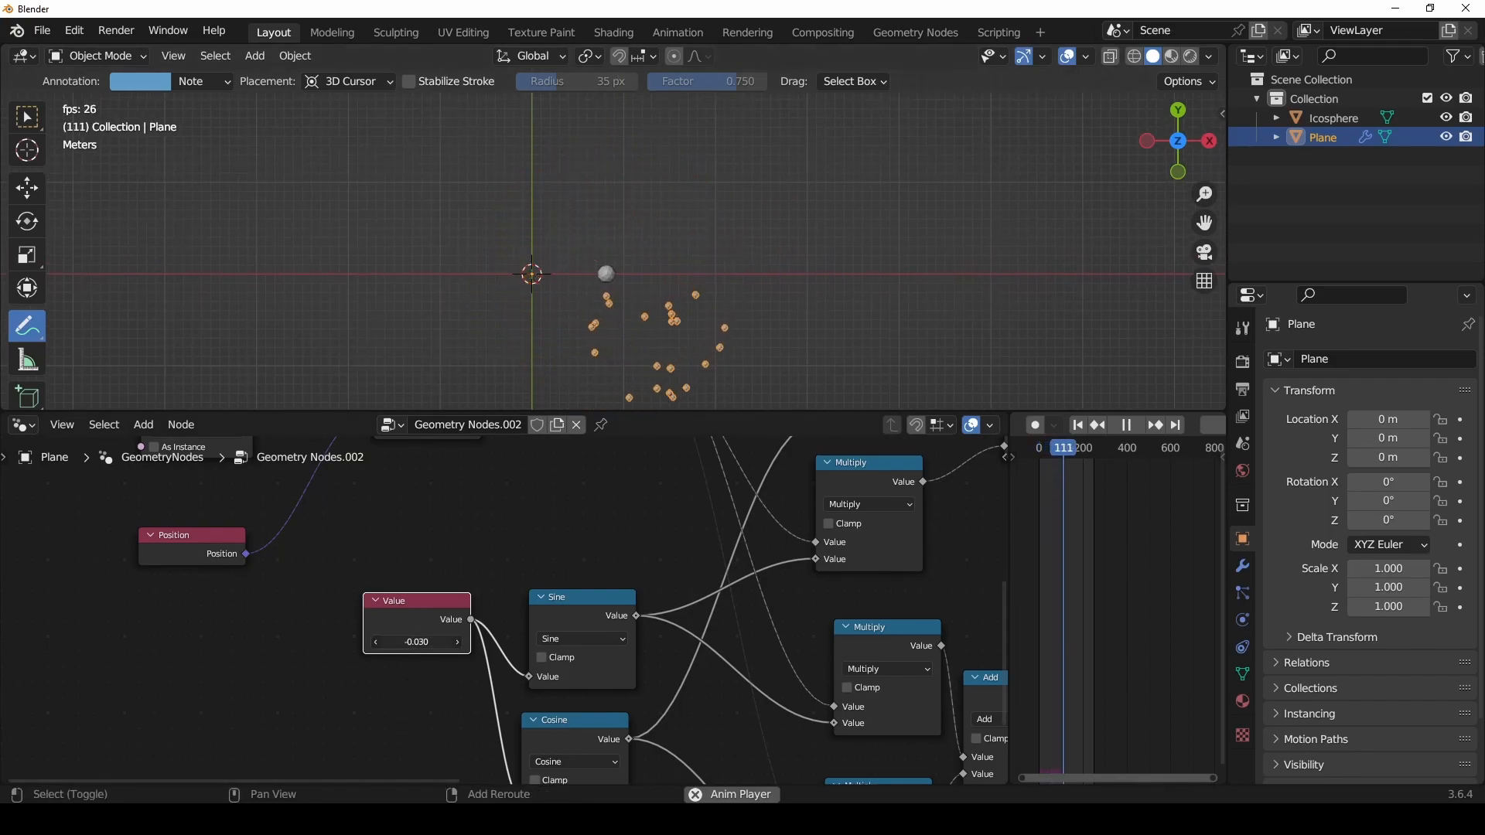
drag(313, 570, 481, 694)
drag(442, 611, 399, 629)
scroll(673, 269, up, 4)
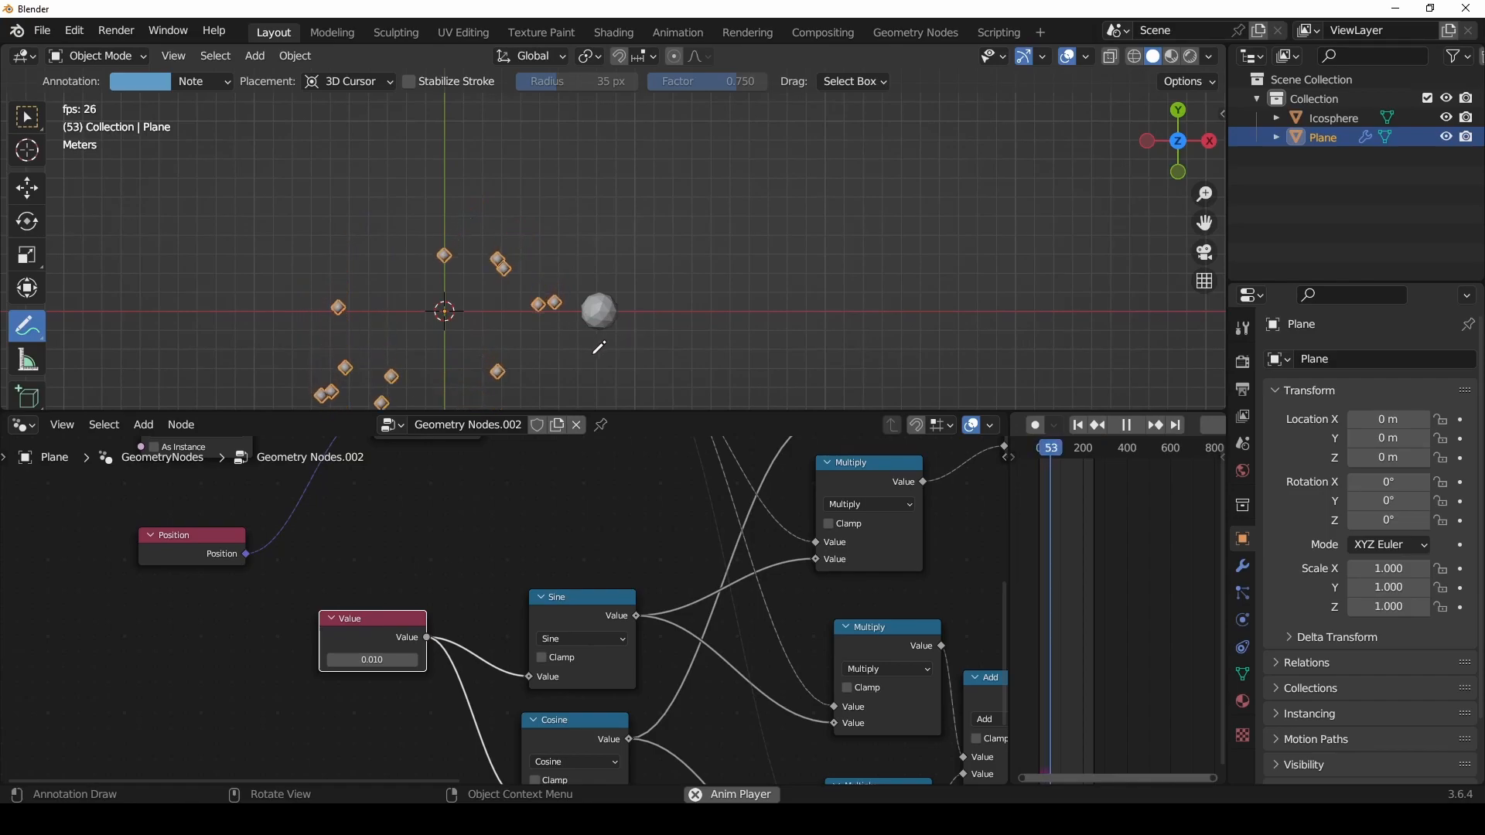
drag(361, 618, 379, 653)
Step: Scribble annotation circles around the icosphere, stop the playback, and delete the annotation keyframes
shift+middle_drag(522, 352, 406, 273)
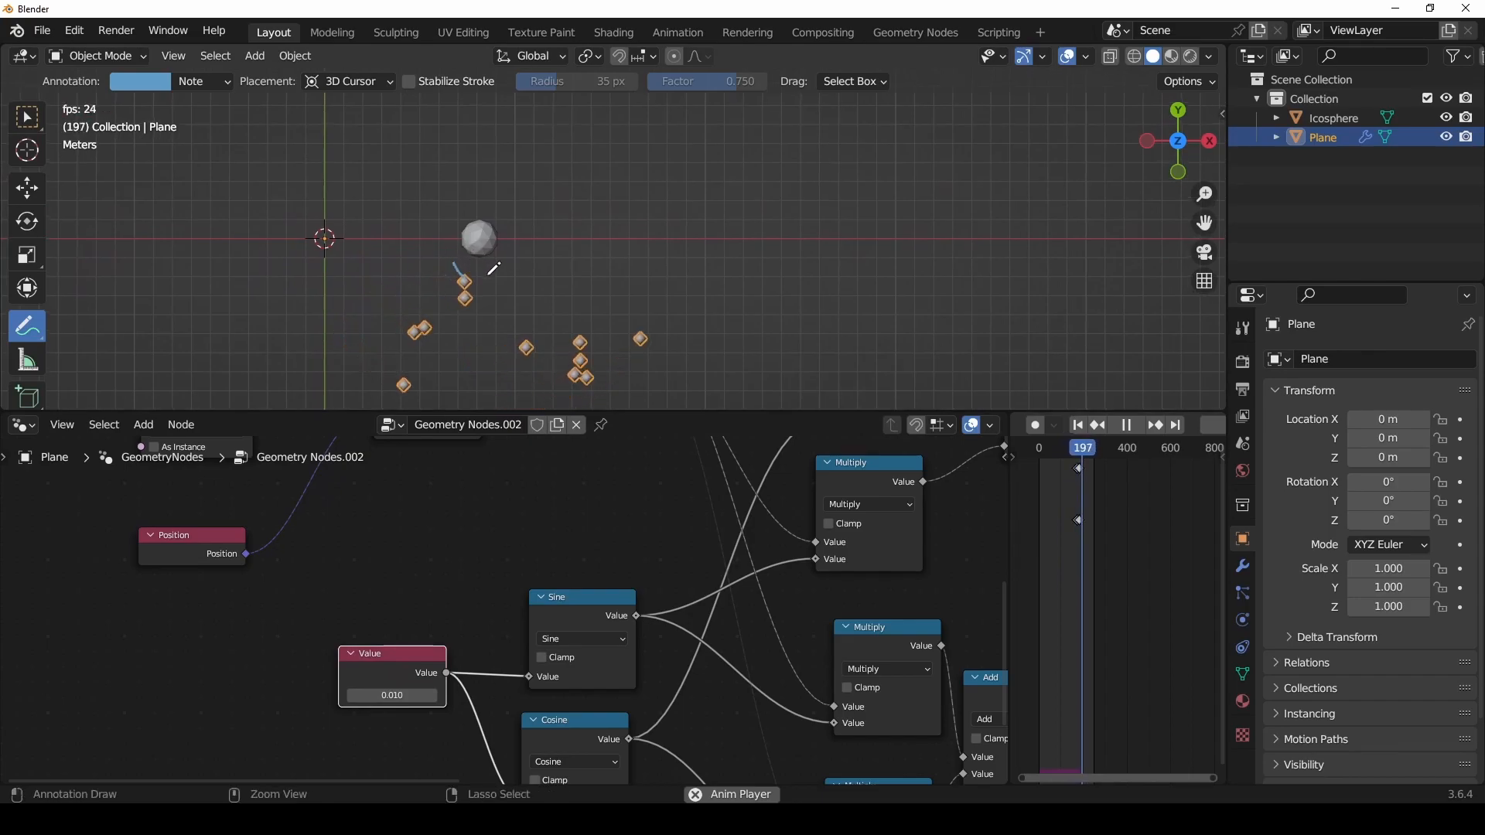
drag(488, 227, 481, 257)
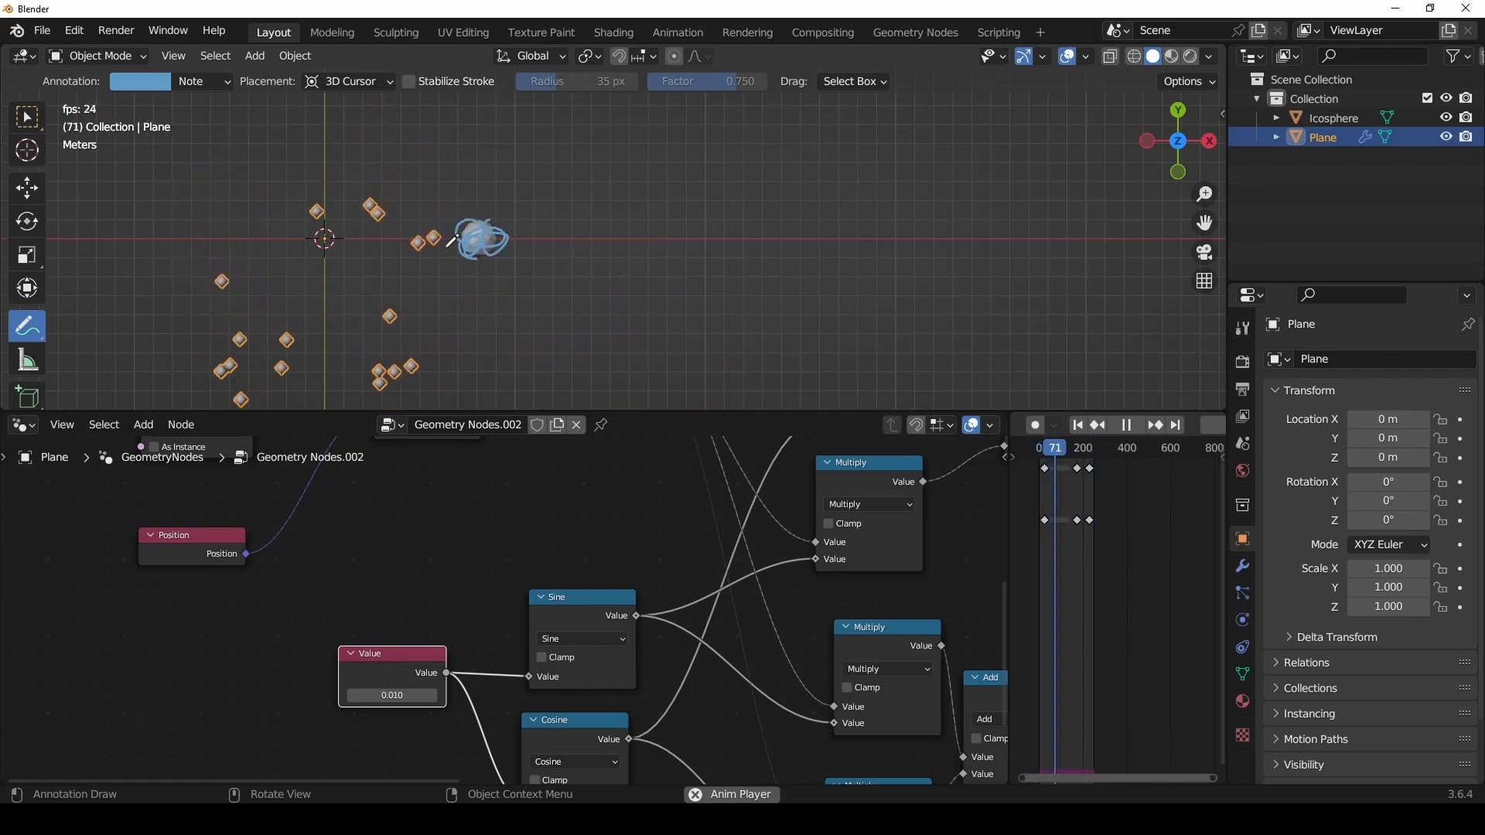
key(space)
drag(1127, 560, 1032, 461)
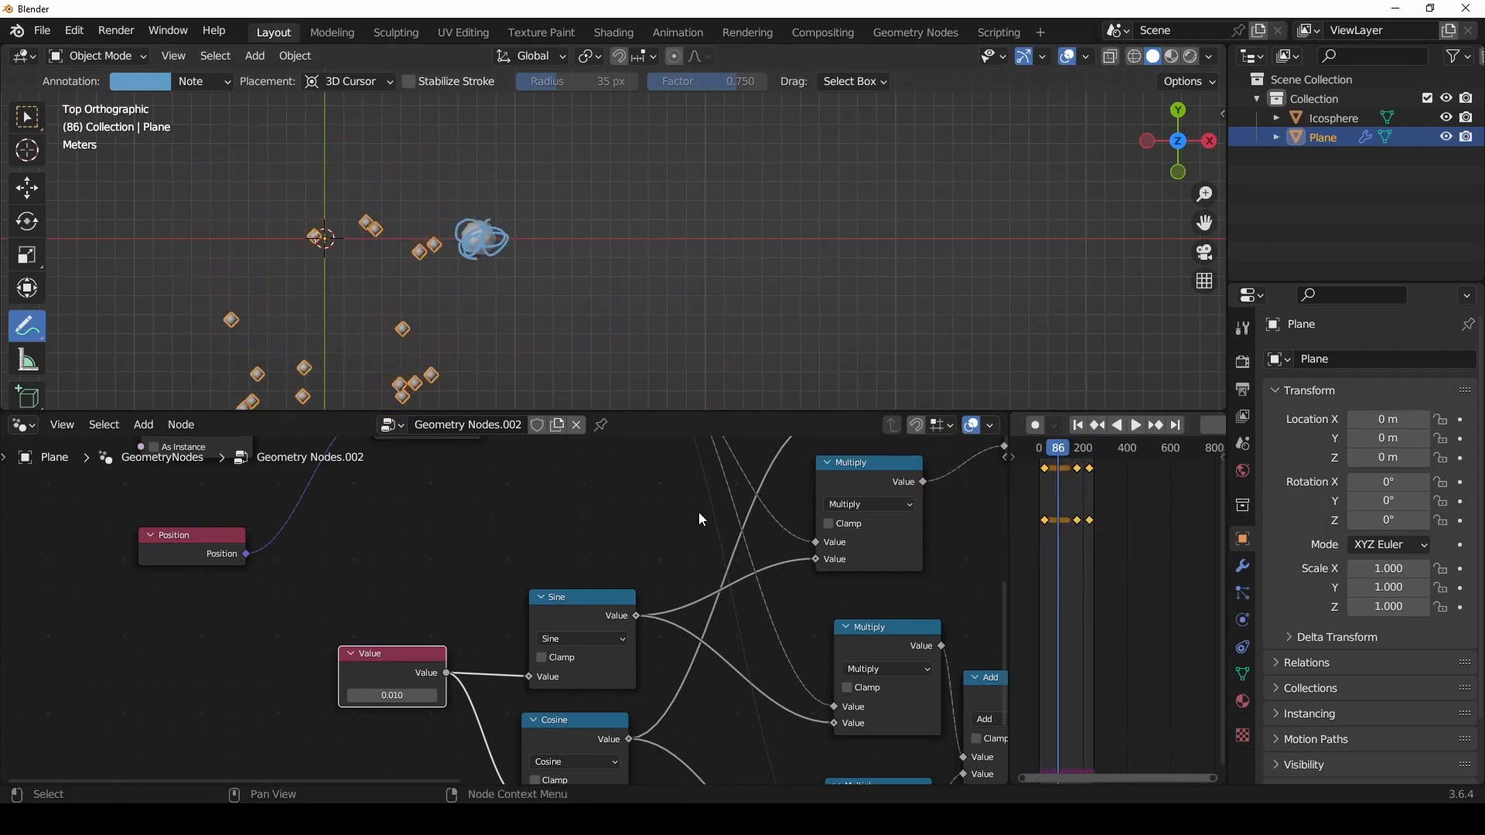
key(x)
click(1079, 480)
Step: Add a vector math Length node fed by the Vector output of the Subtract node
scroll(603, 549, down, 4)
mouse_move(604, 548)
middle_down()
mouse_move(797, 532)
mouse_move(783, 516)
middle_up()
drag(648, 597, 622, 627)
middle_drag(588, 520, 475, 656)
drag(545, 511, 557, 589)
text(length)
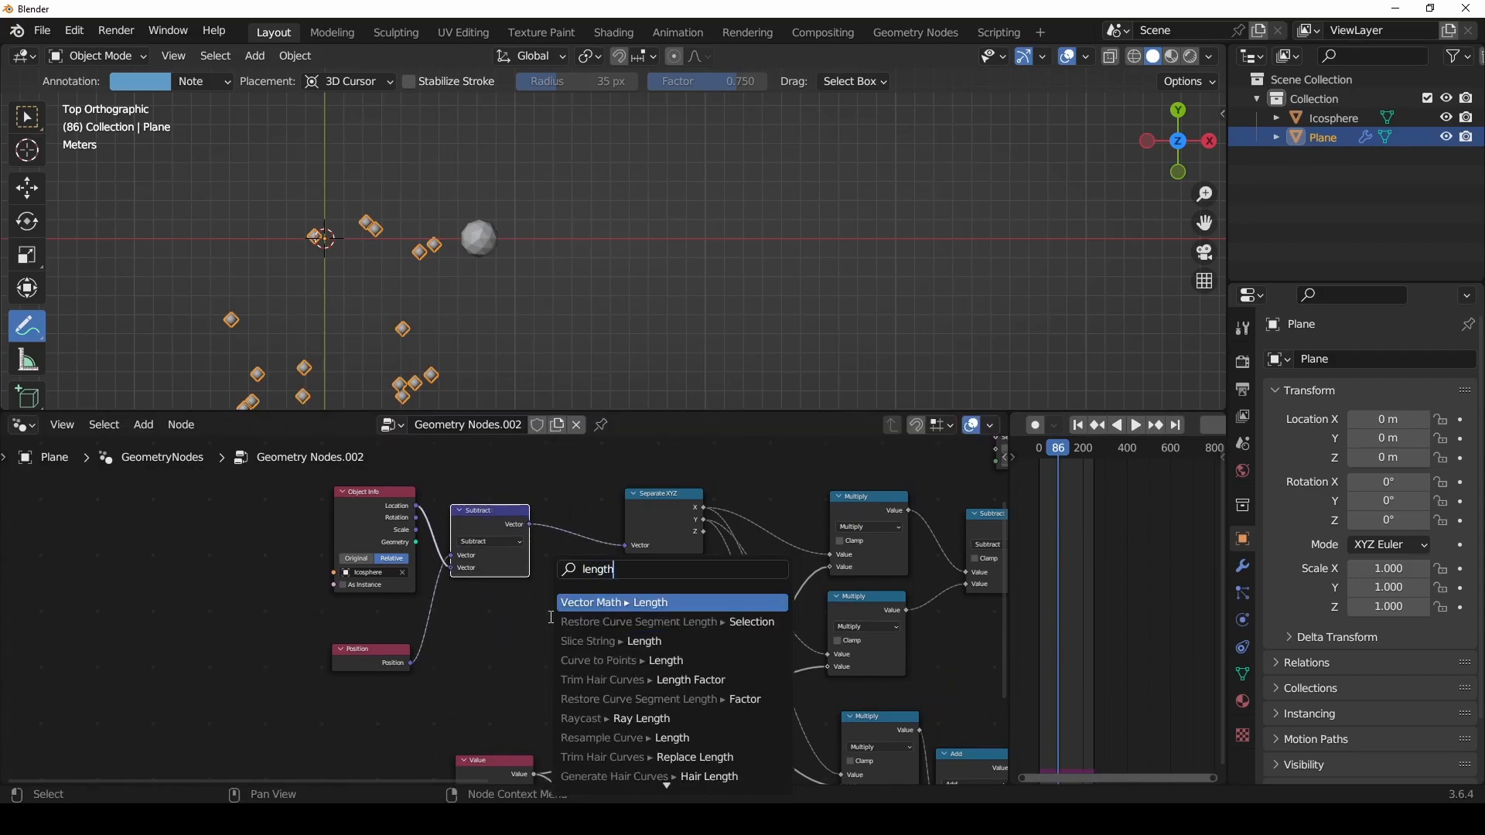
key(Return)
click(551, 619)
Step: Move the Object Info, Position, Subtract and Length nodes together further away from the Separate XYZ node
shift+middle_drag(451, 227, 482, 227)
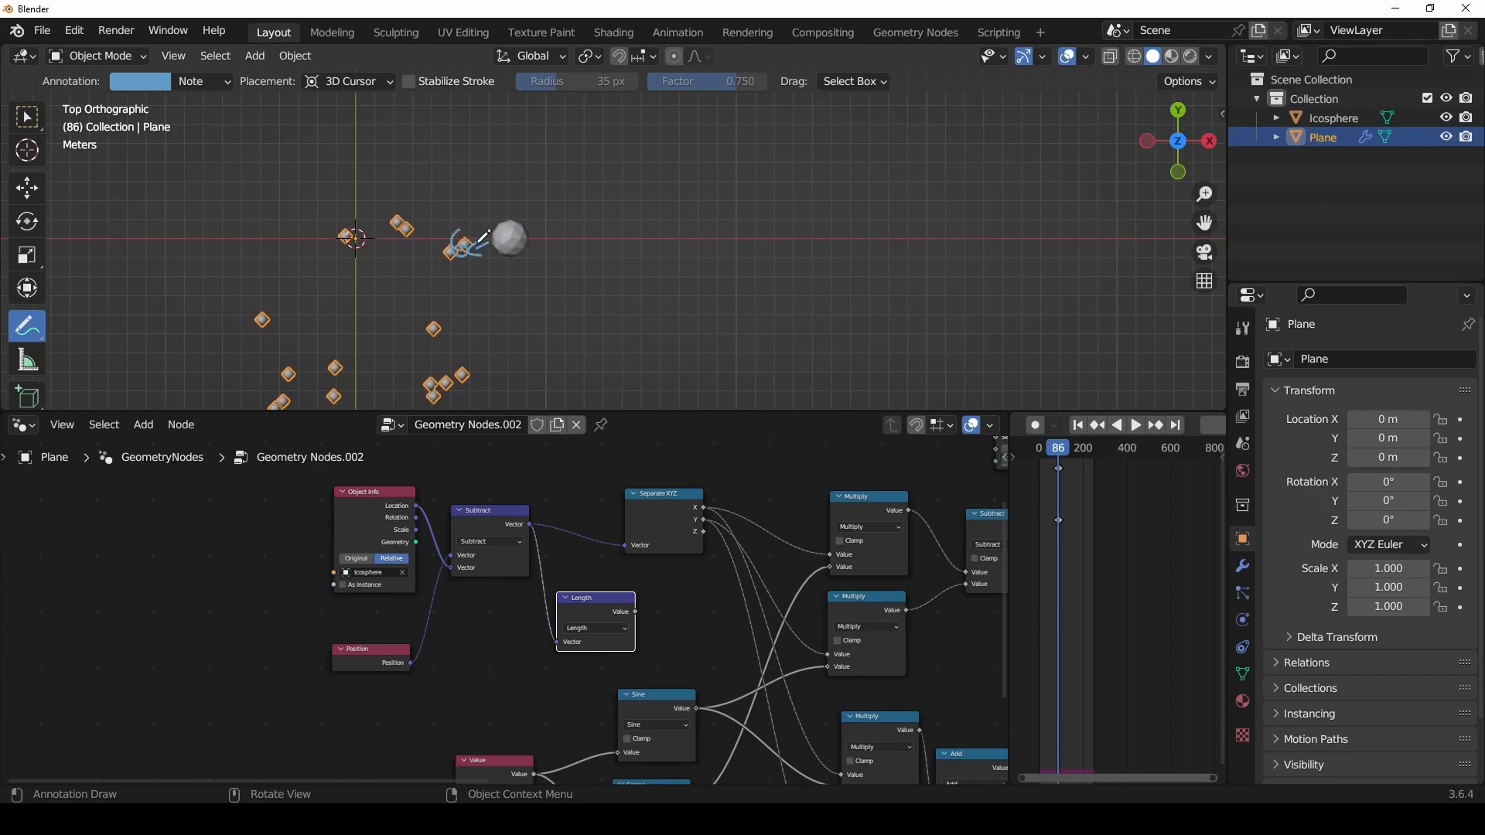
middle_drag(620, 646, 643, 591)
scroll(524, 627, up, 5)
scroll(634, 516, down, 5)
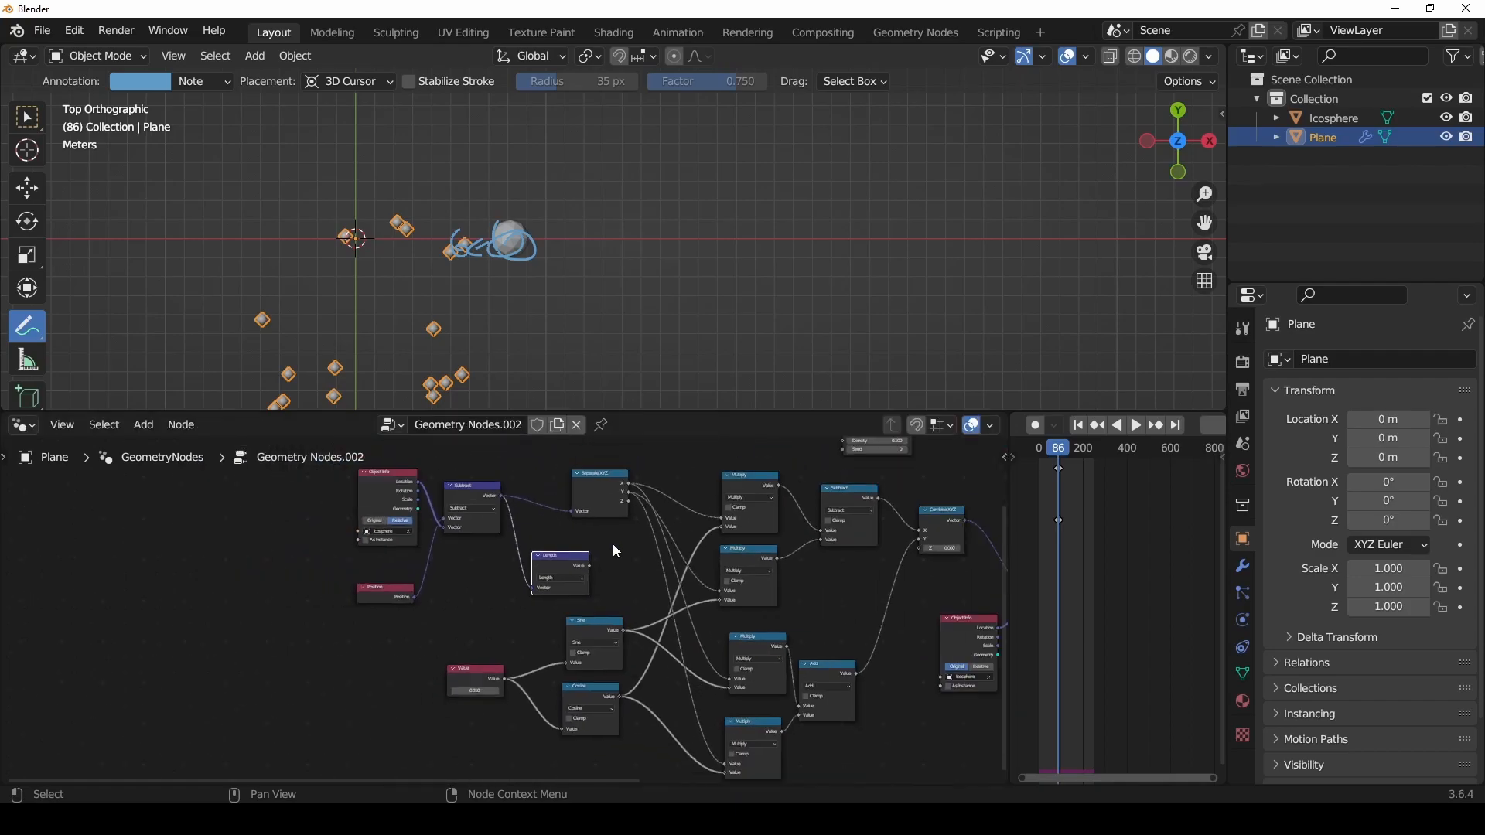
key(g)
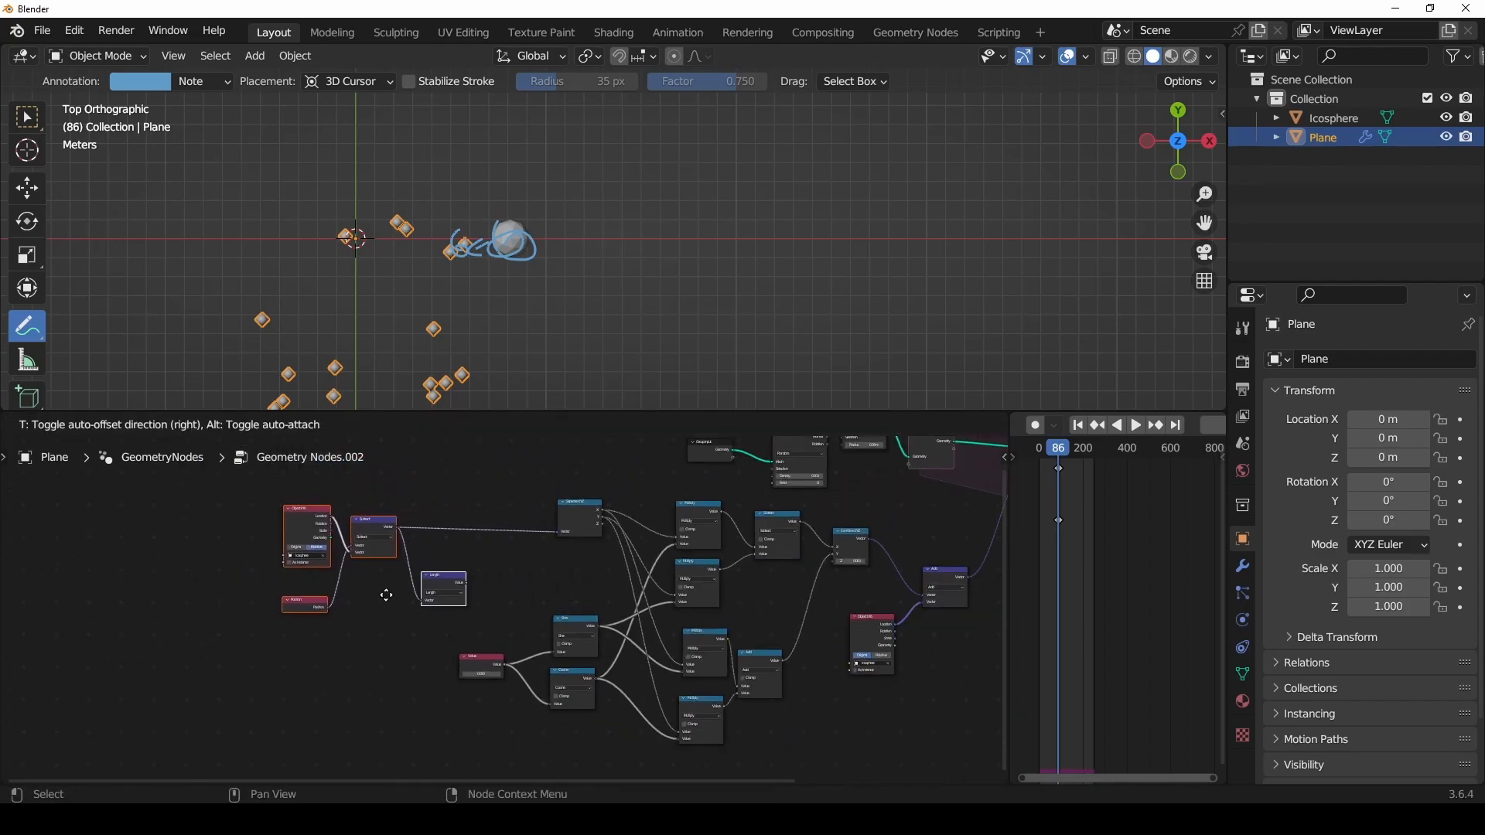
click(391, 594)
scroll(522, 492, up, 5)
Step: Annotate a short and a long arrow from the icosphere to the points, and write the formula 1/length beside them
shift+middle_drag(510, 246, 600, 257)
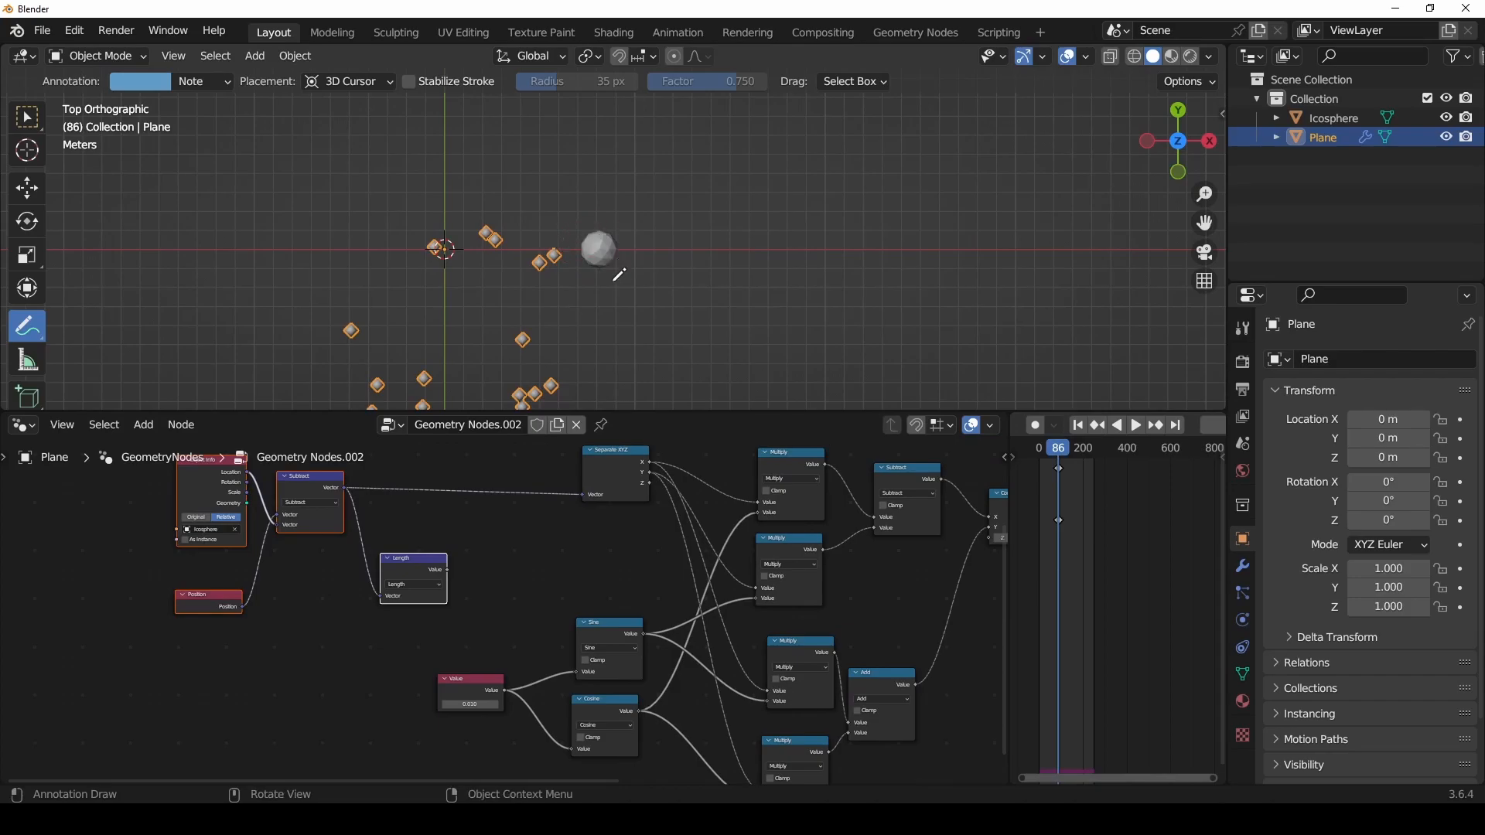
shift+middle_drag(614, 277, 641, 227)
scroll(648, 219, down, 2)
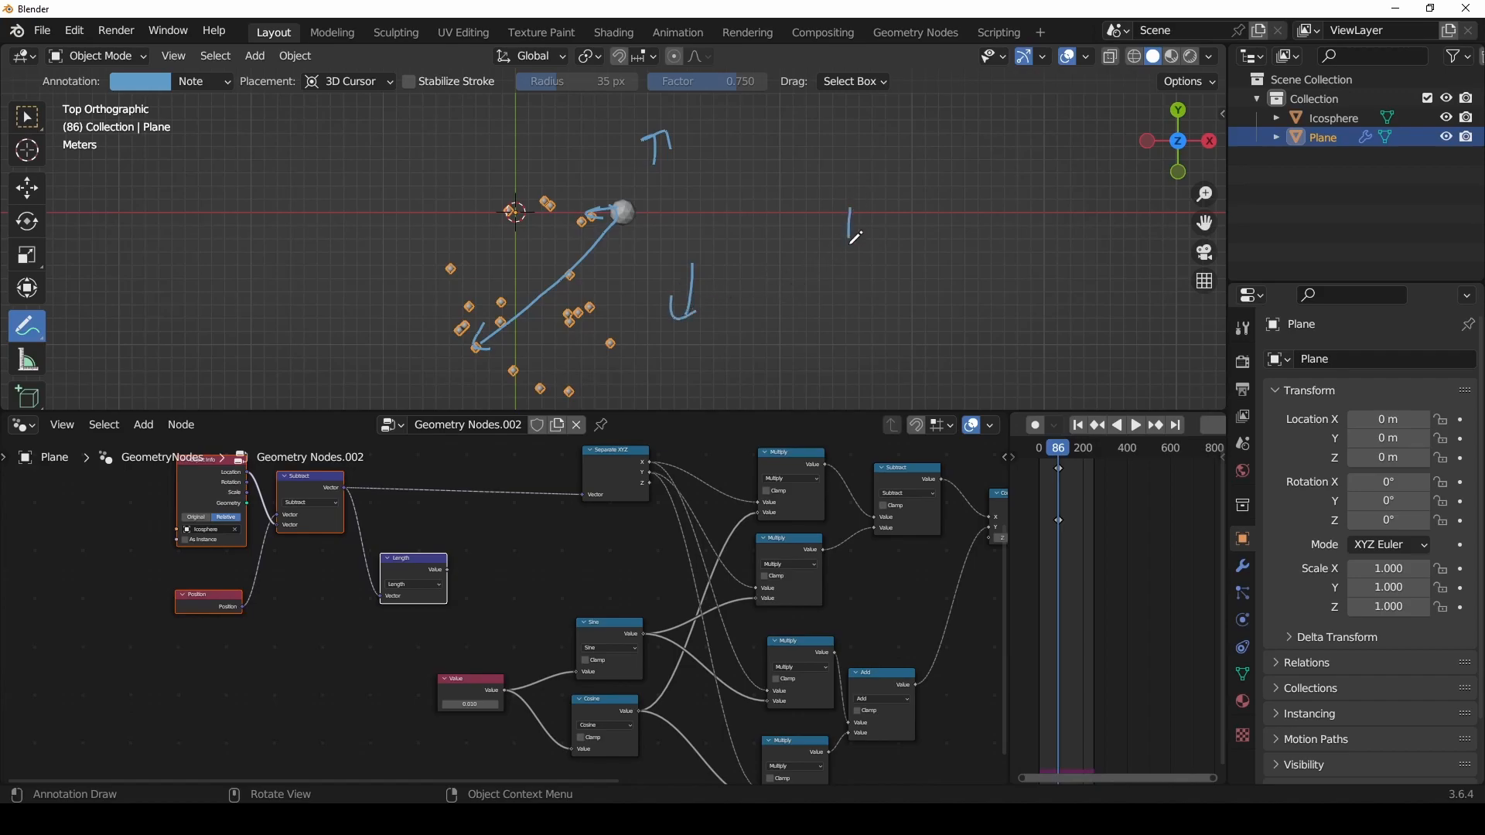
shift+middle_drag(848, 303, 752, 316)
key(ctrl+z)
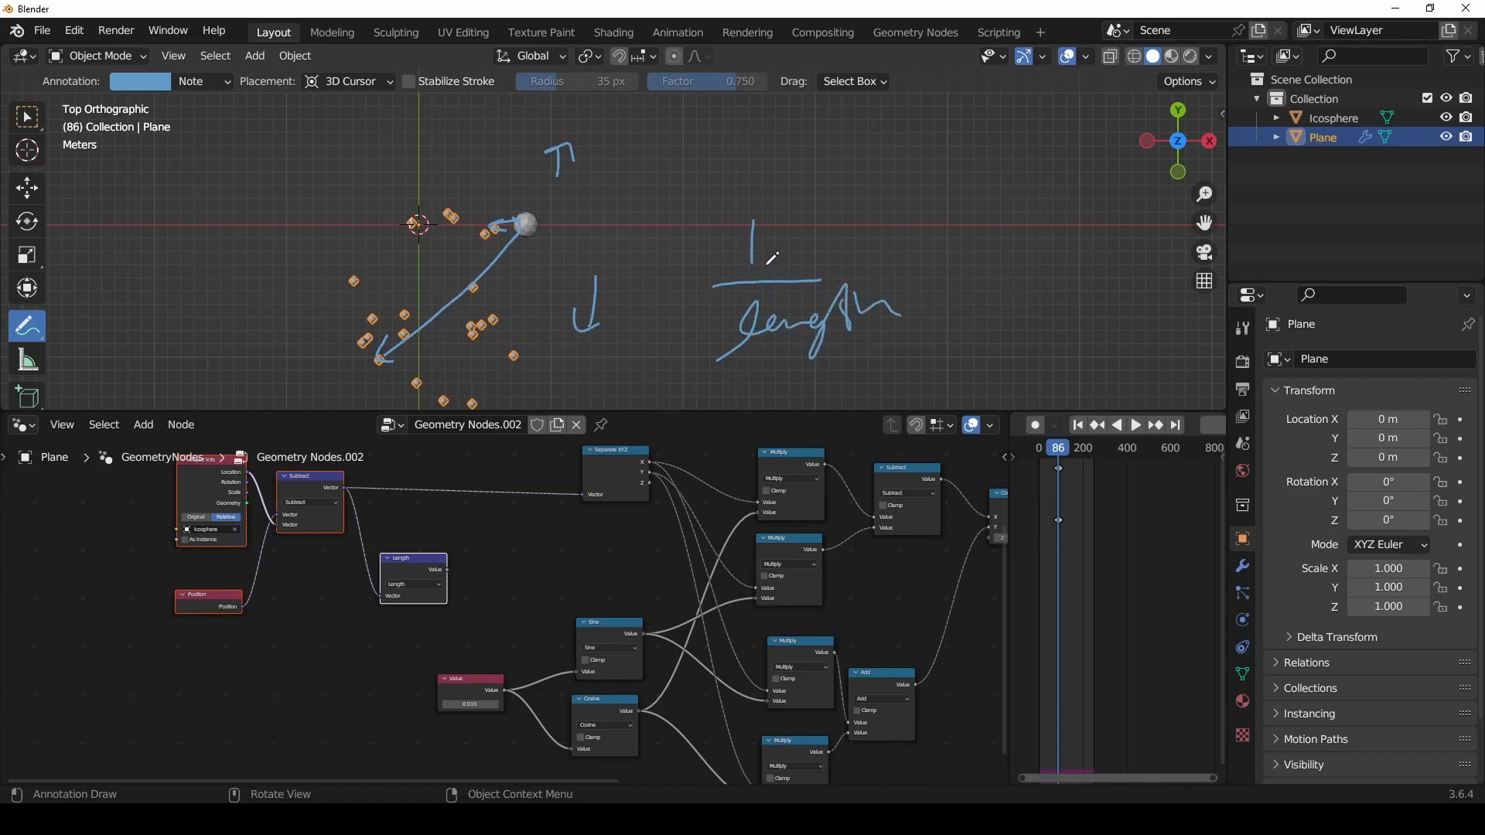
shift+middle_drag(744, 284, 893, 272)
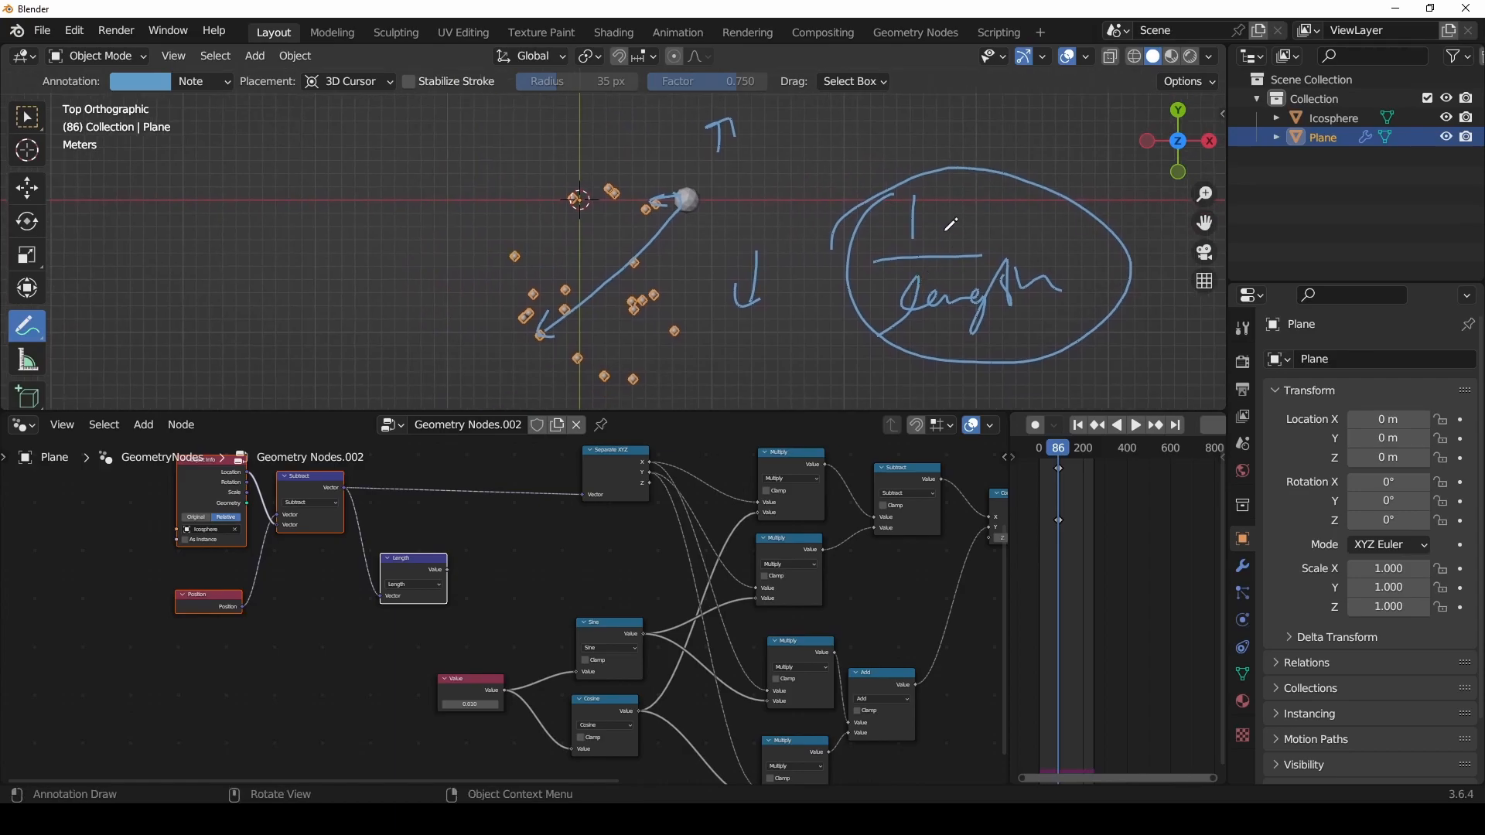
shift+middle_drag(808, 289, 742, 315)
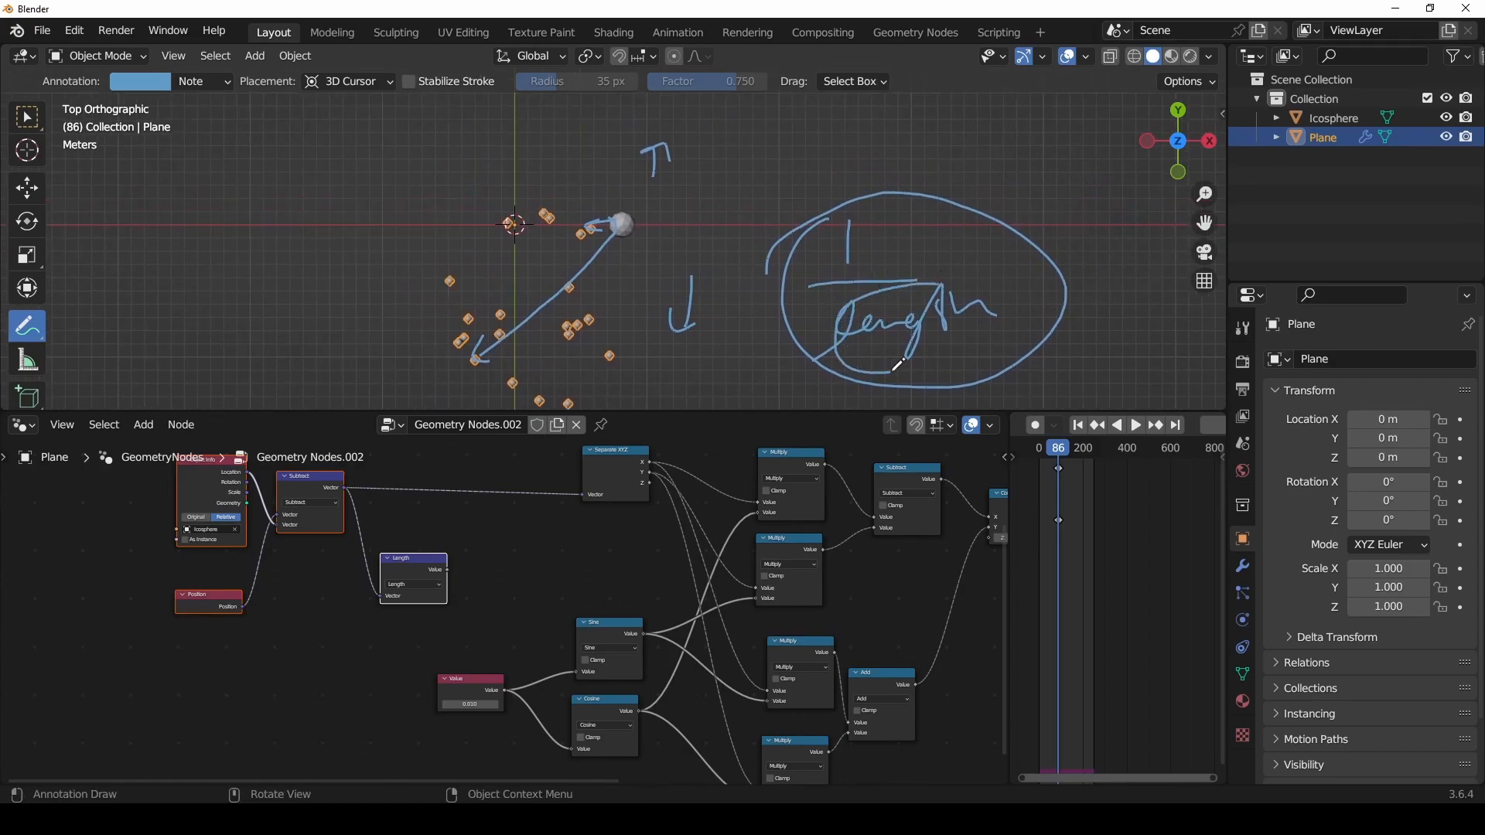
Step: Circle the numerator 1 of the annotated fraction and draw a large upward arrow beside the formula
scroll(590, 256, up, 3)
scroll(589, 255, down, 3)
shift+middle_drag(589, 256, 513, 251)
scroll(614, 239, down, 2)
shift+middle_drag(747, 225, 695, 243)
drag(685, 222, 663, 280)
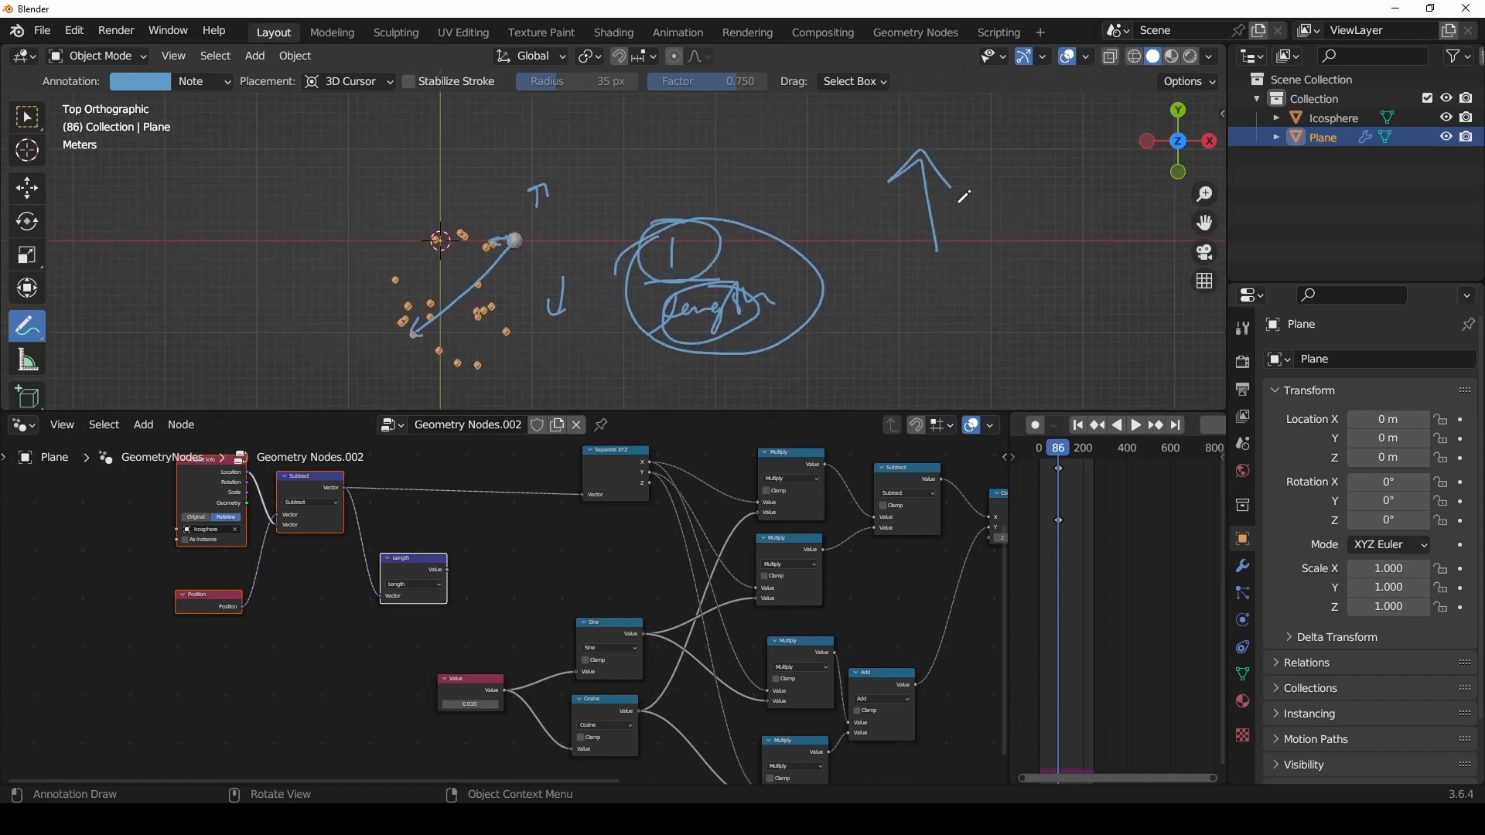
Step: Circle the length term and whole fraction, and annotate the example distance 10 with its result 0.1
scroll(835, 236, up, 3)
mouse_move(739, 280)
shift+middle_down()
mouse_move(835, 236)
mouse_move(836, 252)
shift+middle_up()
scroll(835, 253, down, 3)
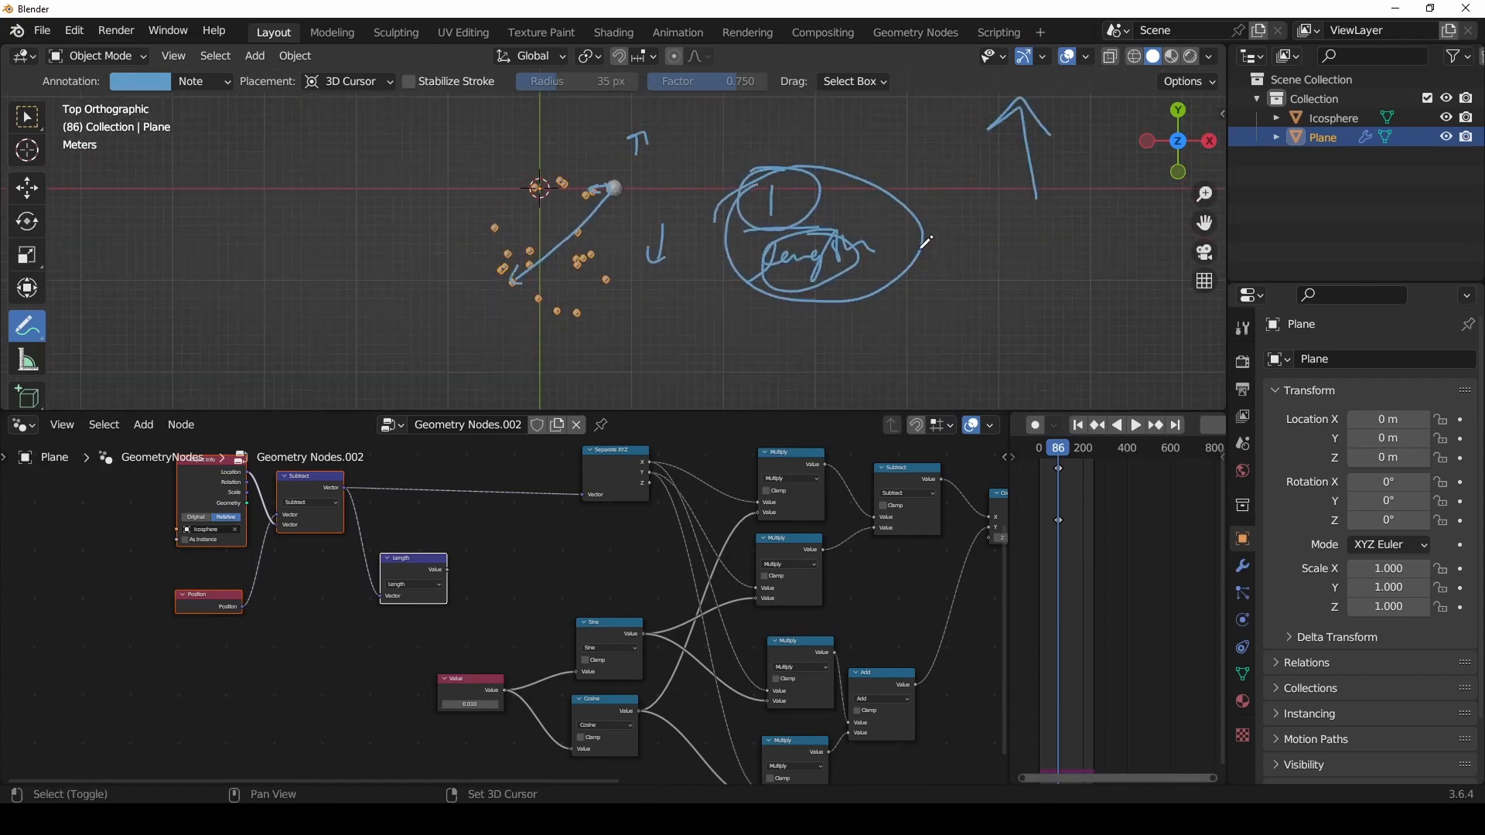
shift+middle_drag(930, 240, 926, 259)
mouse_move(760, 311)
shift+middle_down()
mouse_move(878, 285)
mouse_move(855, 266)
mouse_move(838, 276)
shift+middle_up()
drag(857, 252, 792, 259)
shift+middle_drag(901, 294, 735, 291)
shift+middle_drag(843, 313, 803, 304)
middle_drag(644, 292, 500, 297)
click(1177, 141)
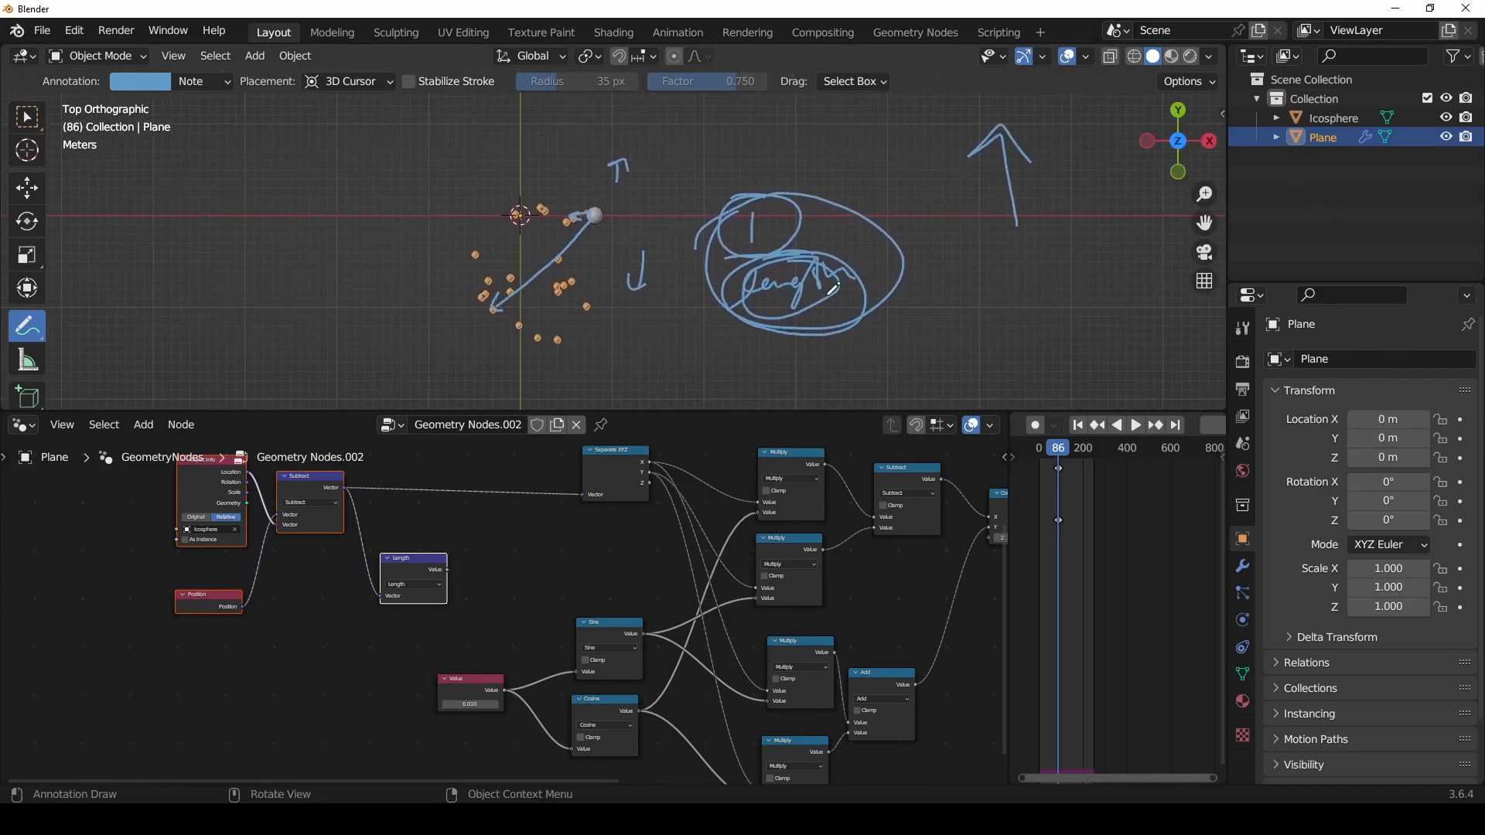
shift+middle_drag(847, 266, 751, 286)
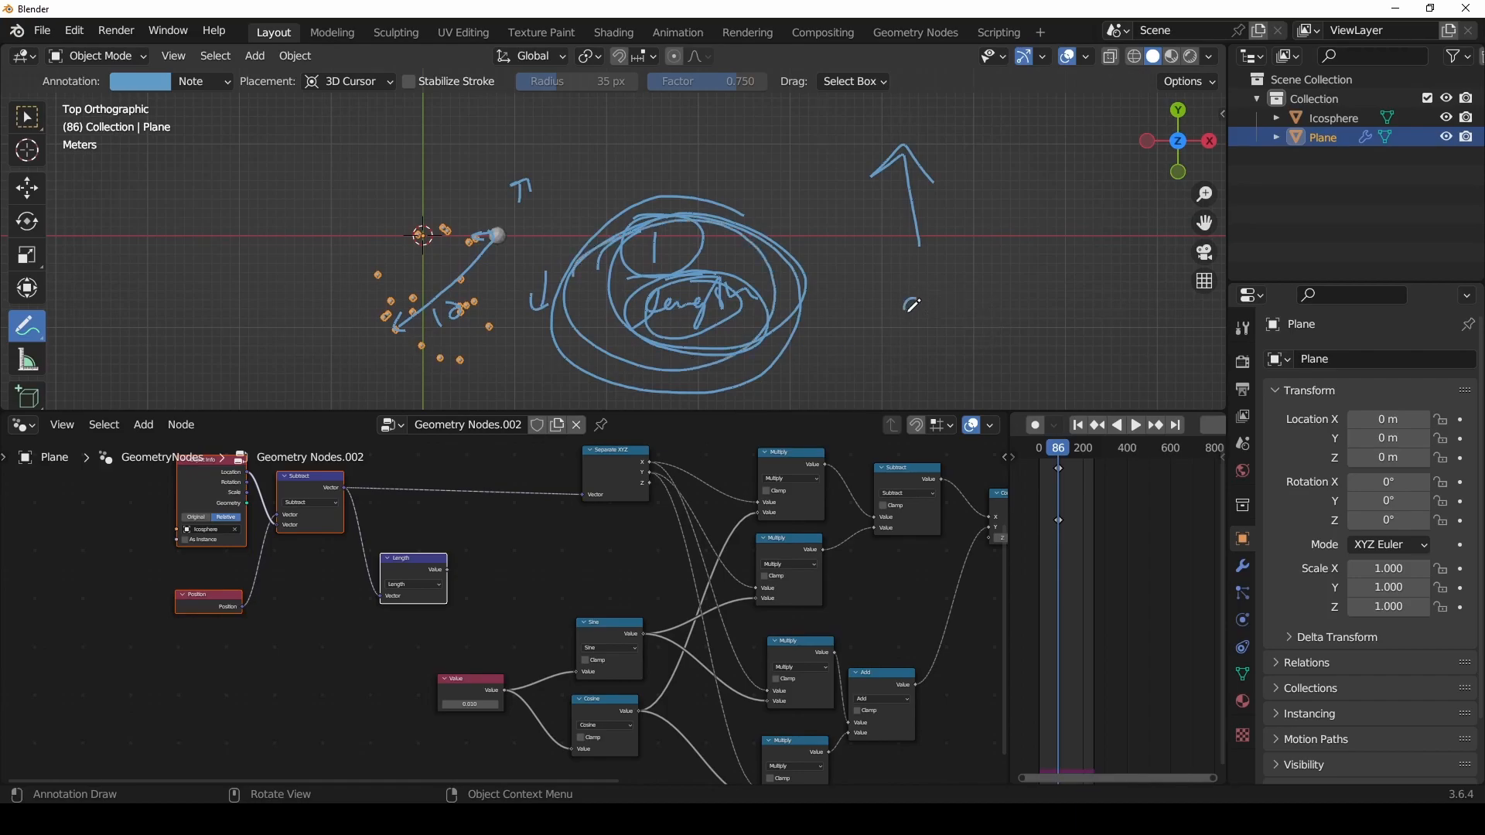
shift+middle_drag(994, 329, 1073, 321)
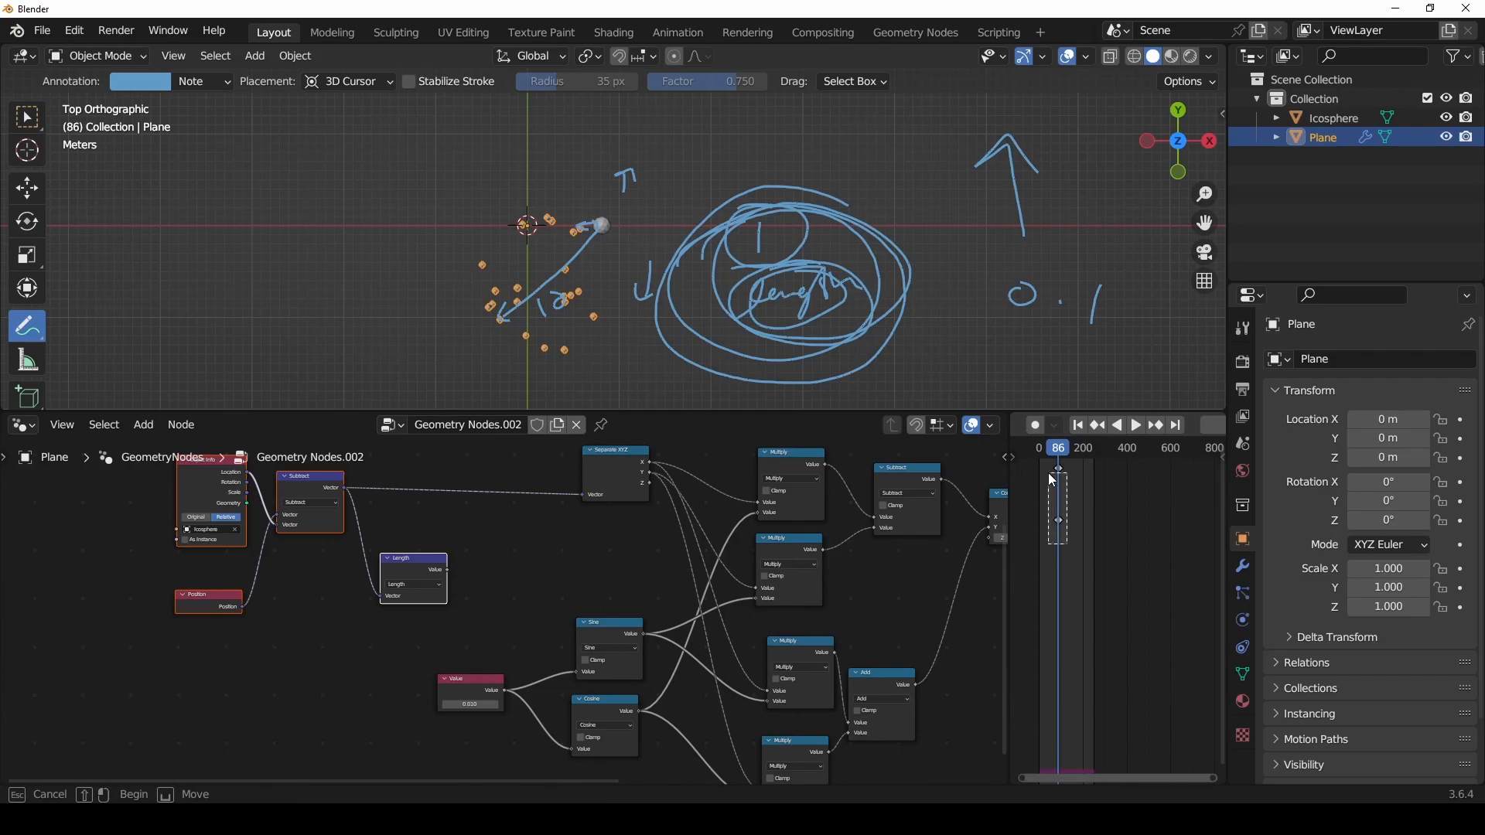
Step: Delete the annotation keyframe at frame 86 to clear the formula and arrows from the viewport
key(x)
click(1019, 465)
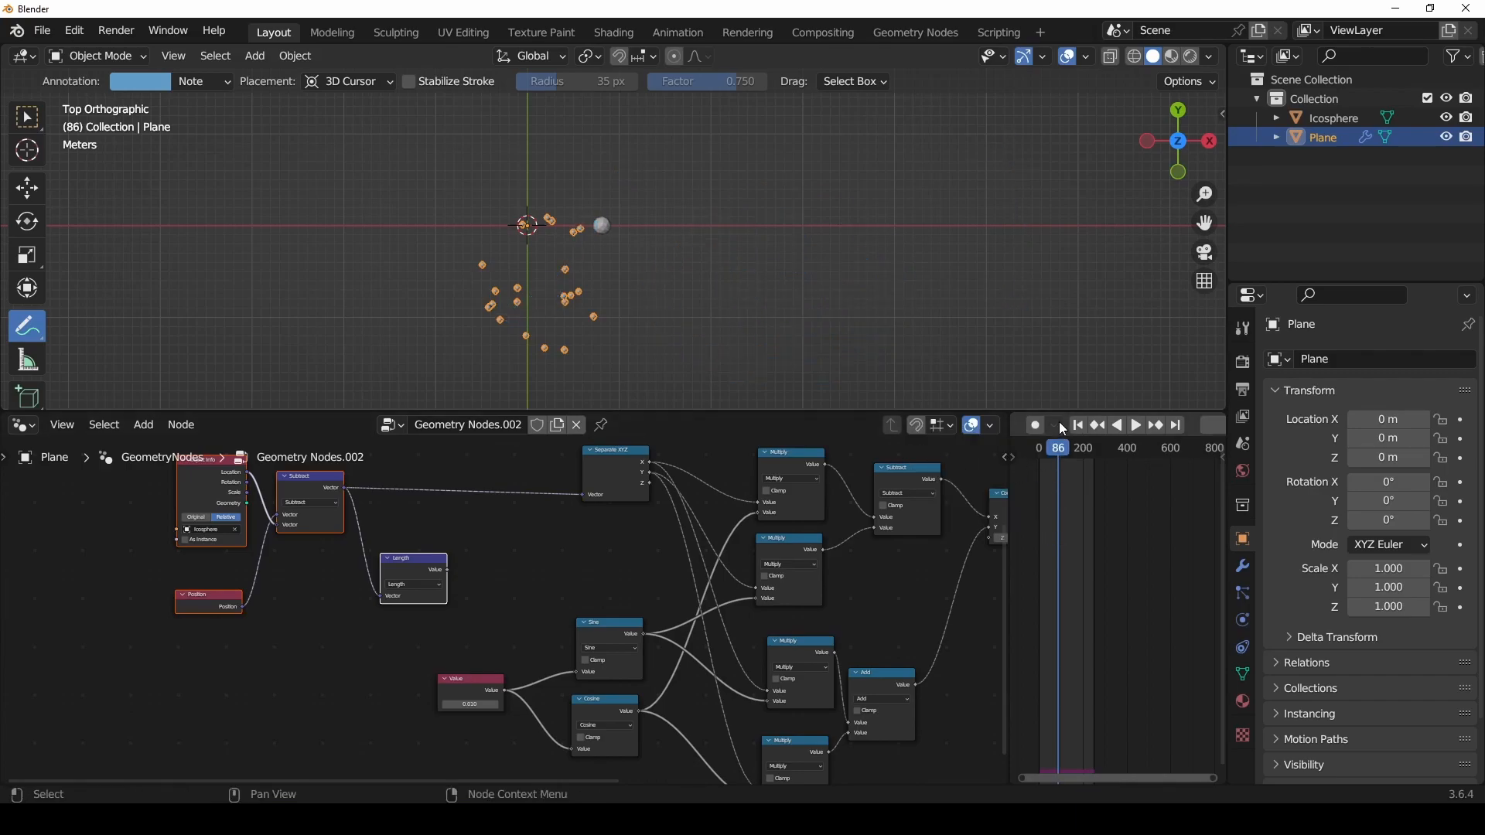
shift+middle_drag(653, 302, 749, 271)
scroll(738, 306, up, 5)
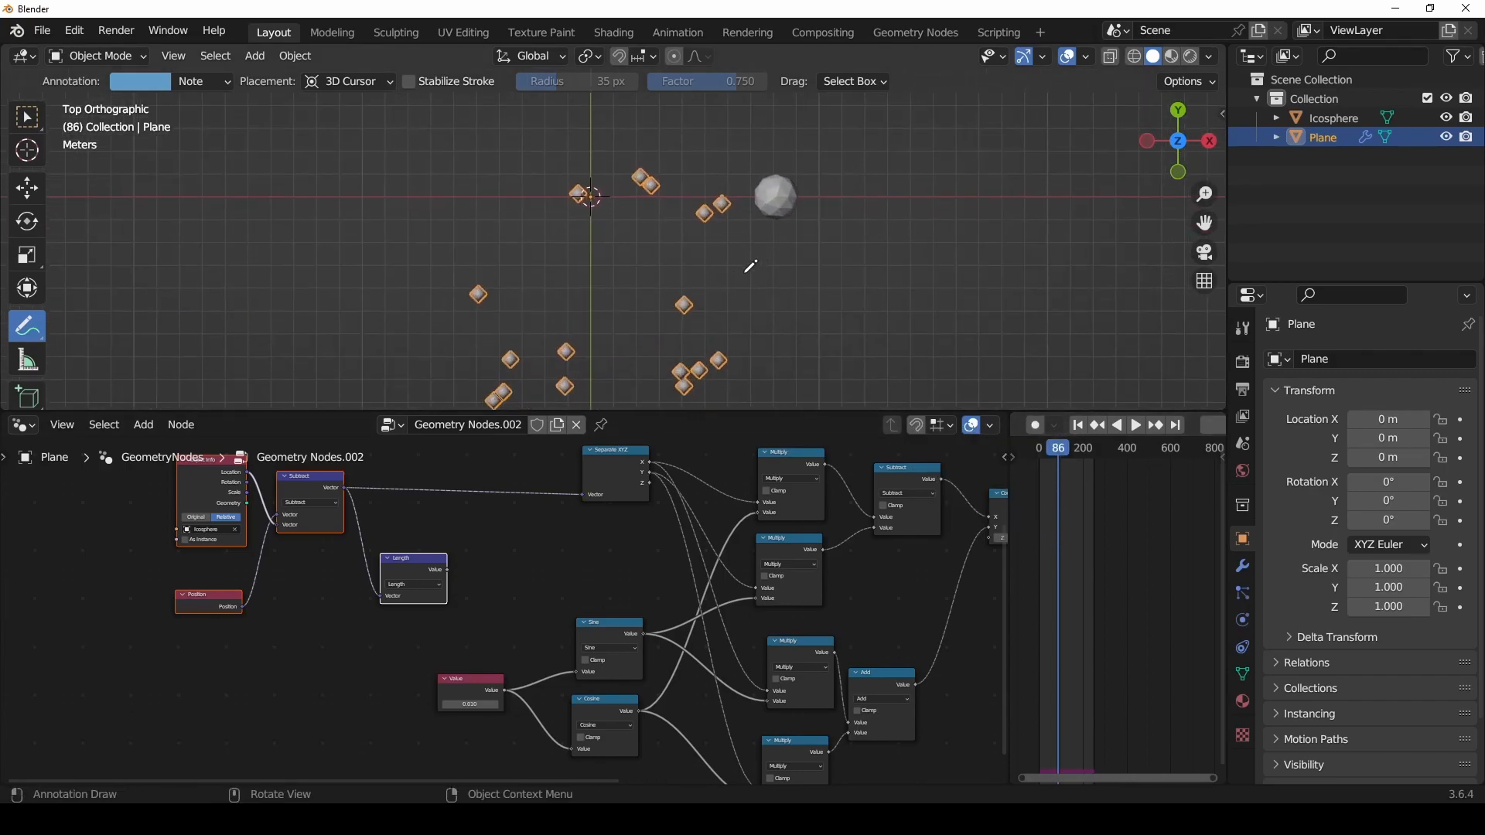
Step: Add a Divide math node and feed the Length node's value into its second input as the denominator
middle_drag(526, 625, 689, 590)
scroll(696, 564, up, 3)
middle_drag(705, 540, 659, 579)
drag(589, 554, 695, 559)
text(divi)
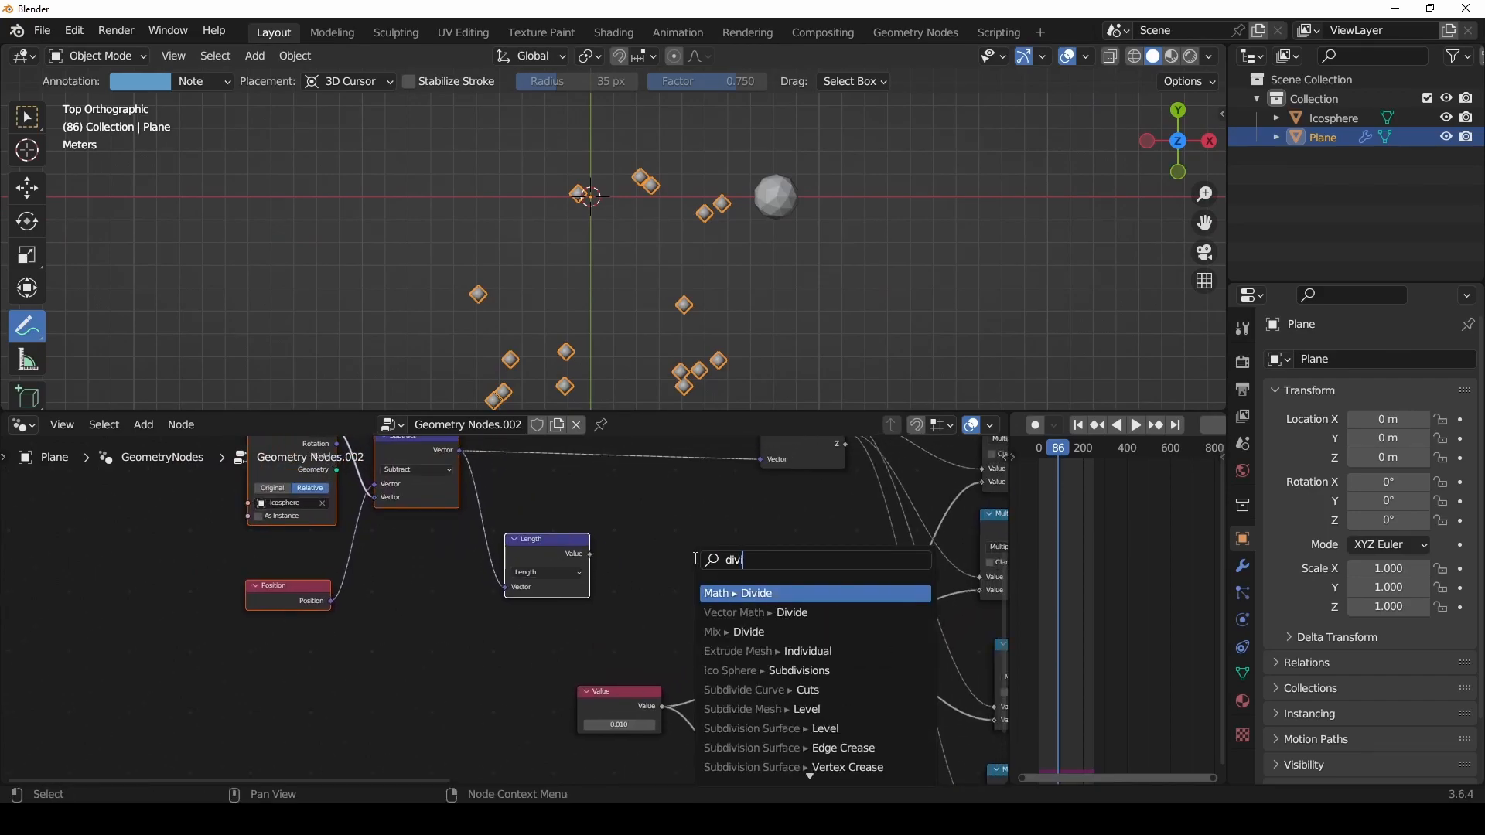
text(d)
key(Return)
click(692, 504)
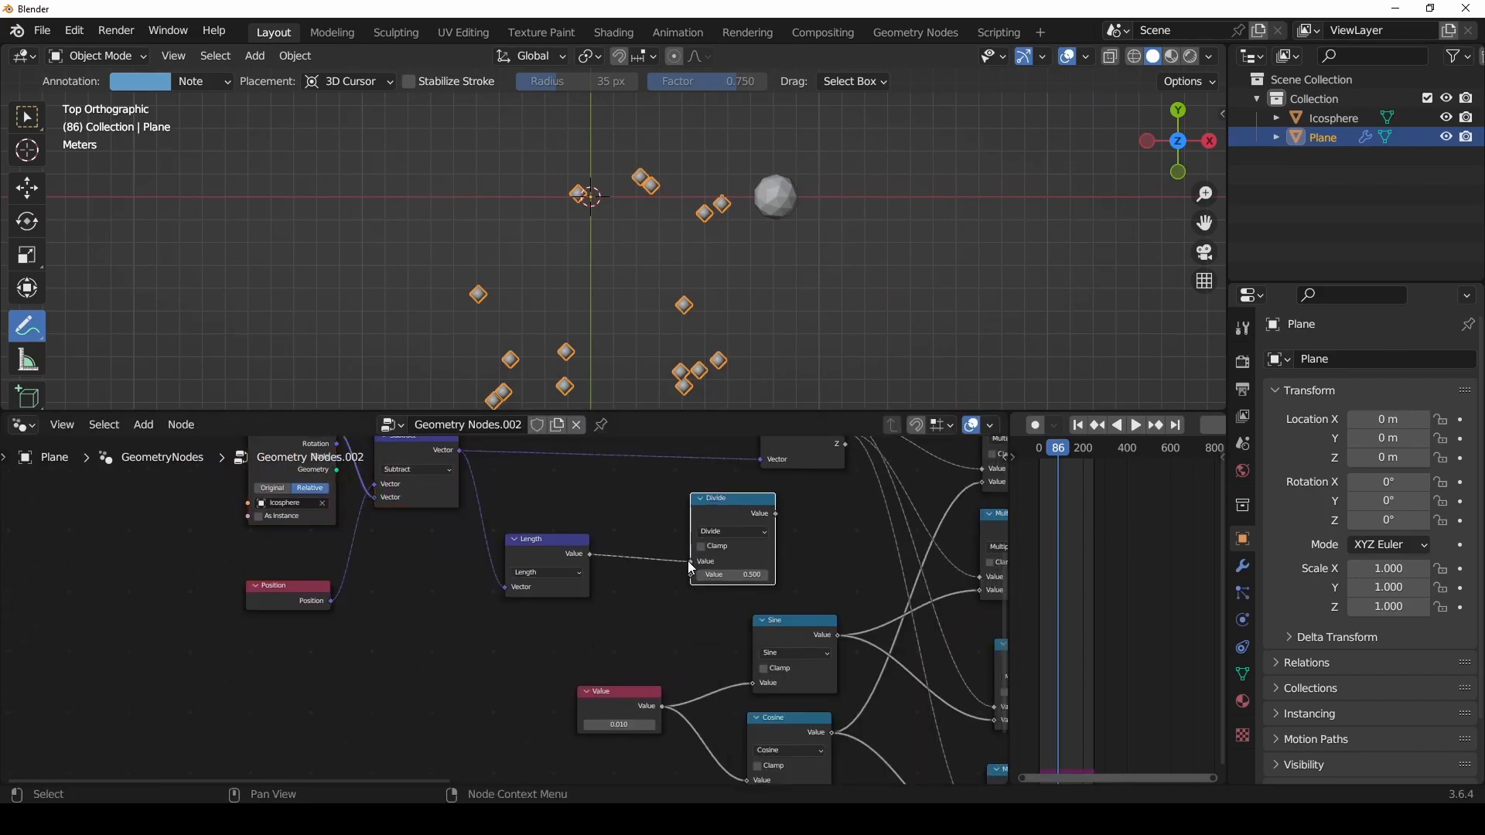
drag(541, 548, 544, 532)
middle_drag(663, 516, 483, 527)
drag(275, 480, 246, 473)
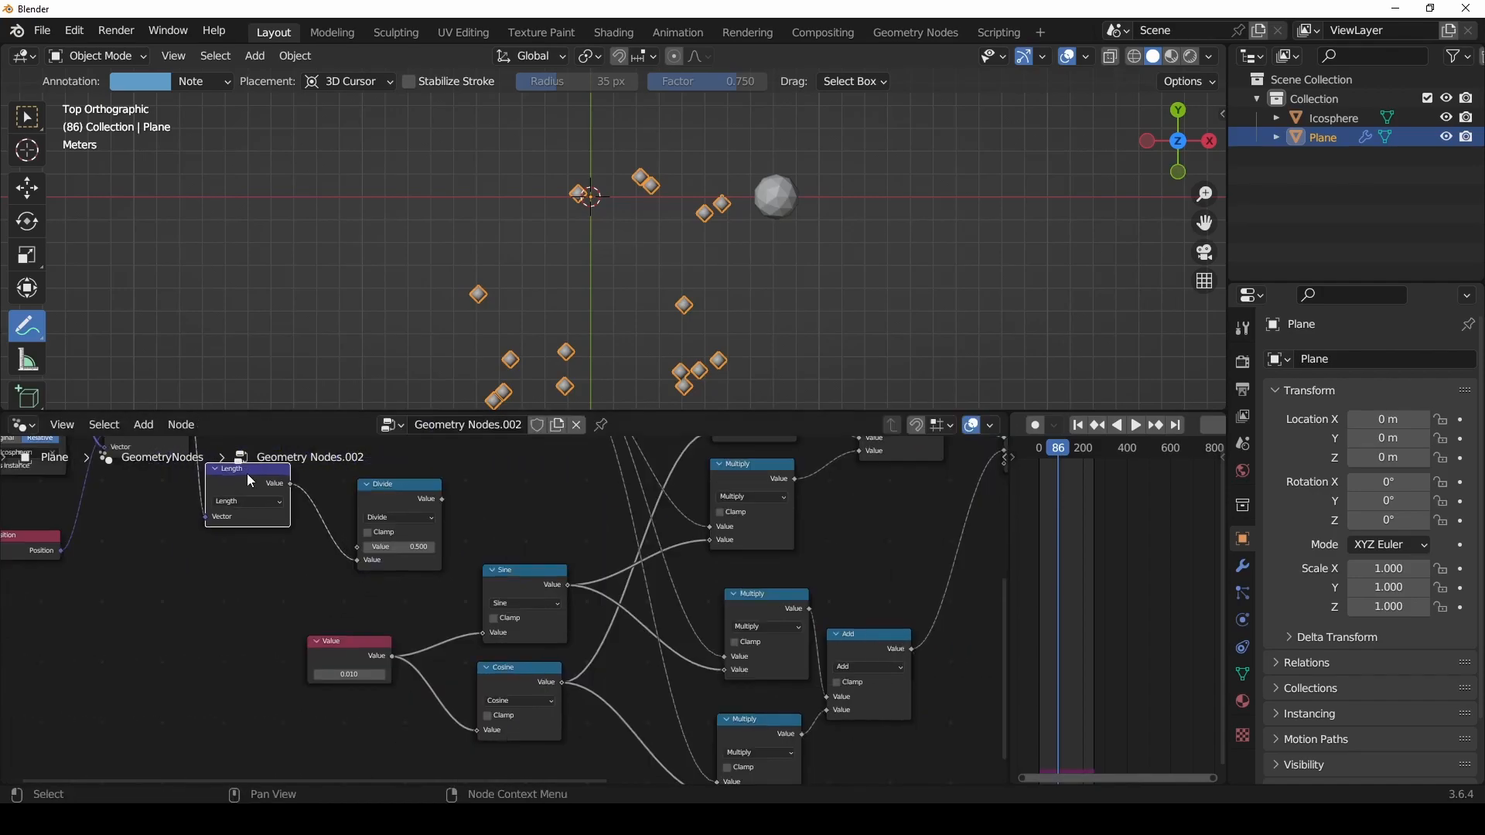
Step: Set the Divide node's numerator to 0.100 and use its output for Sine and Cosine in place of the deleted Value node
drag(419, 496, 403, 529)
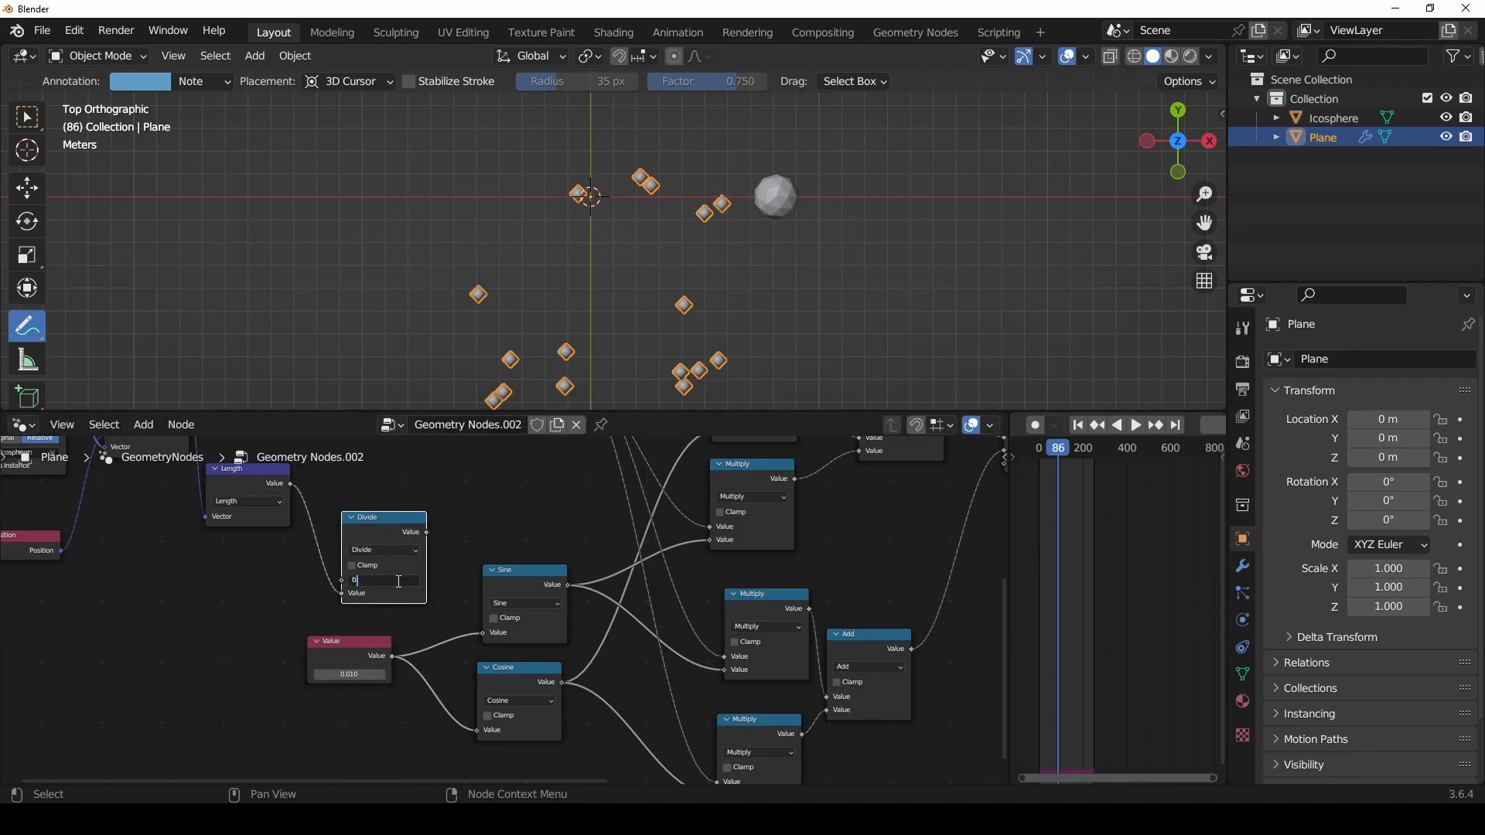
click(371, 641)
key(x)
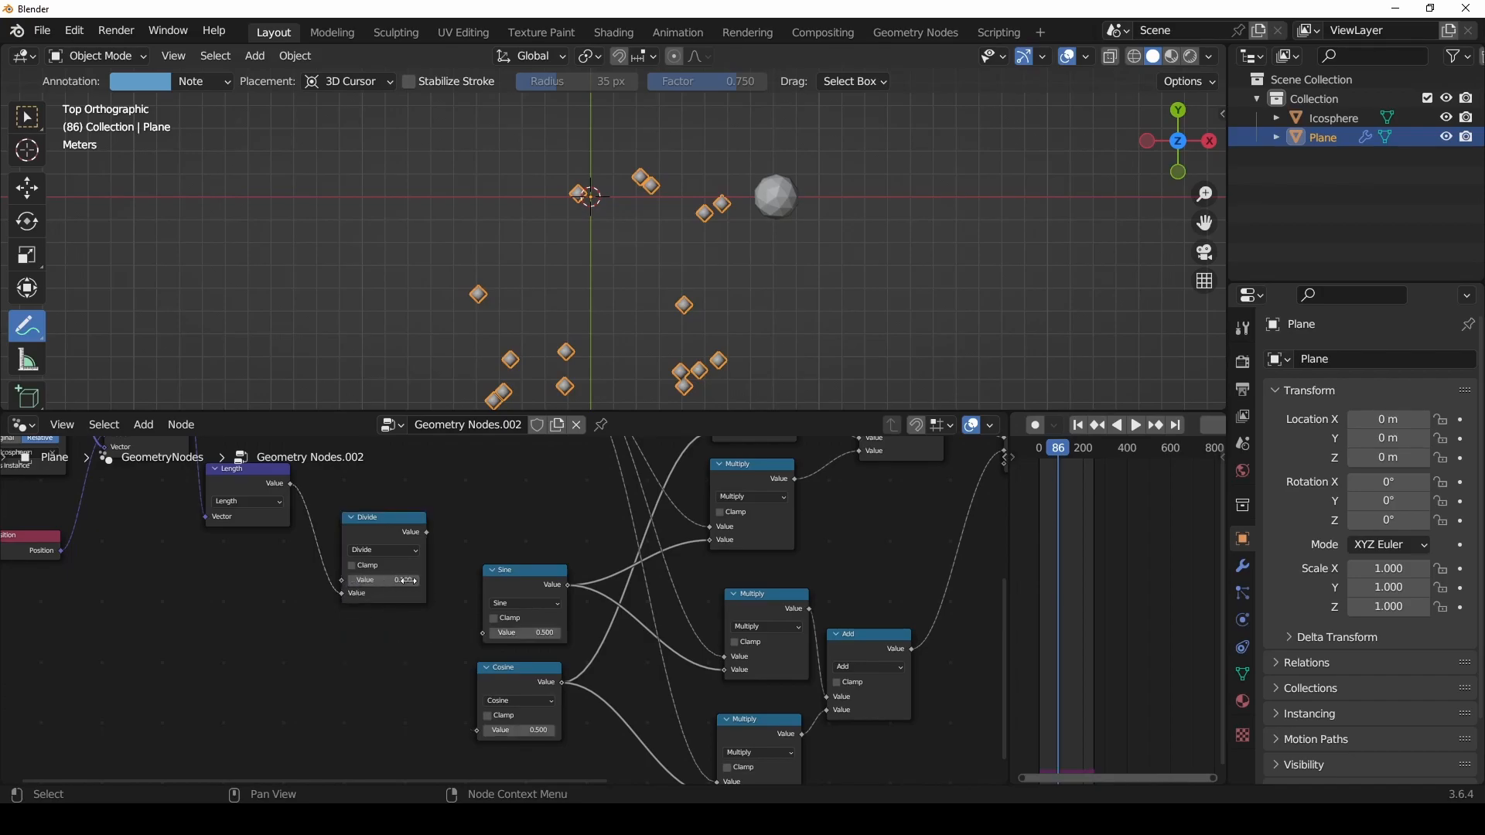
drag(474, 627, 480, 632)
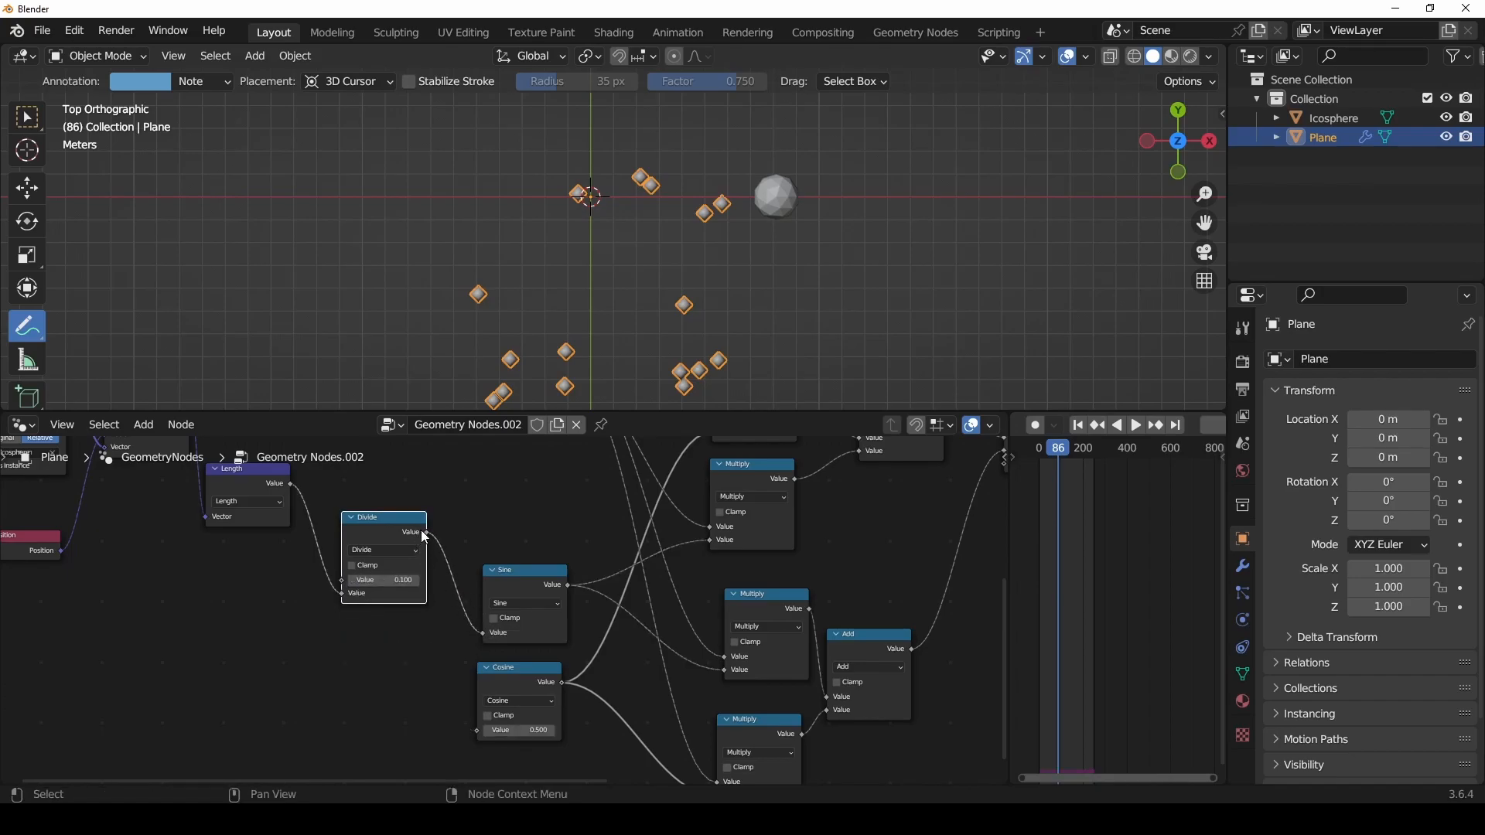
drag(480, 732, 478, 730)
drag(415, 540, 396, 614)
Step: Play the animation and raise the Divide node's numerator to 0.410
key(space)
scroll(805, 218, down, 3)
scroll(817, 294, down, 2)
shift+middle_drag(818, 287, 708, 266)
scroll(745, 285, up, 2)
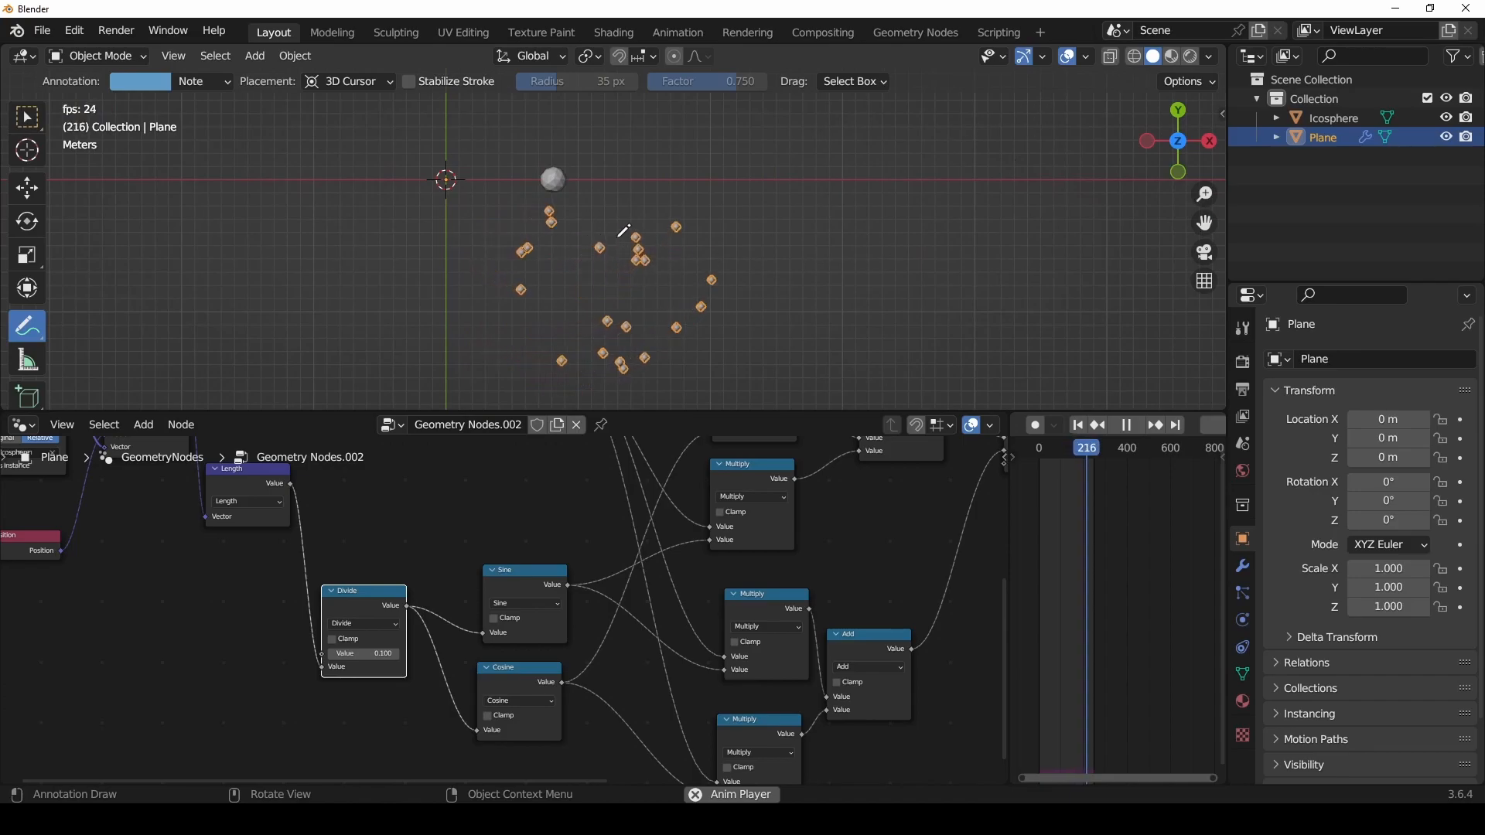
scroll(365, 655, up, 5)
shift+drag(339, 676, 393, 675)
Step: Annotate the looping paths of the swirling particles with freehand strokes during playback
mouse_move(541, 180)
mouse_down()
mouse_move(590, 195)
mouse_move(540, 155)
mouse_up()
scroll(592, 255, up, 1)
shift+middle_drag(596, 232, 630, 315)
scroll(642, 259, down, 3)
scroll(654, 255, down, 2)
drag(640, 151, 641, 151)
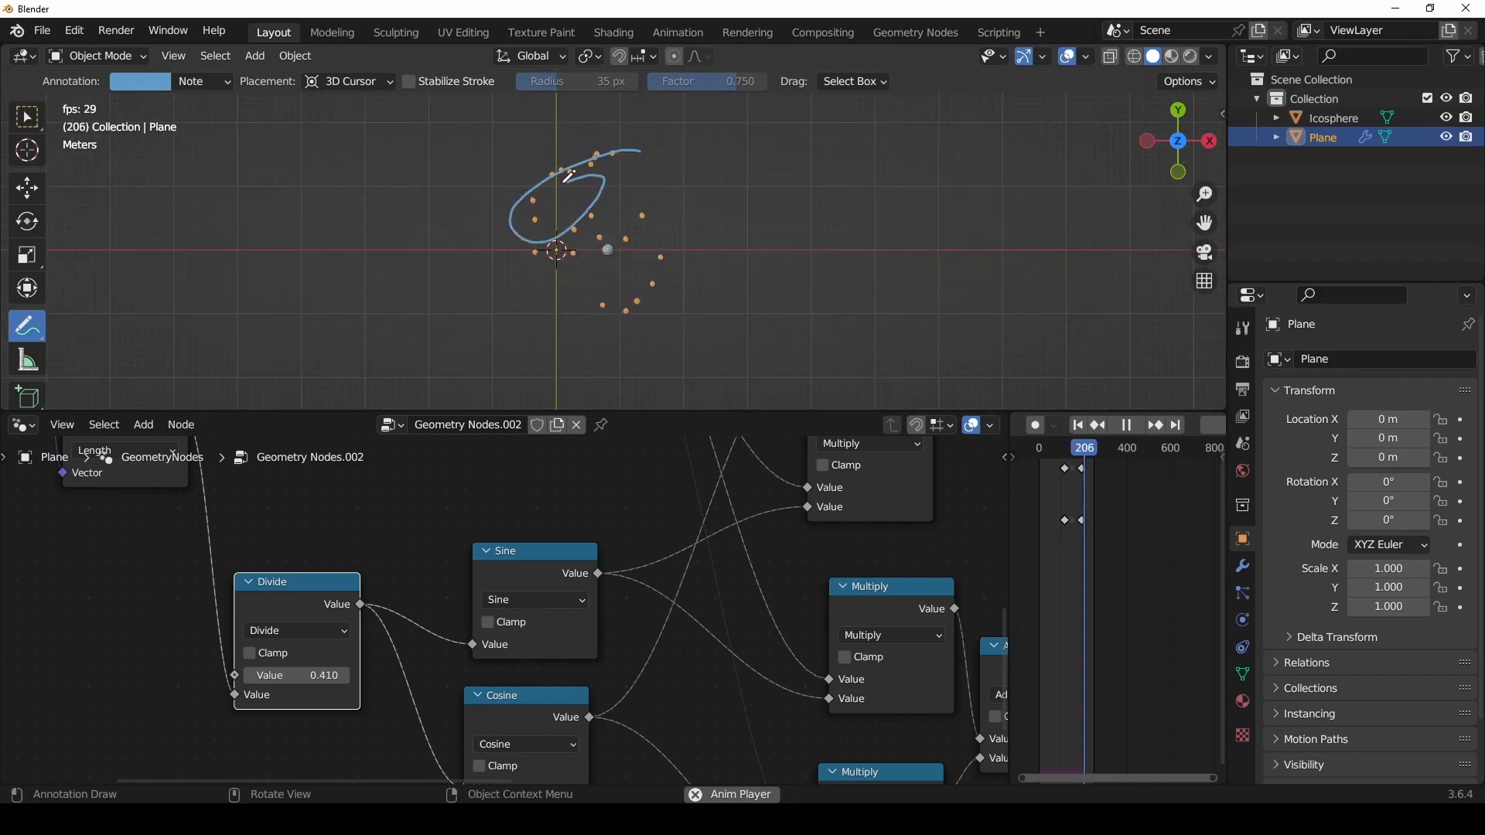
Step: Circle the icosphere with an annotation and draw a wider loop around it to mark the rotation centre
scroll(517, 564, up, 4)
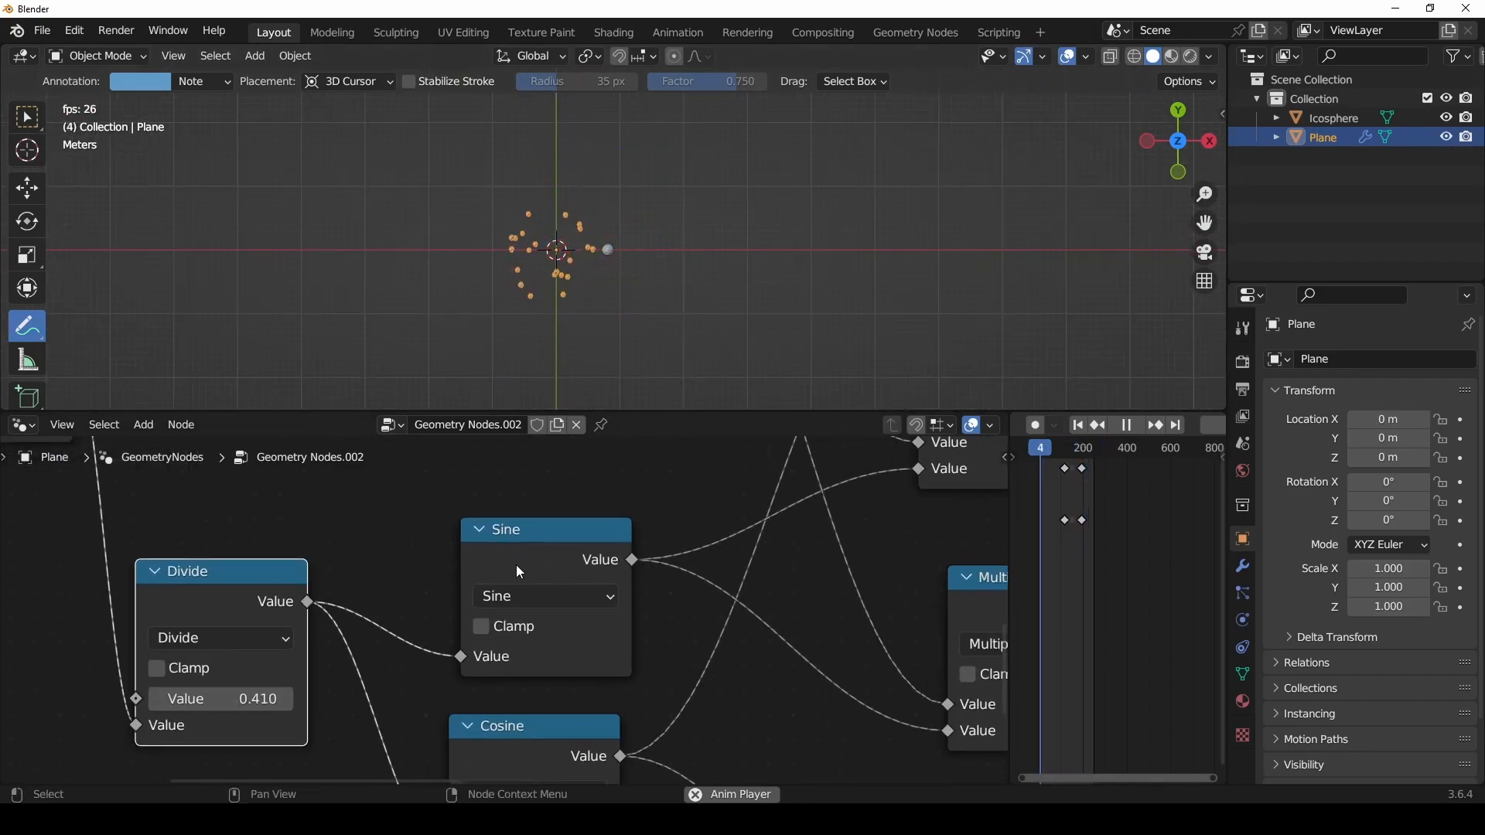
shift+middle_drag(388, 522, 635, 467)
scroll(670, 235, up, 6)
shift+middle_drag(671, 259, 719, 208)
drag(632, 226, 671, 230)
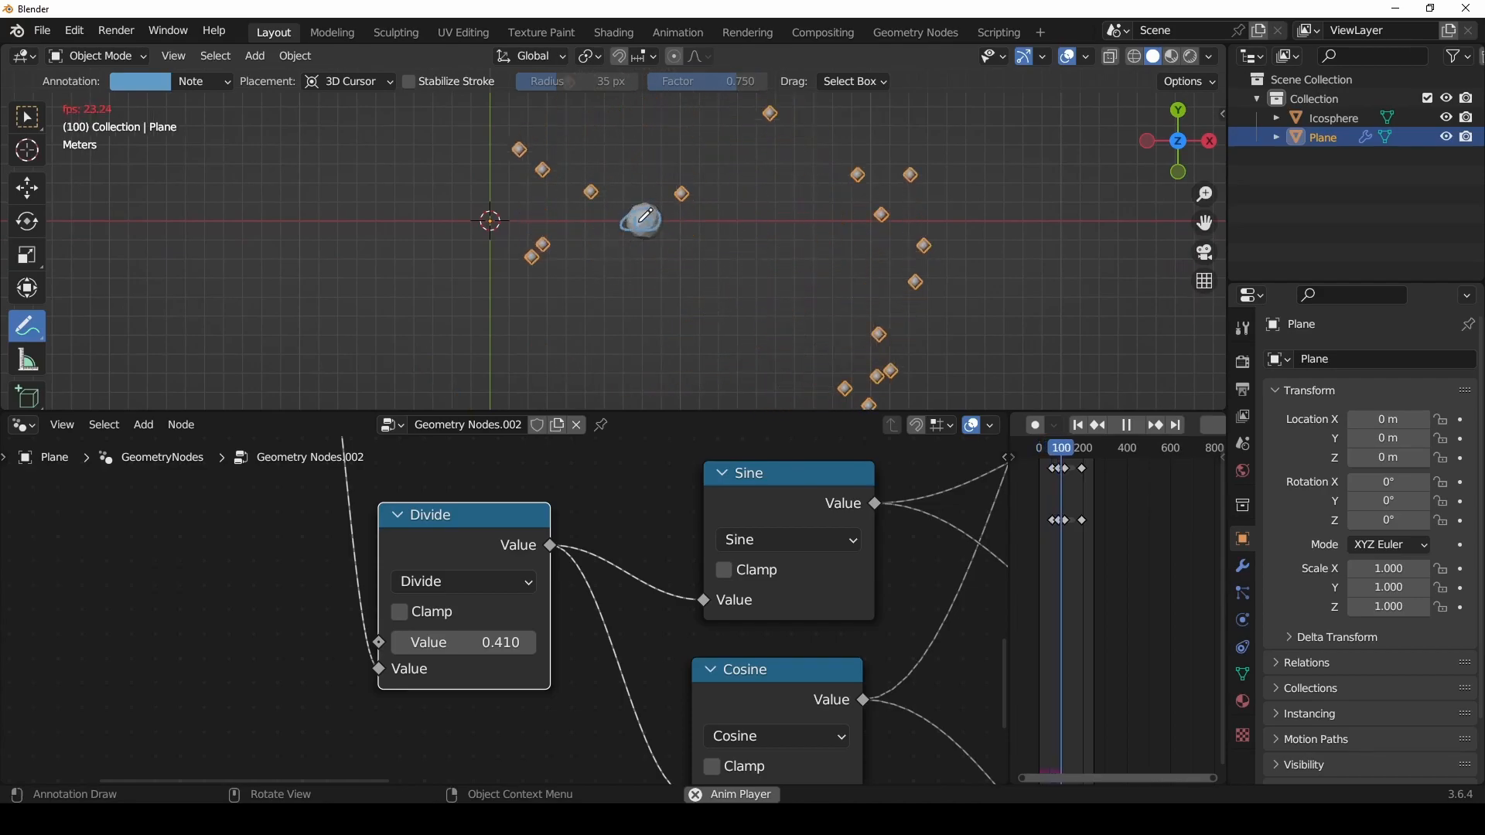
drag(616, 172, 627, 228)
Step: Select the icosphere and move it around during playback, ending at about X -16.8 m, Y -0.15 m
click(27, 130)
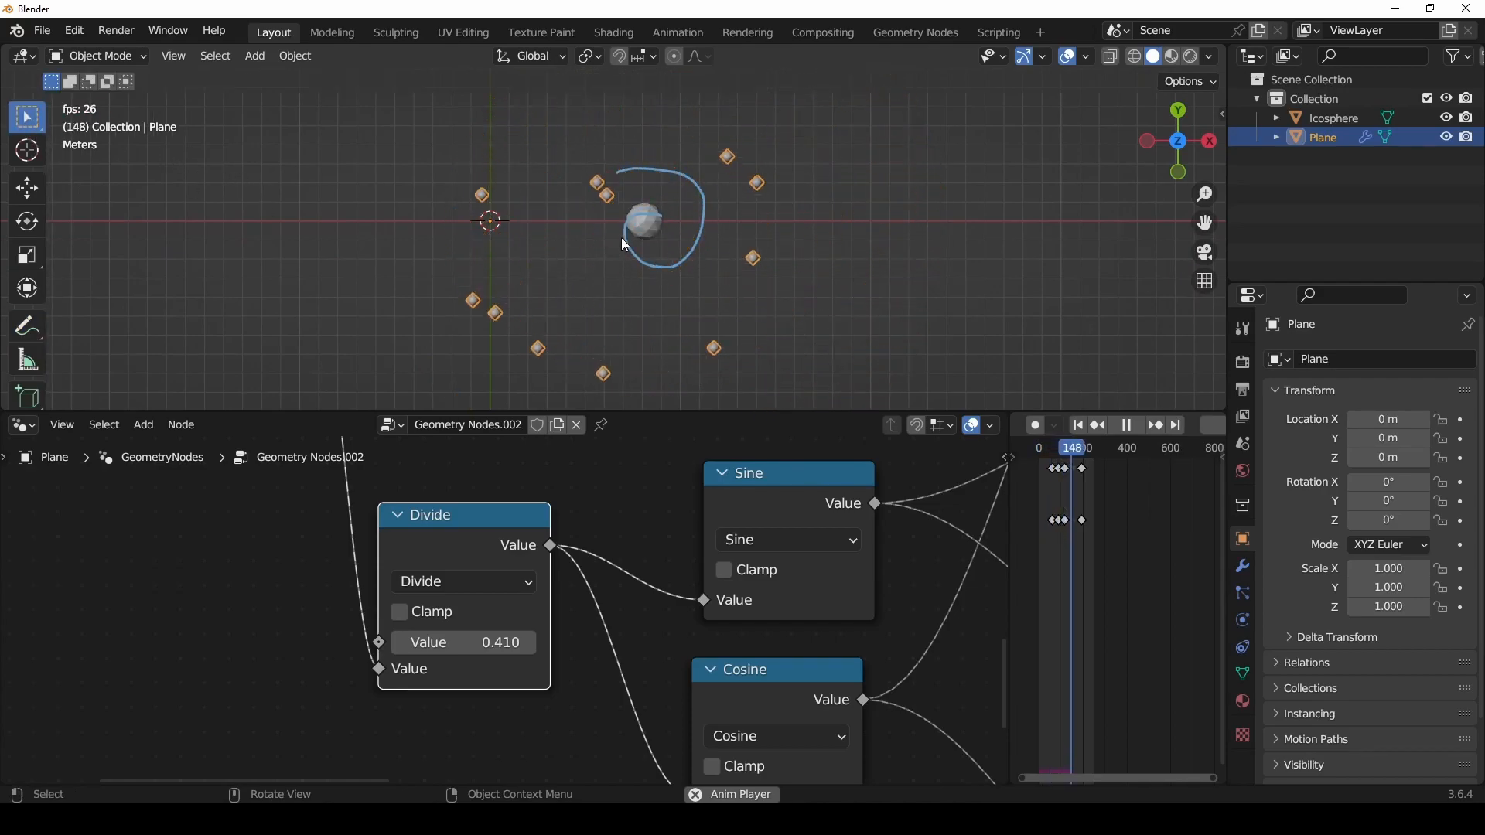
click(638, 231)
key(g)
right_click(276, 289)
scroll(425, 272, down, 7)
key(g)
click(572, 249)
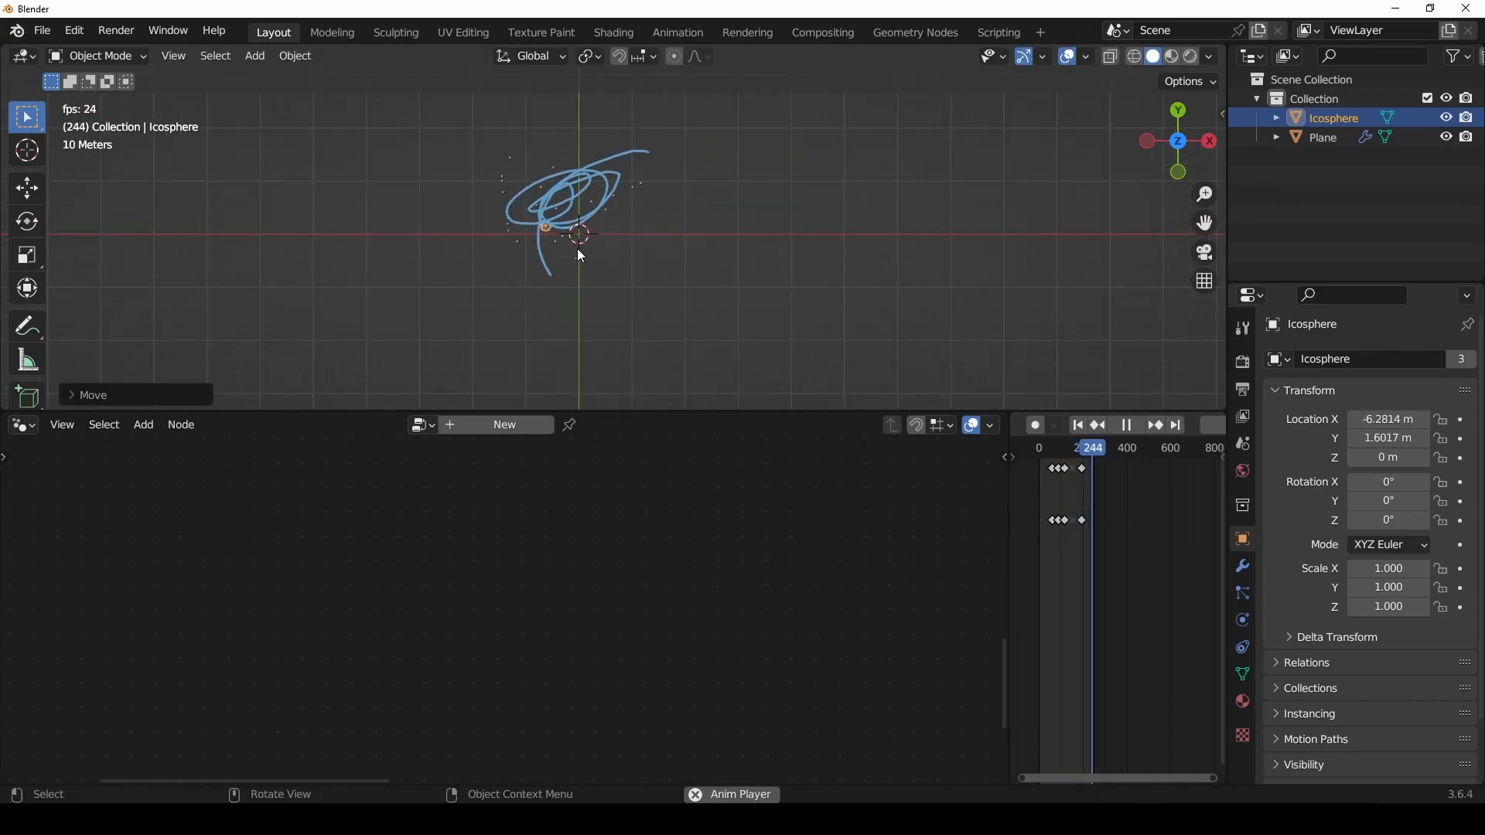
scroll(582, 238, up, 5)
key(g)
click(541, 289)
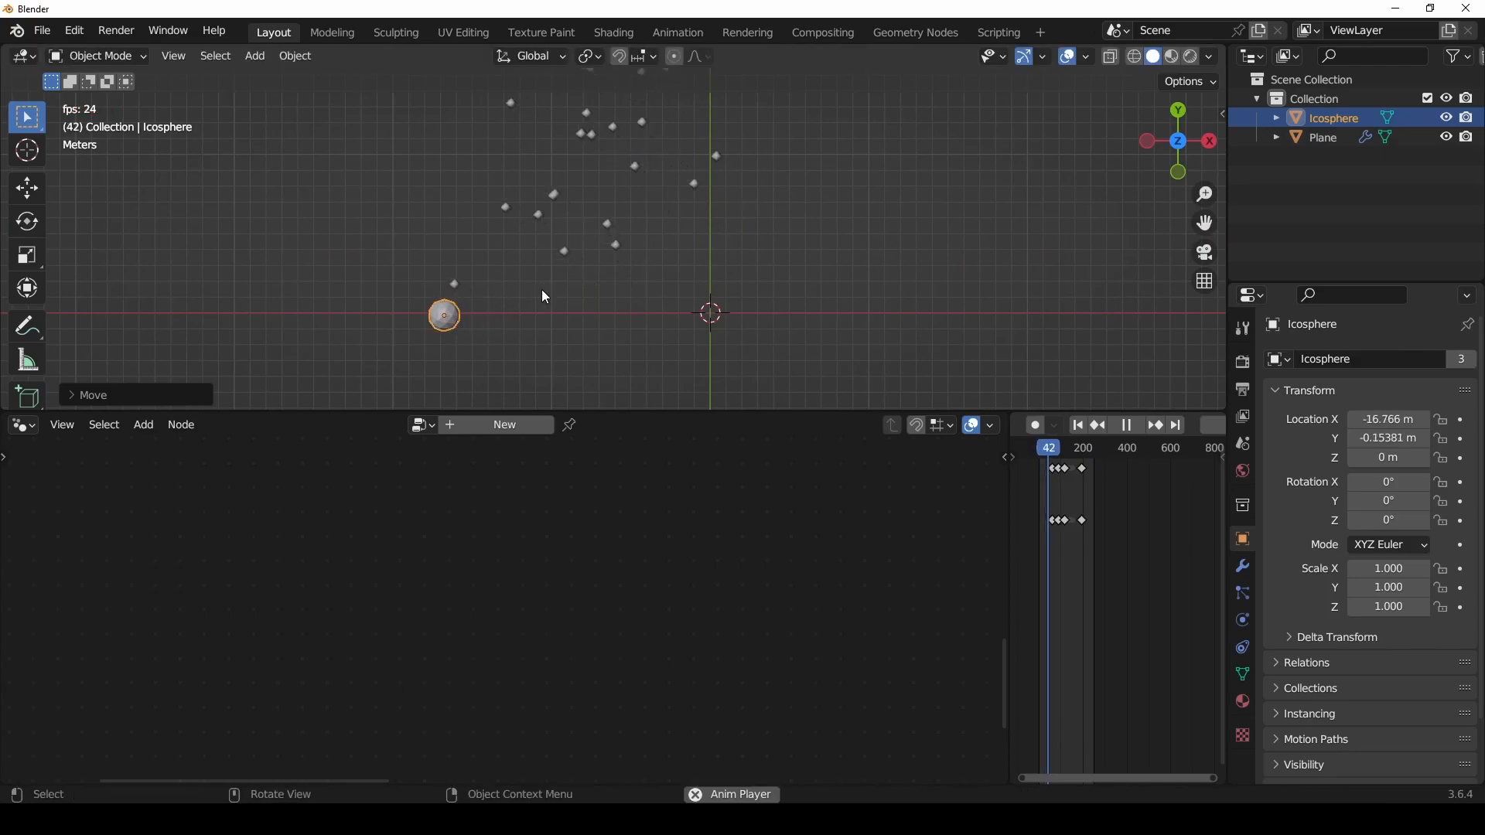
shift+middle_drag(554, 271, 679, 266)
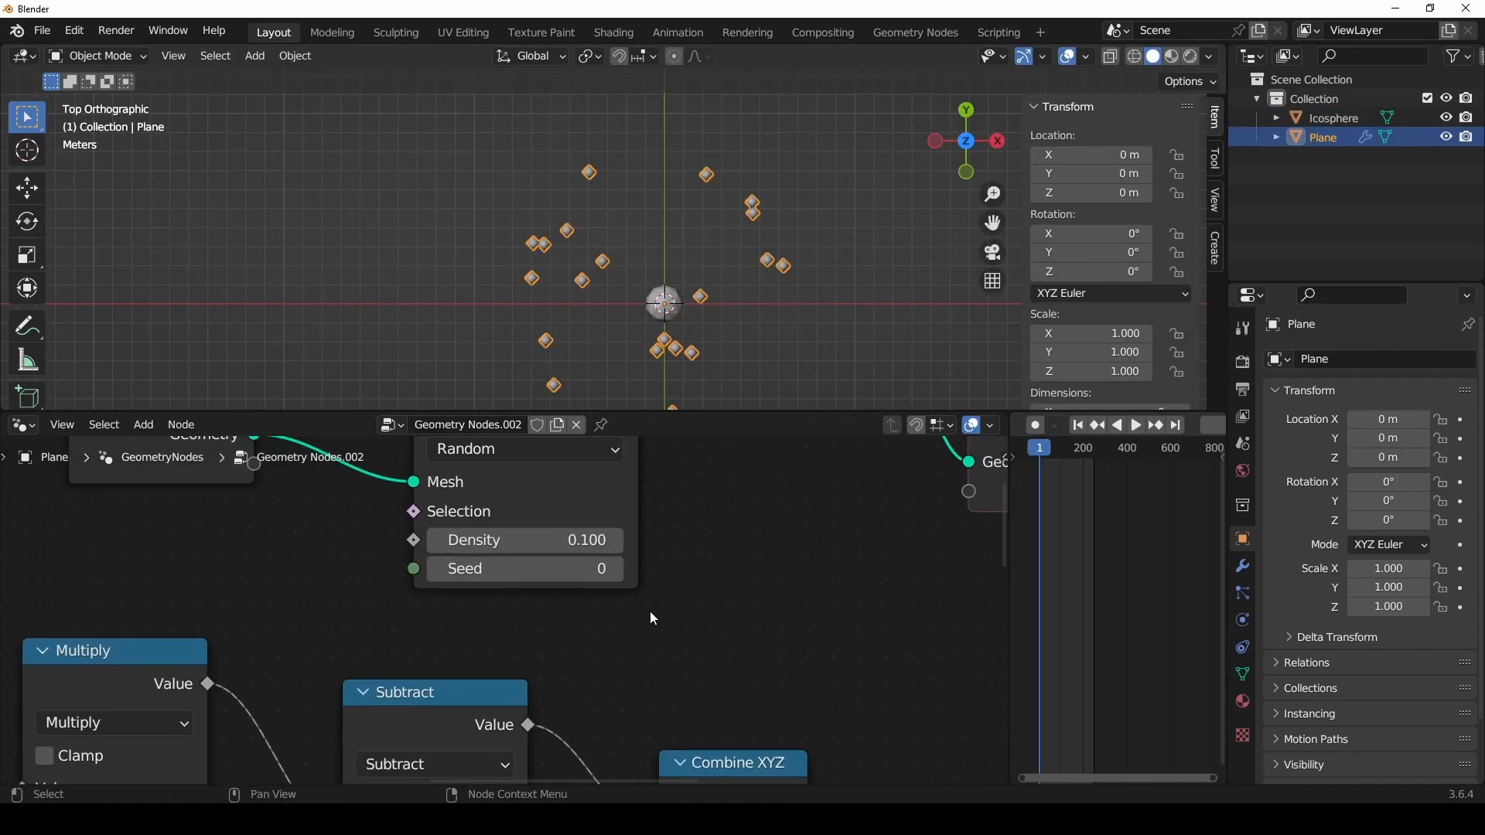
Step: Set the point distribution density to 2.600 and apply the plane's object transform
drag(588, 540, 697, 547)
scroll(700, 526, right, 3)
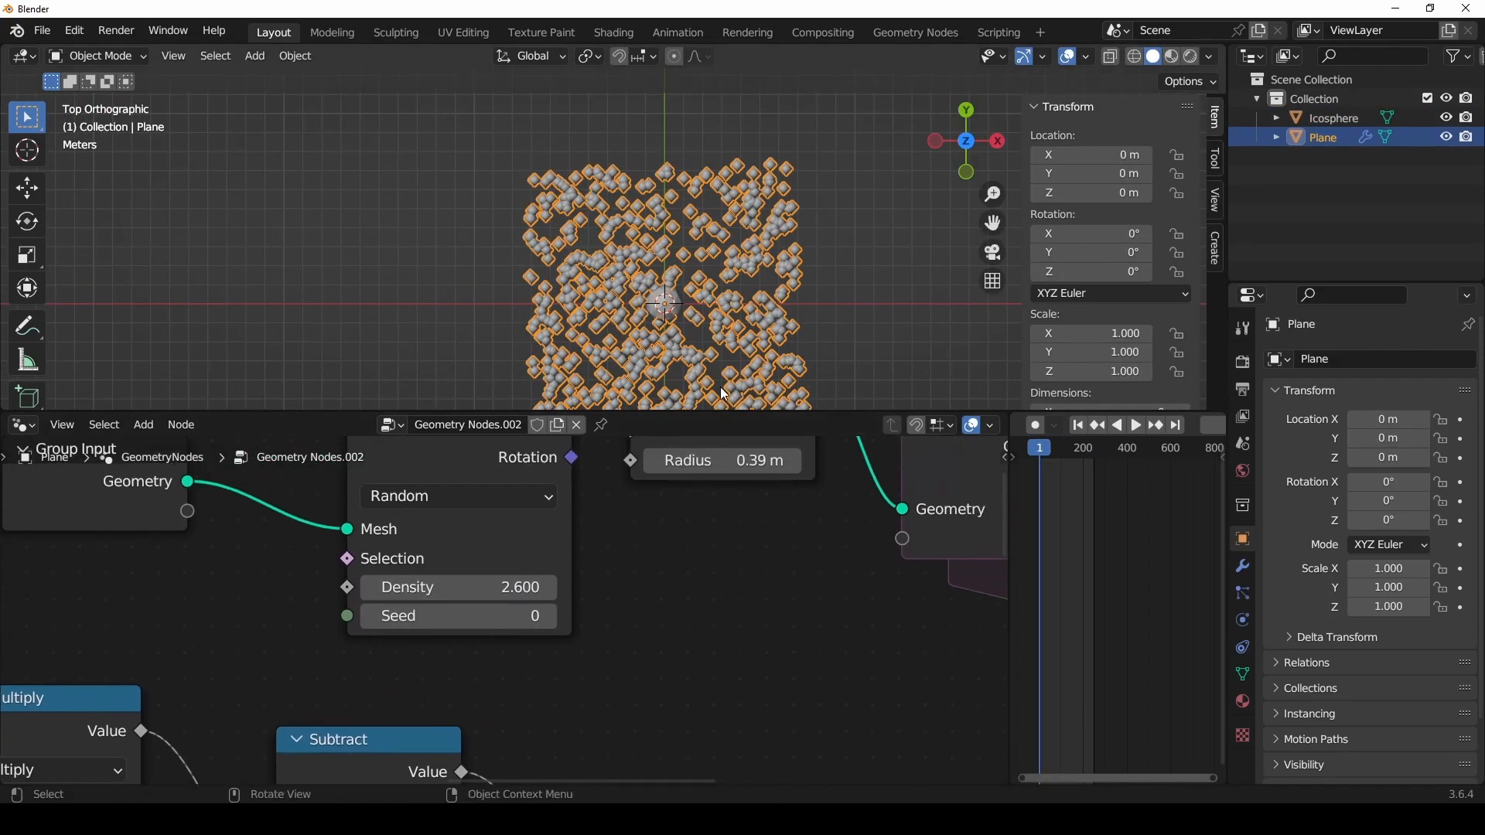
key(ctrl+a)
click(712, 298)
shift+middle_drag(748, 324, 668, 351)
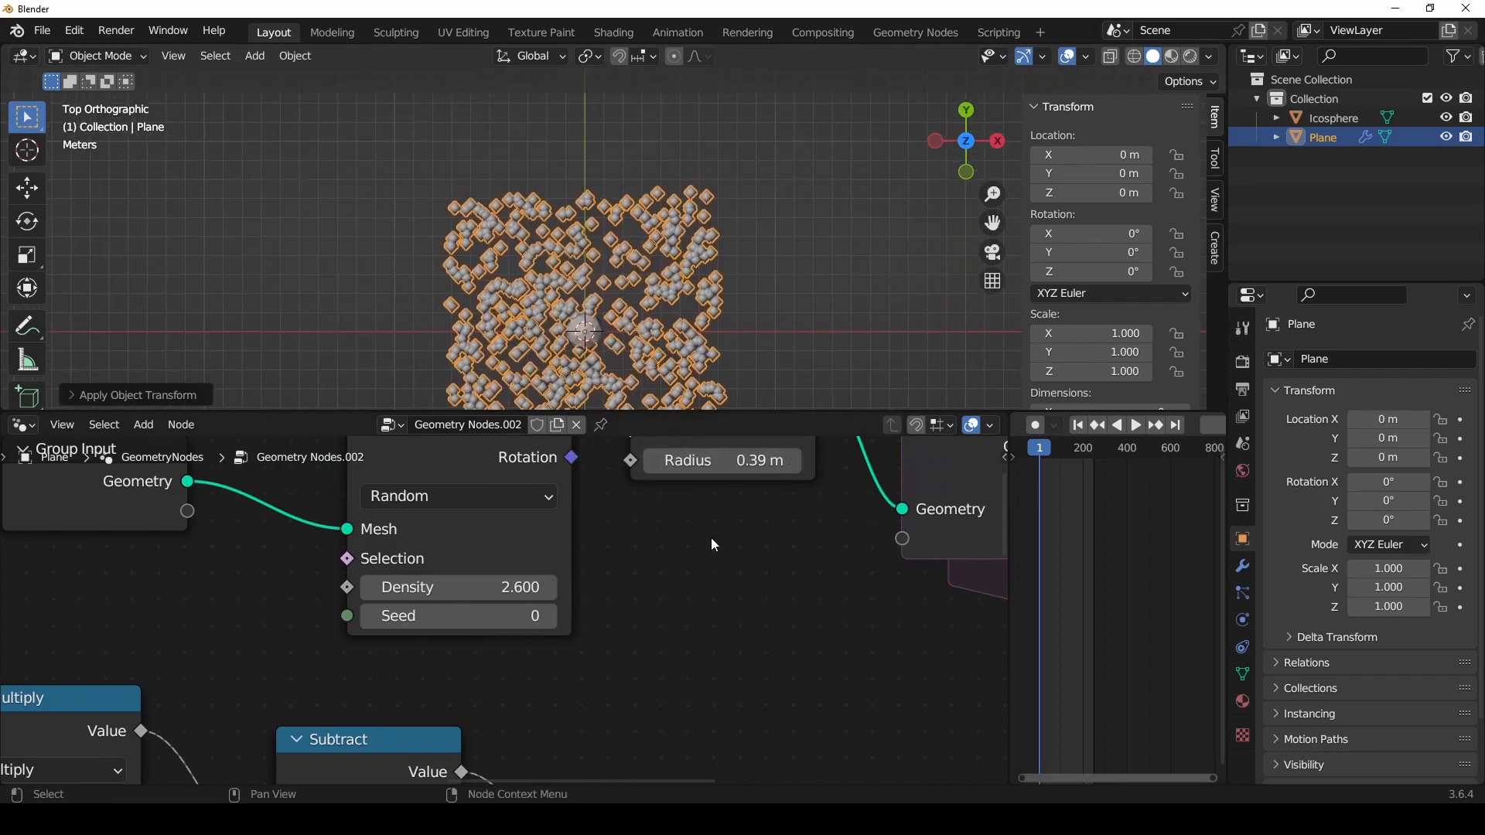
Step: Reduce the point radius to 0.15 m and raise the distribution density to 6.300
mouse_move(721, 460)
mouse_down()
mouse_move(736, 461)
mouse_move(713, 460)
mouse_up()
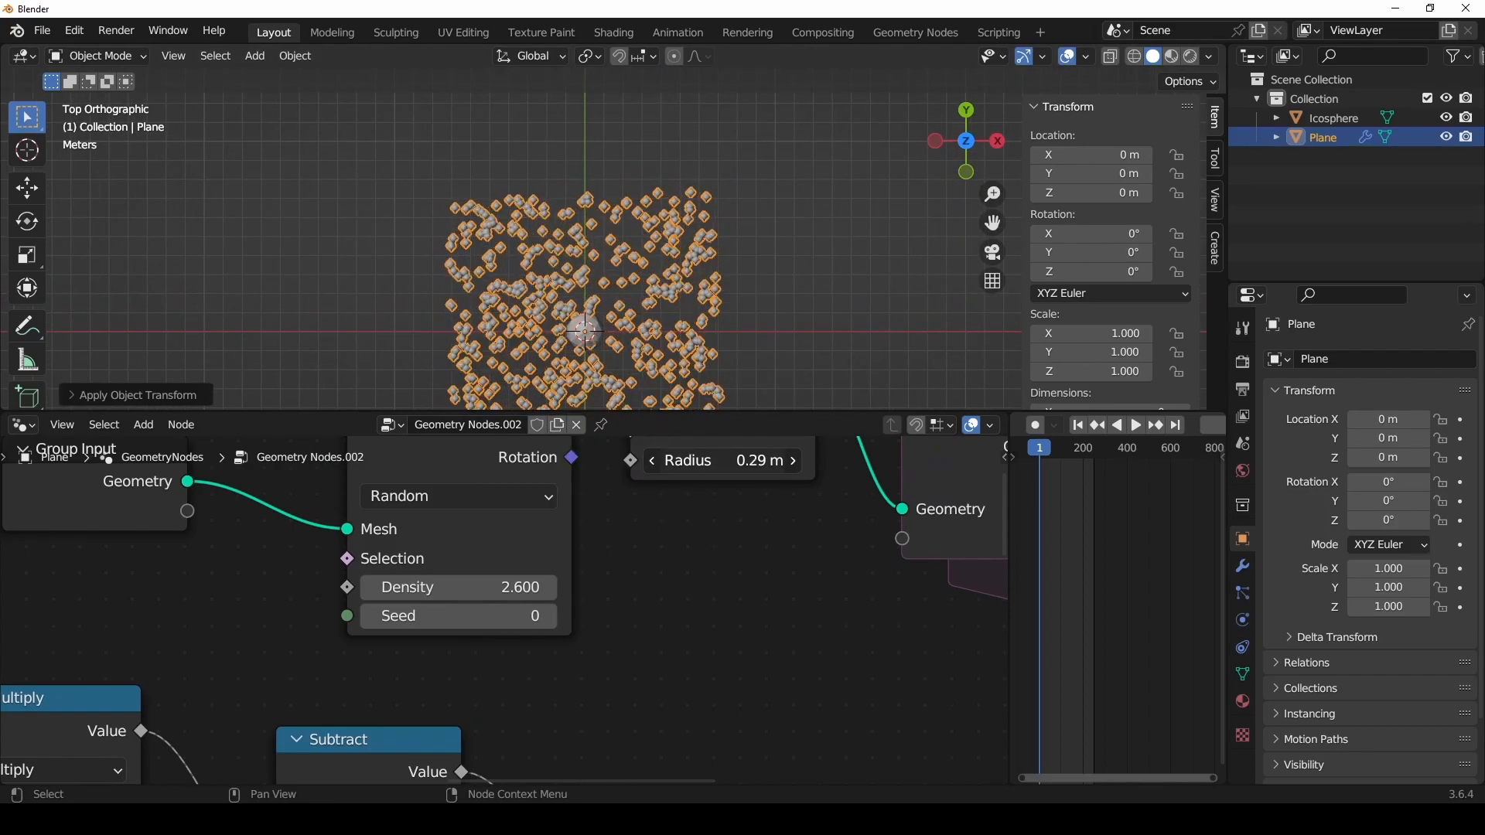
drag(464, 587, 568, 566)
drag(720, 460, 708, 460)
scroll(600, 297, up, 6)
shift+middle_drag(600, 297, 736, 171)
scroll(736, 201, down, 3)
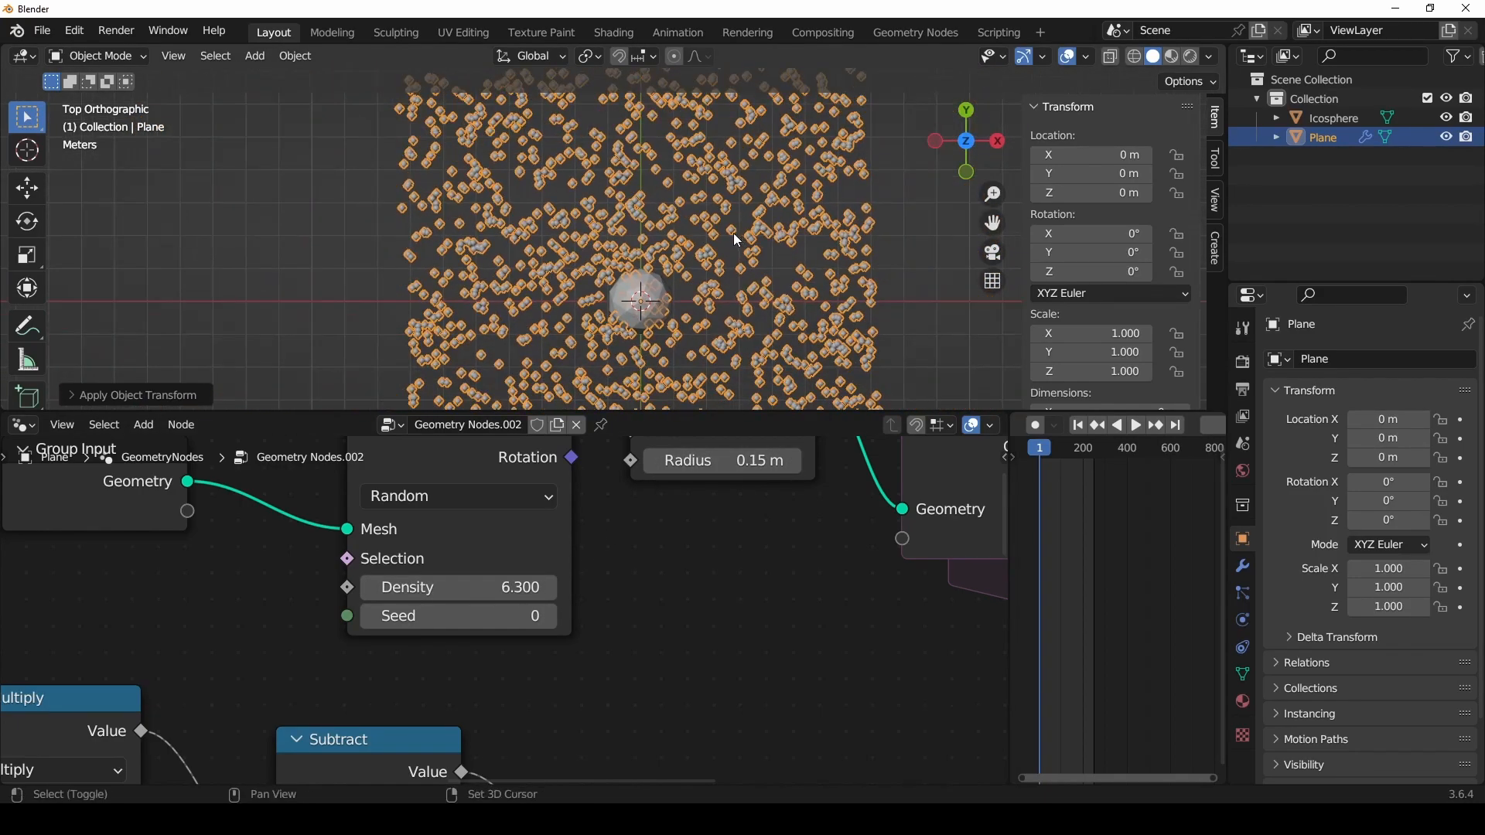
shift+middle_drag(736, 235, 694, 207)
middle_drag(687, 236, 685, 245)
Step: Set the distribution density to 9.700 and the point radius to 0.1 m
drag(511, 587, 549, 587)
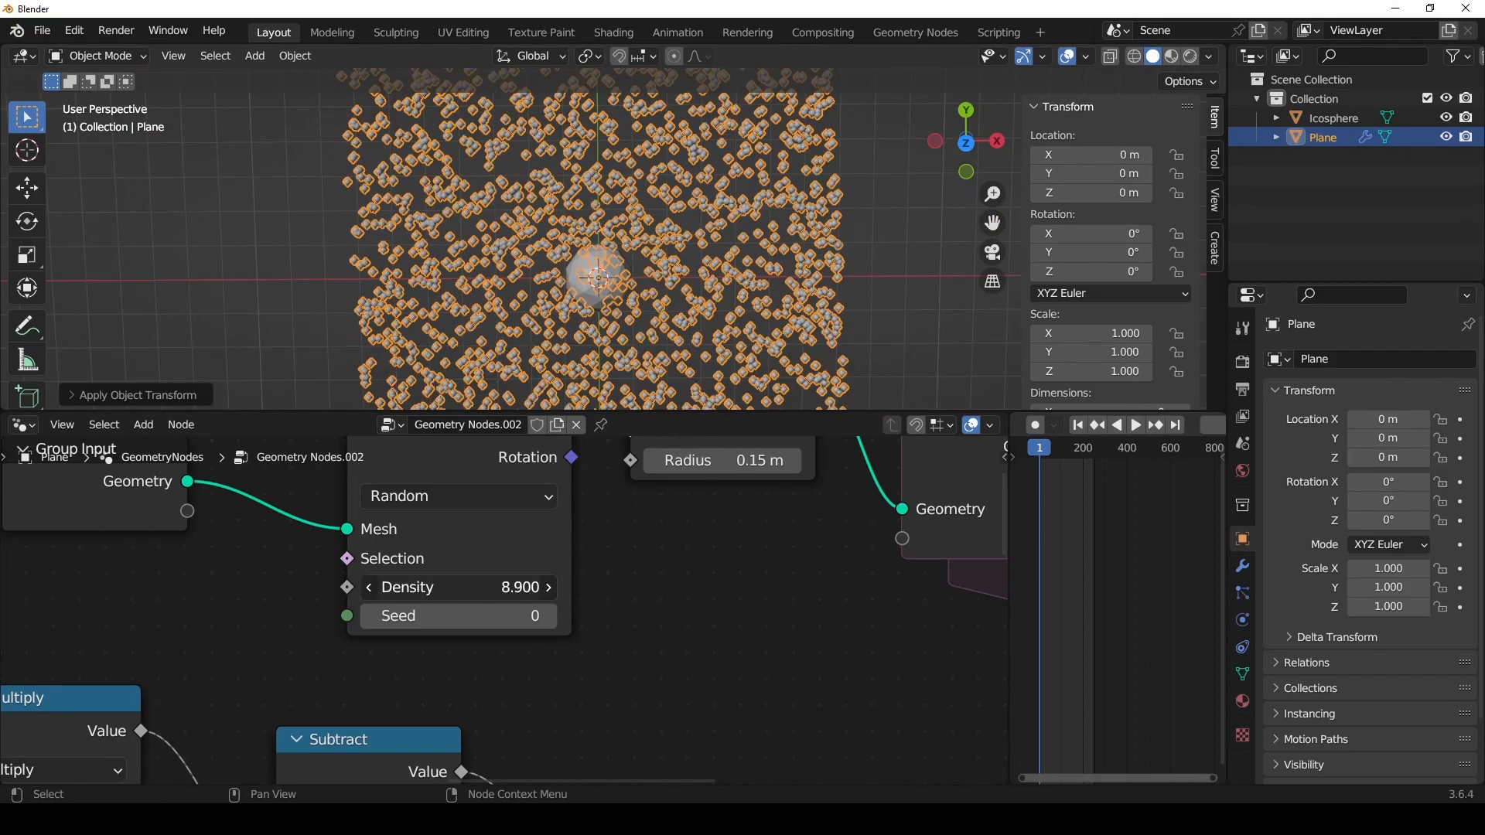
drag(719, 460, 690, 460)
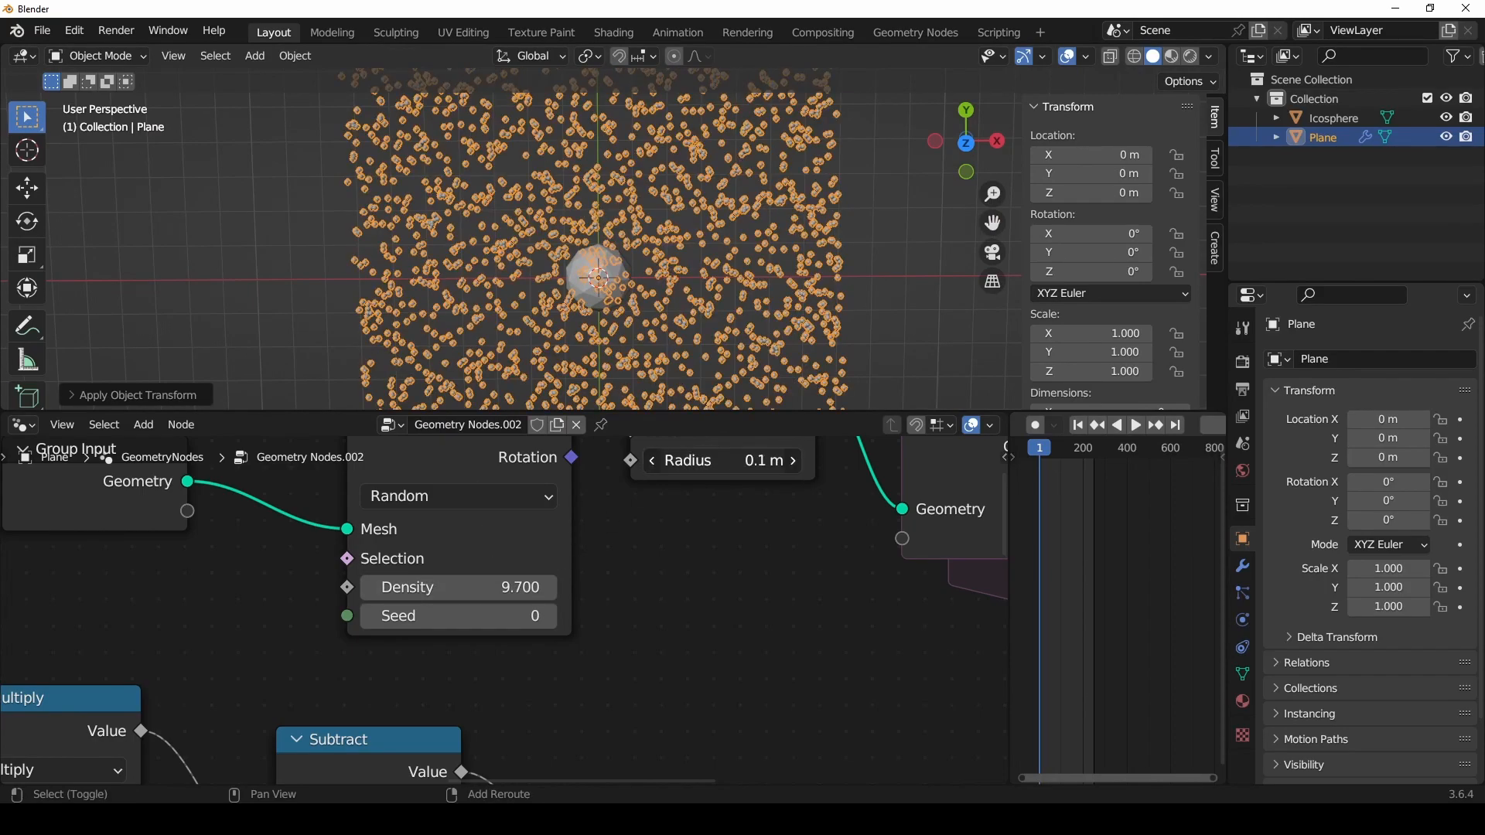
middle_drag(684, 280, 711, 268)
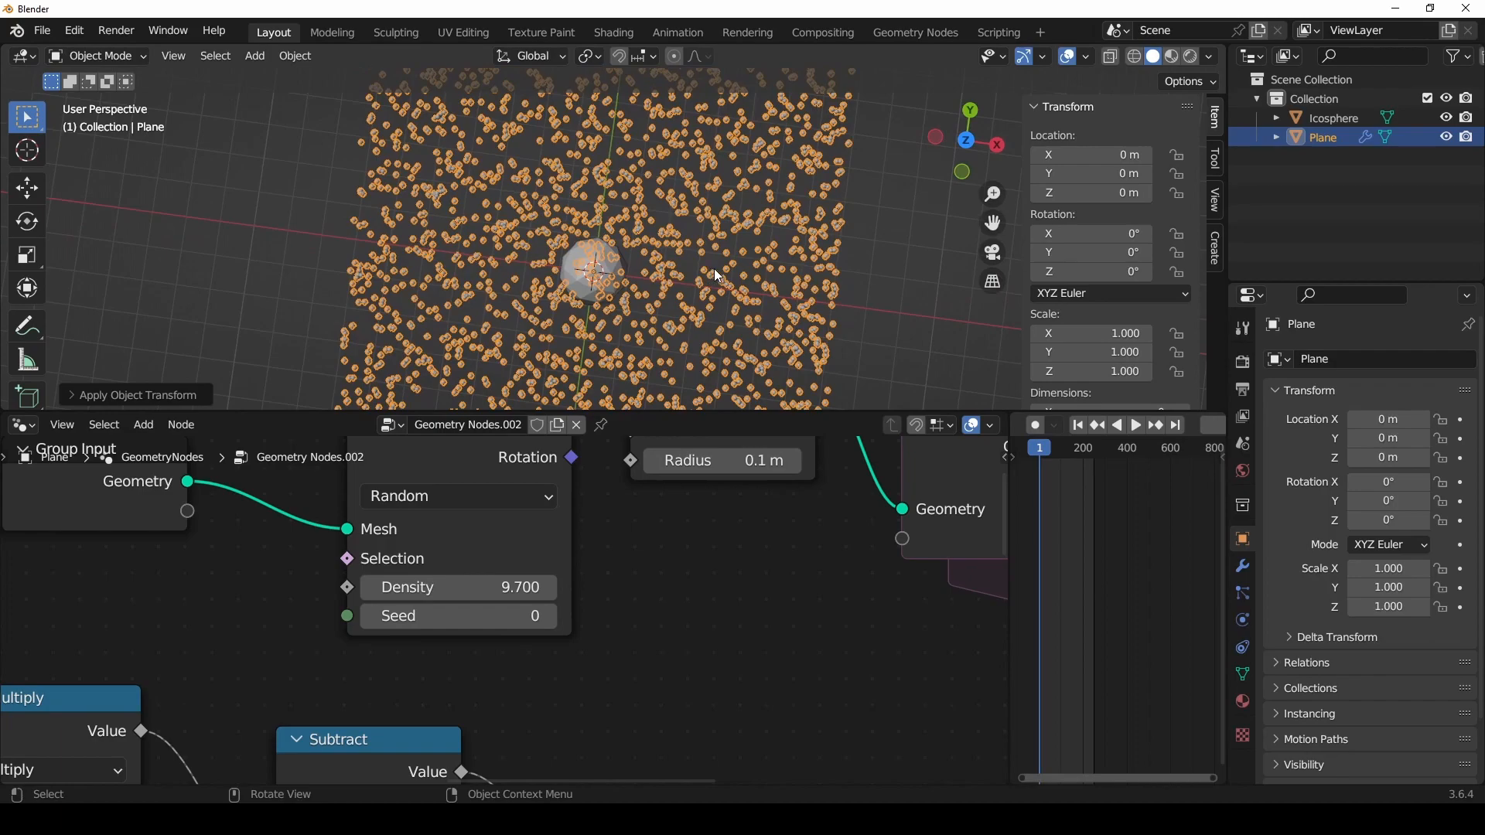
Step: Play the animation and move the icosphere through the dense particles to shift the swirl's centre
key(space)
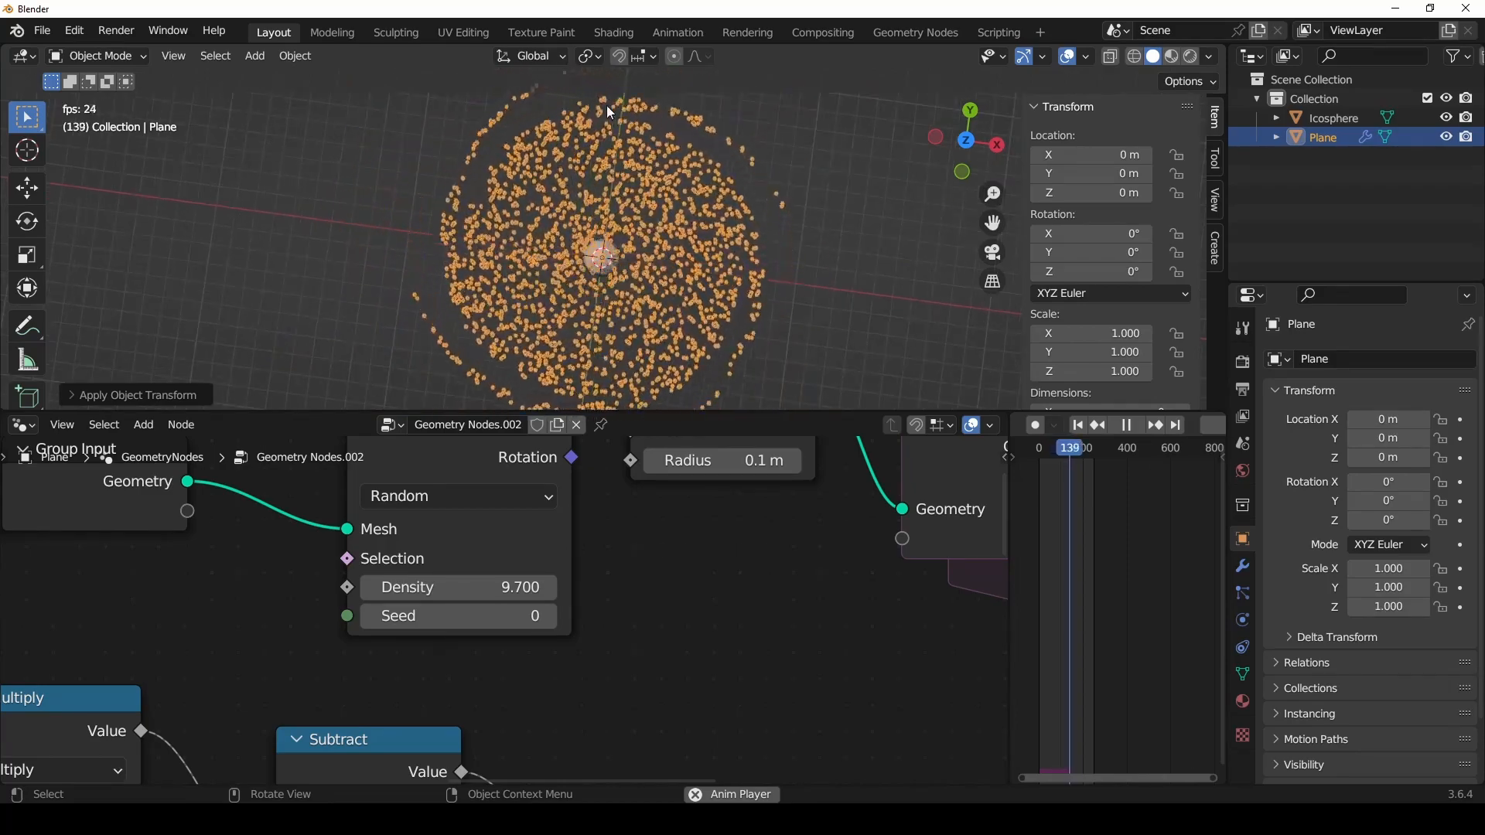
click(606, 255)
key(g)
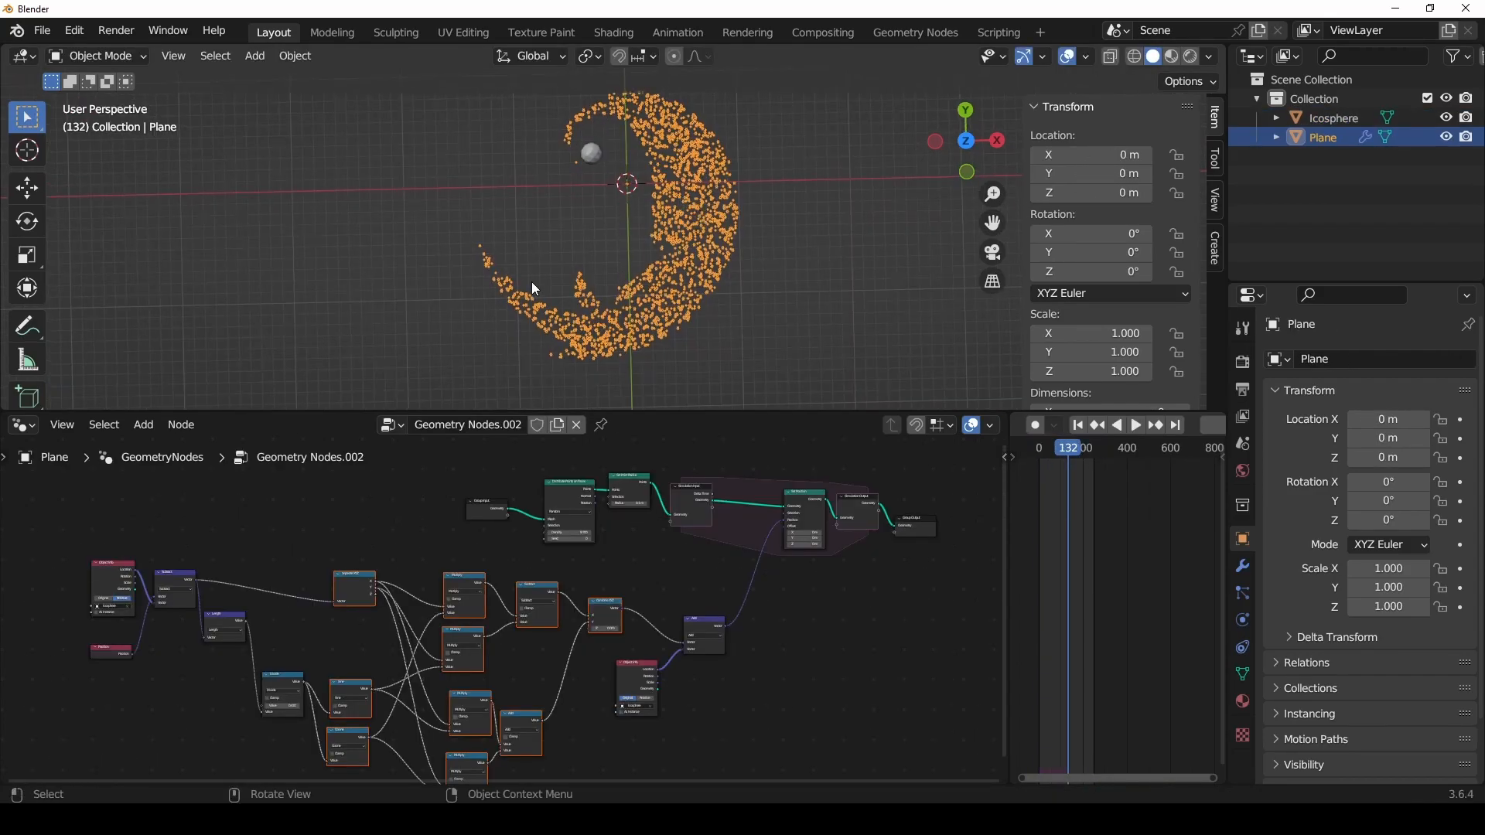
Step: Activate the Annotate tool for drawing over the particle swirl in the viewport
click(18, 318)
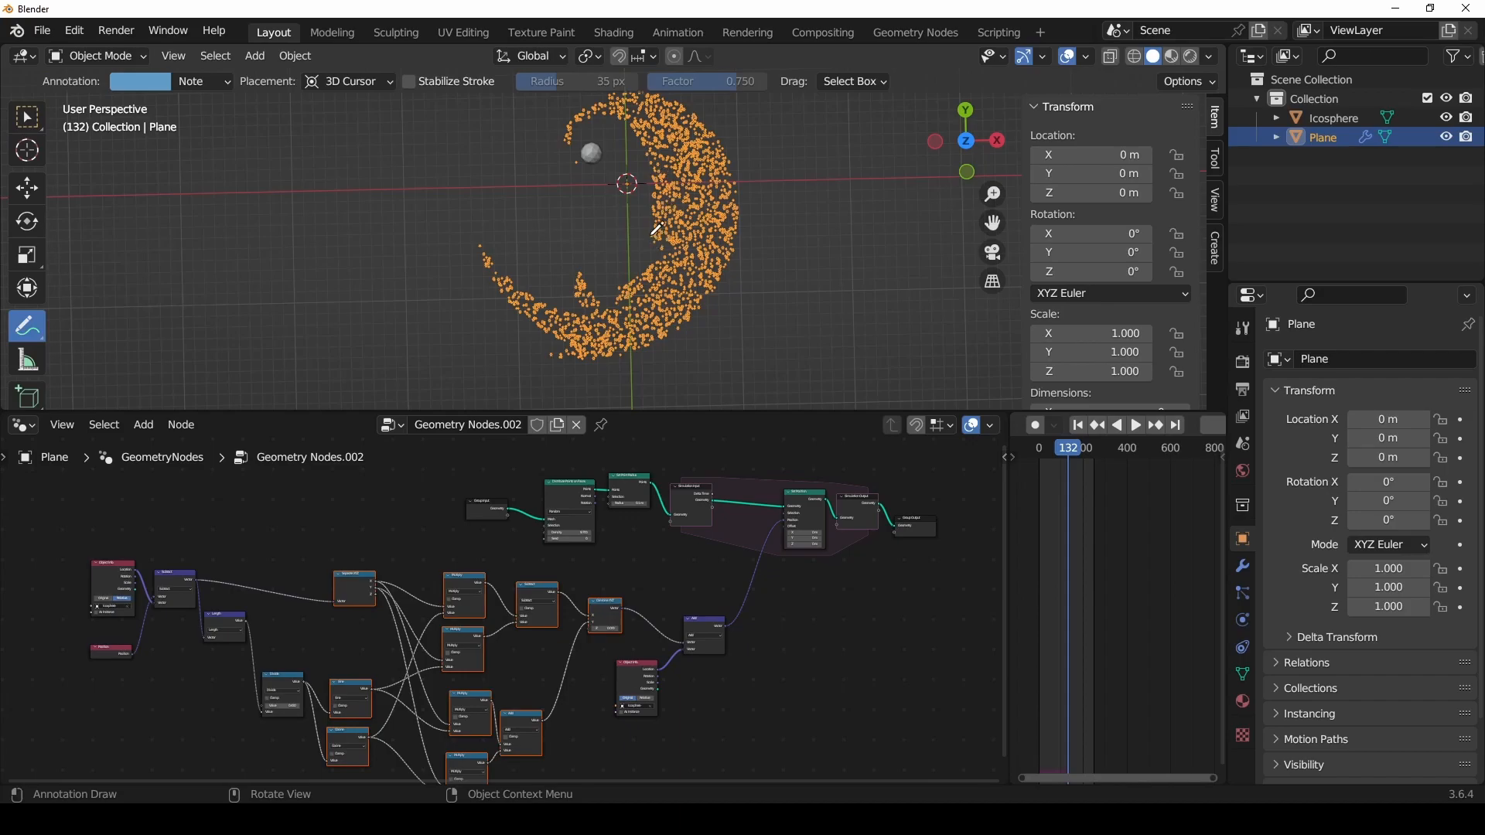